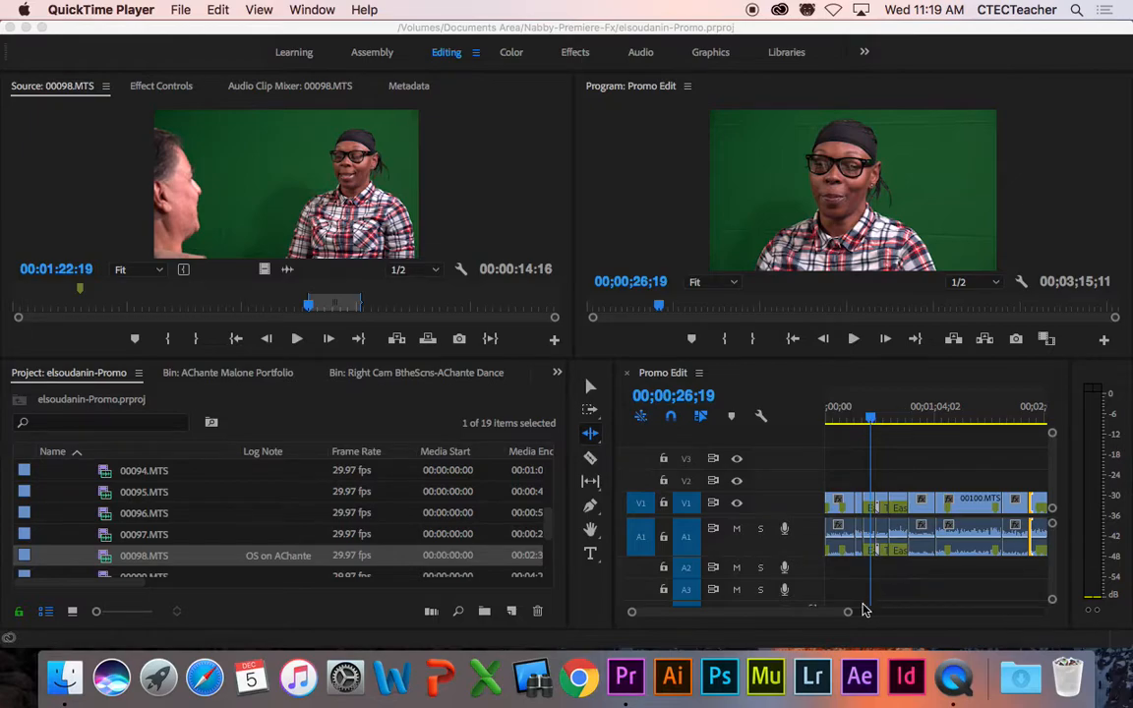
Step: Zoom the Promo Edit timeline out and shrink the Project panel to widen the timeline
click(784, 380)
click(774, 401)
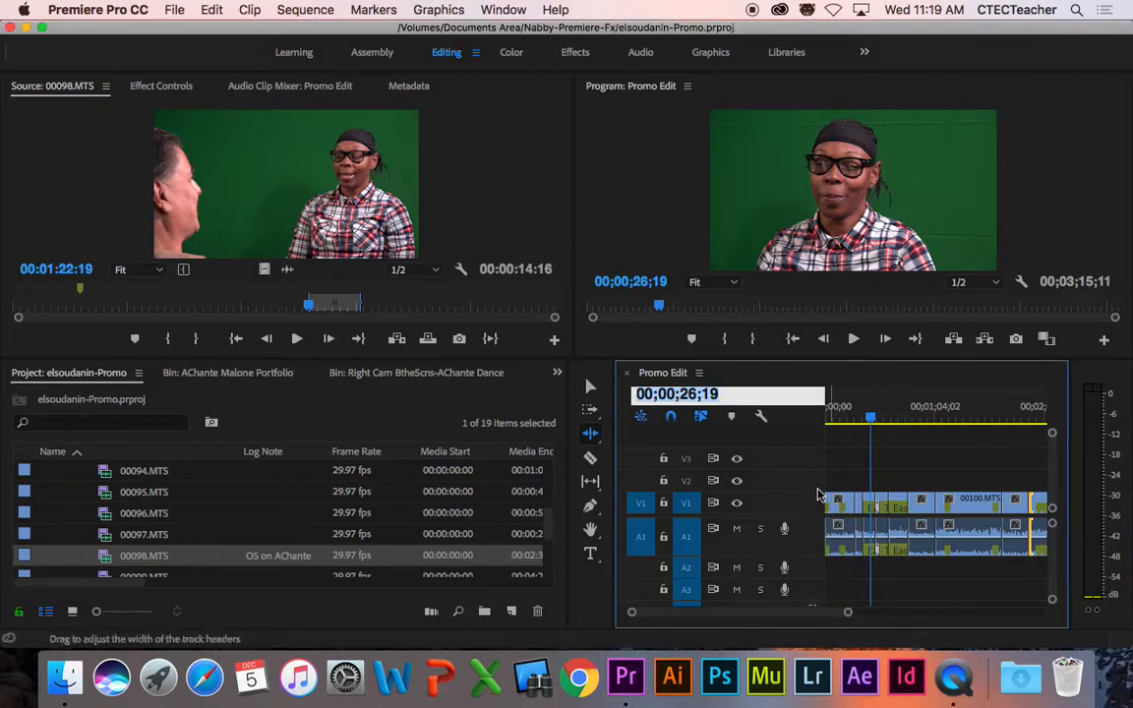
click(858, 384)
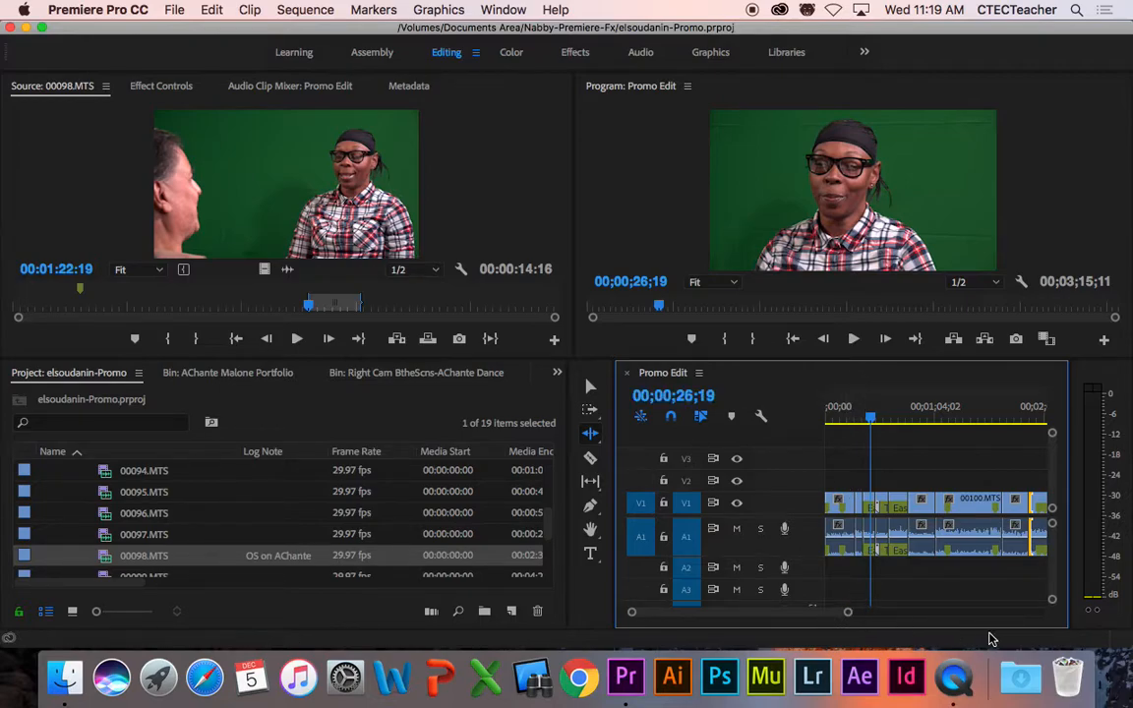
drag(849, 613, 824, 617)
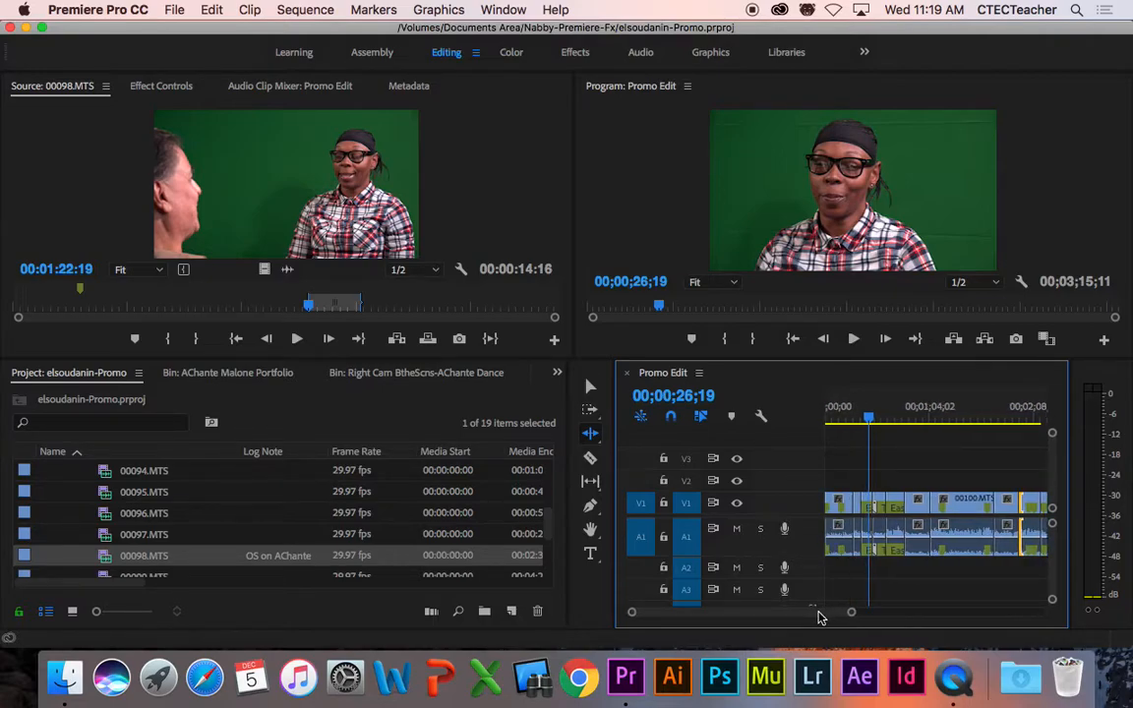
drag(612, 385, 457, 385)
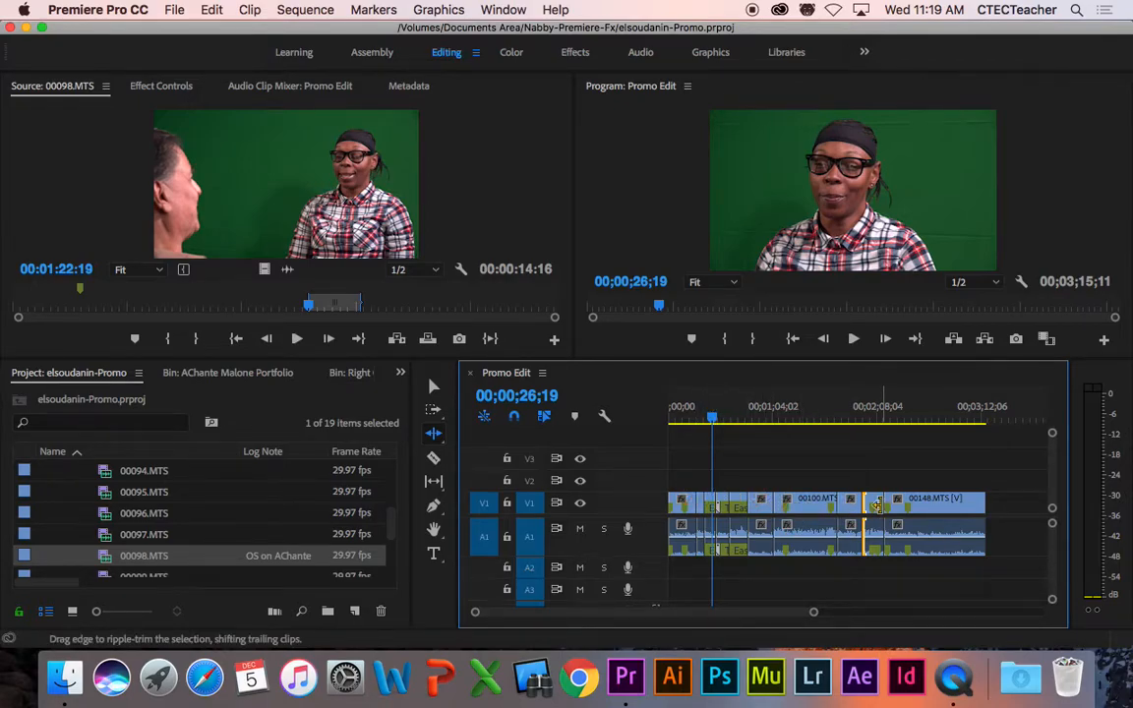
drag(824, 424, 879, 424)
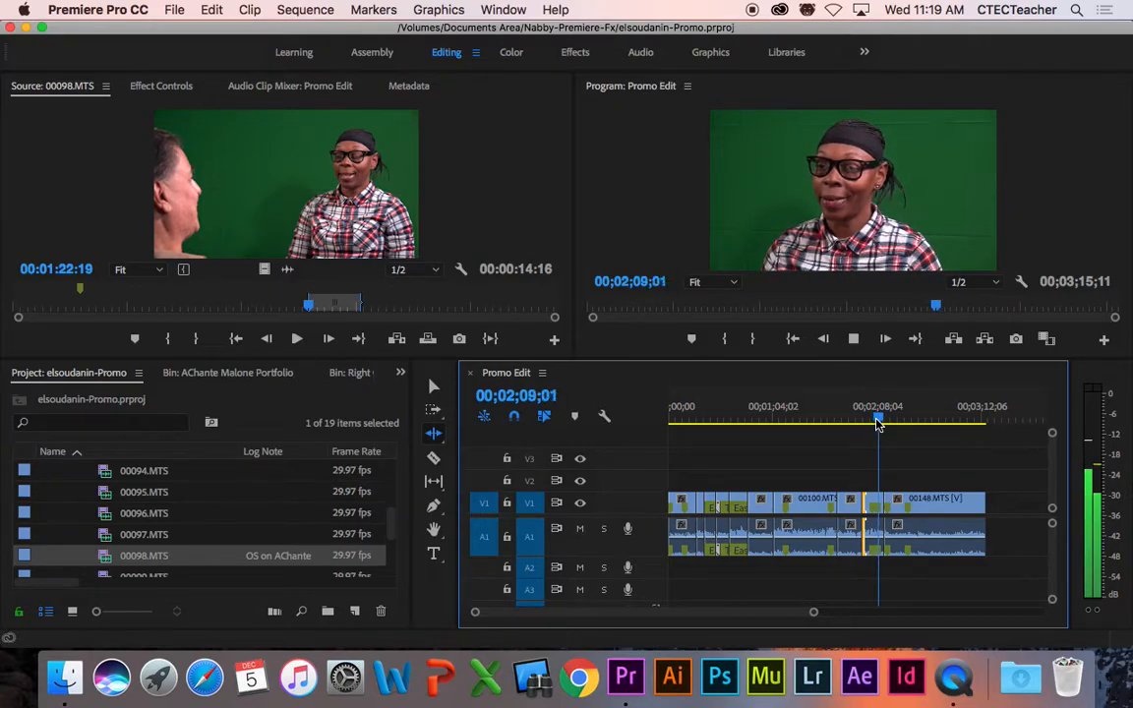
key(space)
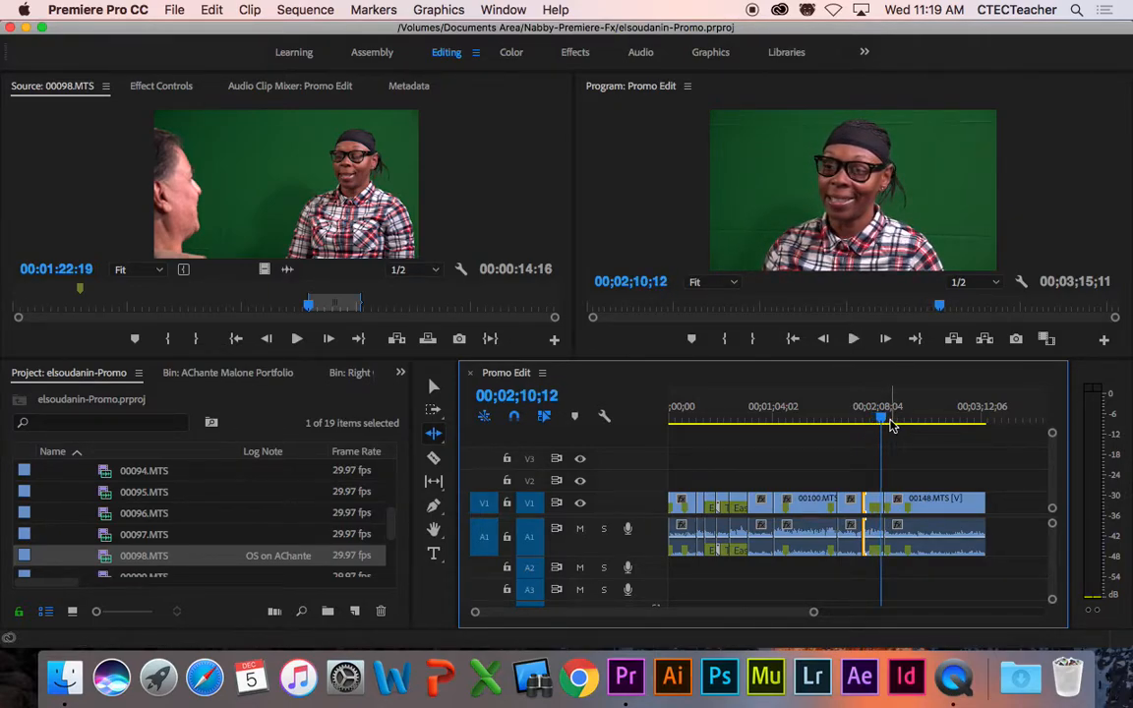
key(space)
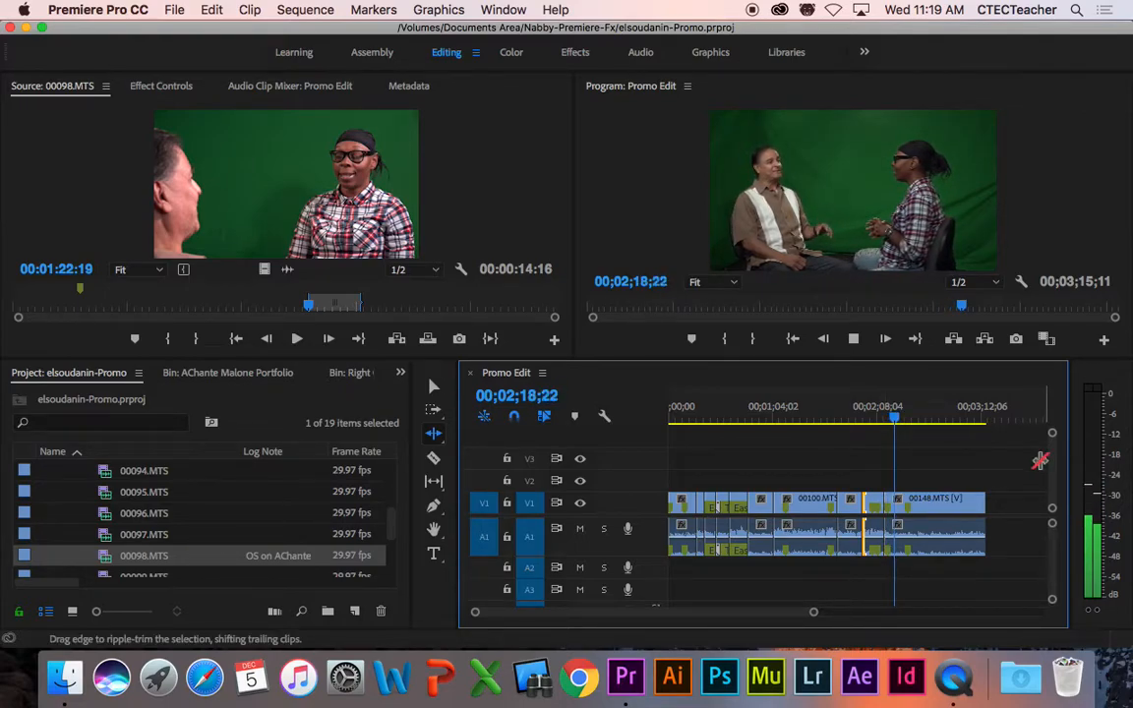
key(space)
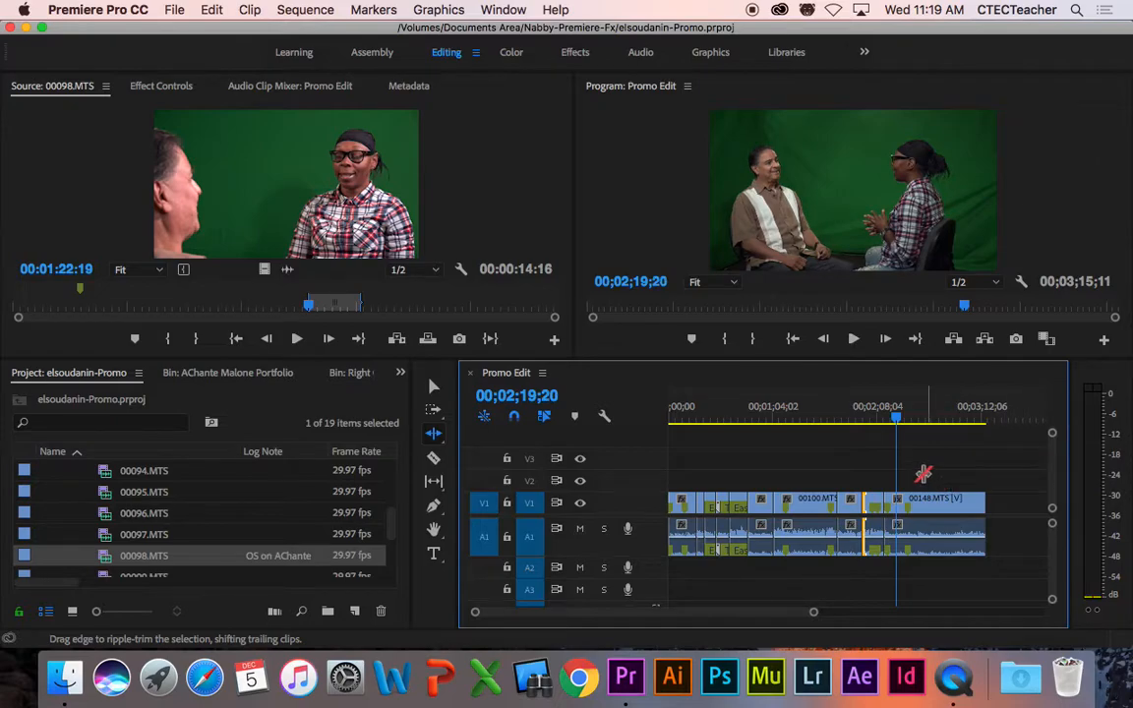
mouse_move(898, 417)
mouse_down()
mouse_move(886, 426)
mouse_move(897, 425)
mouse_up()
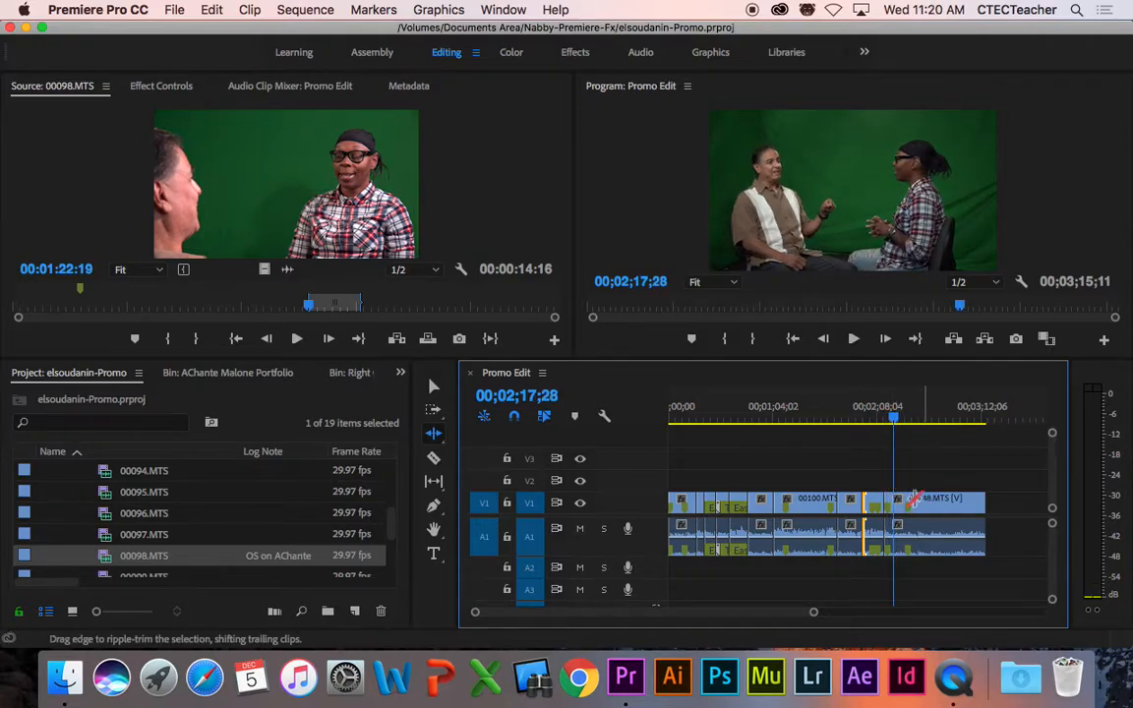
key(space)
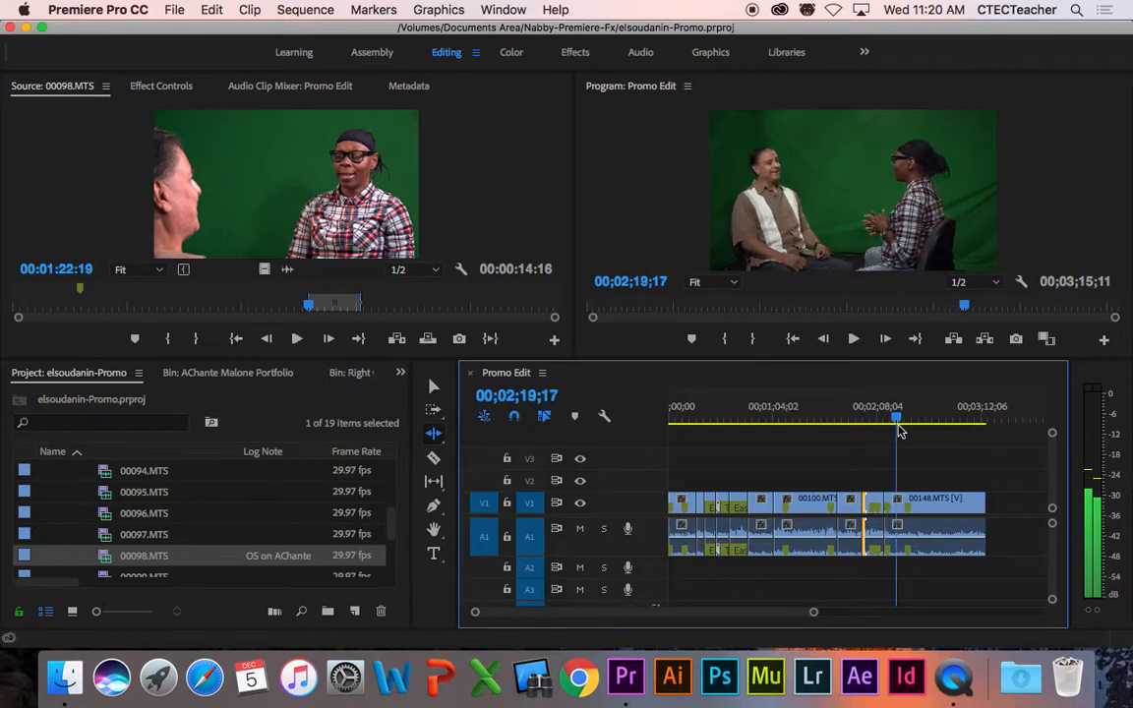
drag(895, 425, 886, 425)
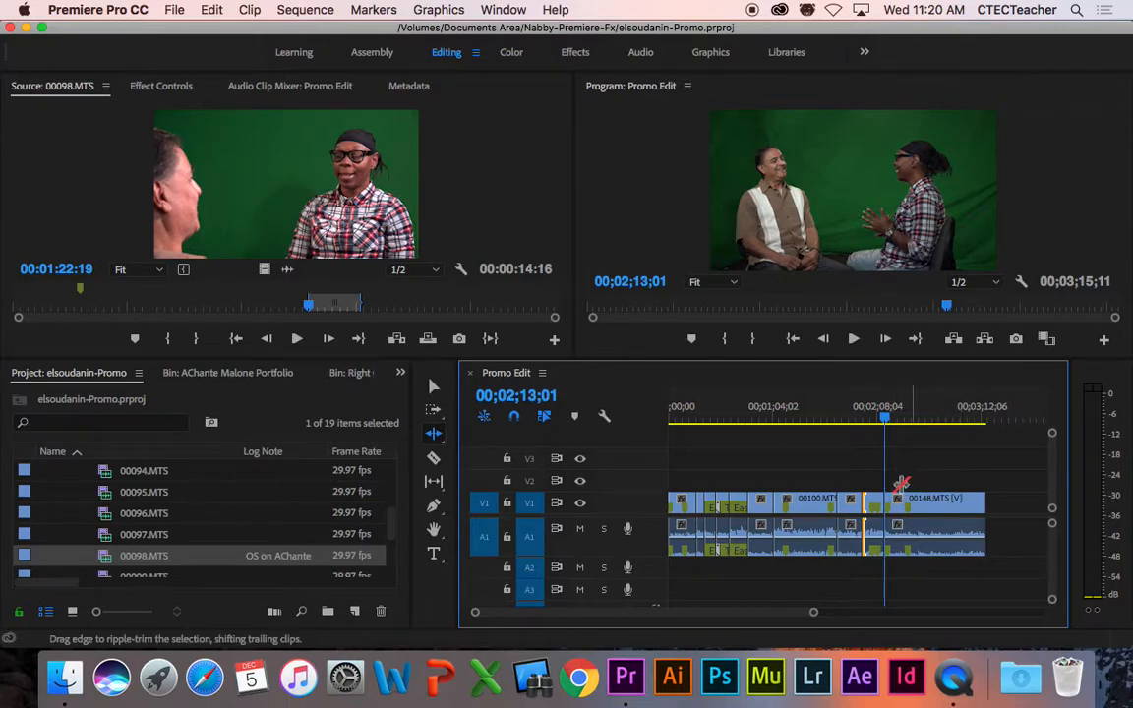
Step: Enlarge the monitors and play the sequence from 00;02;13;01
drag(871, 359, 873, 383)
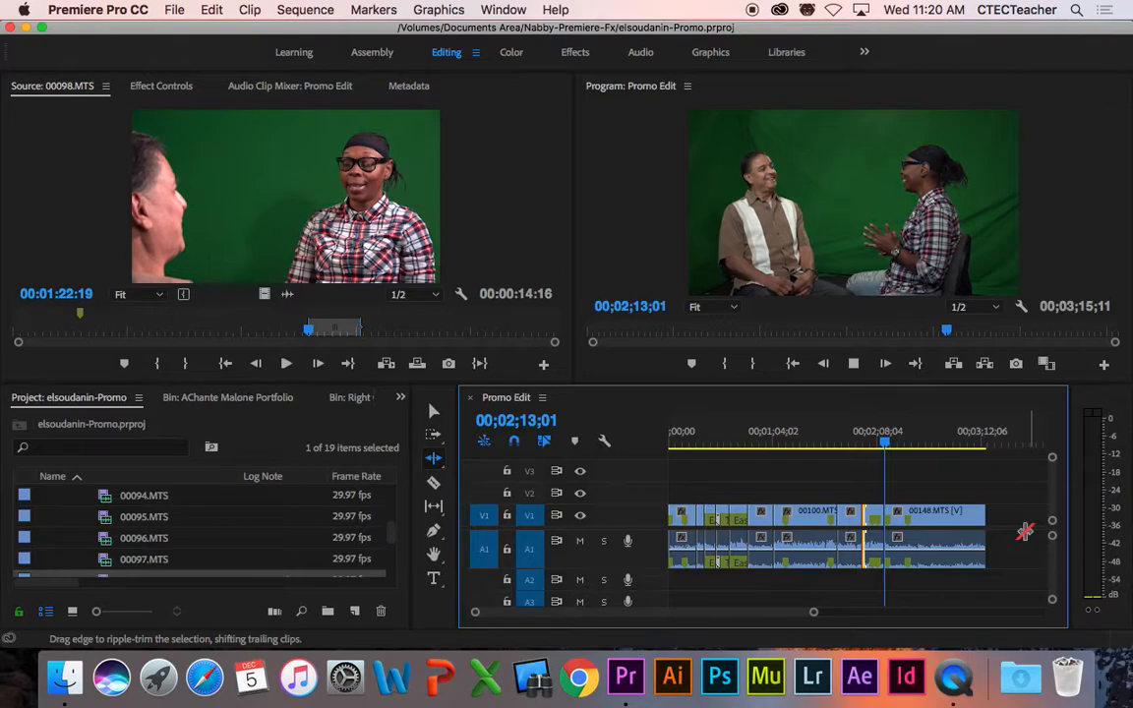
key(space)
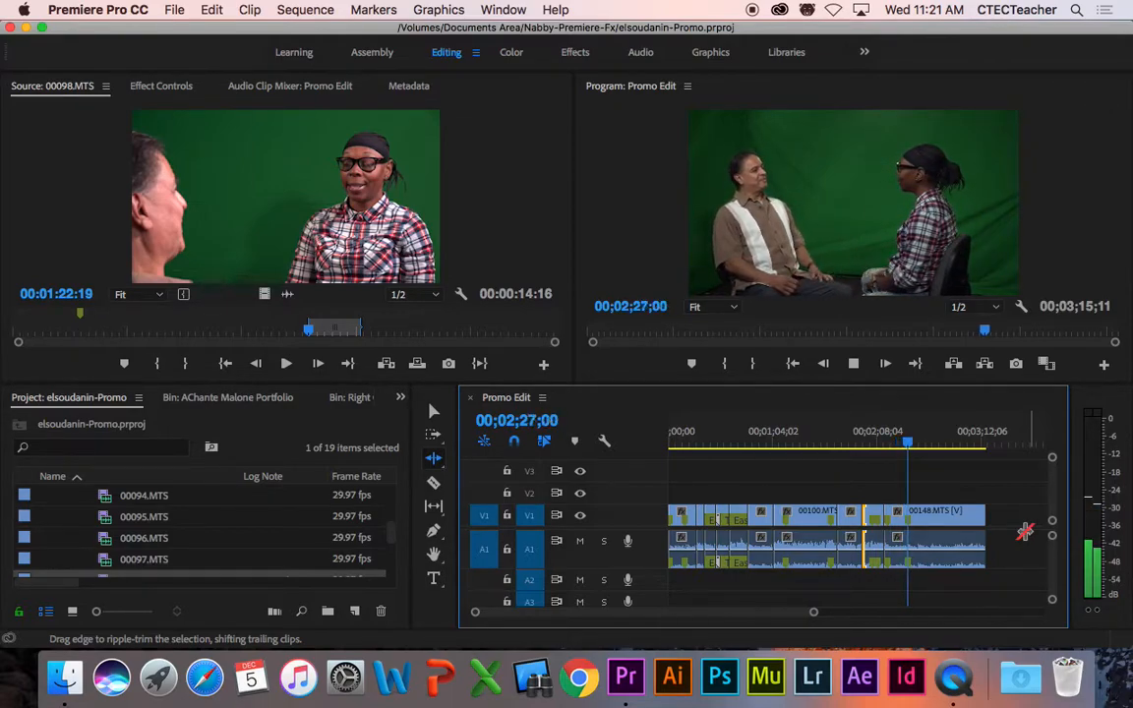
key(space)
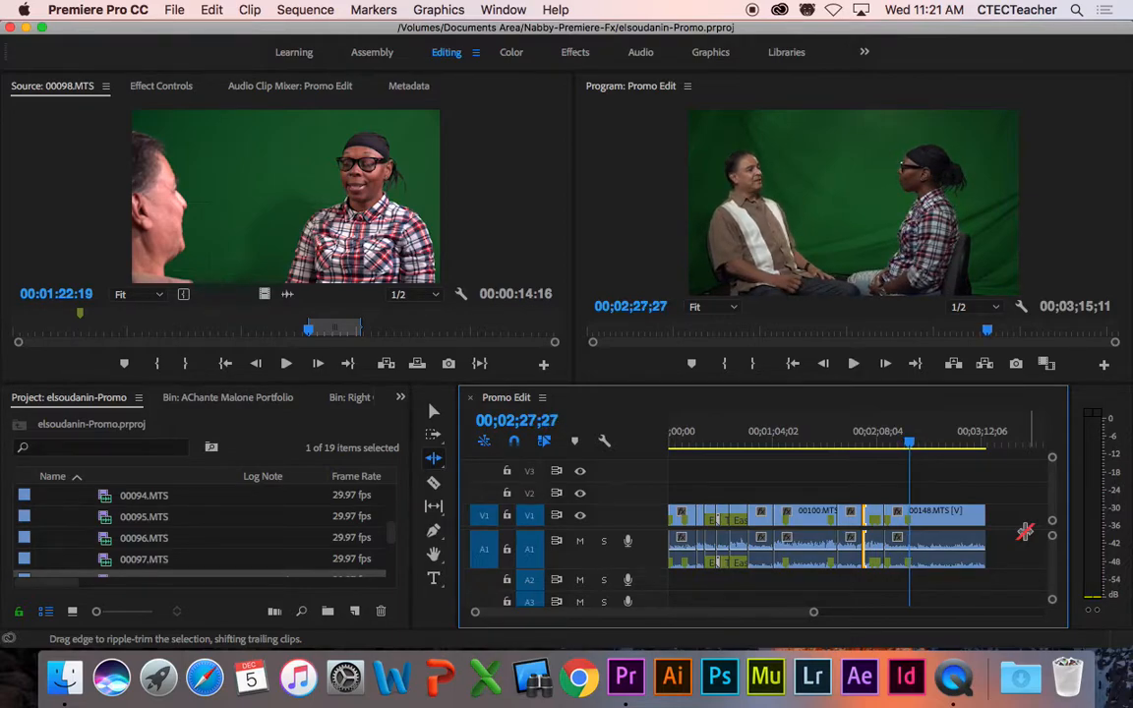
Step: Replay the lead-up to the 00100/00148 cut, stopping at 00;02;19;18, and zoom in there
click(910, 448)
drag(910, 450, 888, 451)
key(space)
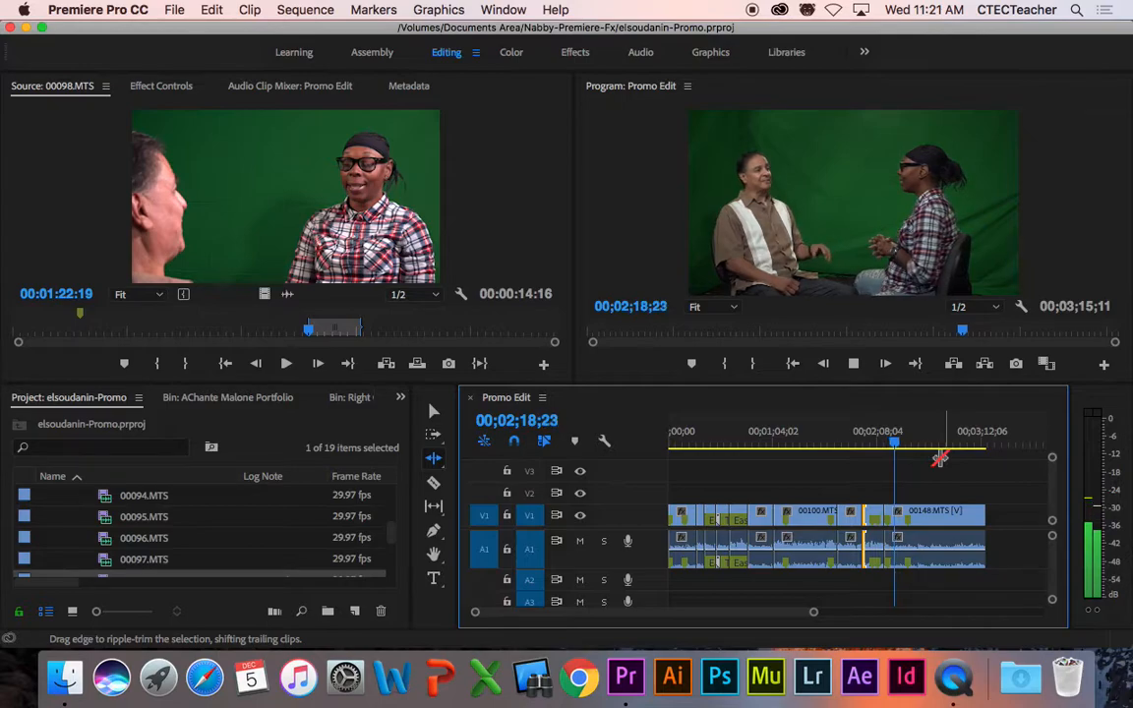
key(space)
key(space)
key(space)
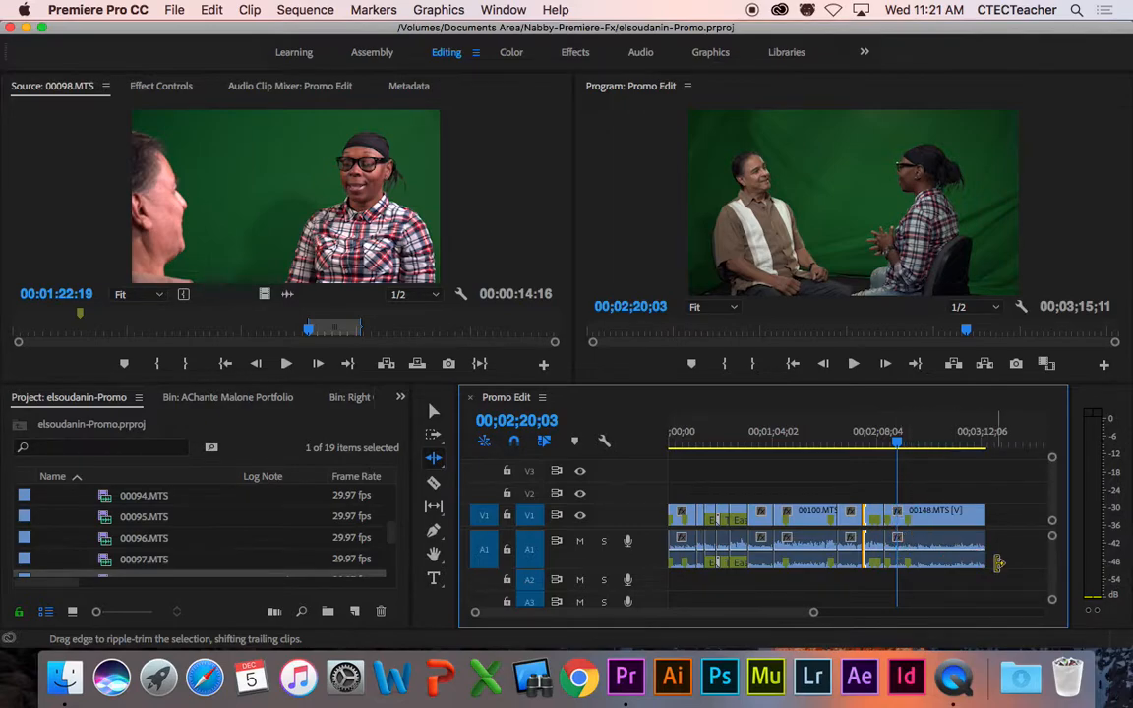
key(equal)
key(equal)
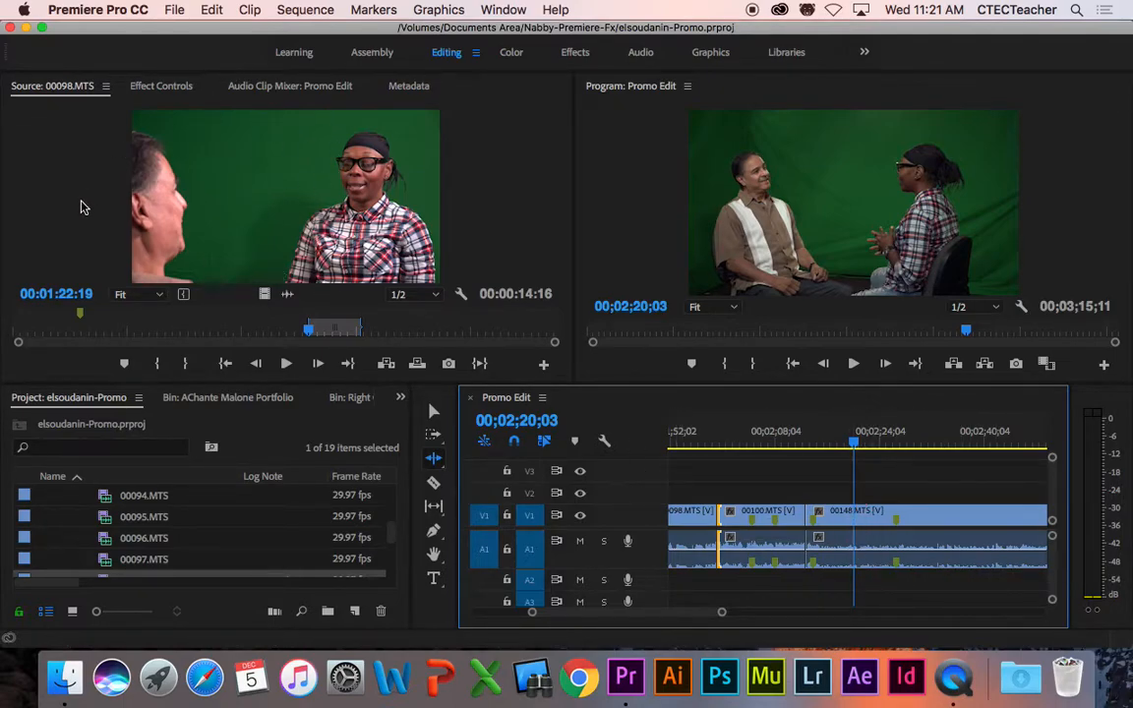
Step: Preview the marked 00098.MTS range and insert it into Promo Edit at 00;02;20;03
click(465, 214)
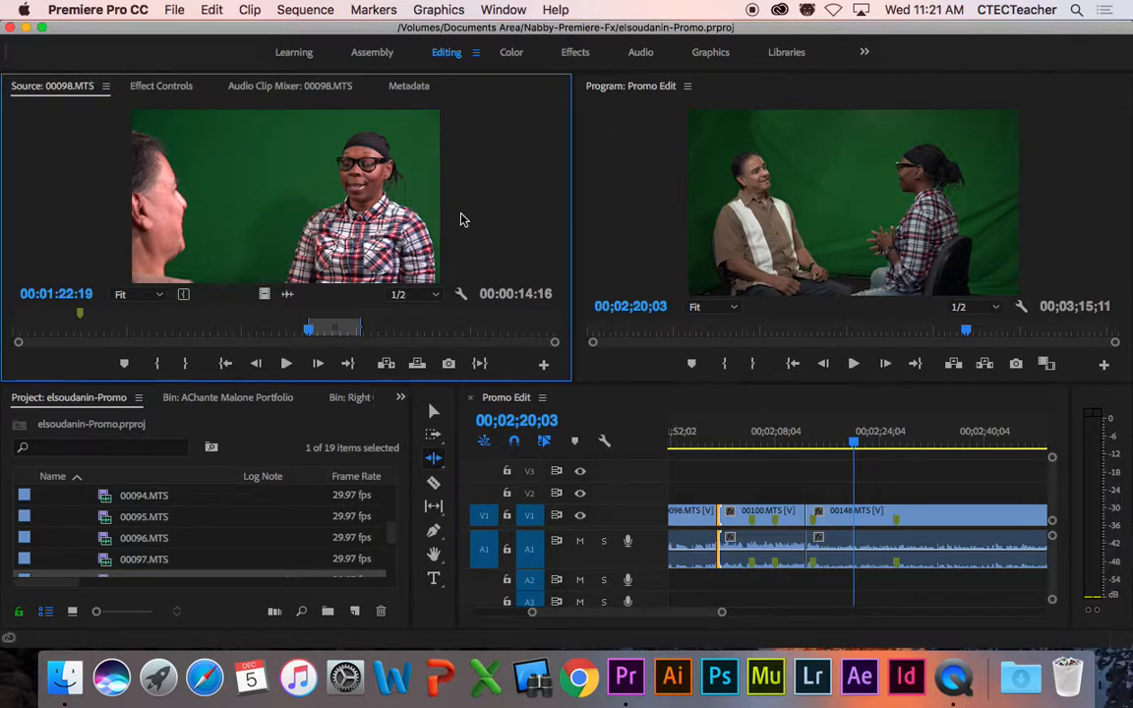
click(479, 365)
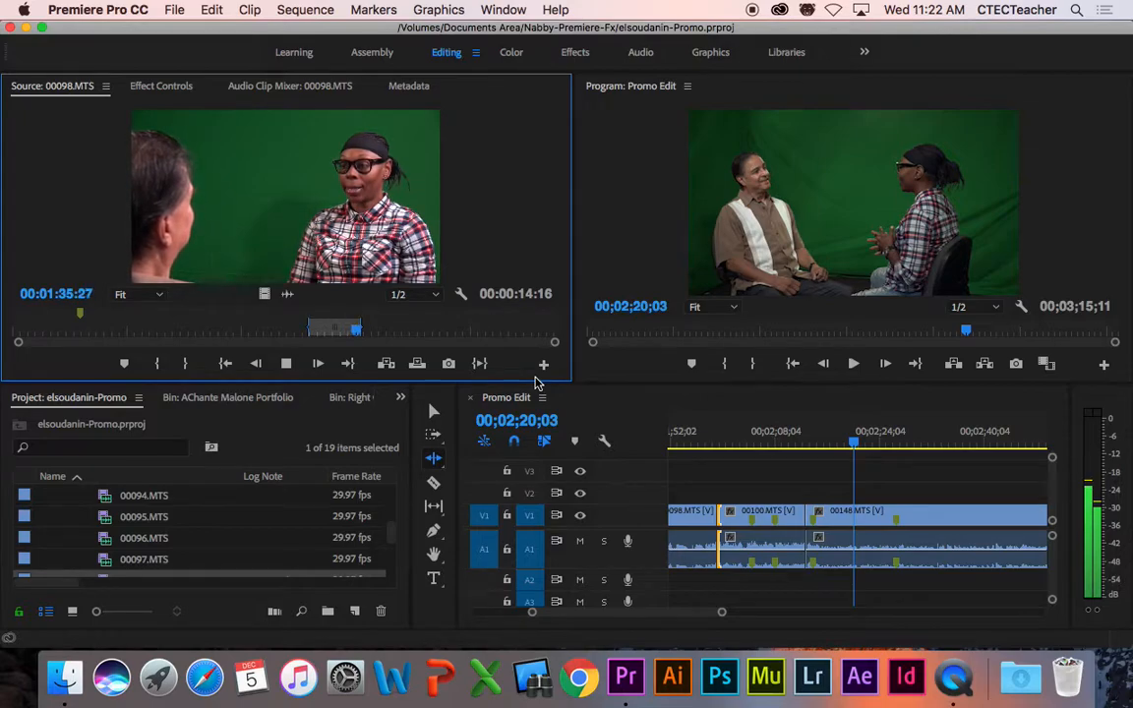
key(space)
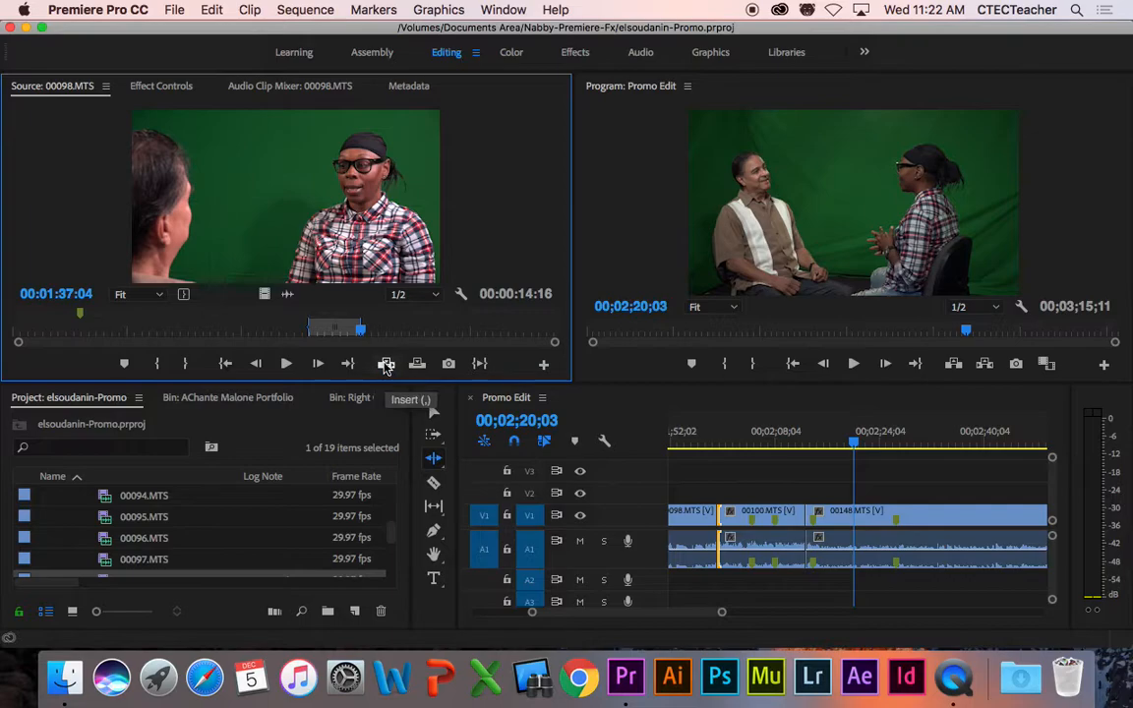
click(385, 364)
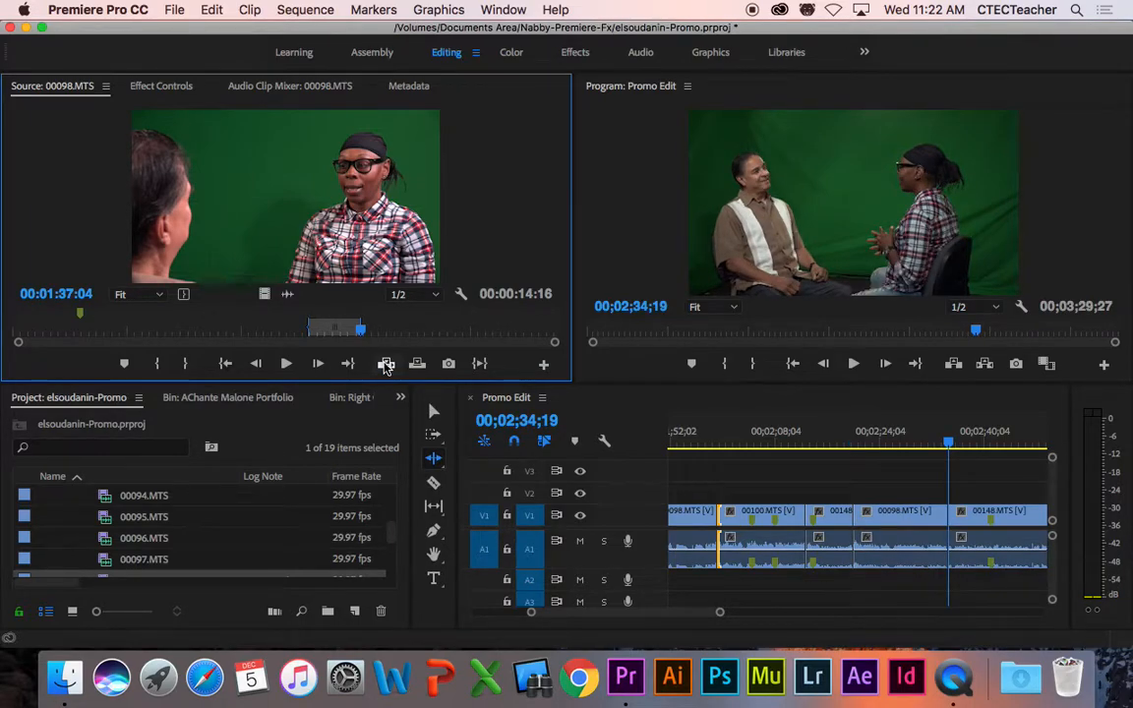
Step: Undo the 00098.MTS insert and review the cut, leaving the playhead at 00;02;19;00
key(super+z)
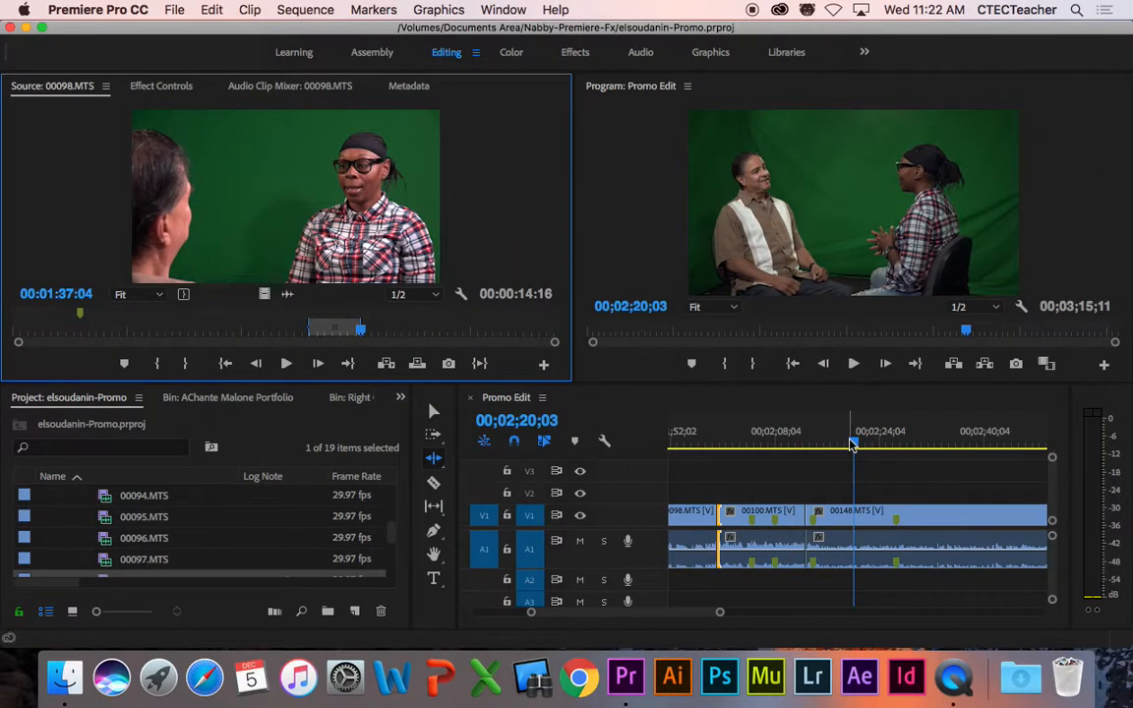
drag(791, 418, 768, 423)
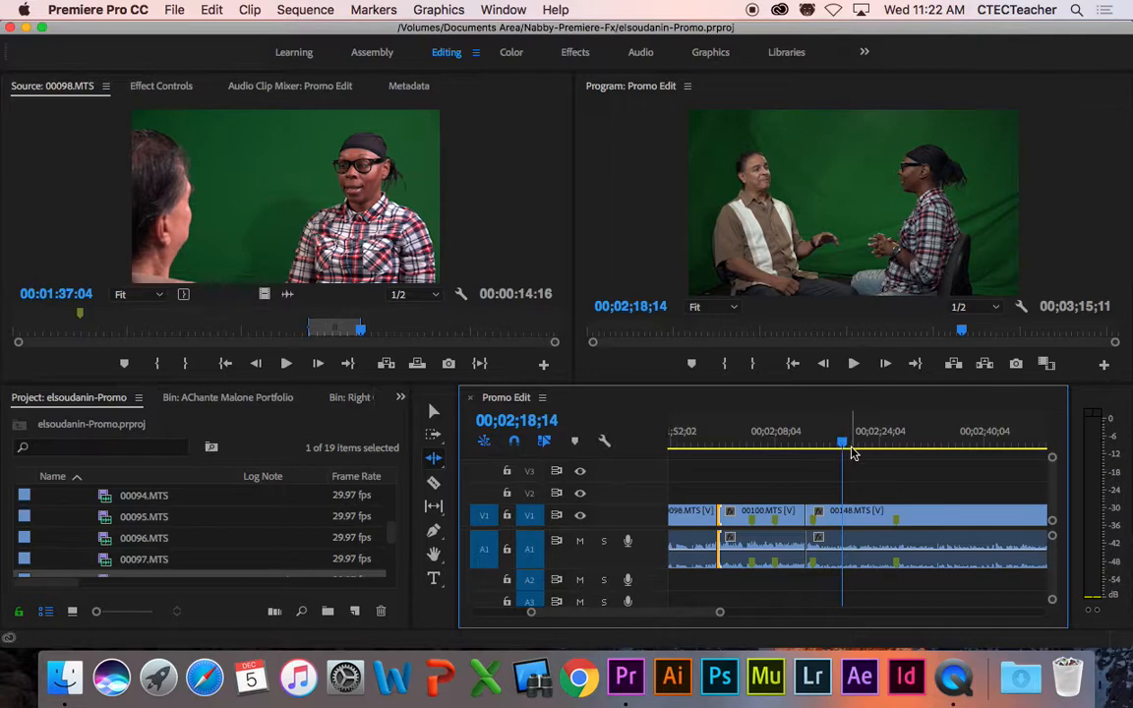
key(space)
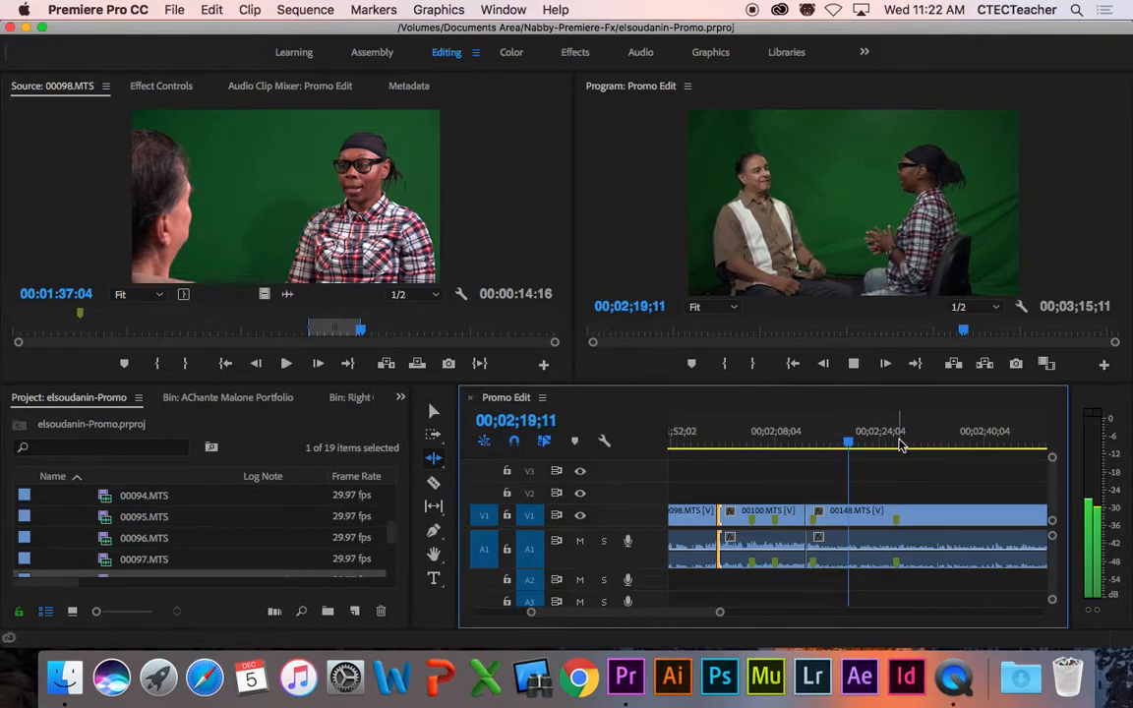
key(space)
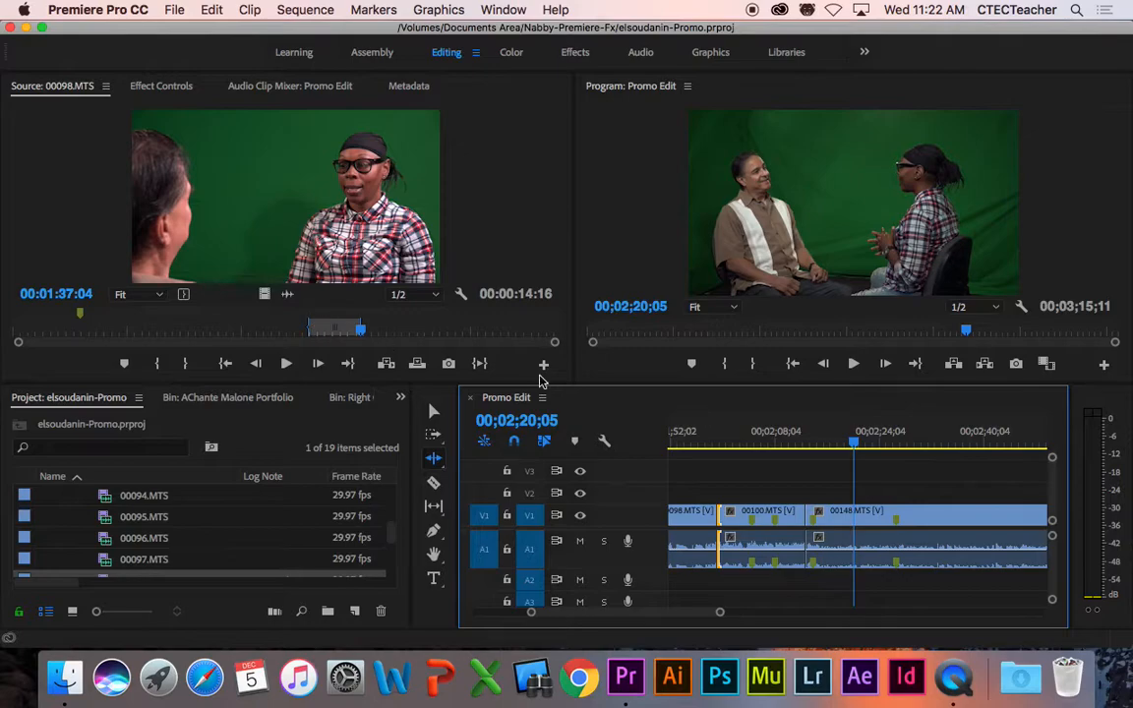
drag(855, 445, 846, 444)
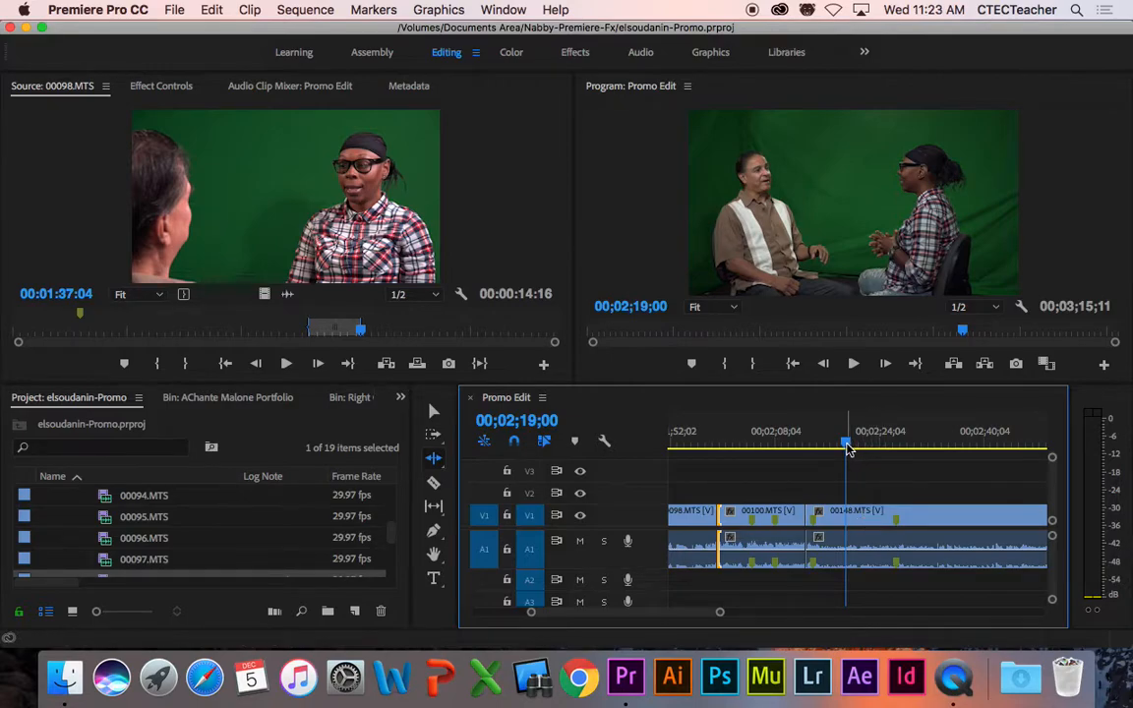
Step: Replay around the cut, zoom in further, and step frame by frame to 00;02;19;06
key(space)
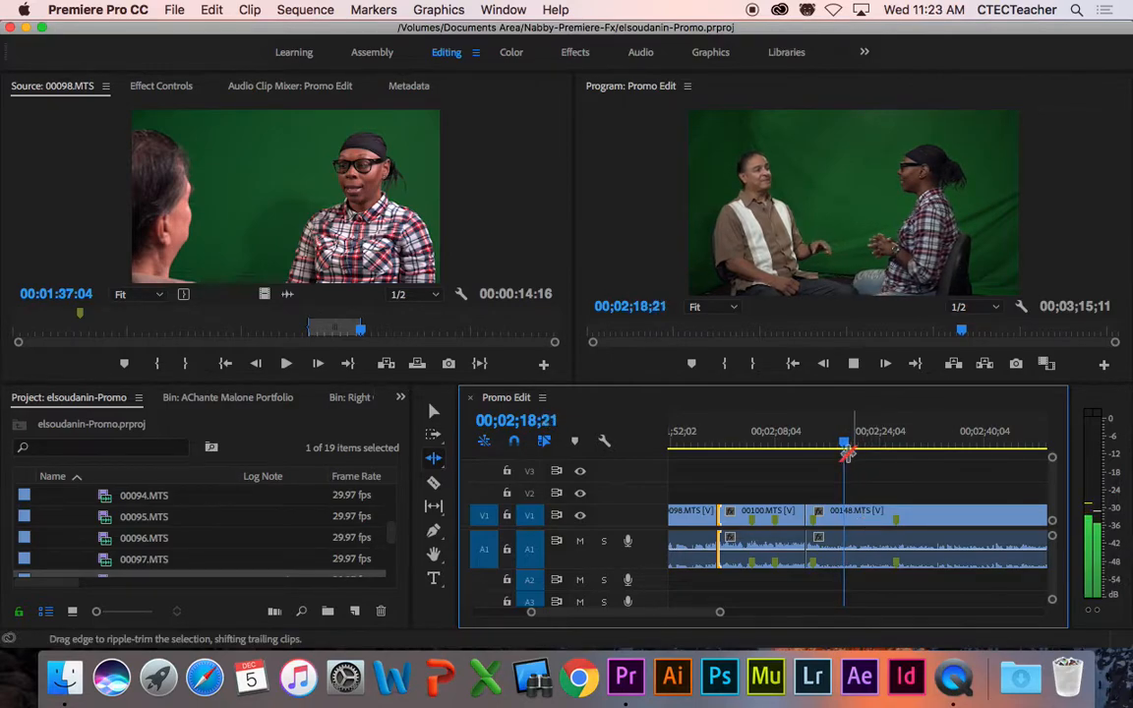
key(space)
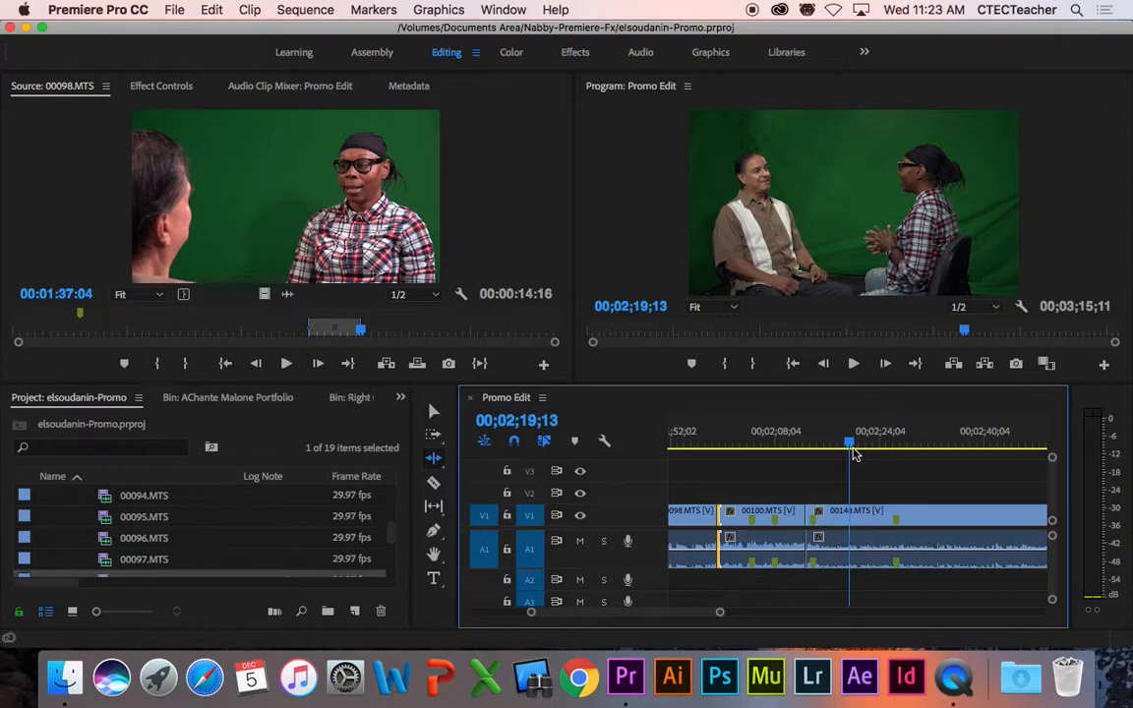
key(=)
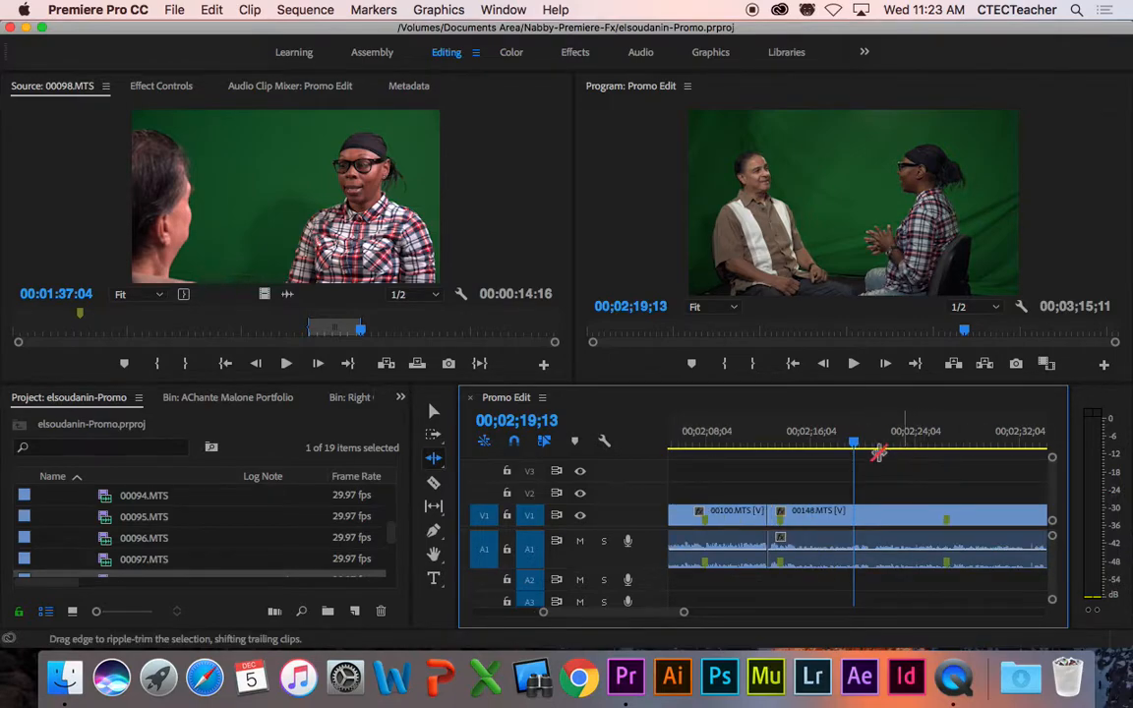
drag(853, 445, 834, 446)
key(space)
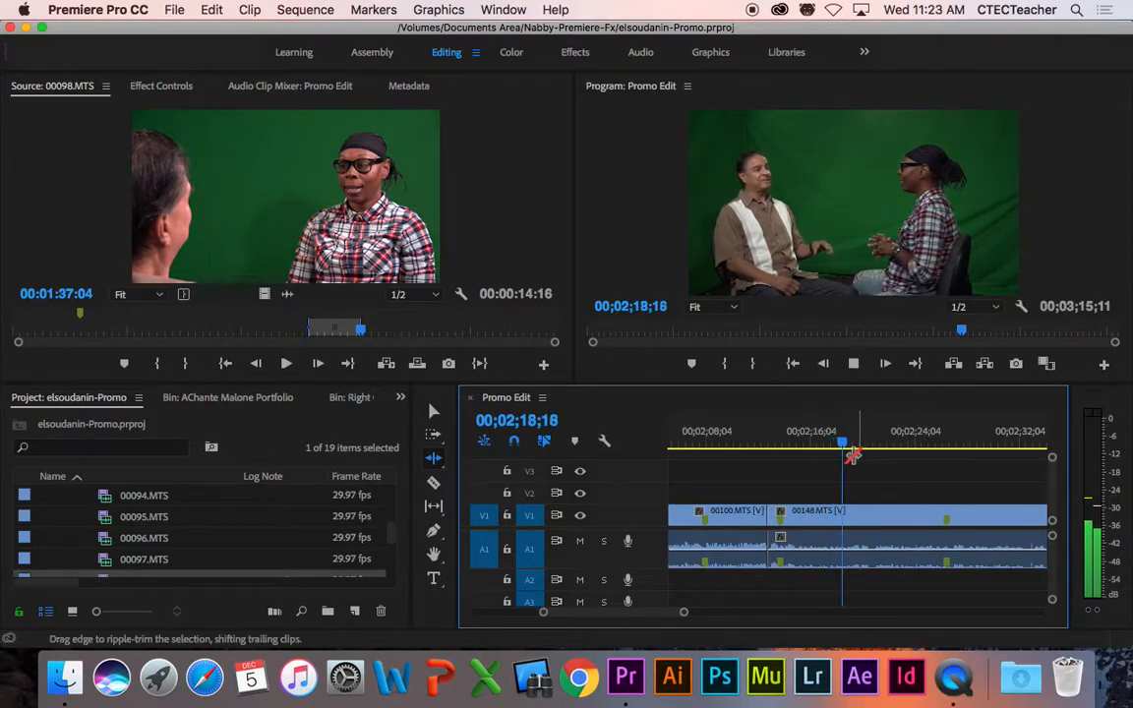
key(space)
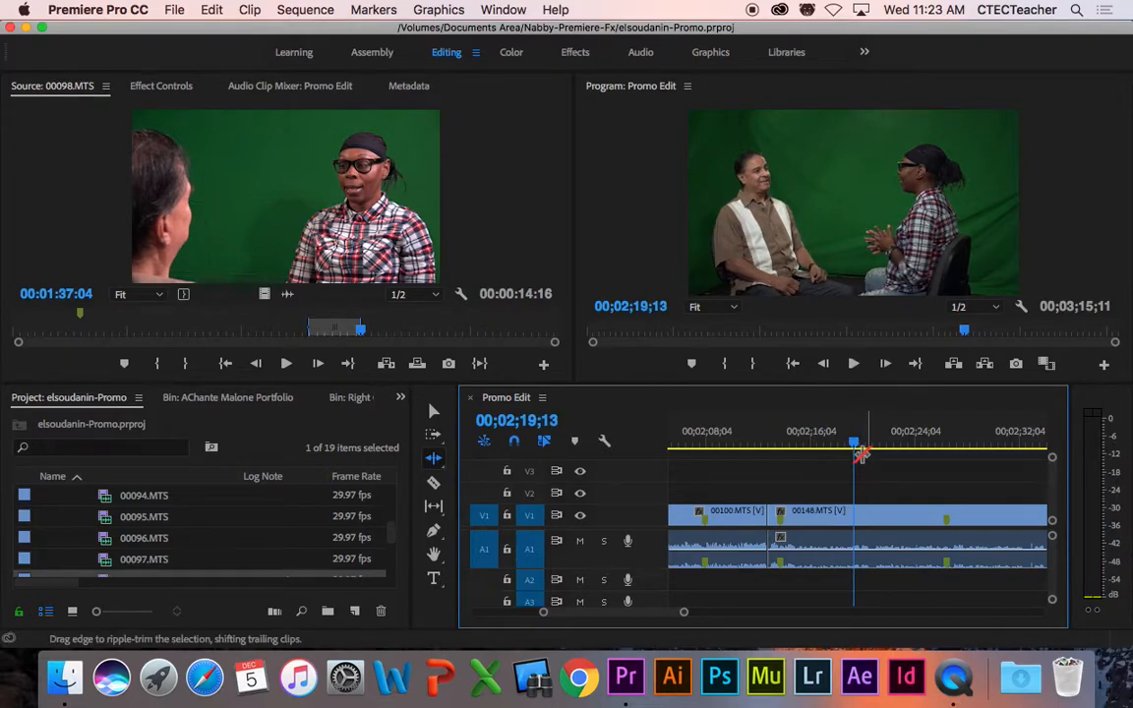
key(Left)
key(Left)
key(Left)
key(Left)
key(Left)
key(Left)
key(Left)
key(Left)
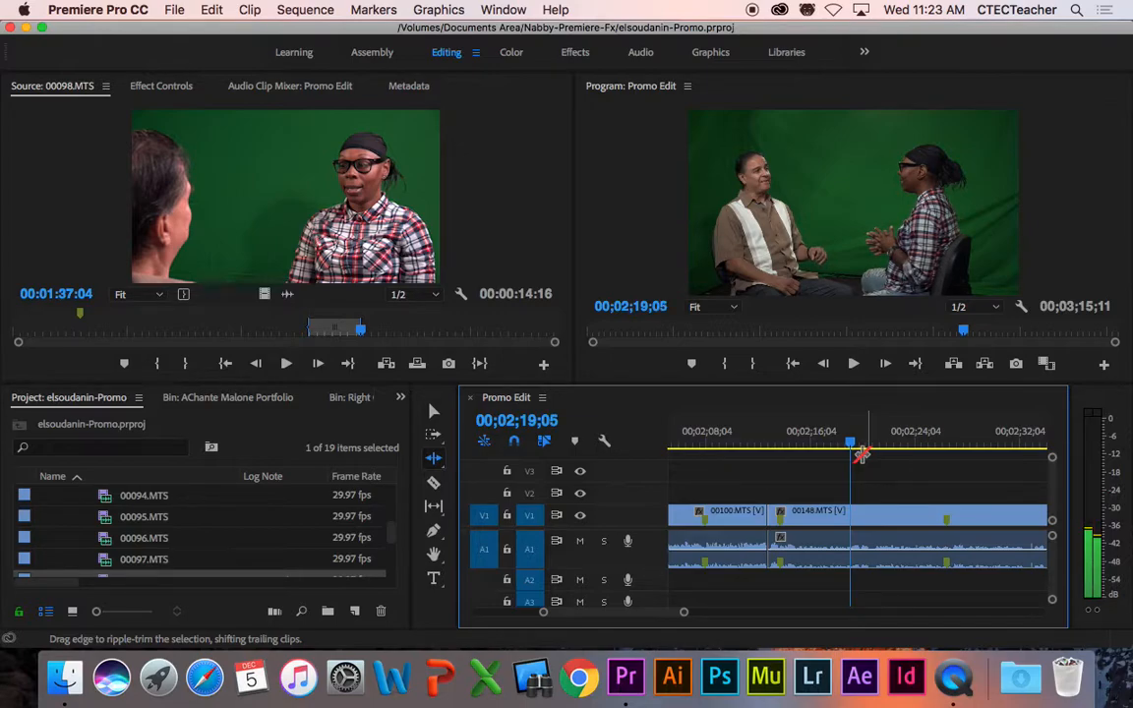
key(Right)
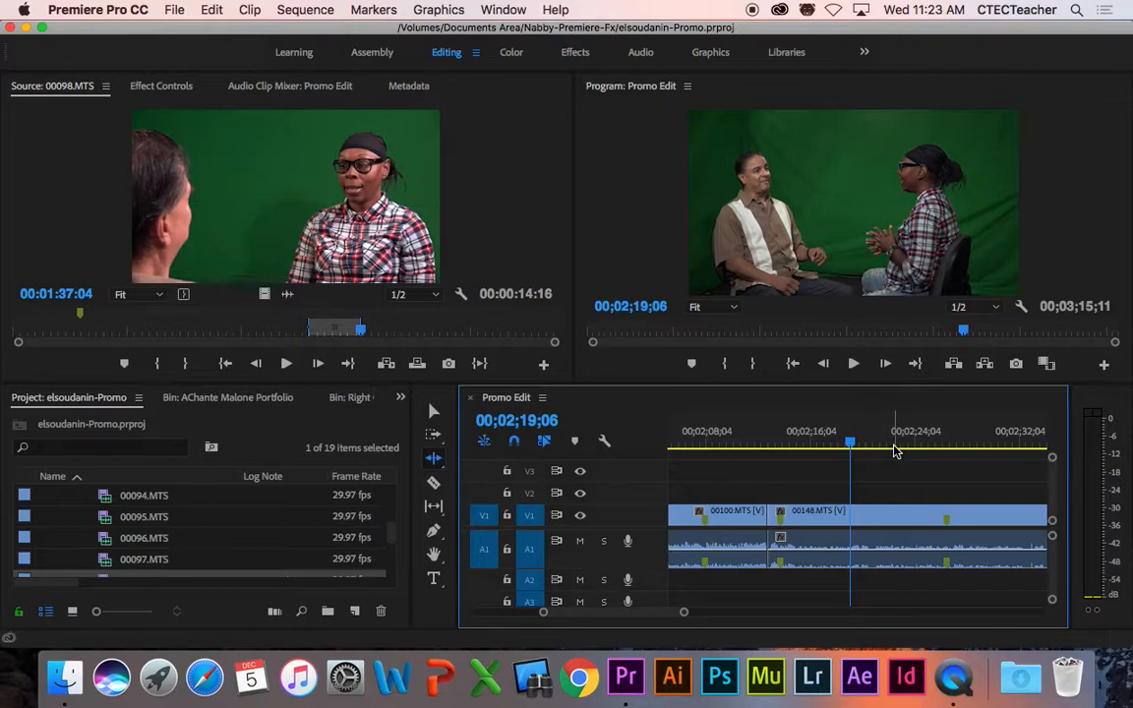
Step: Set an In point at 00;02;19;06, then zoom out and scrub around it
key(i)
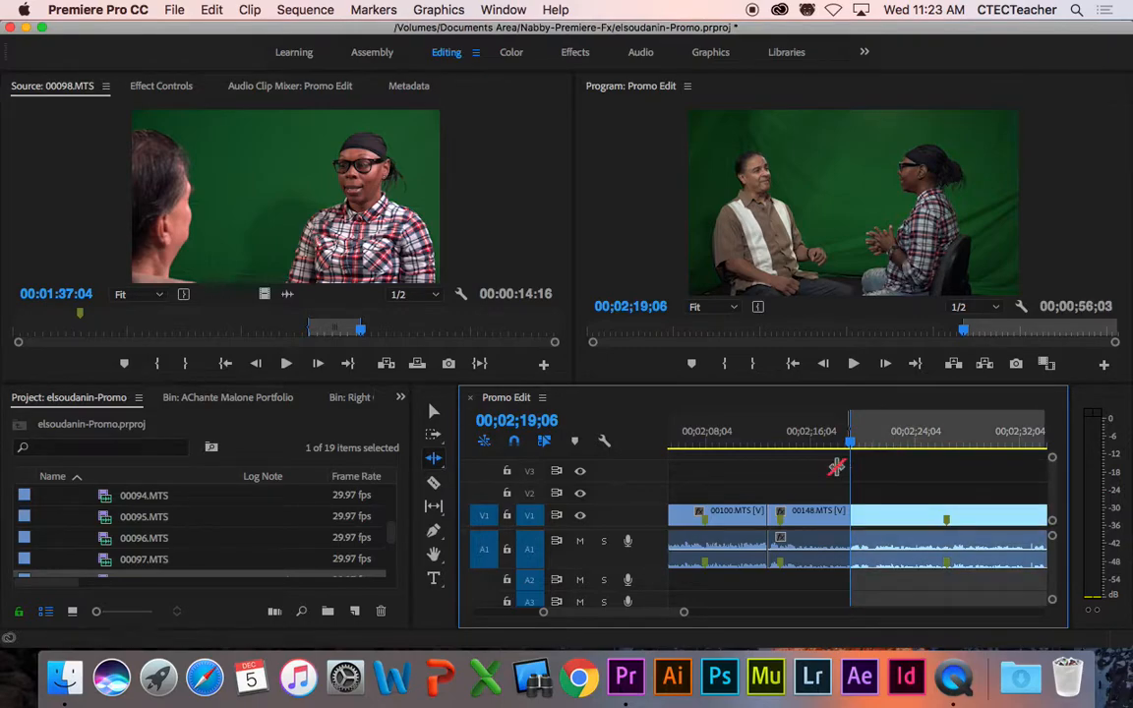
drag(852, 448, 822, 453)
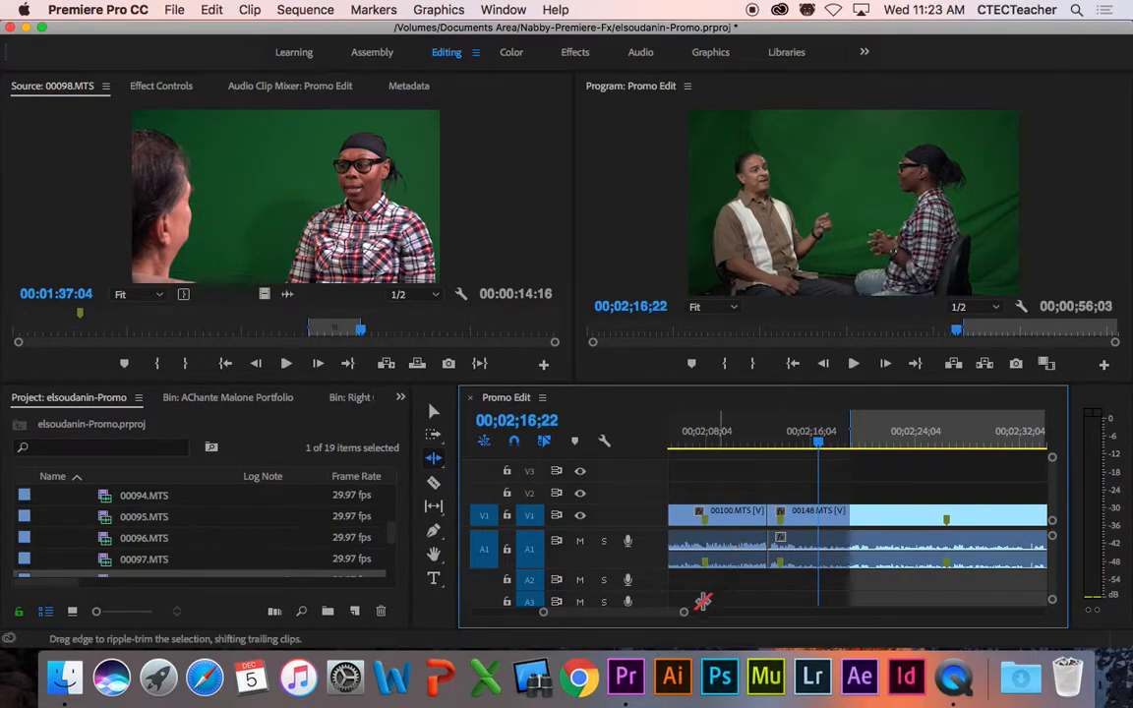
drag(683, 613, 756, 624)
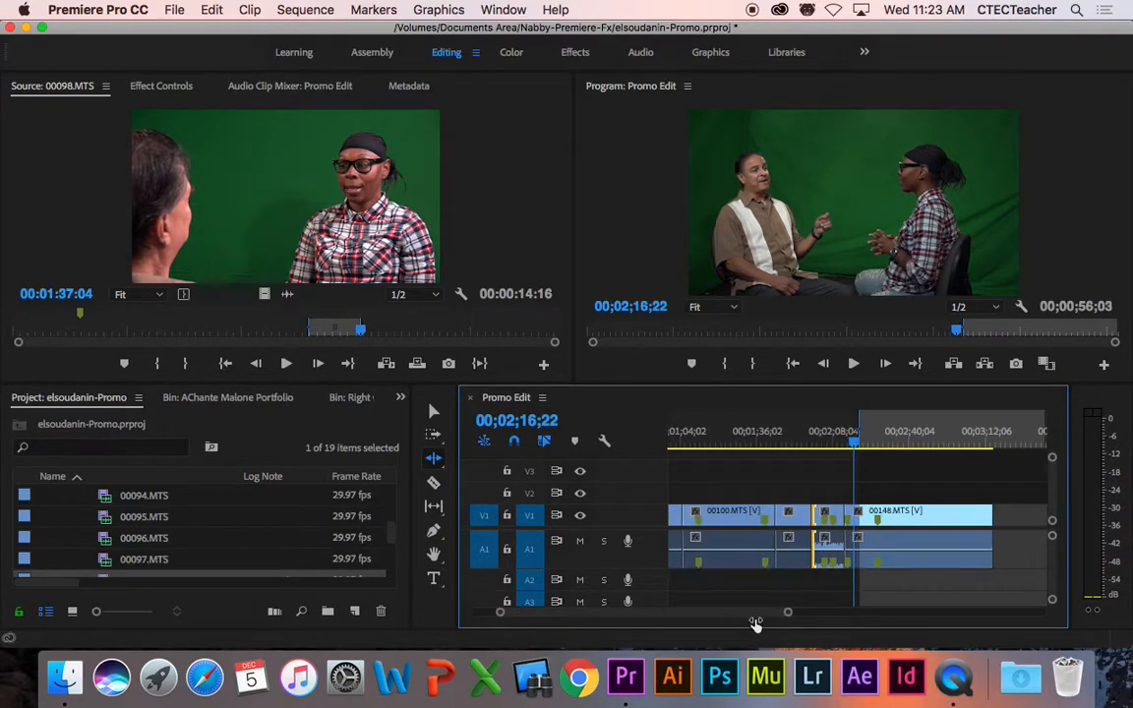
drag(855, 449, 813, 481)
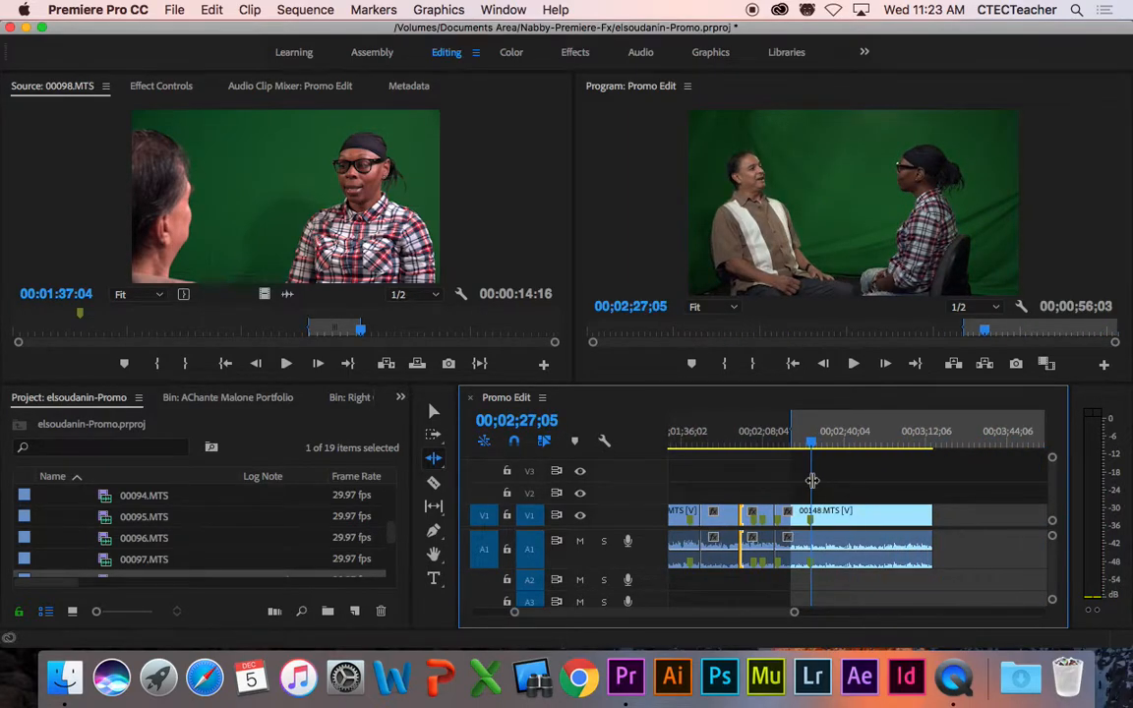
Step: Jump to the sequence end and undo the last edit to restore the longer V1/A1 clips
key(End)
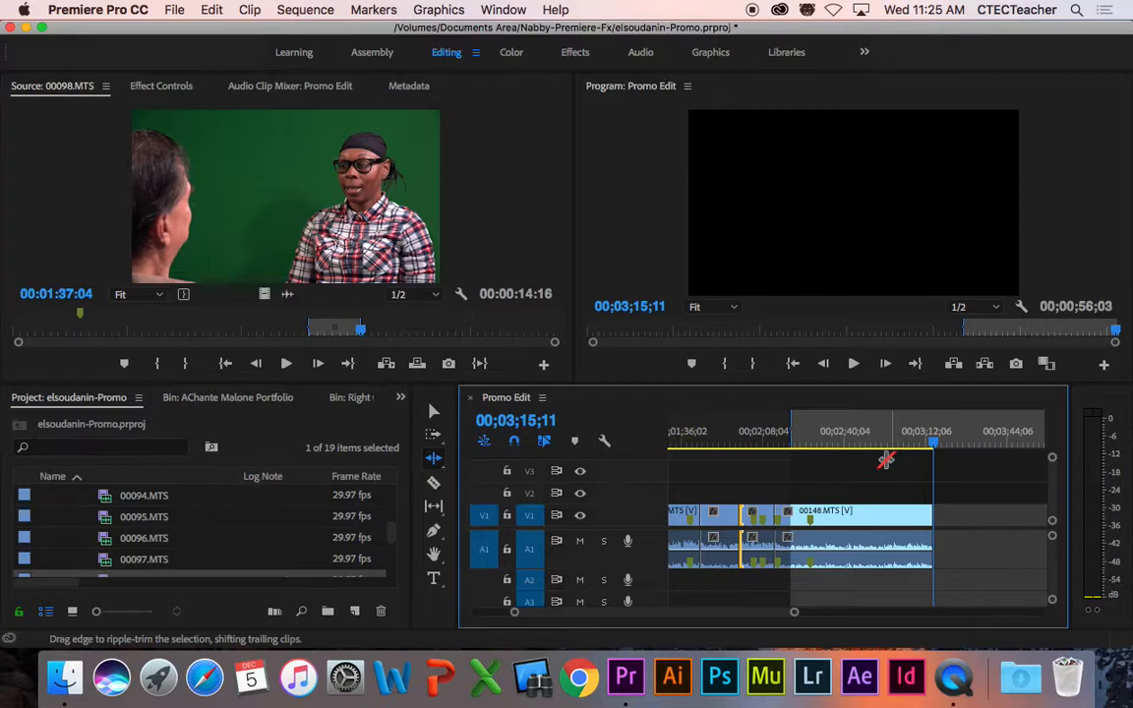
key(super+z)
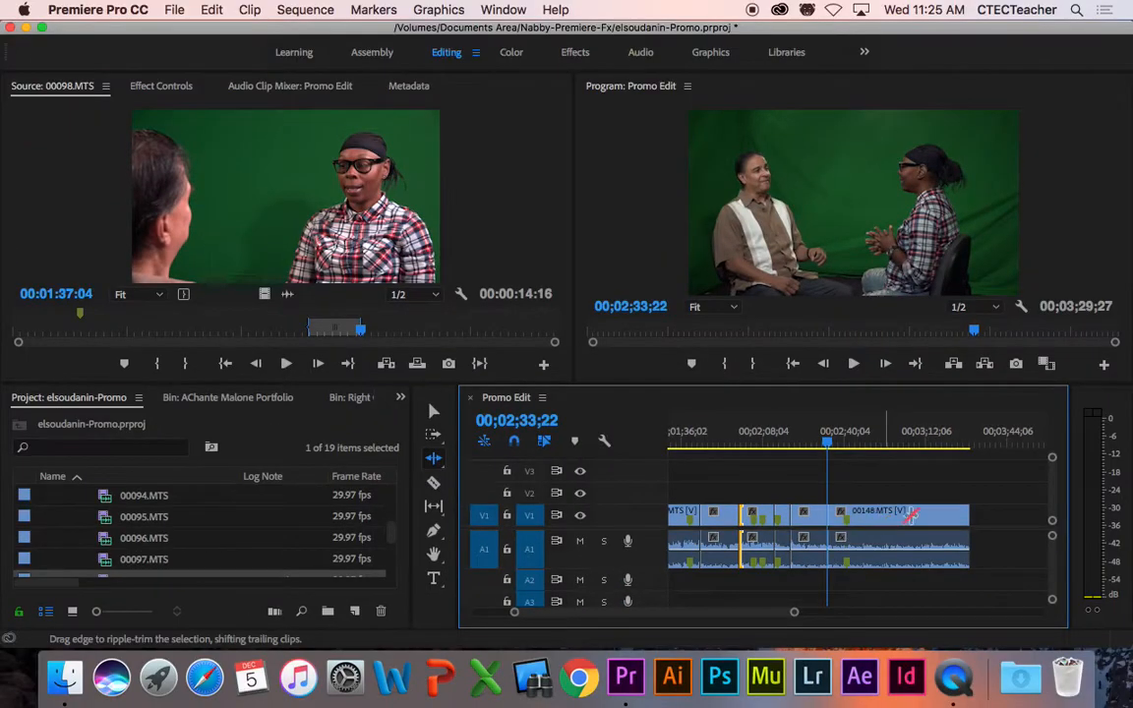
drag(831, 448, 939, 447)
key(End)
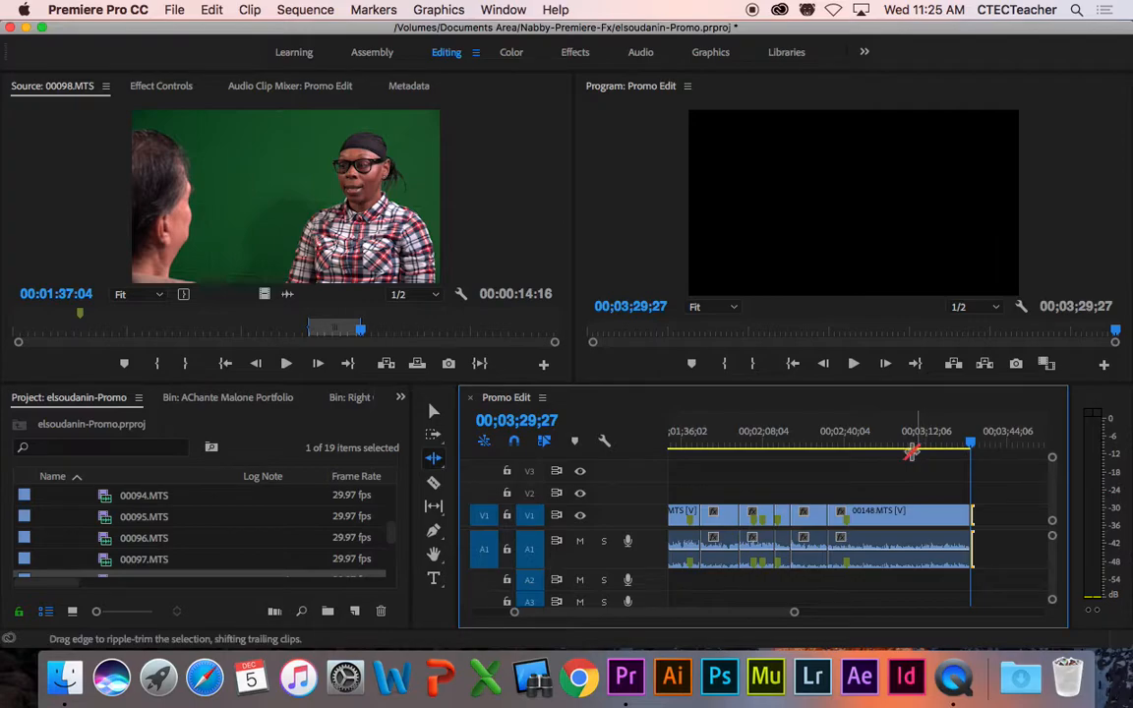
Step: Play the sequence from about 00;03;13;23
click(927, 449)
key(space)
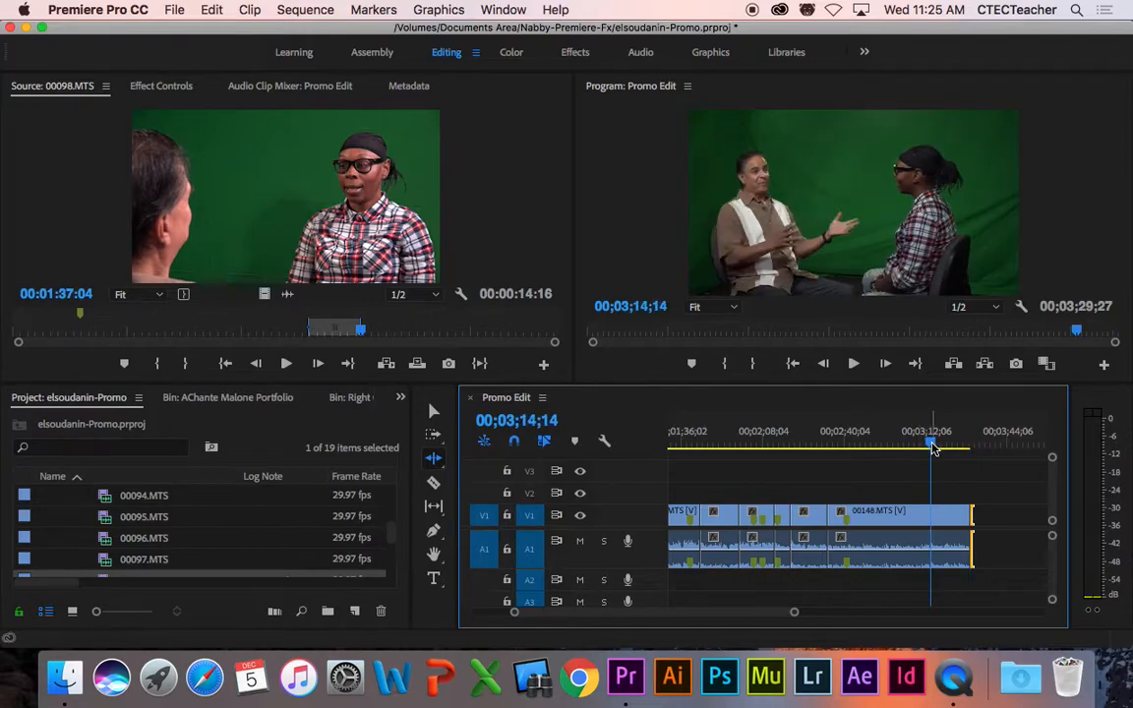
key(space)
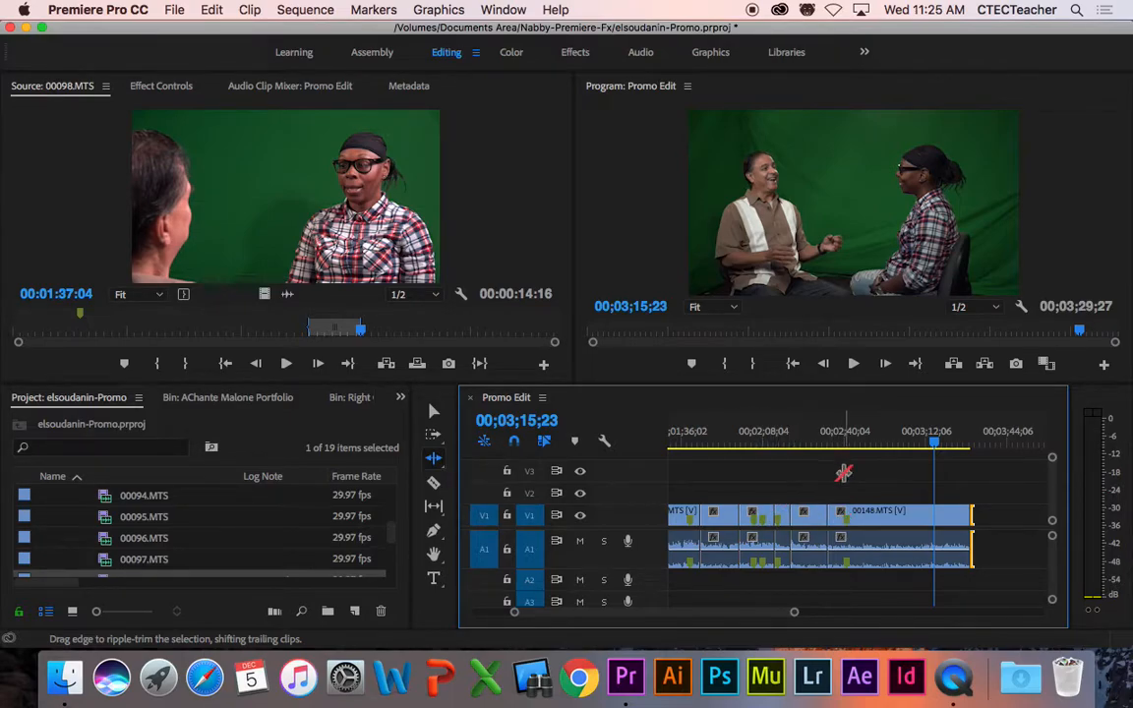
key(space)
Step: Scrub back and play the interview from around 00;02;13;13
drag(814, 444, 777, 445)
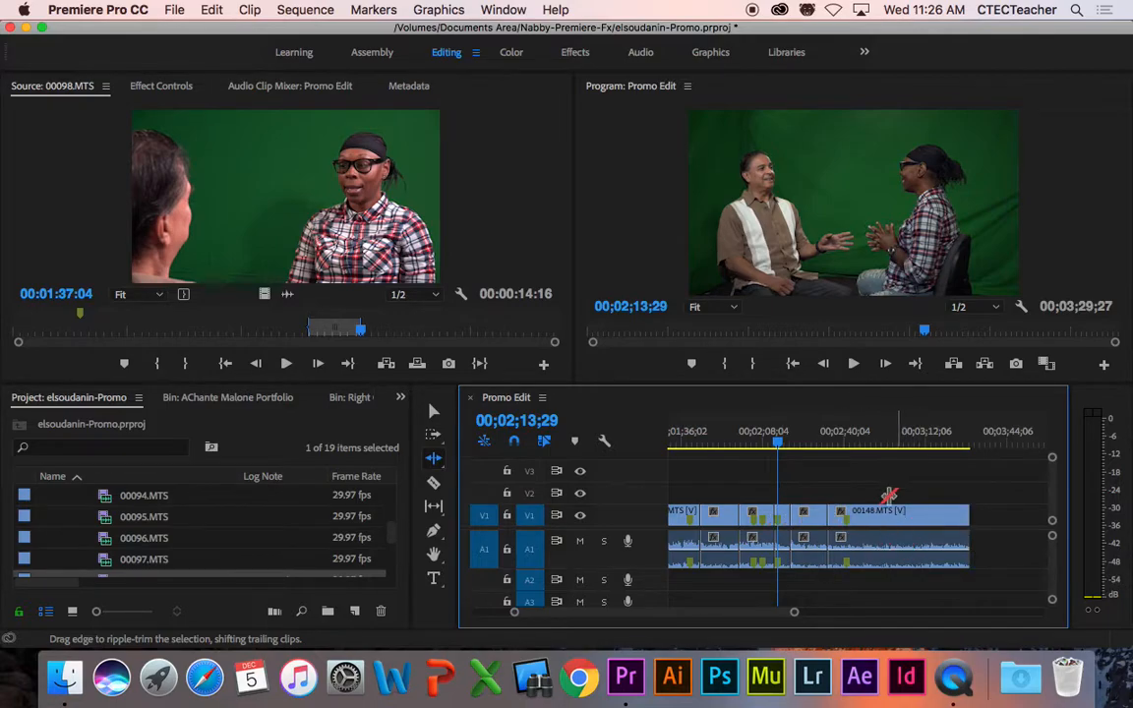
drag(780, 443, 774, 442)
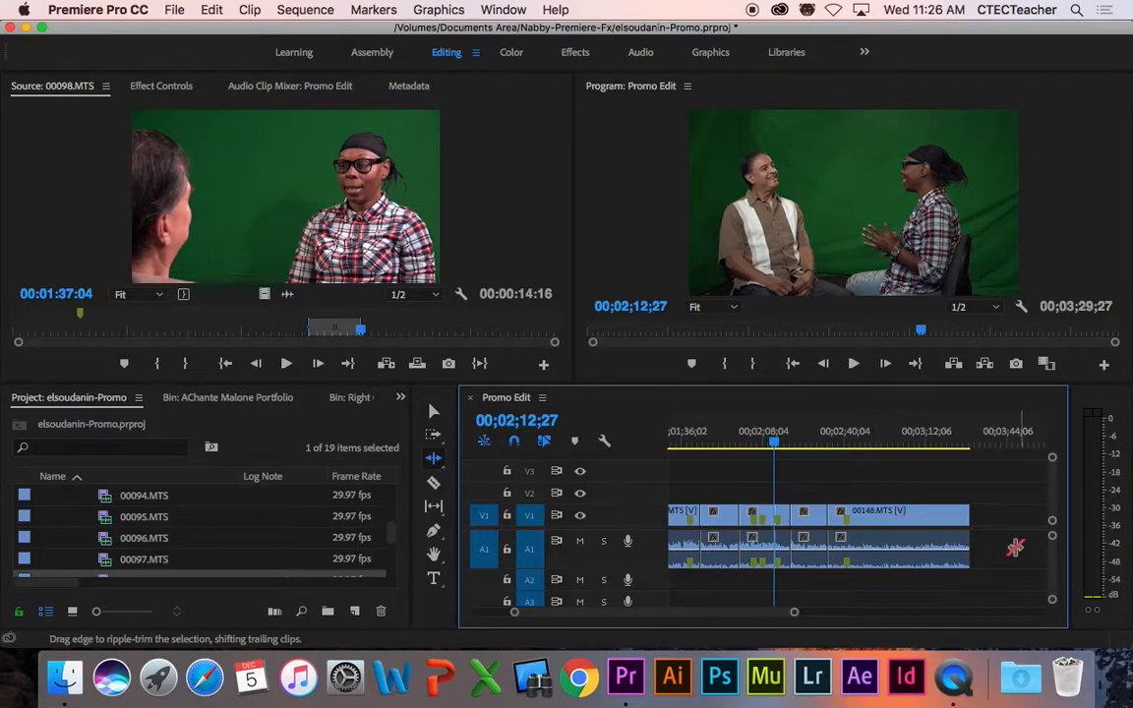
key(space)
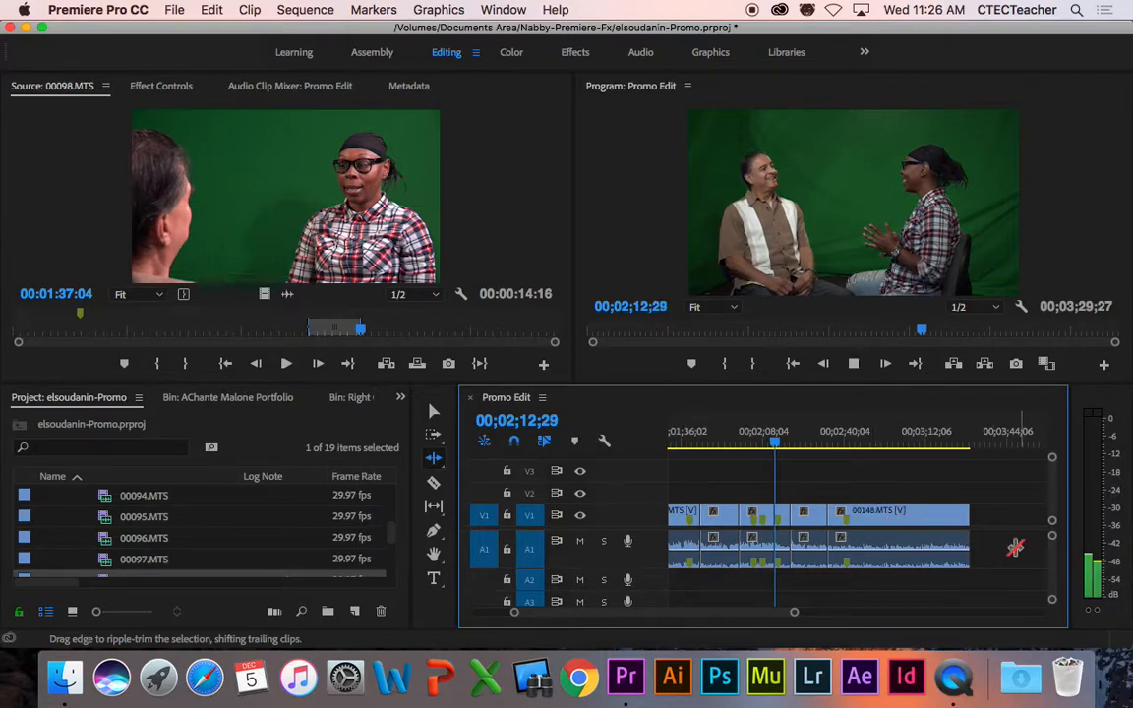
key(space)
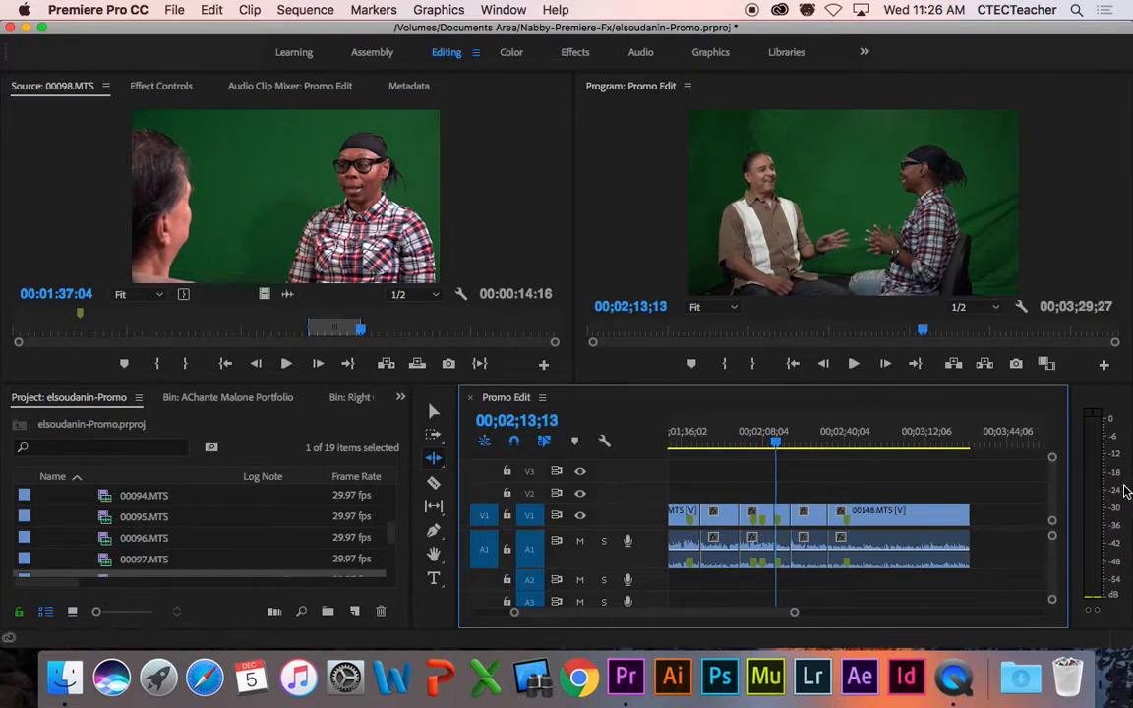
key(space)
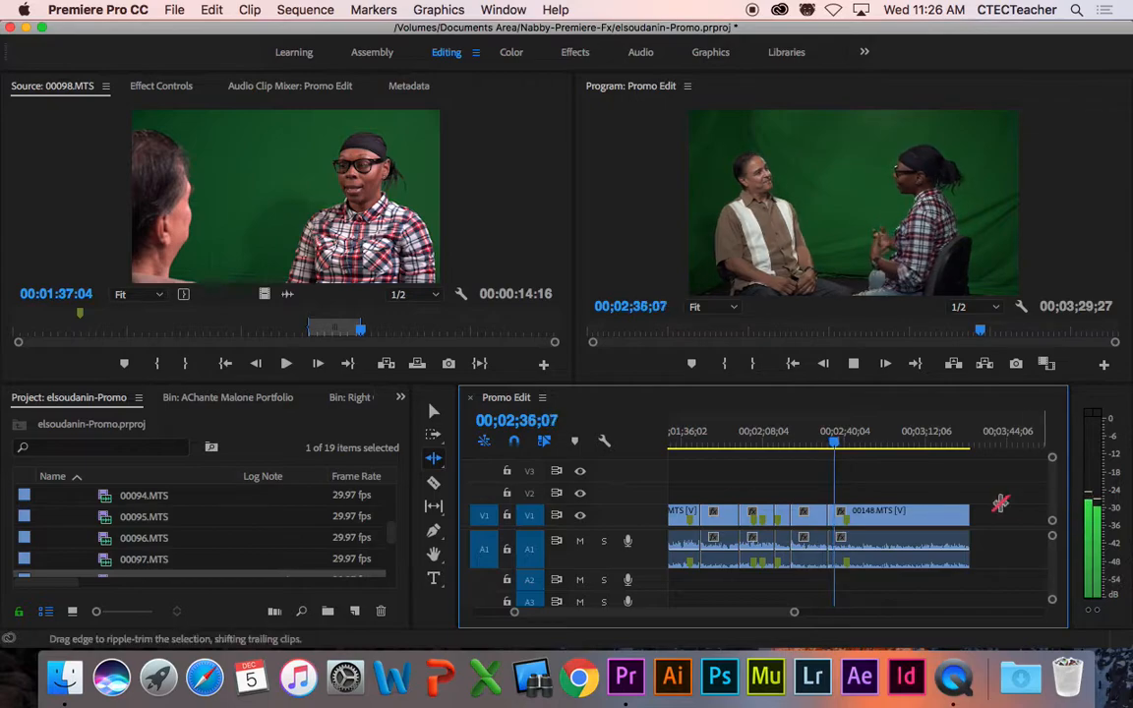
key(space)
Step: Replay from 00;02;16;22 and zoom the timeline in on that cut
drag(784, 444, 787, 445)
key(space)
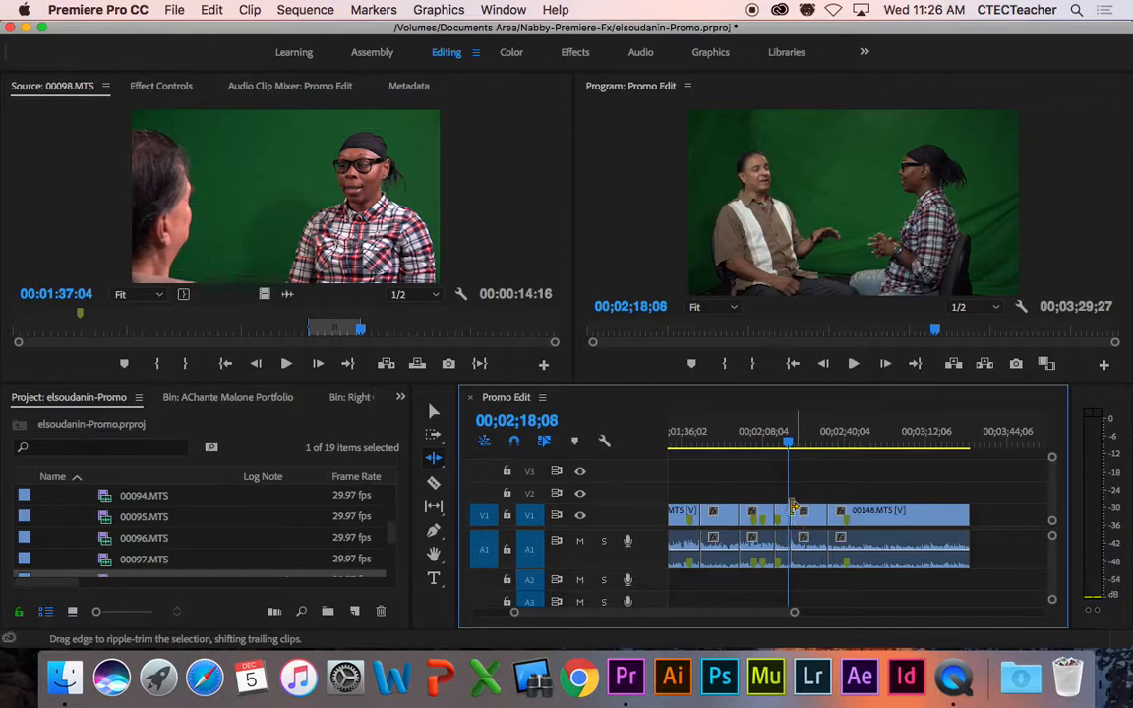
click(784, 443)
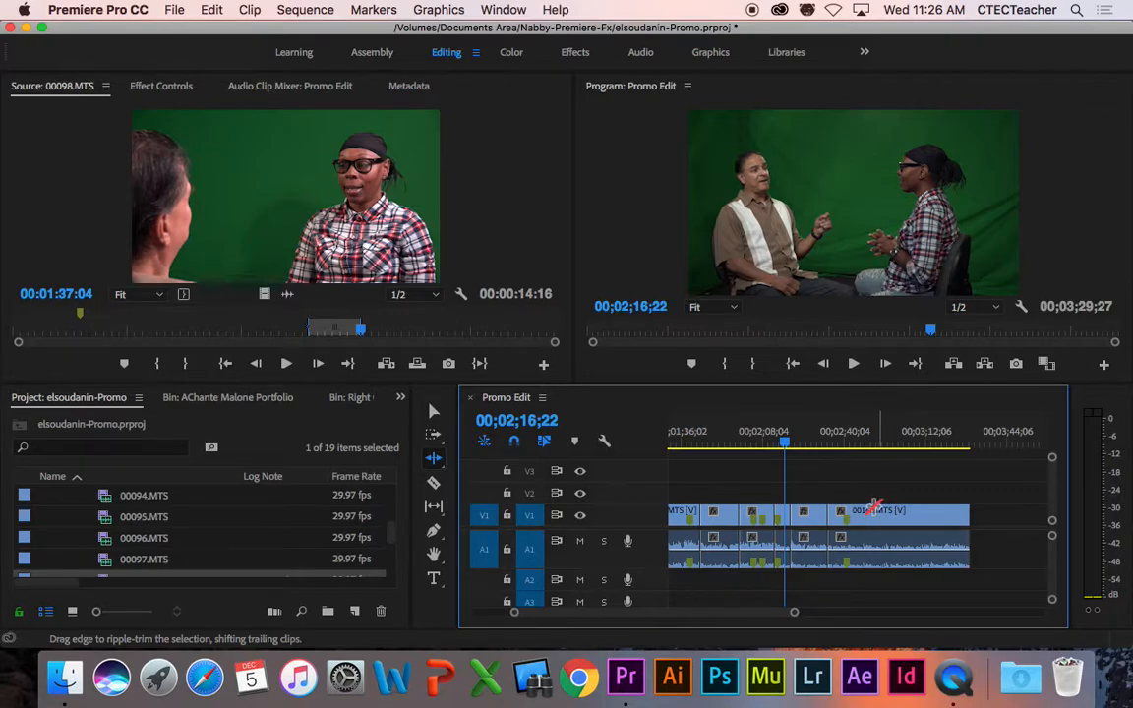
key(equal)
key(equal)
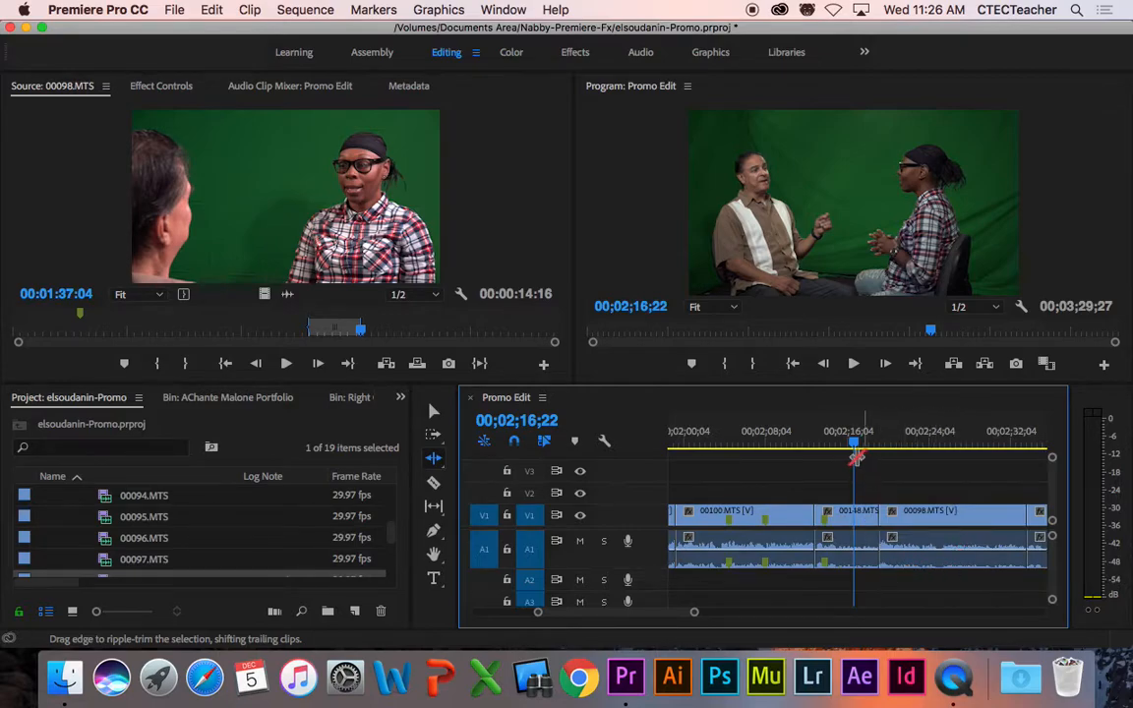
key(space)
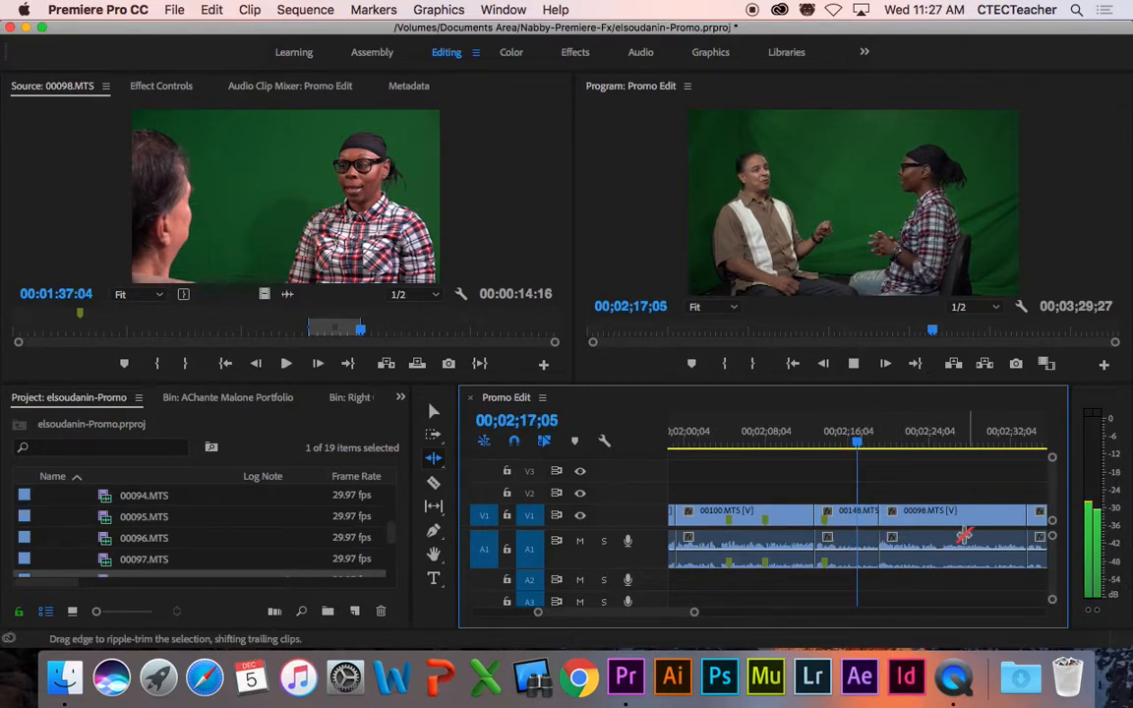
key(space)
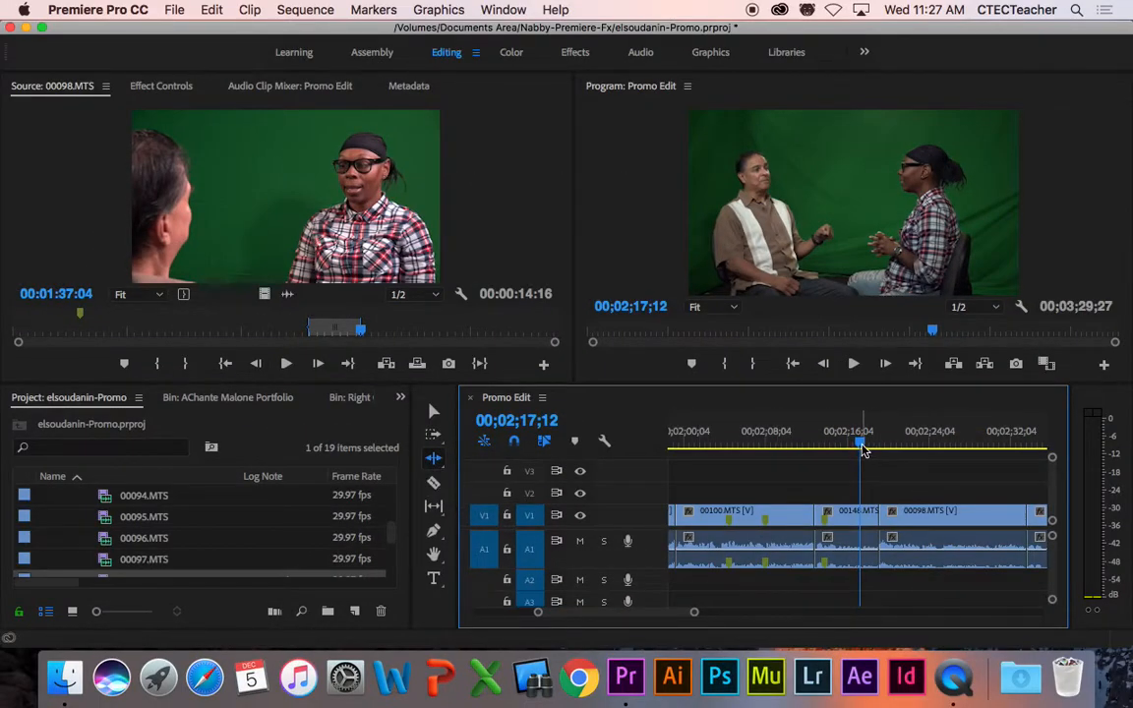
drag(863, 446, 858, 446)
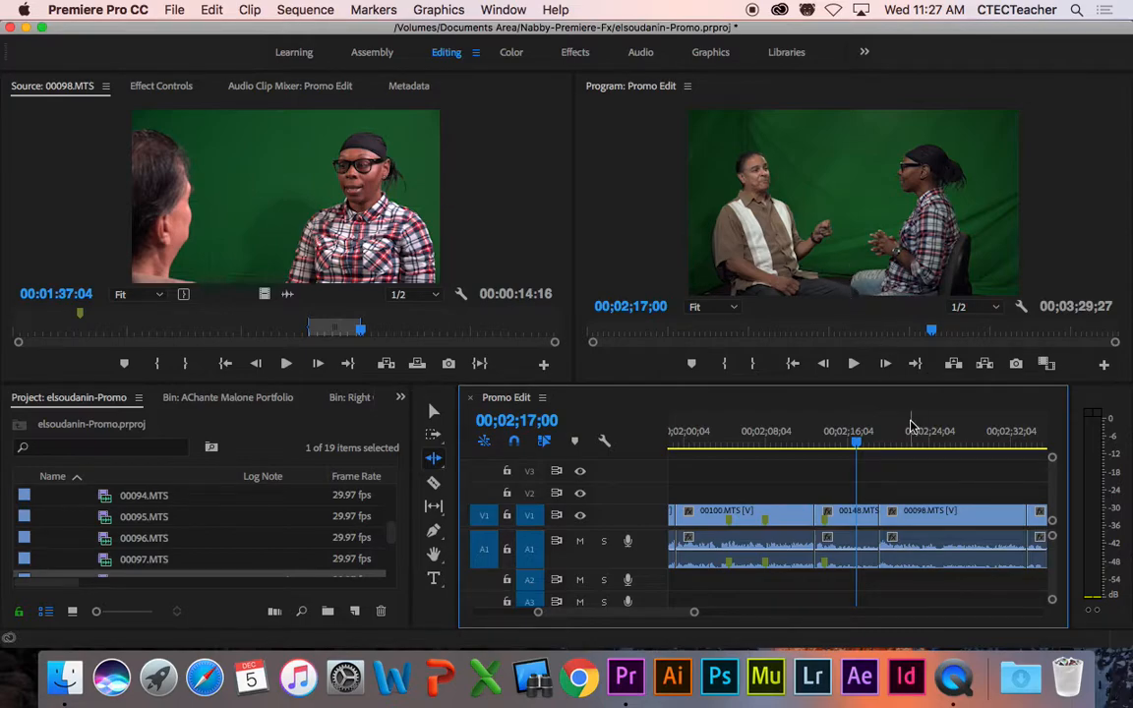
key(space)
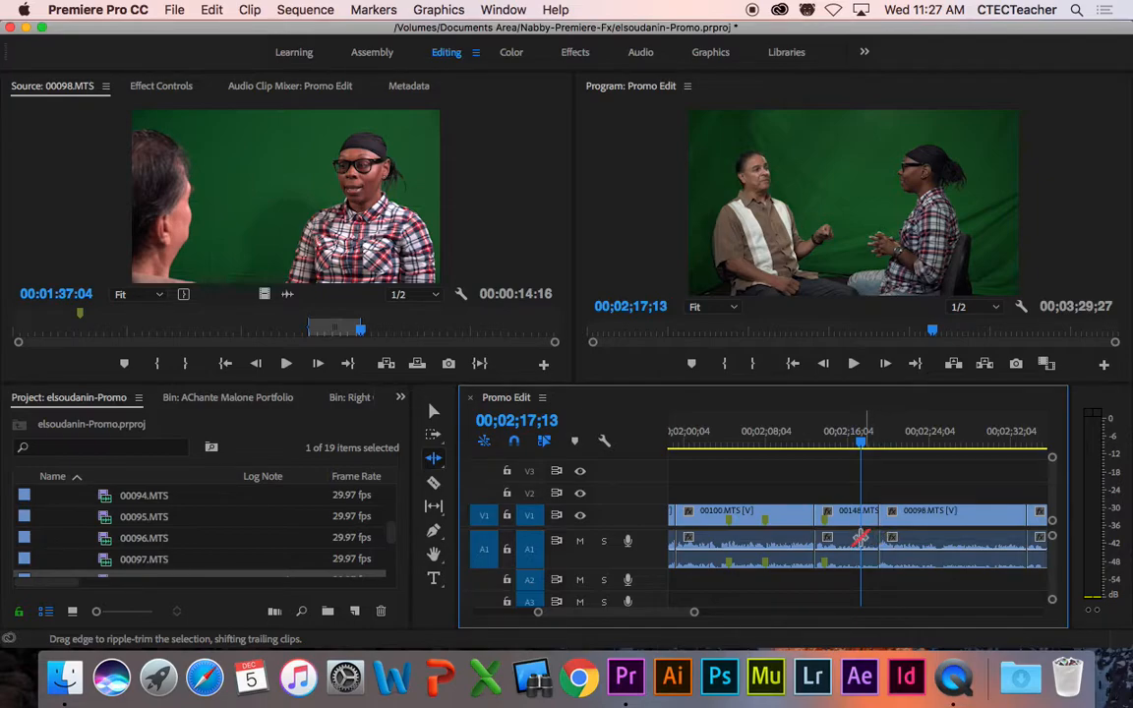
key(space)
key(space)
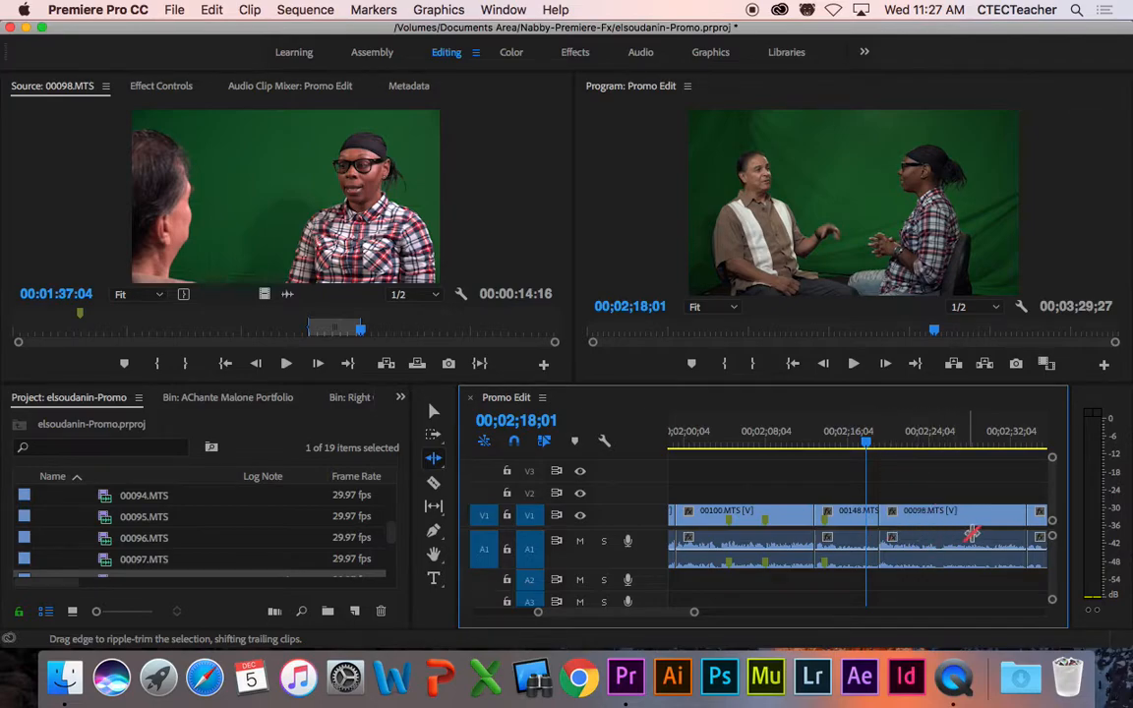
drag(867, 441, 860, 443)
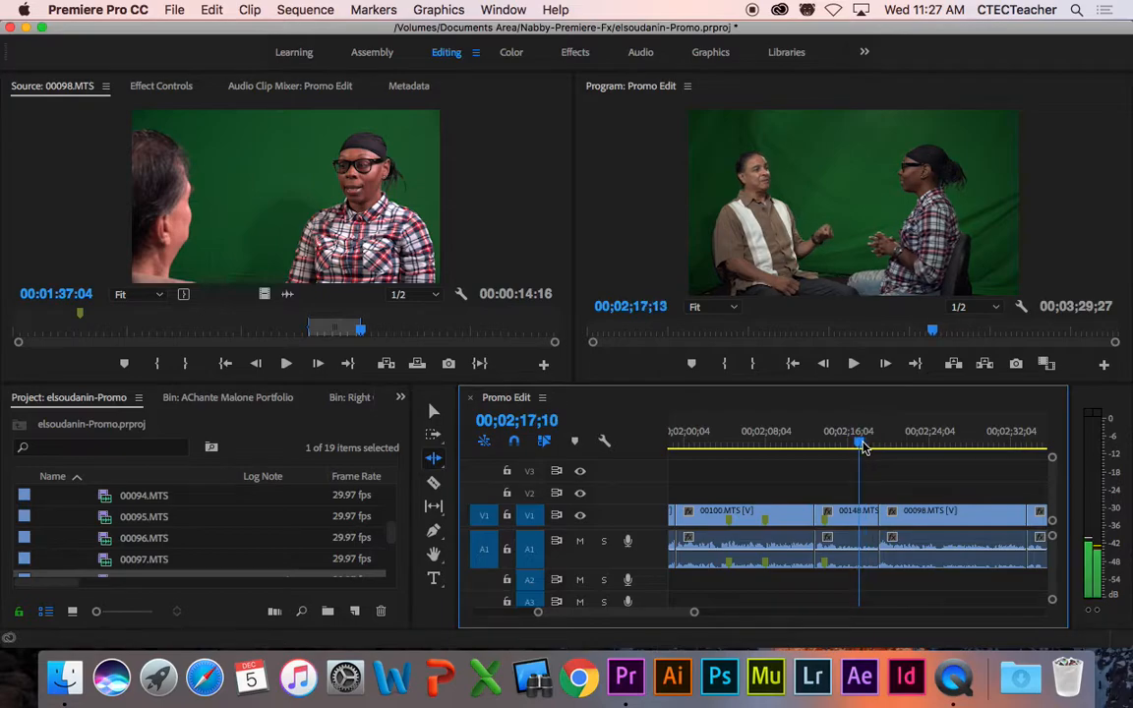
key(space)
key(space)
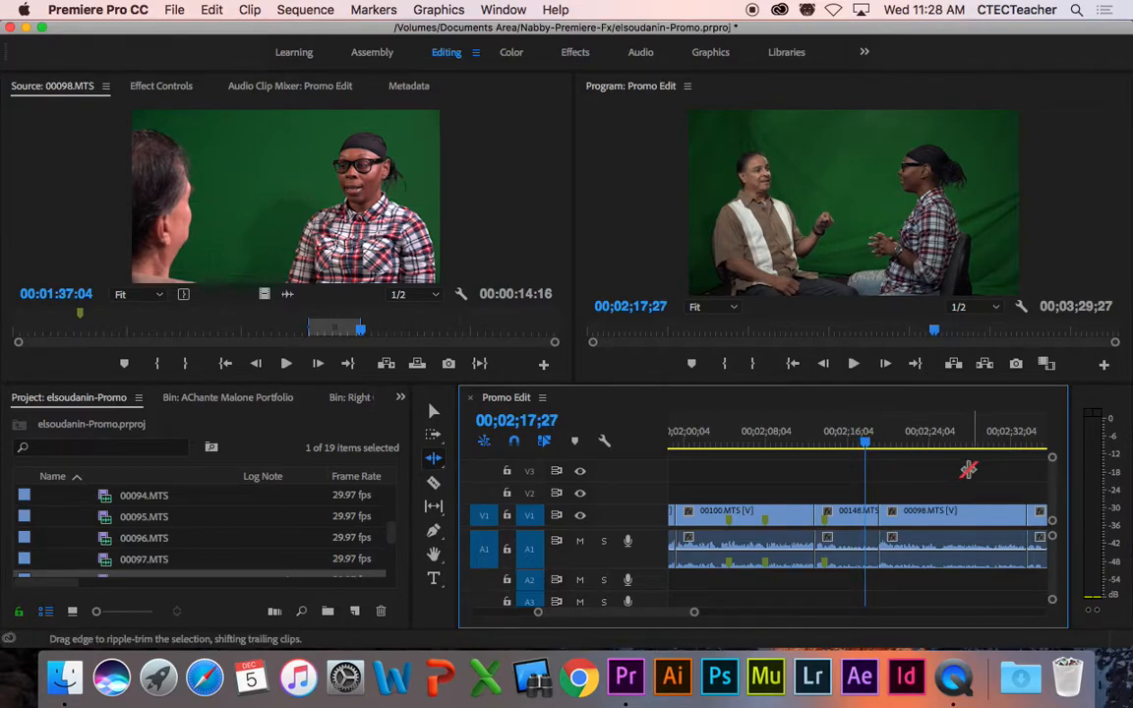
key(space)
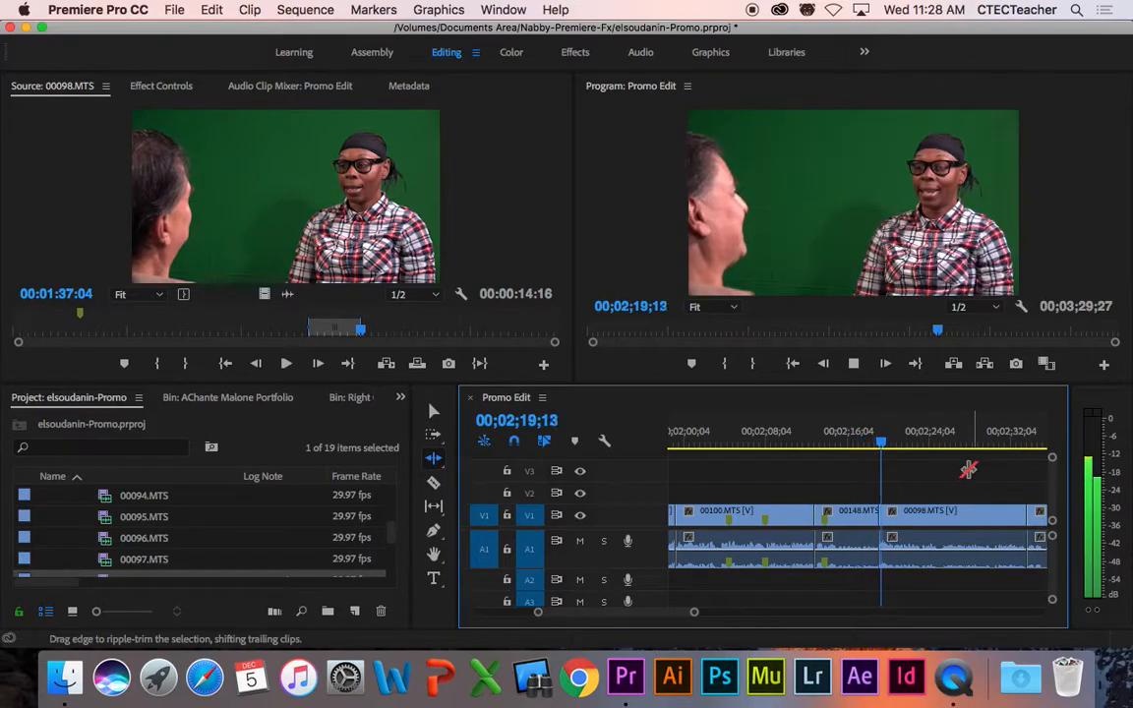
key(space)
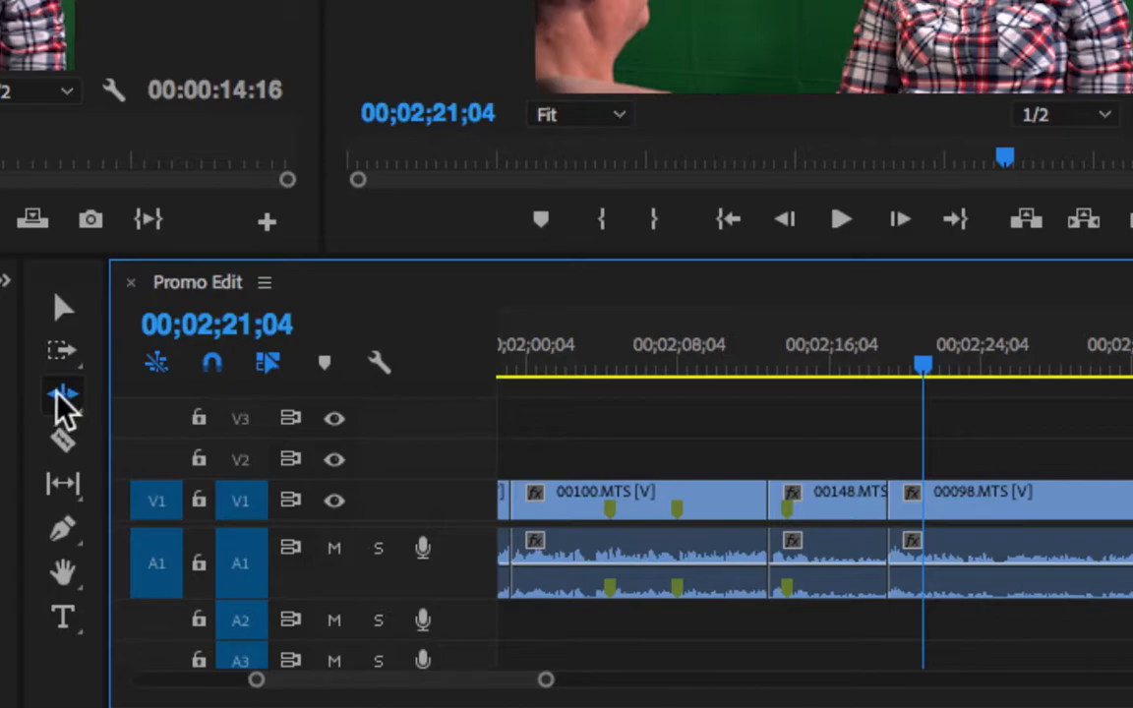
Step: Play up to the 00148/00098 cut and ripple-trim 00148.MTS about two seconds longer
click(866, 370)
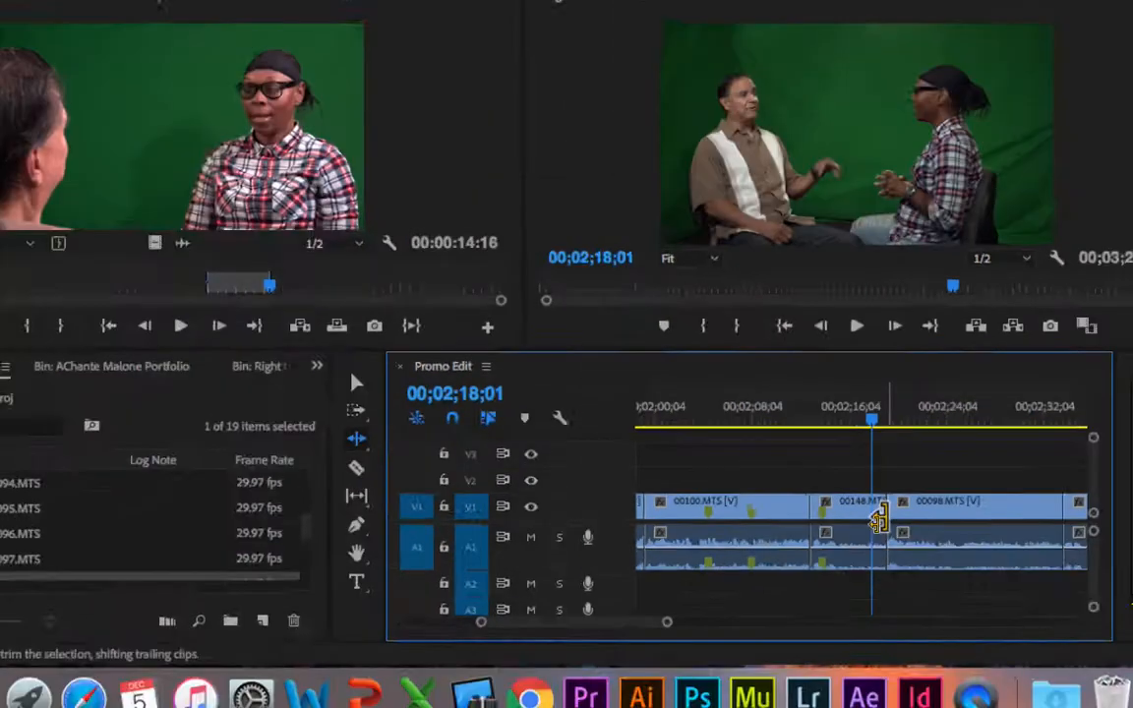
key(space)
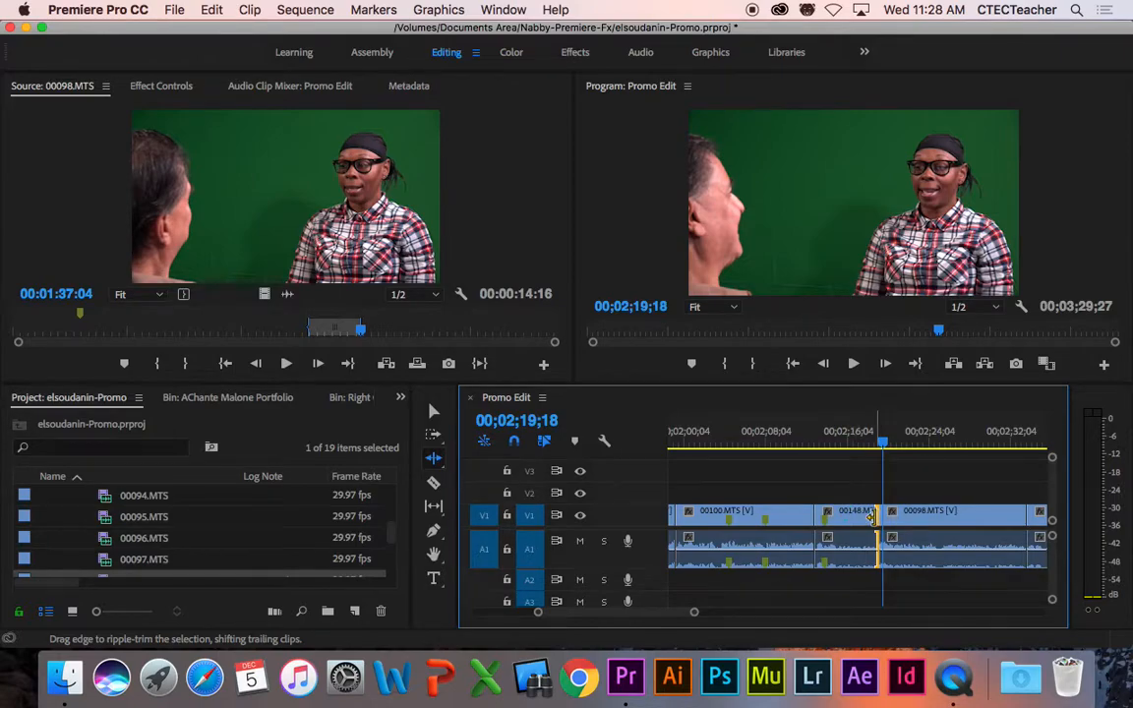
drag(871, 518, 891, 516)
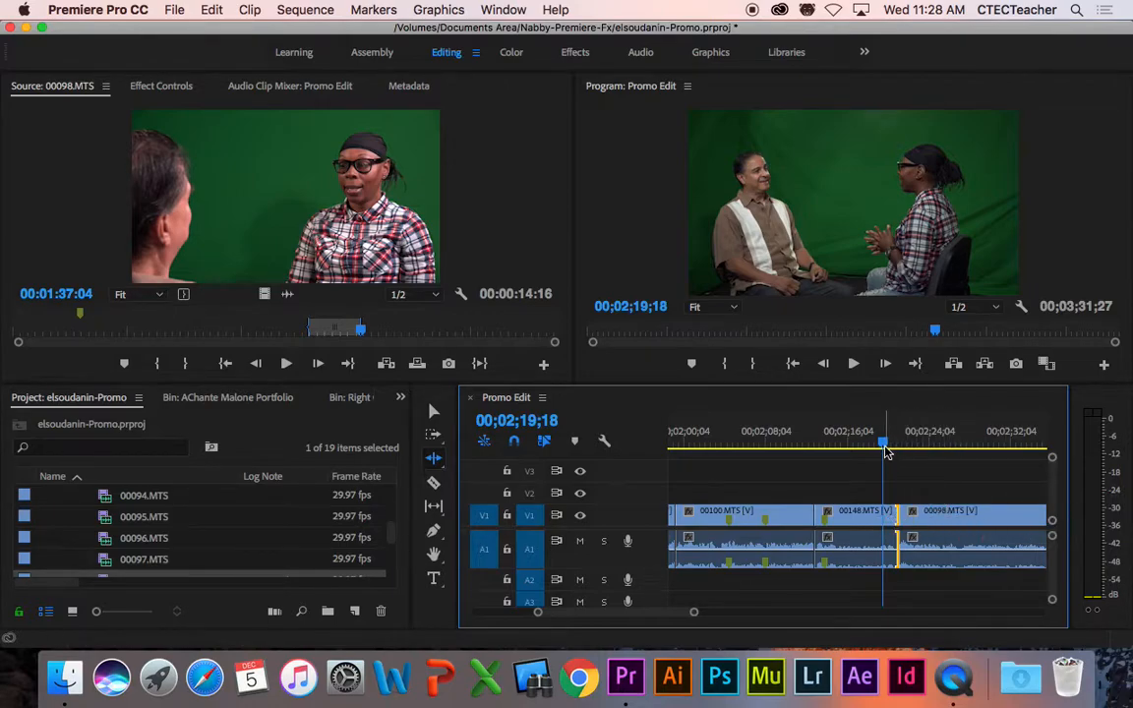
Step: Replay the new 00148-to-00098 cut from 02;19;00 several times and zoom in on it
drag(884, 447, 879, 447)
key(space)
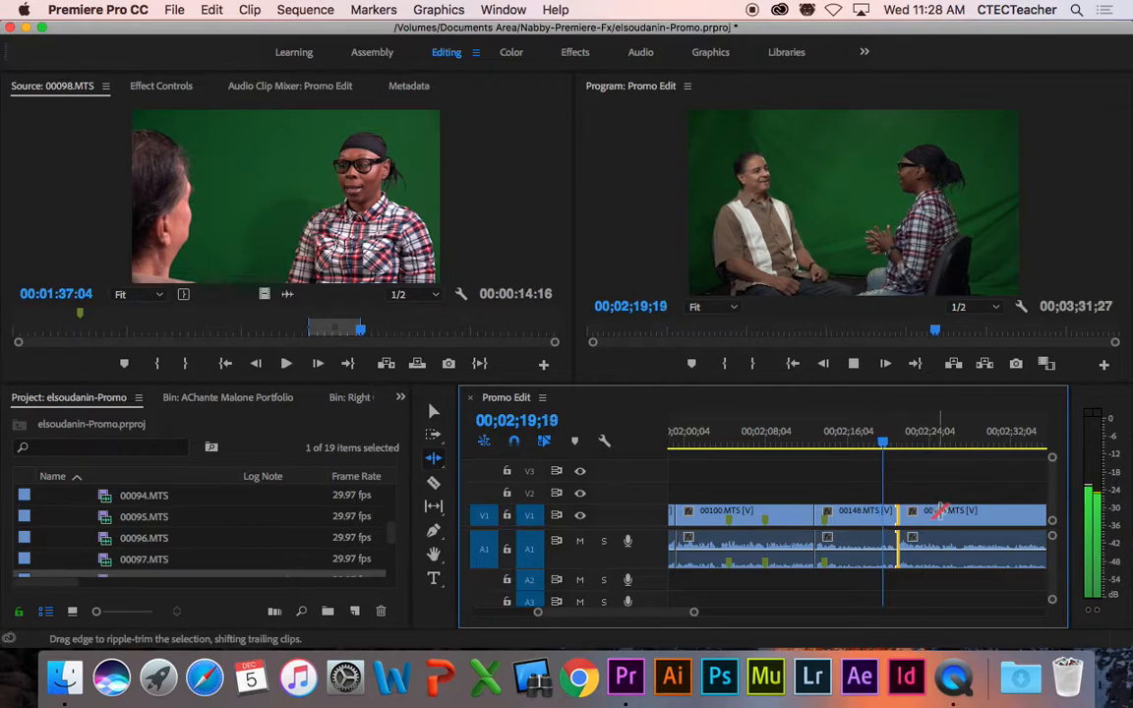
click(862, 444)
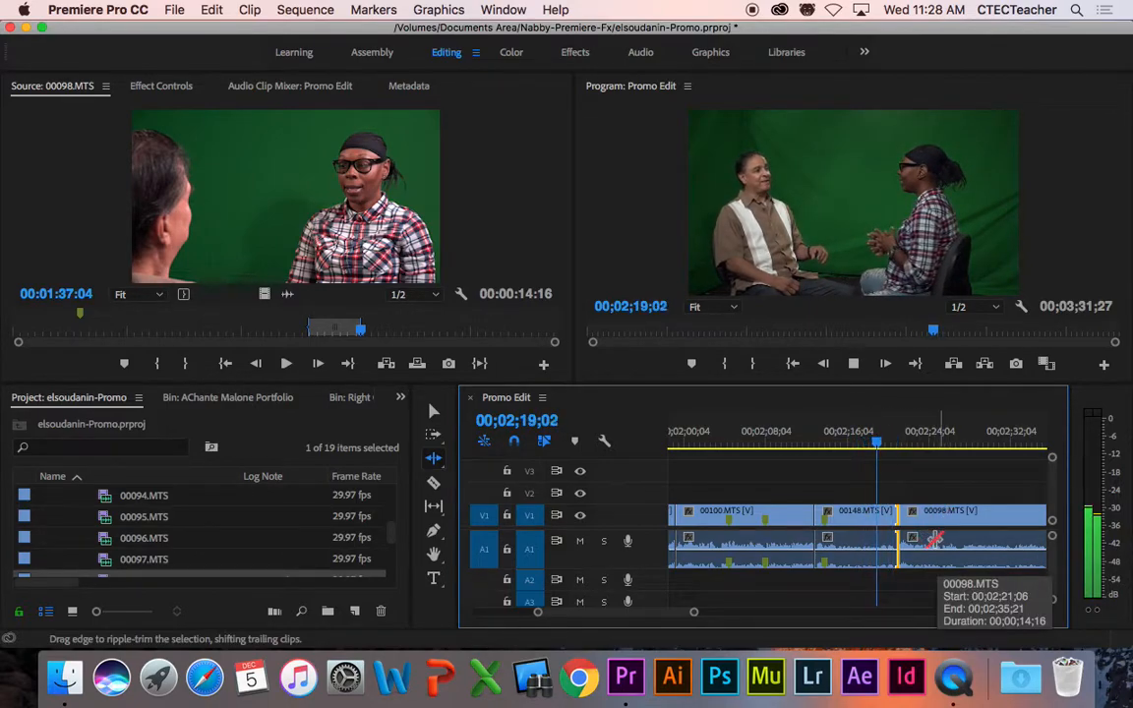
key(space)
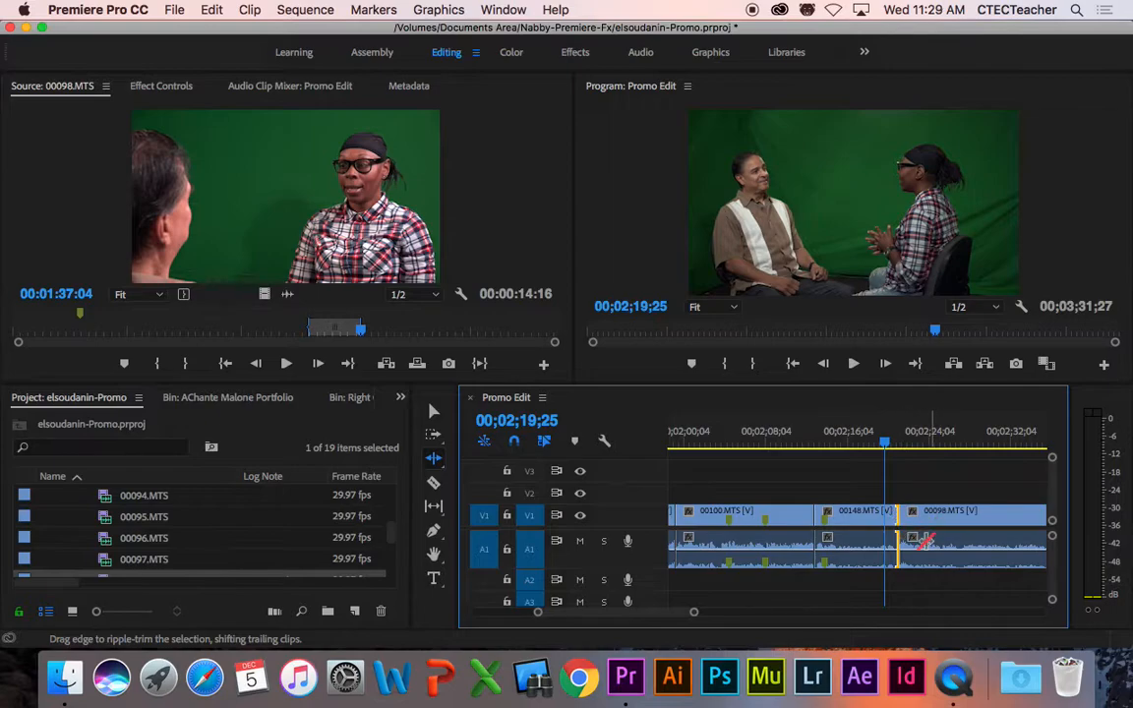
key(space)
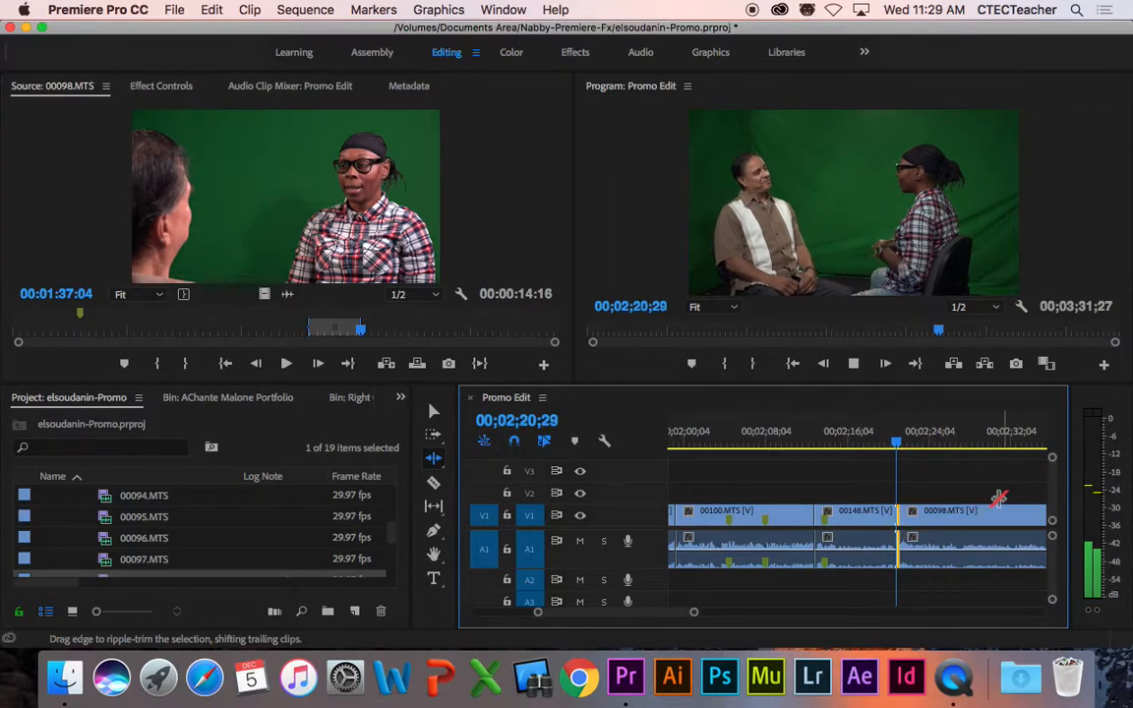
key(space)
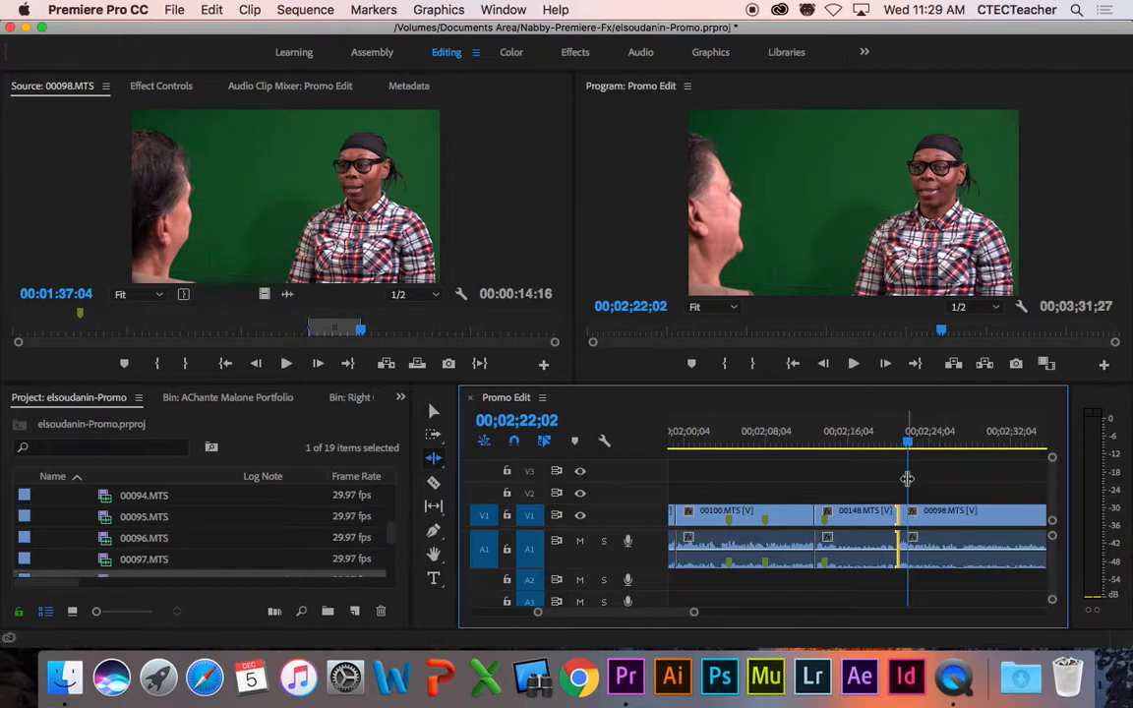
click(878, 444)
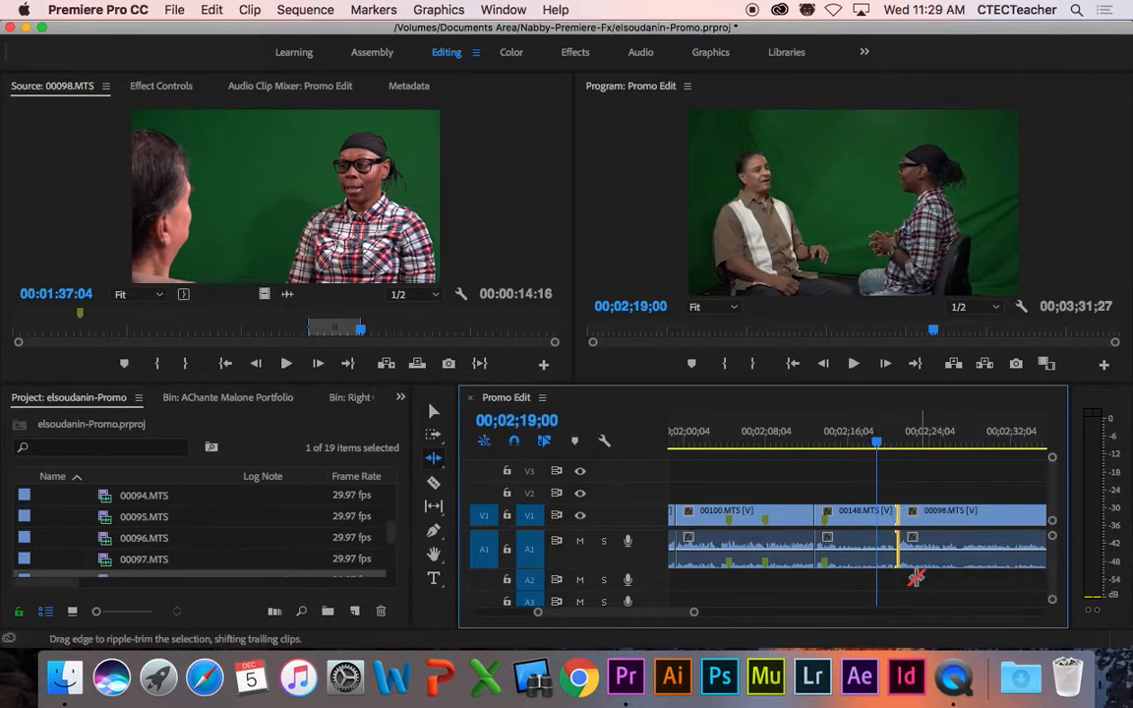
key(space)
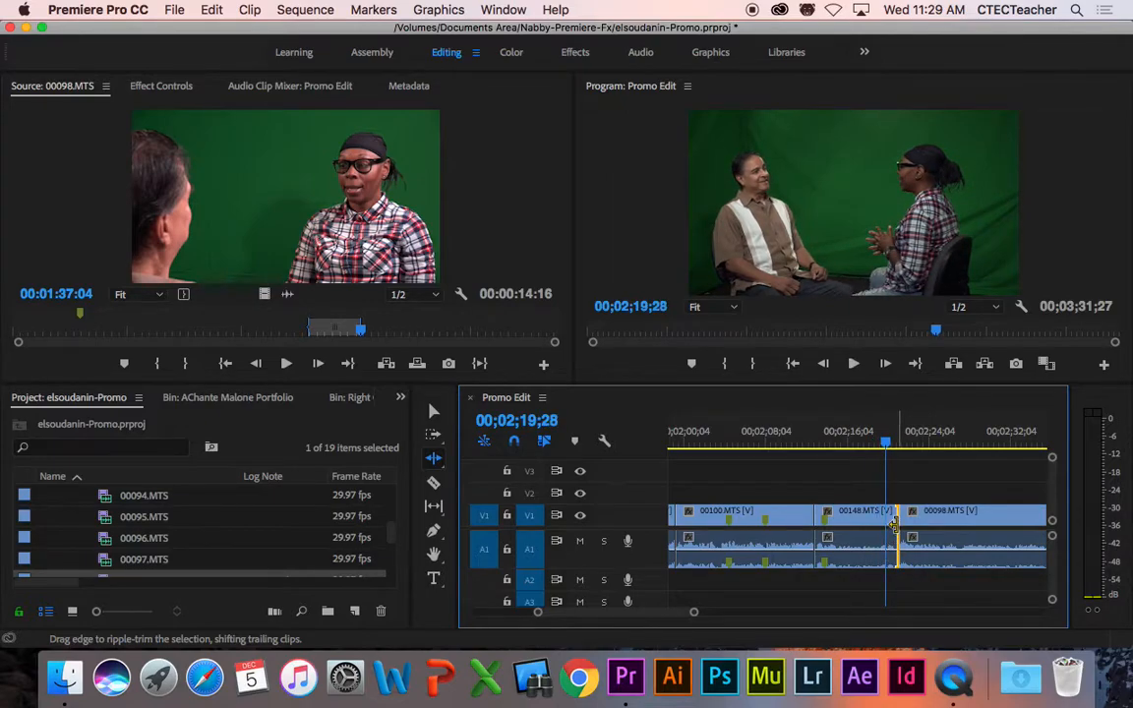
scroll(895, 521, up, 3)
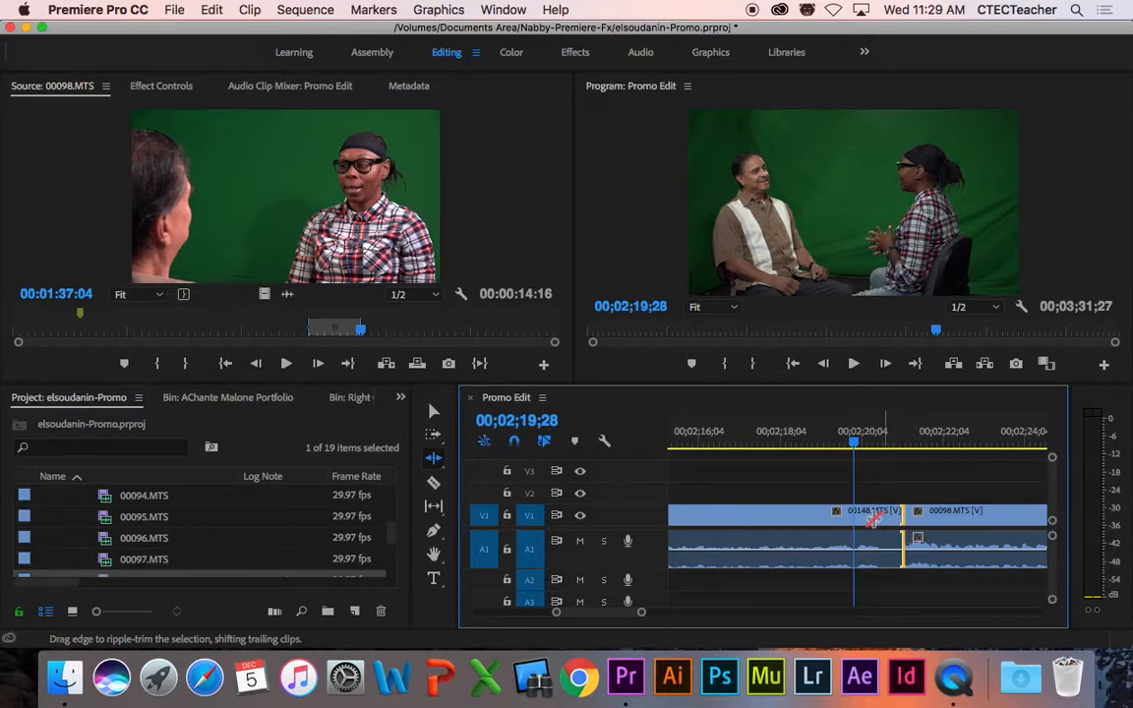
Step: Review the 00148 cut and park the playhead exactly at 02;19;05
key(space)
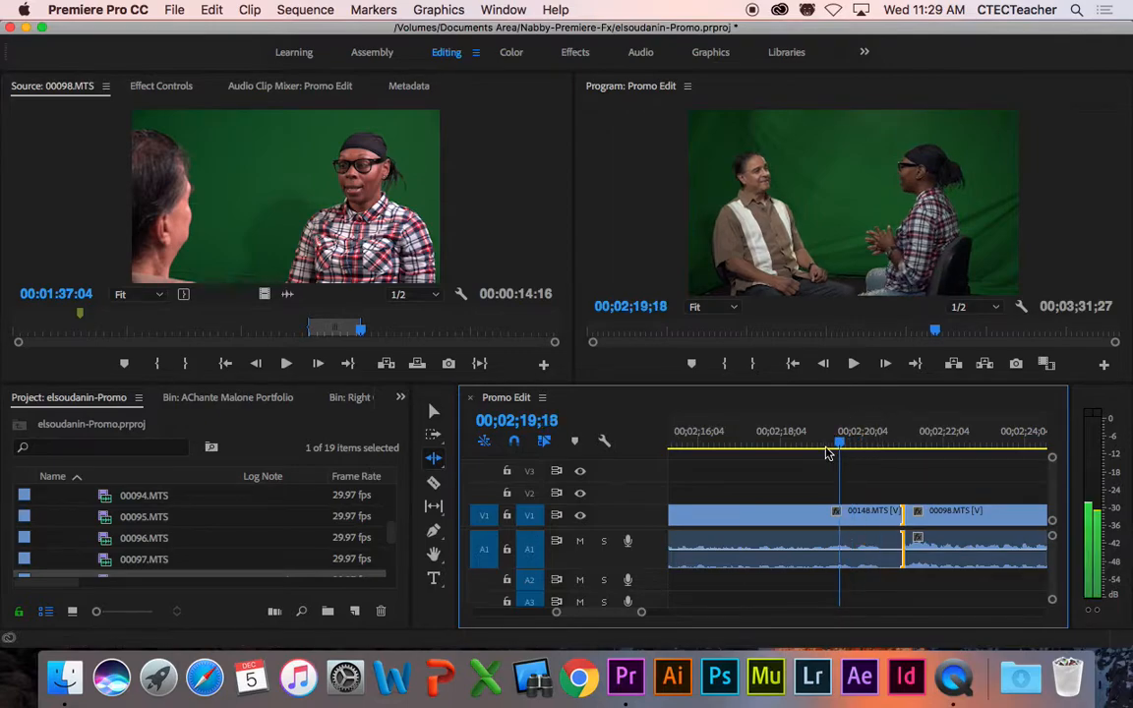
key(space)
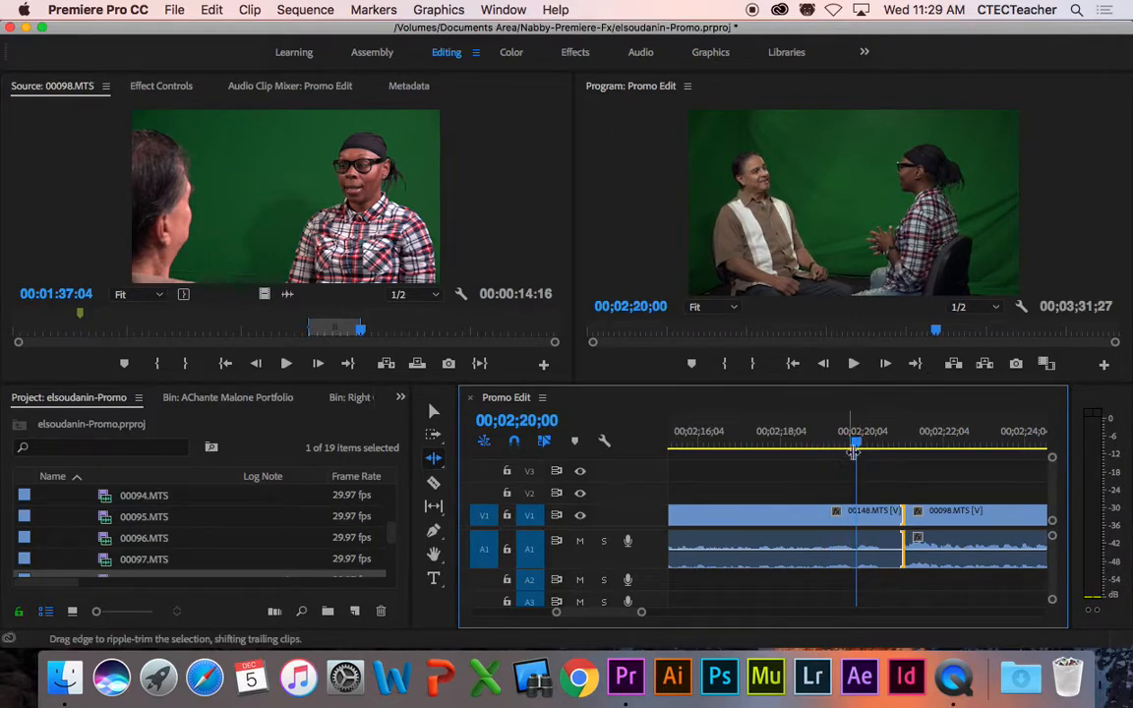
key(space)
click(824, 445)
drag(824, 446, 781, 446)
key(space)
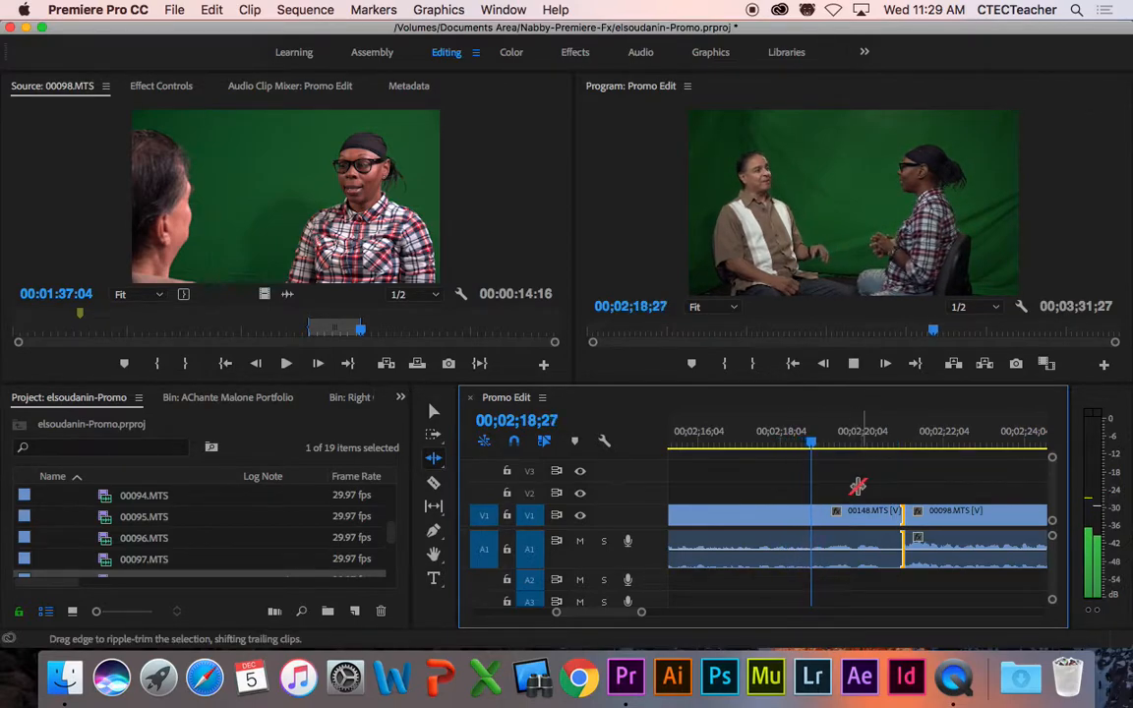
key(space)
click(829, 445)
drag(829, 446, 824, 447)
key(Left)
key(Left)
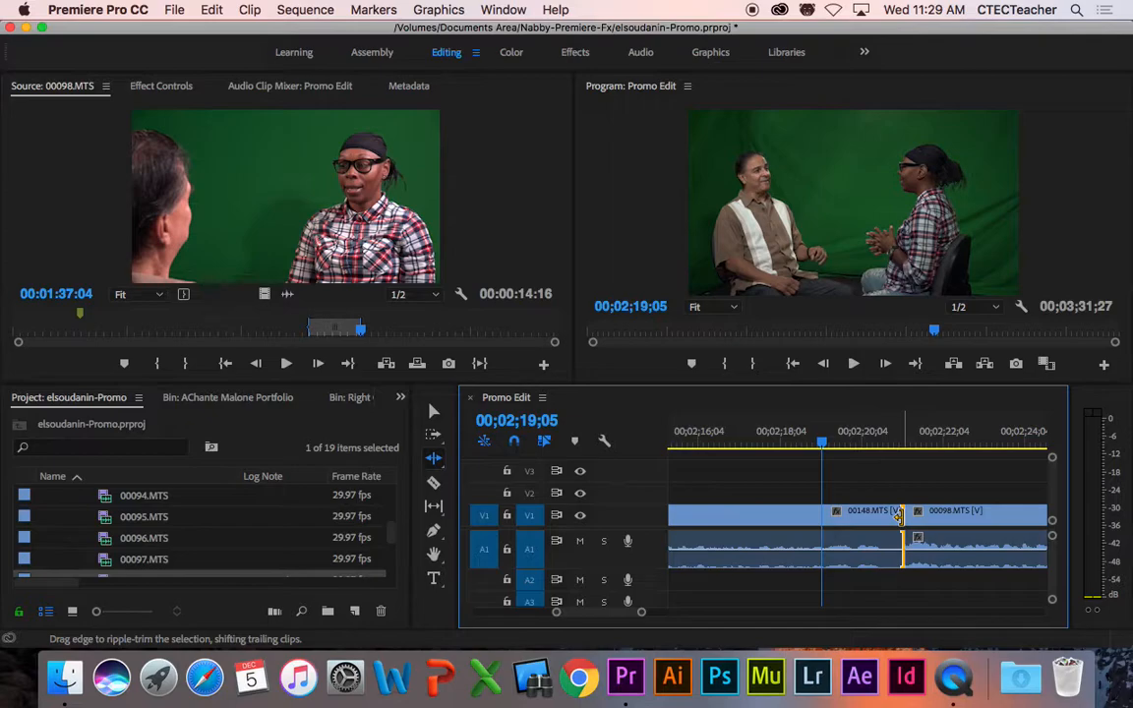
Step: Ripple-trim 00148's end to the playhead at 02;19;05 and play back the tightened cut
drag(896, 515, 818, 519)
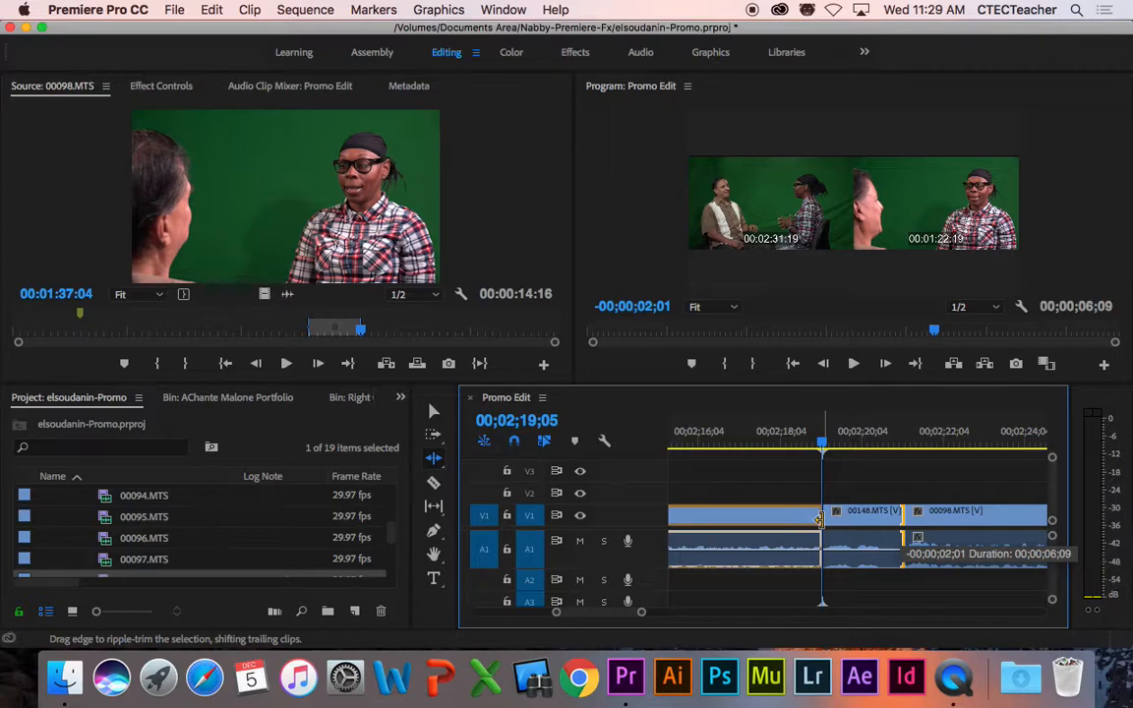
drag(818, 518, 818, 520)
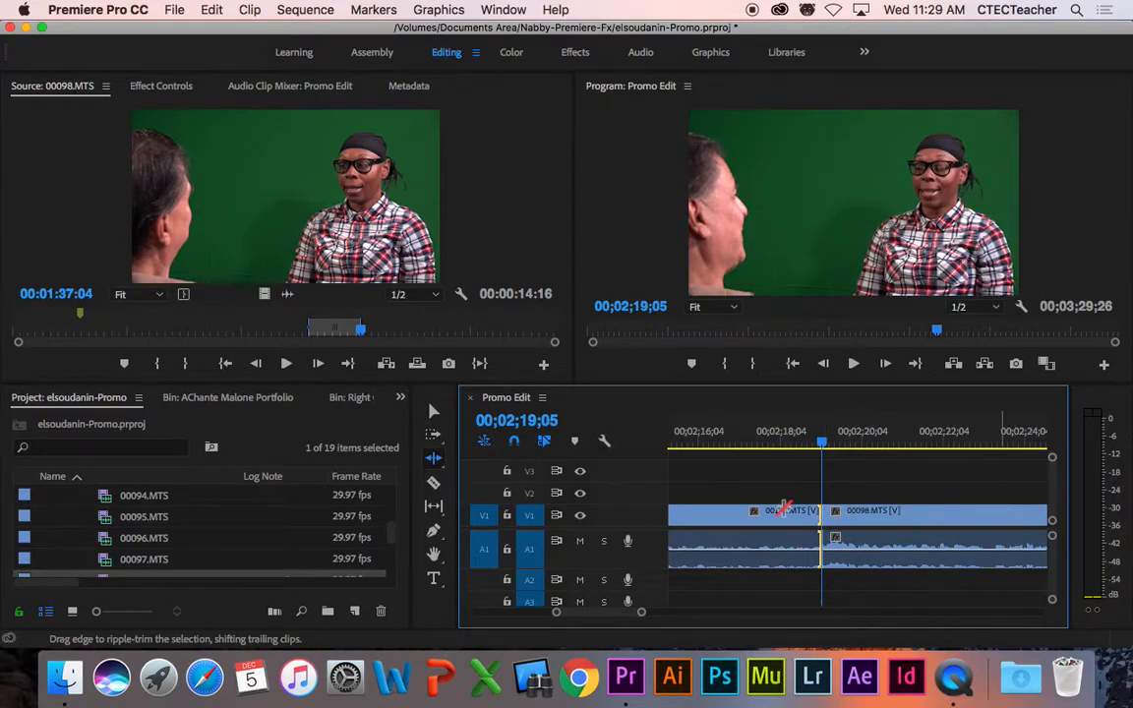
click(734, 440)
key(space)
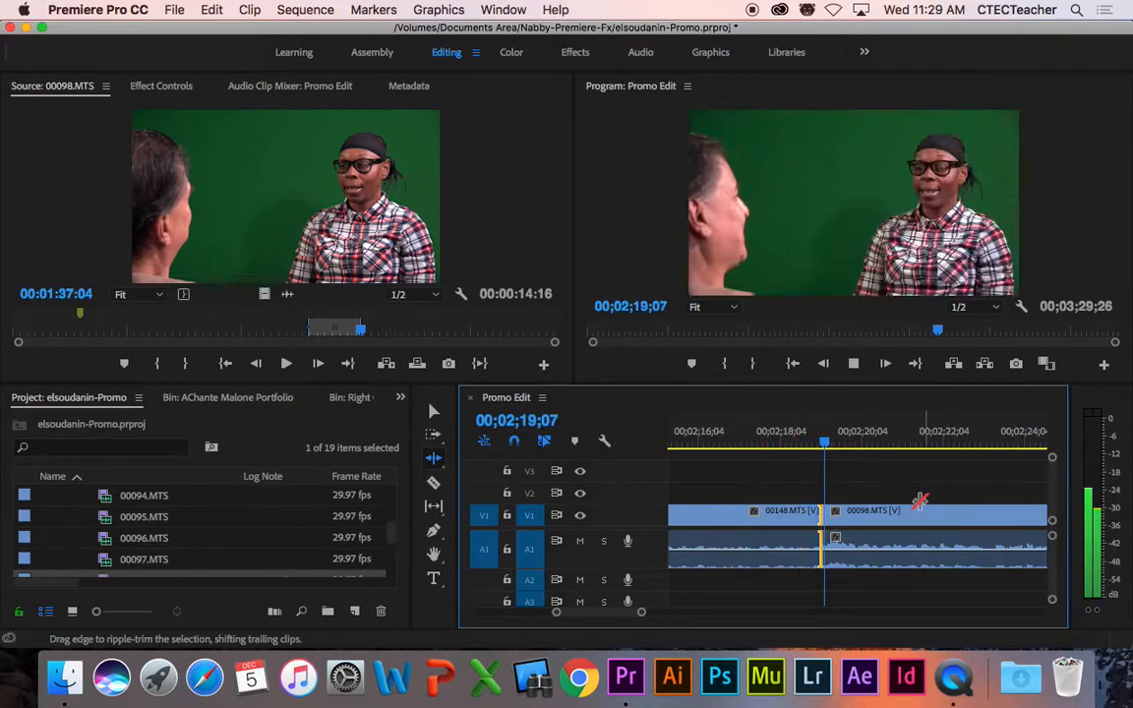
key(space)
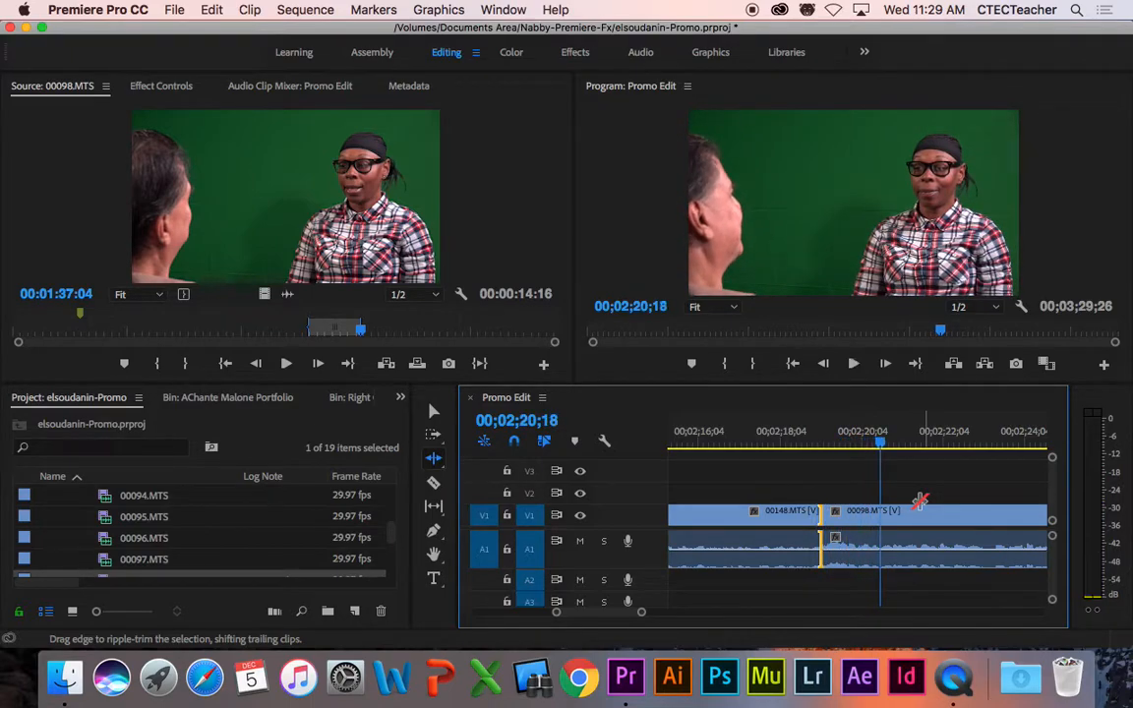
click(810, 481)
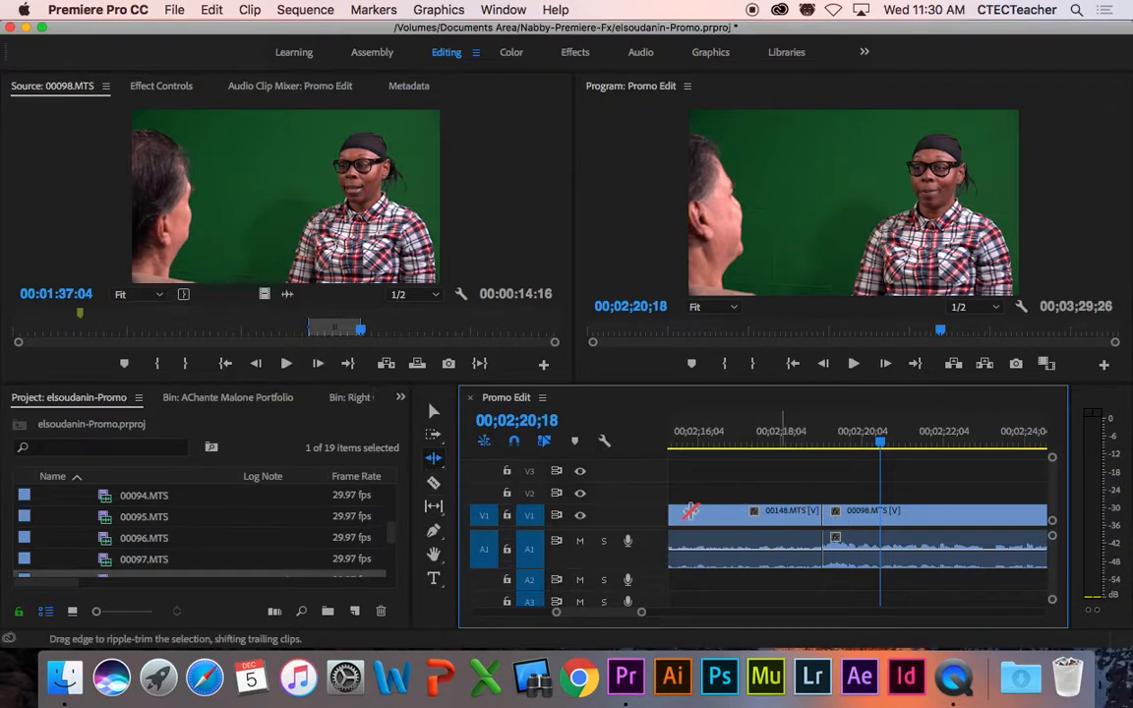
Step: Enlarge the V1 video track and the A1 audio track
drag(644, 525, 642, 540)
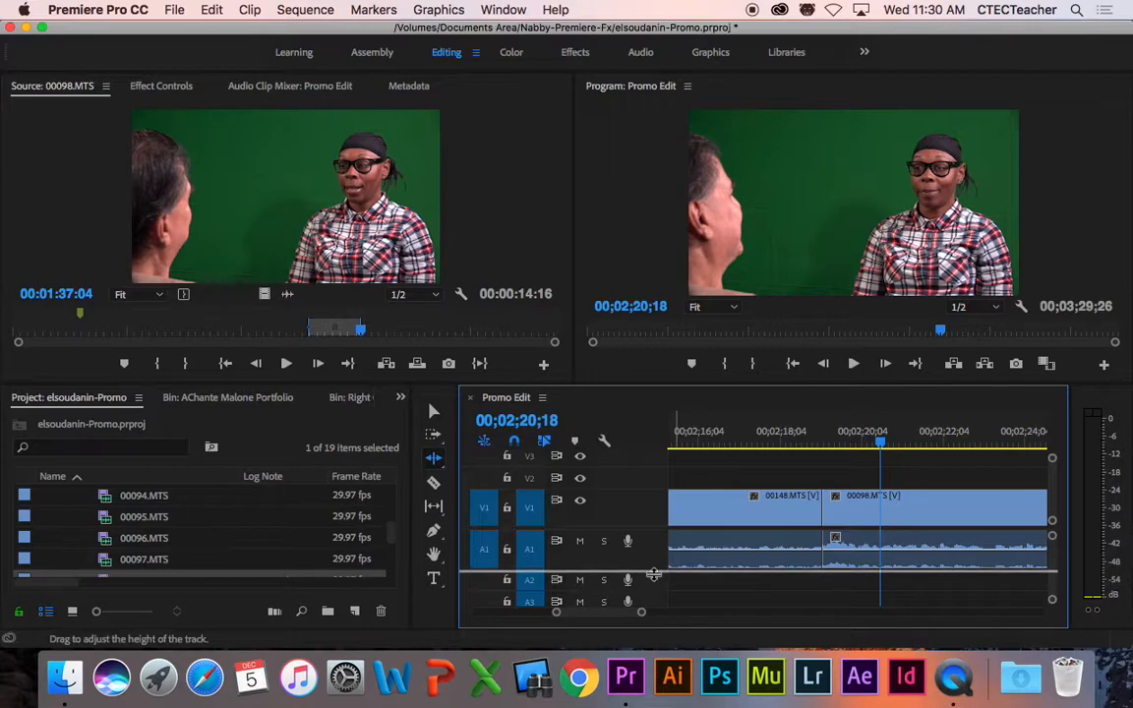
drag(654, 574, 653, 580)
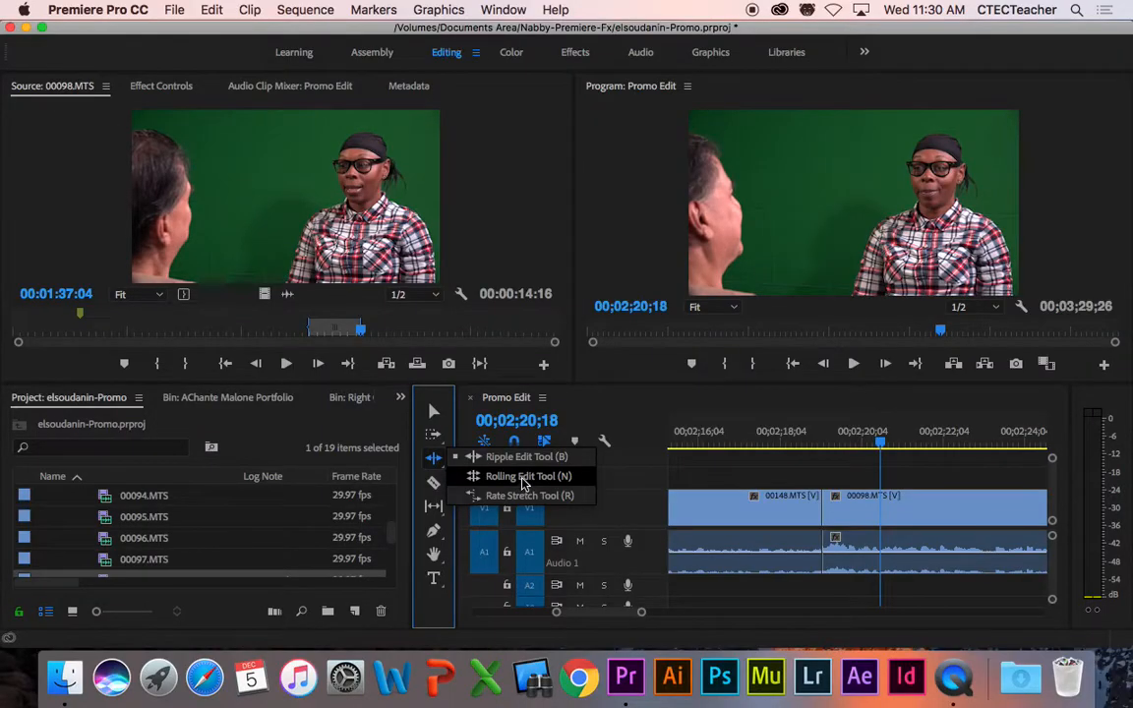
Step: With the Rolling Edit tool, roll the 00148/00098 cut 19 frames earlier
click(523, 478)
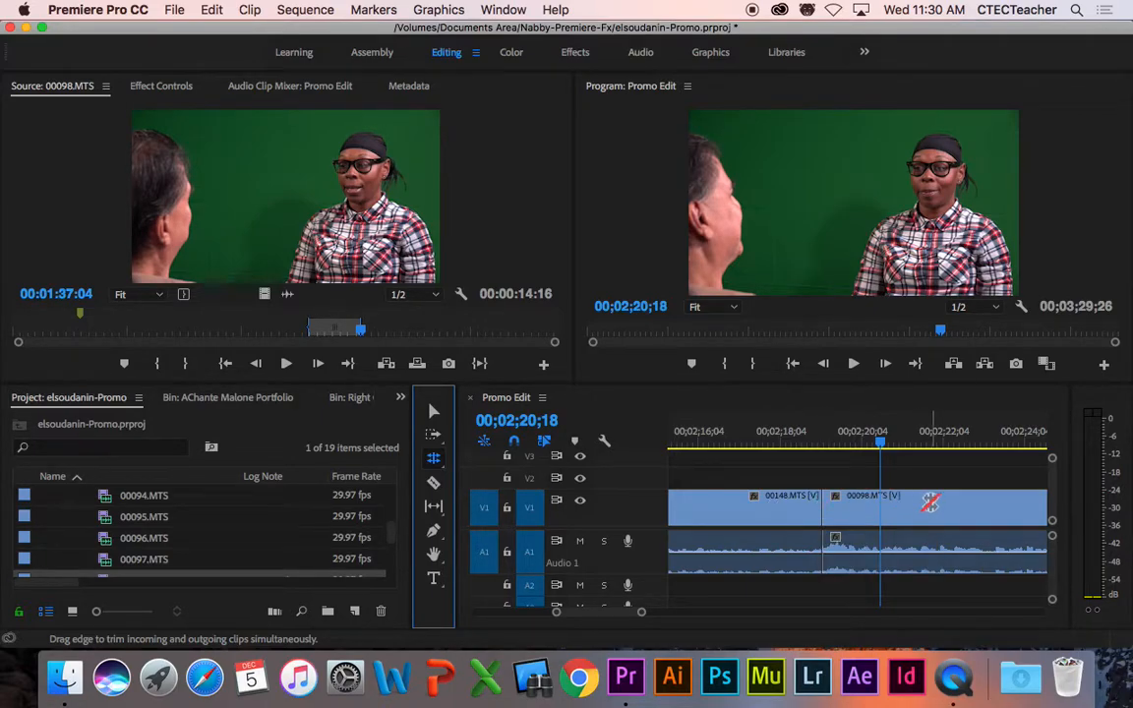
click(820, 504)
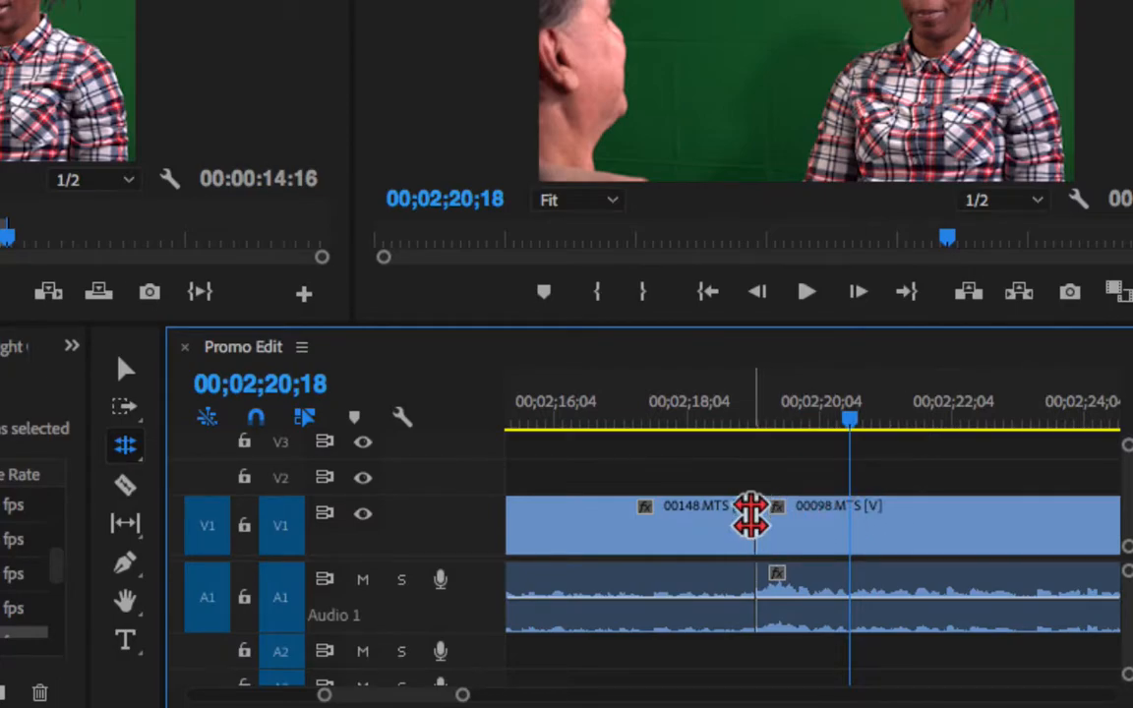
click(753, 511)
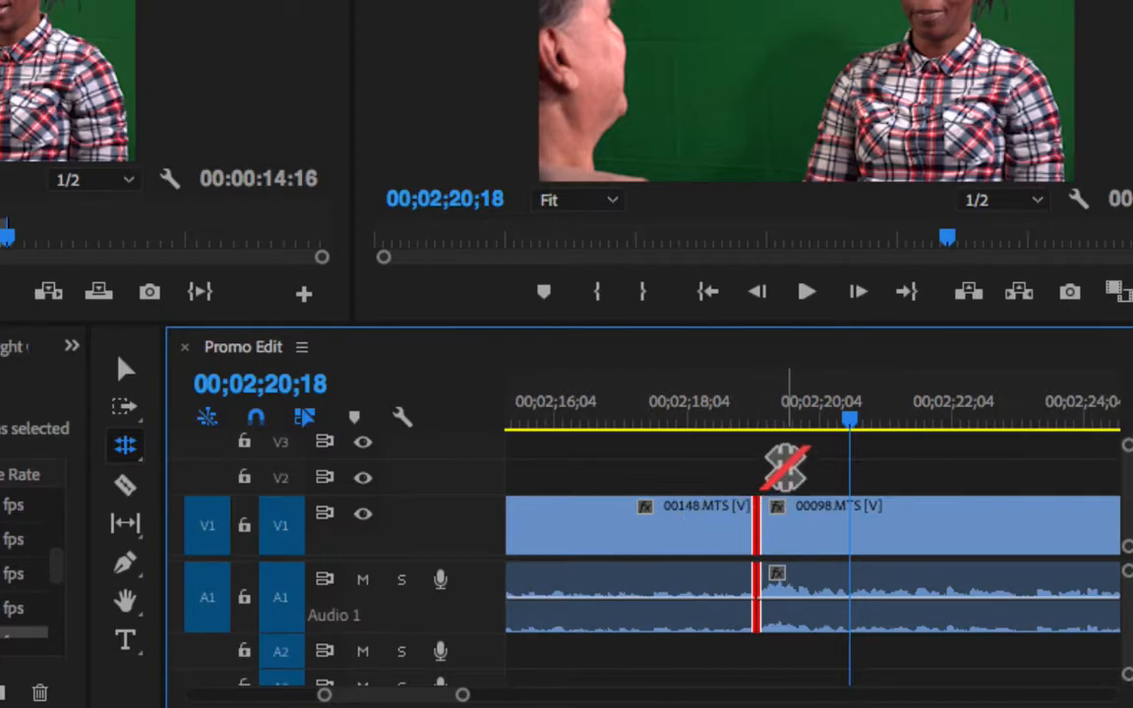
click(789, 466)
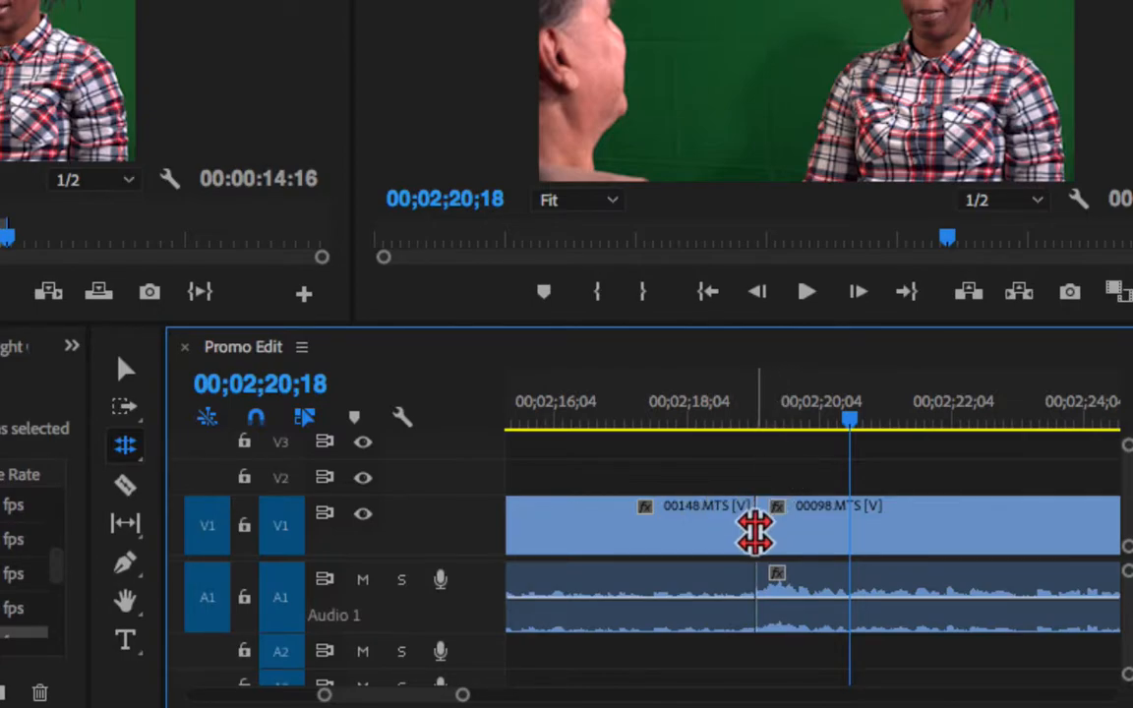
click(755, 532)
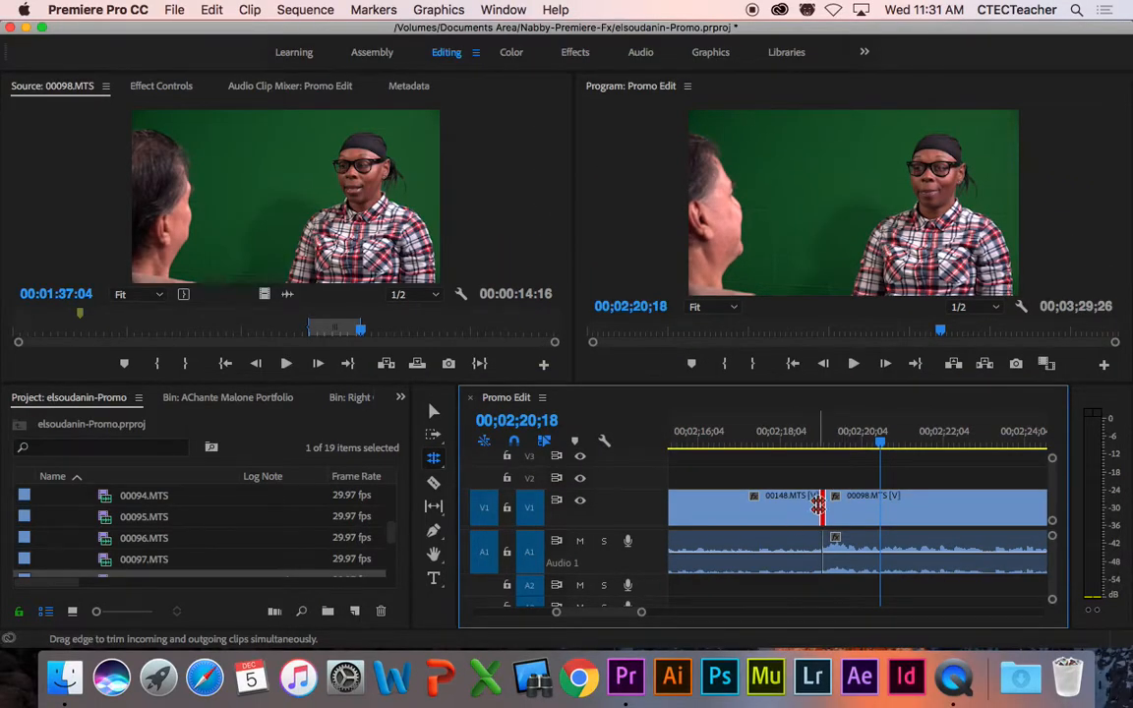
drag(823, 506, 795, 503)
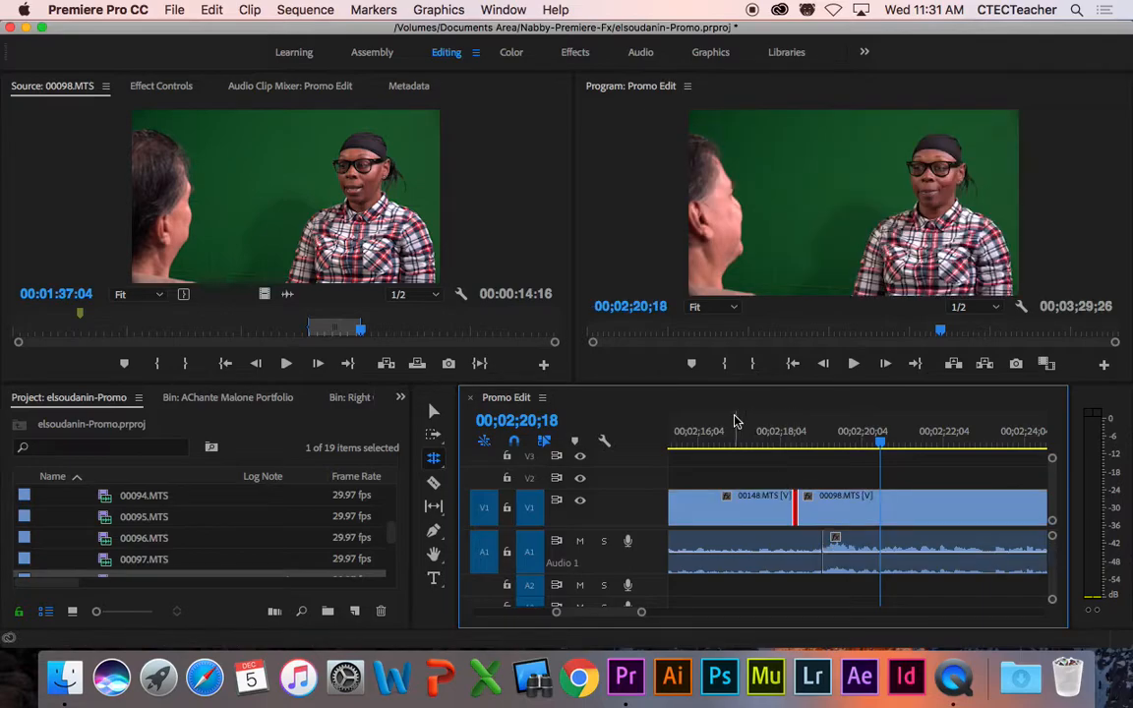
Step: Play back the rolled cut from 02;16;06 to review it
click(718, 441)
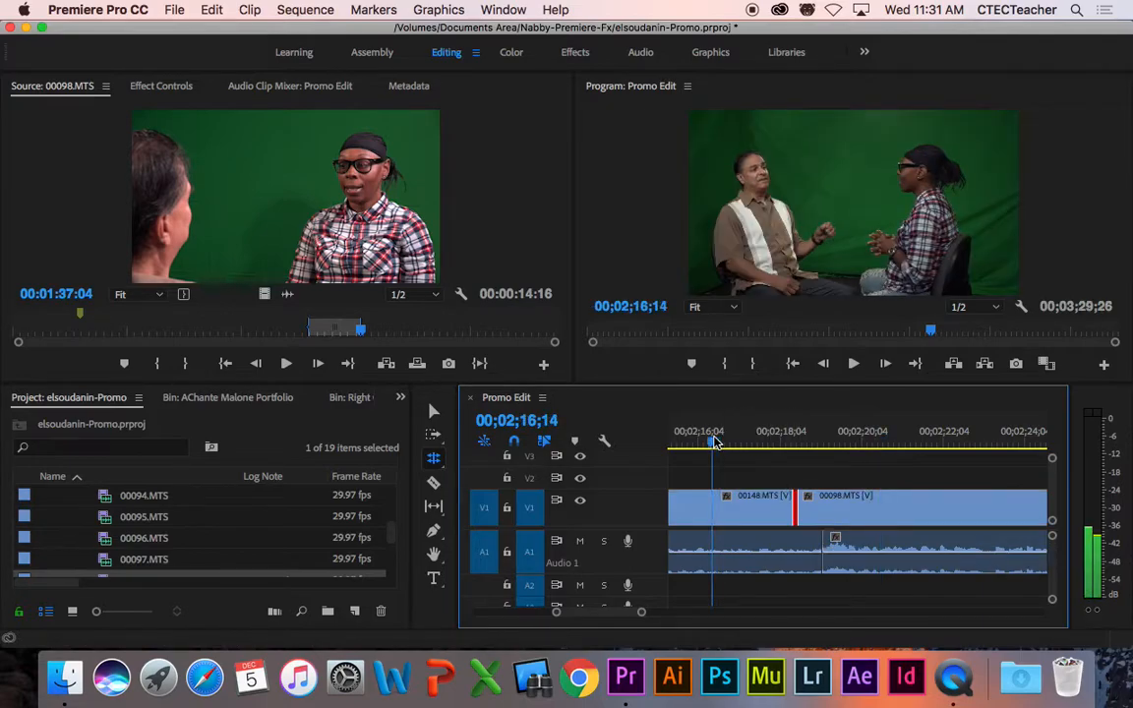
drag(714, 442, 701, 442)
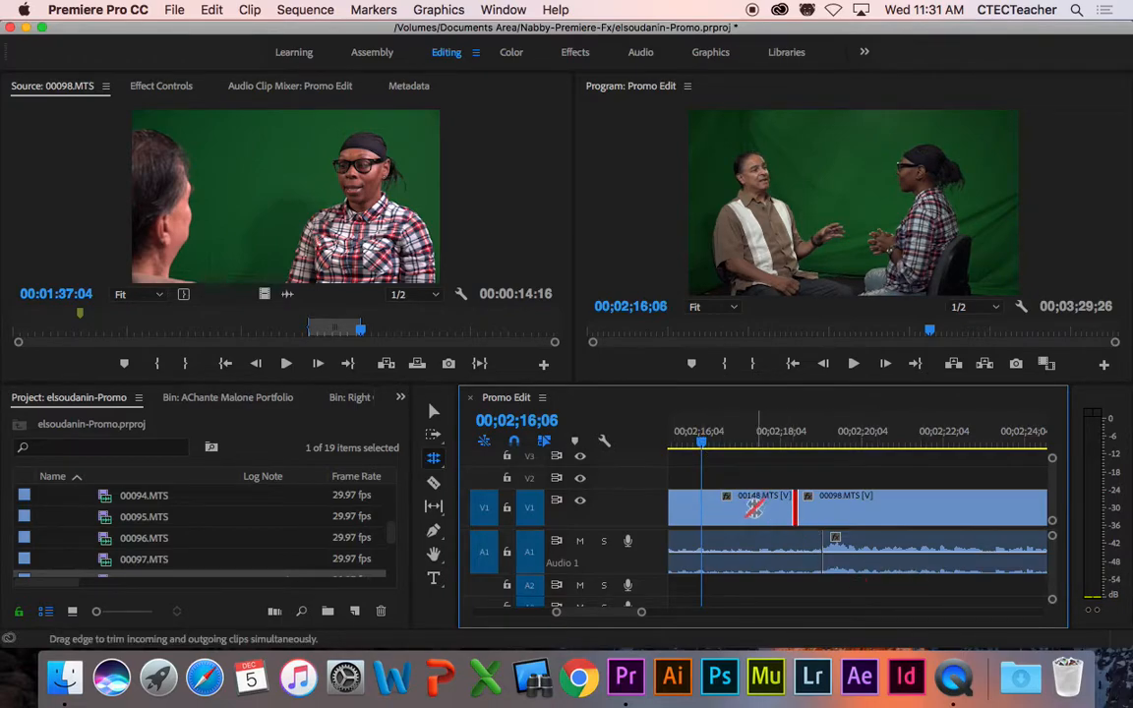
click(752, 505)
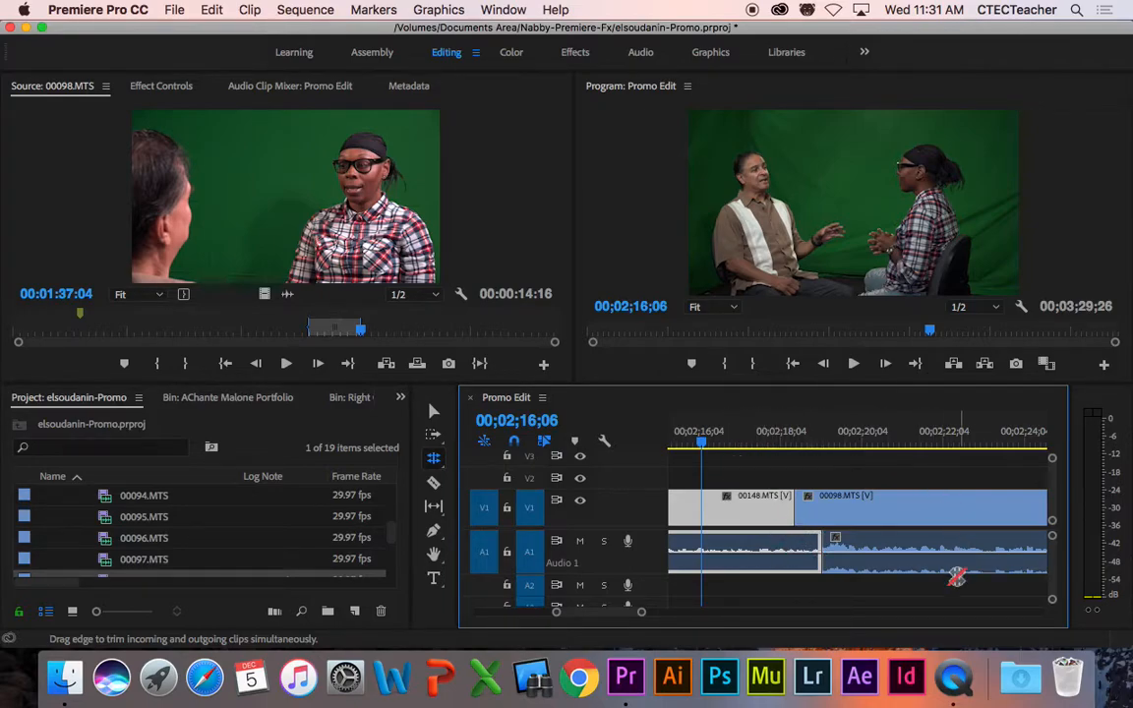
key(space)
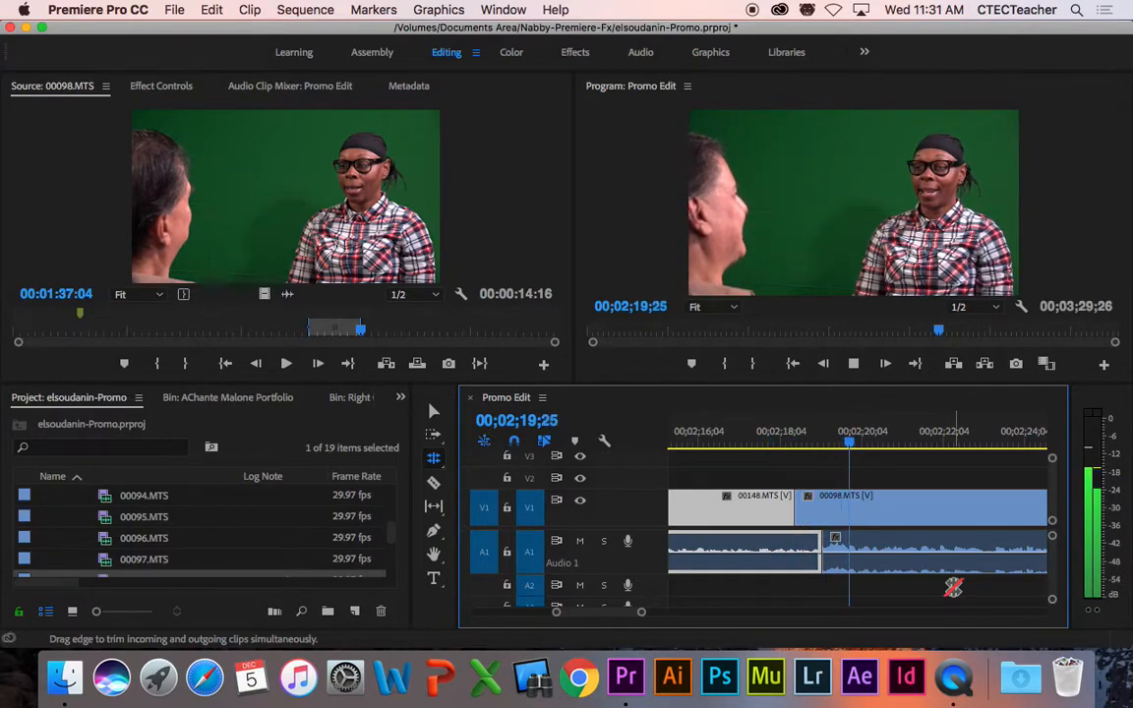
key(space)
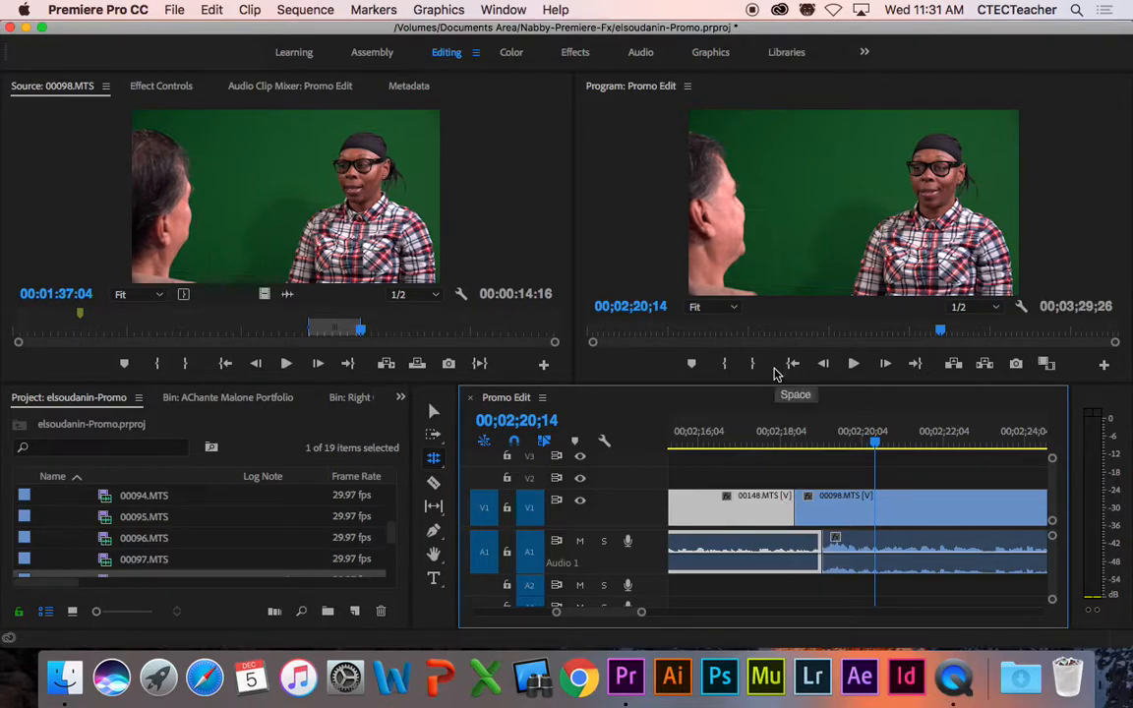
click(794, 504)
drag(794, 504, 811, 507)
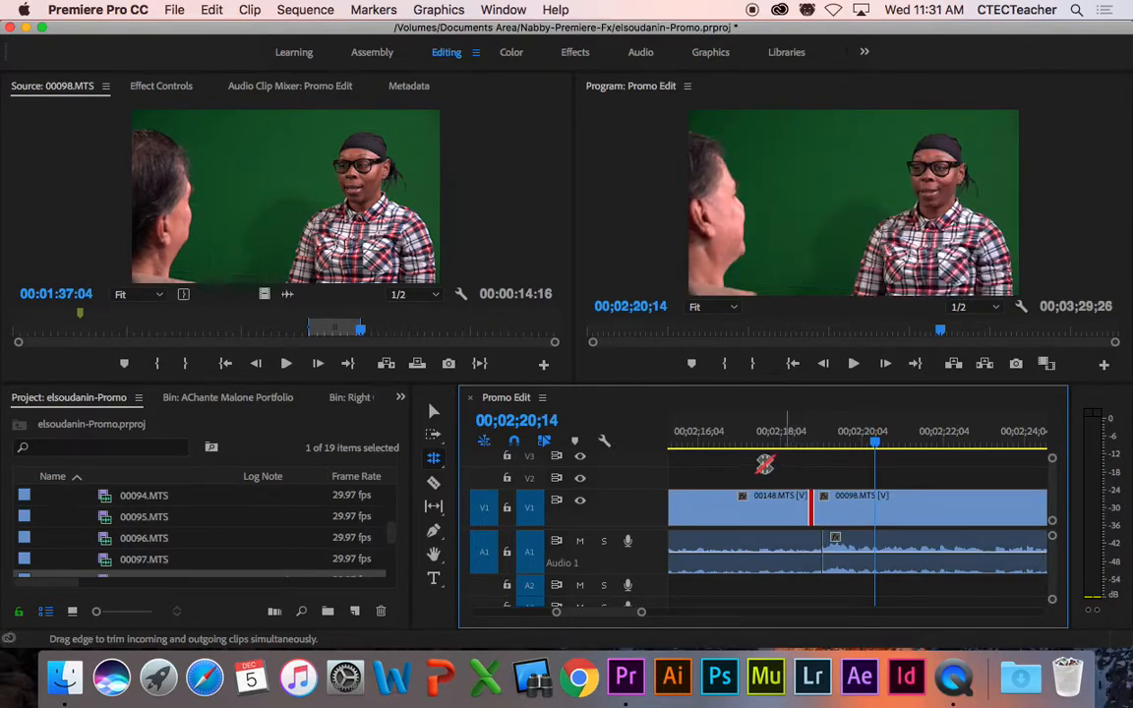
click(734, 440)
click(711, 440)
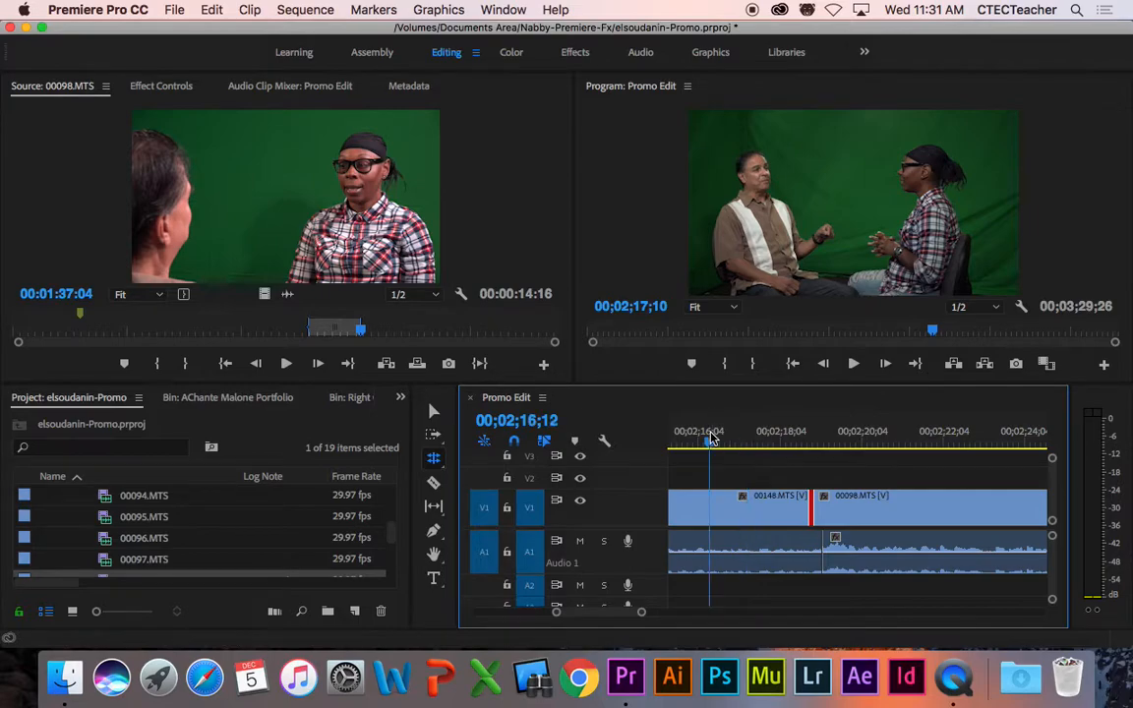
key(space)
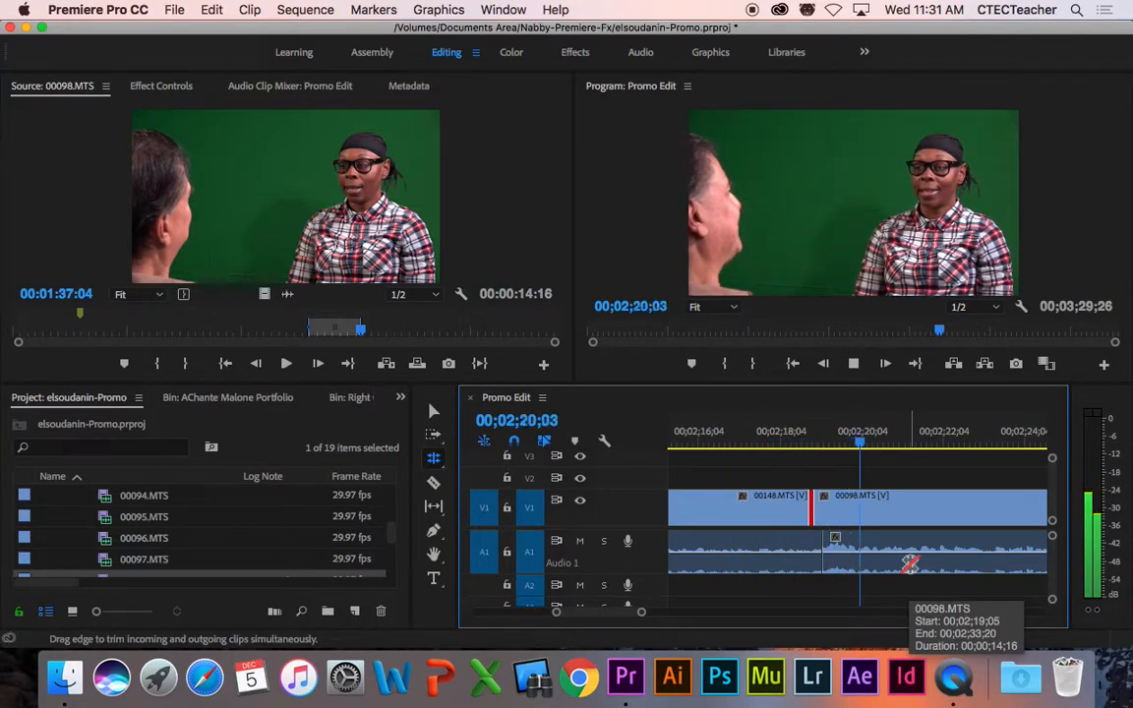
key(space)
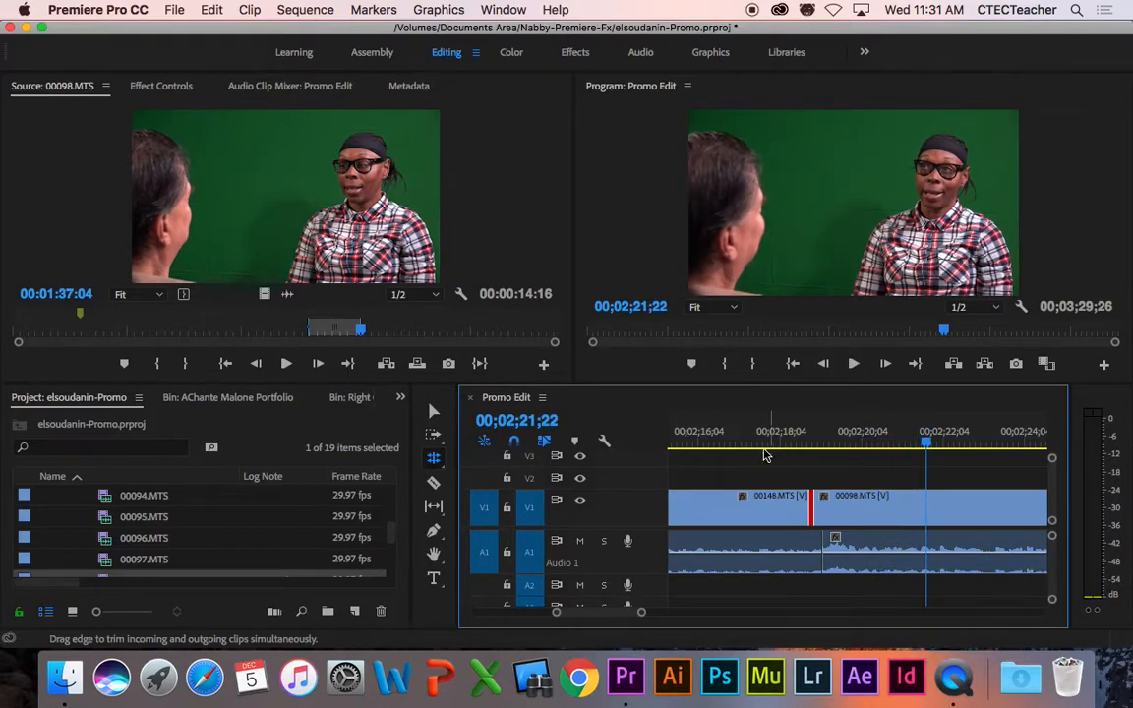
click(752, 443)
click(723, 445)
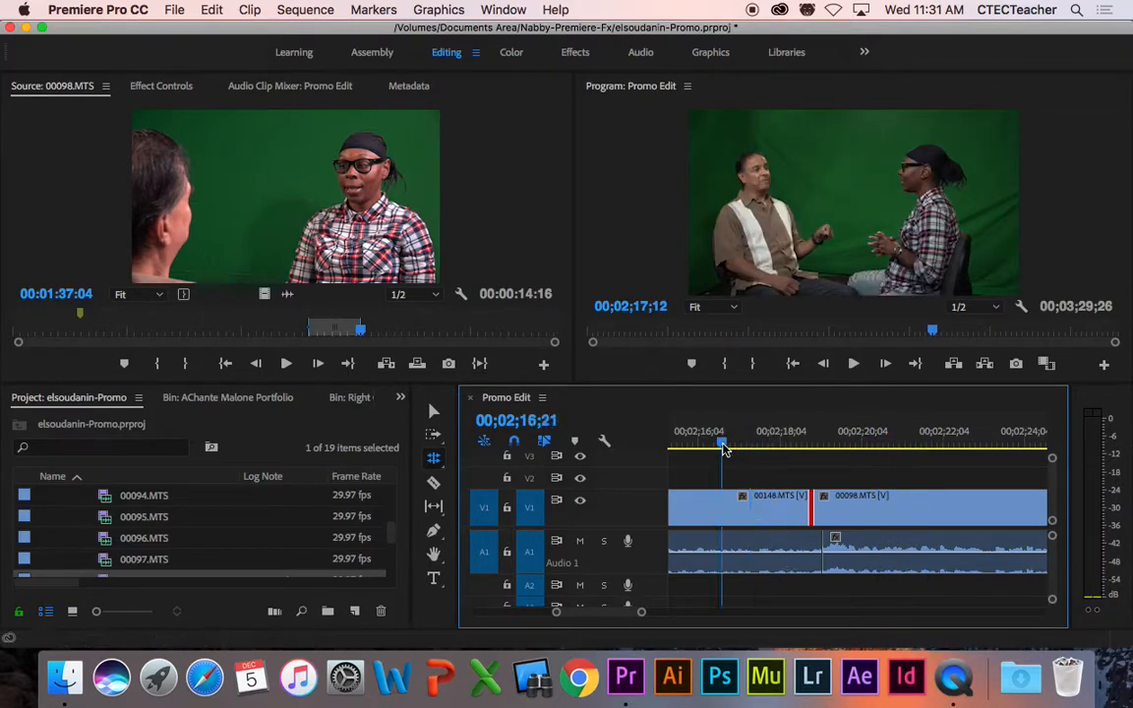
drag(723, 444, 724, 446)
key(space)
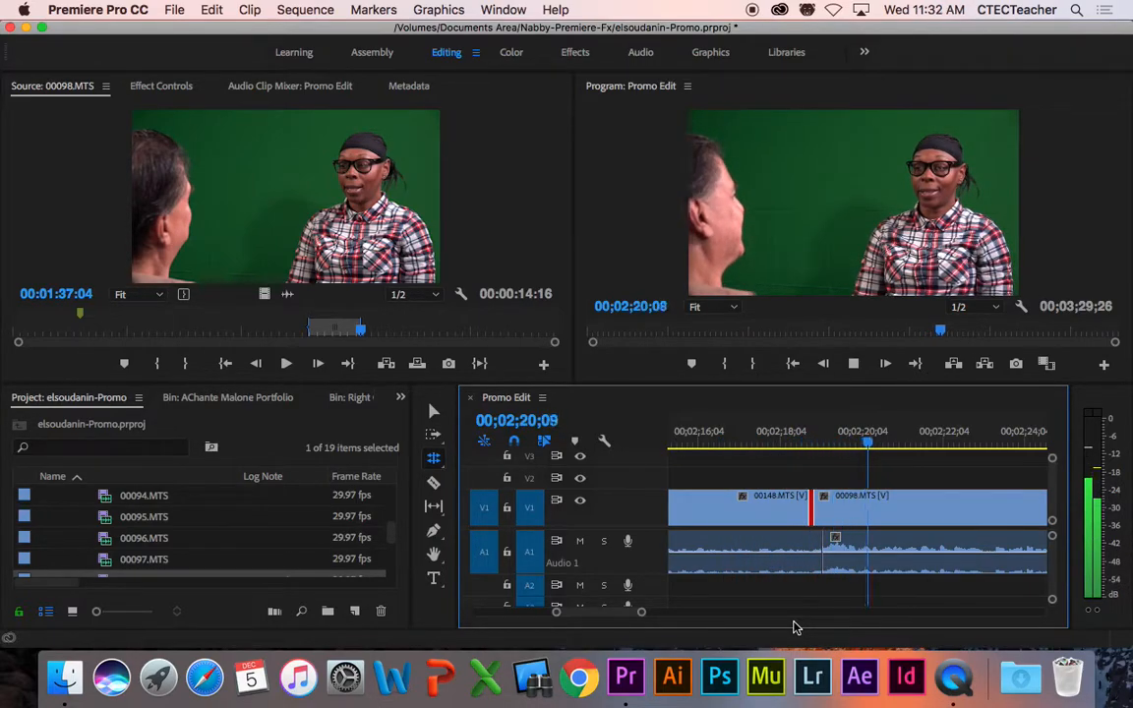
key(space)
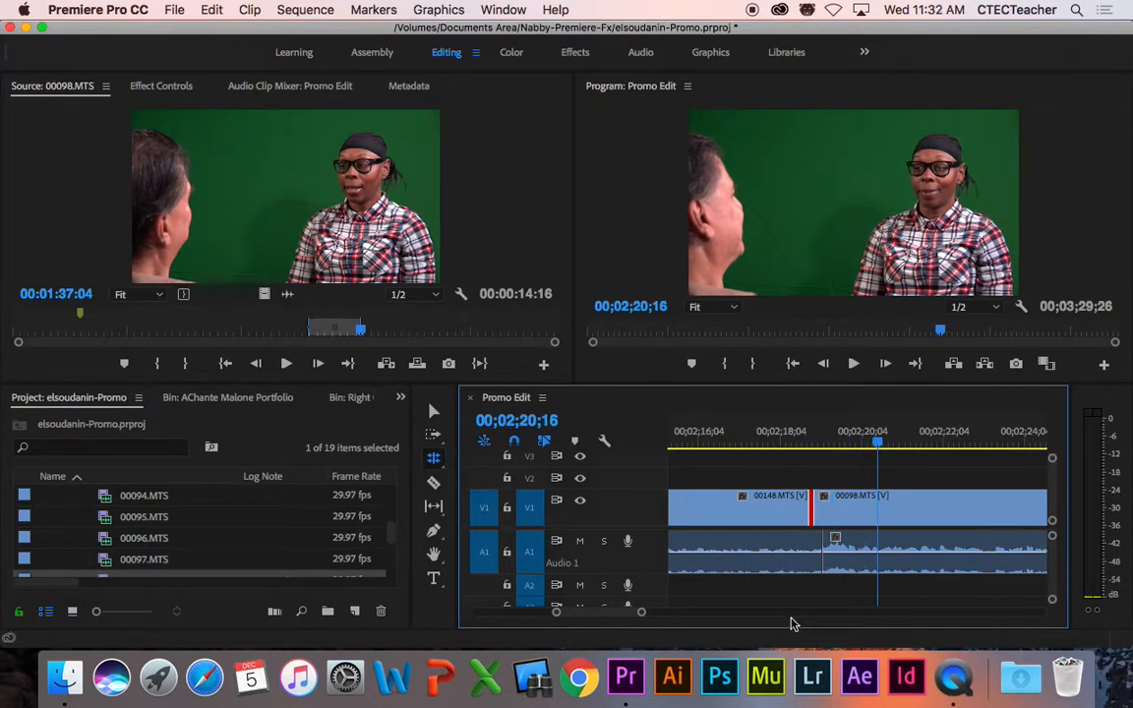
click(822, 445)
drag(821, 444, 818, 443)
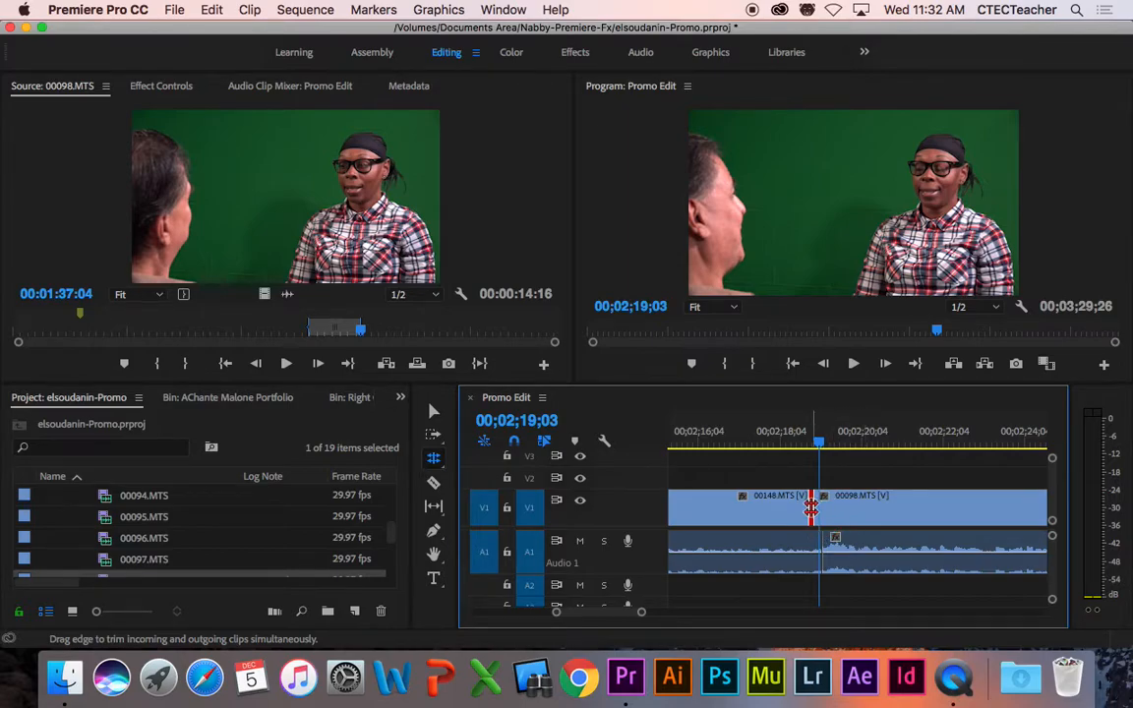
Step: Roll the 00148/00098 cut about one second later and play it back
drag(811, 507, 855, 508)
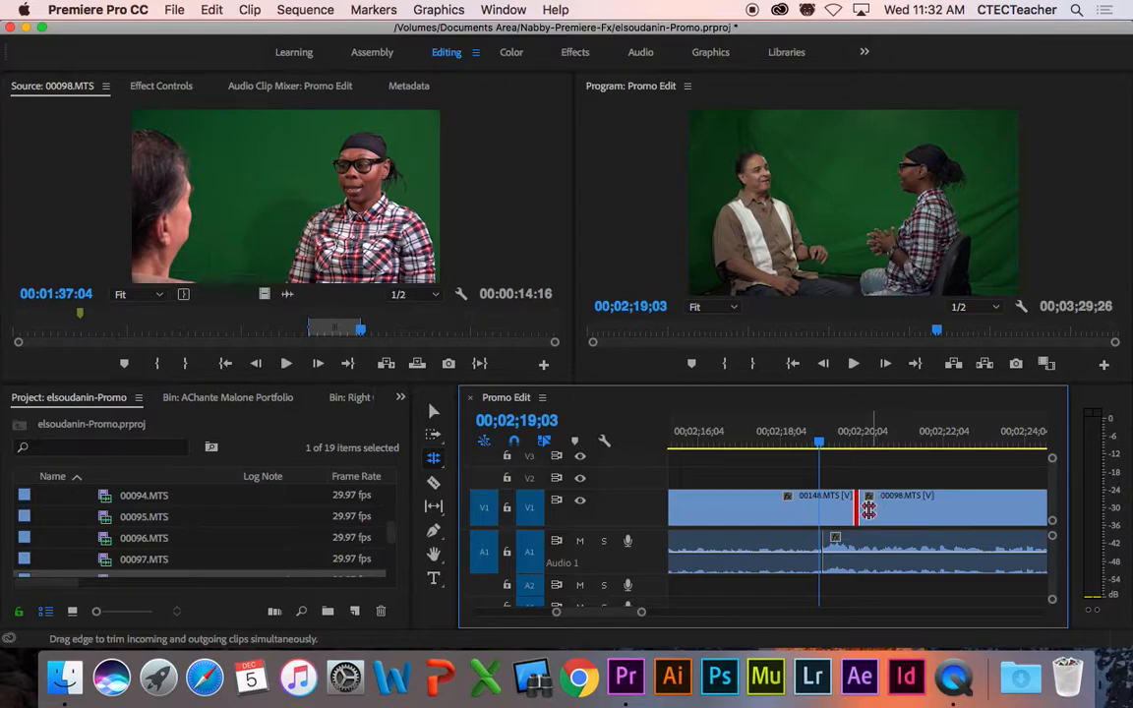
click(757, 444)
click(898, 514)
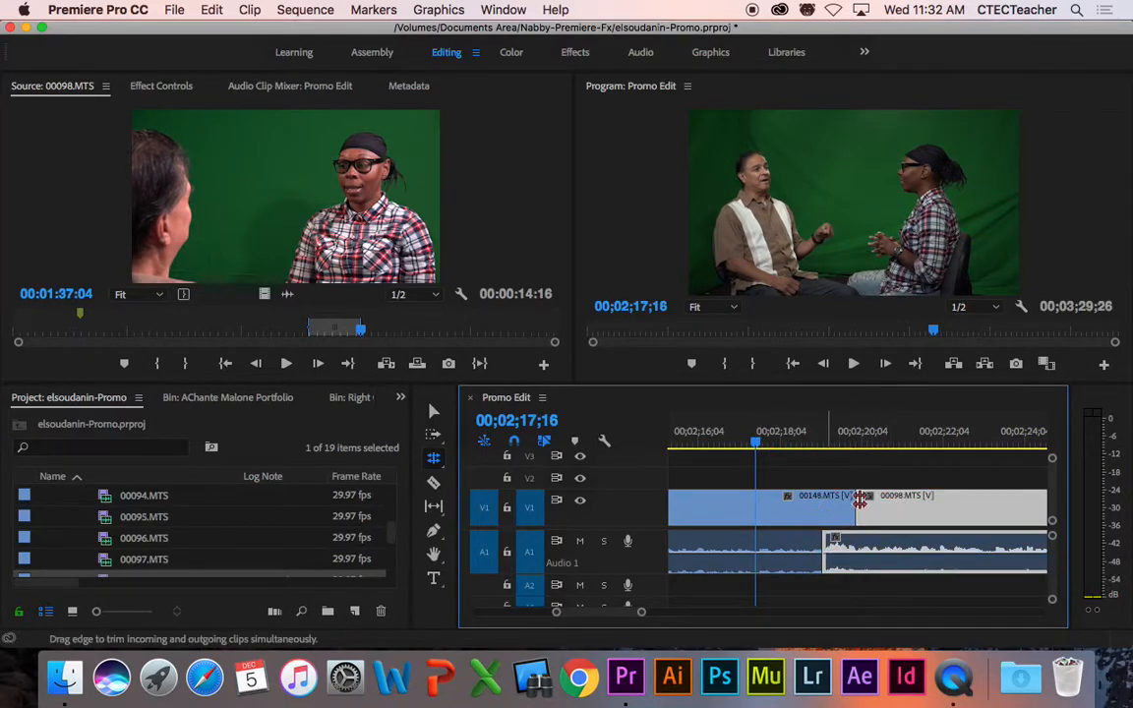
drag(754, 446, 726, 445)
key(space)
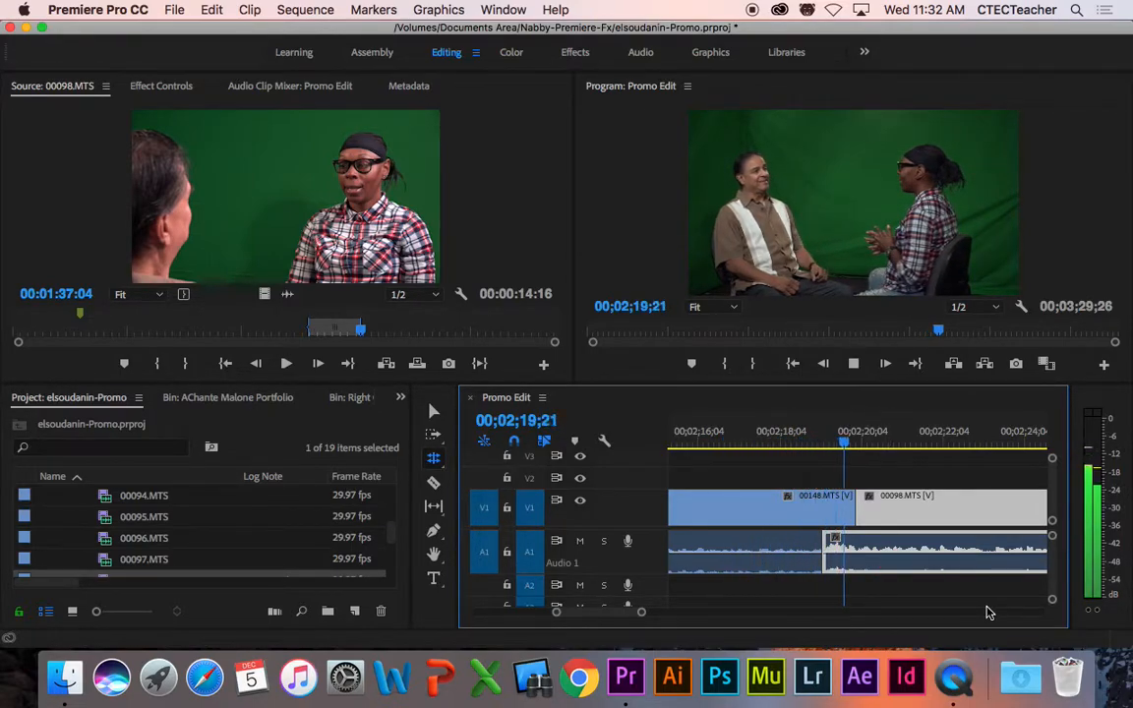
key(space)
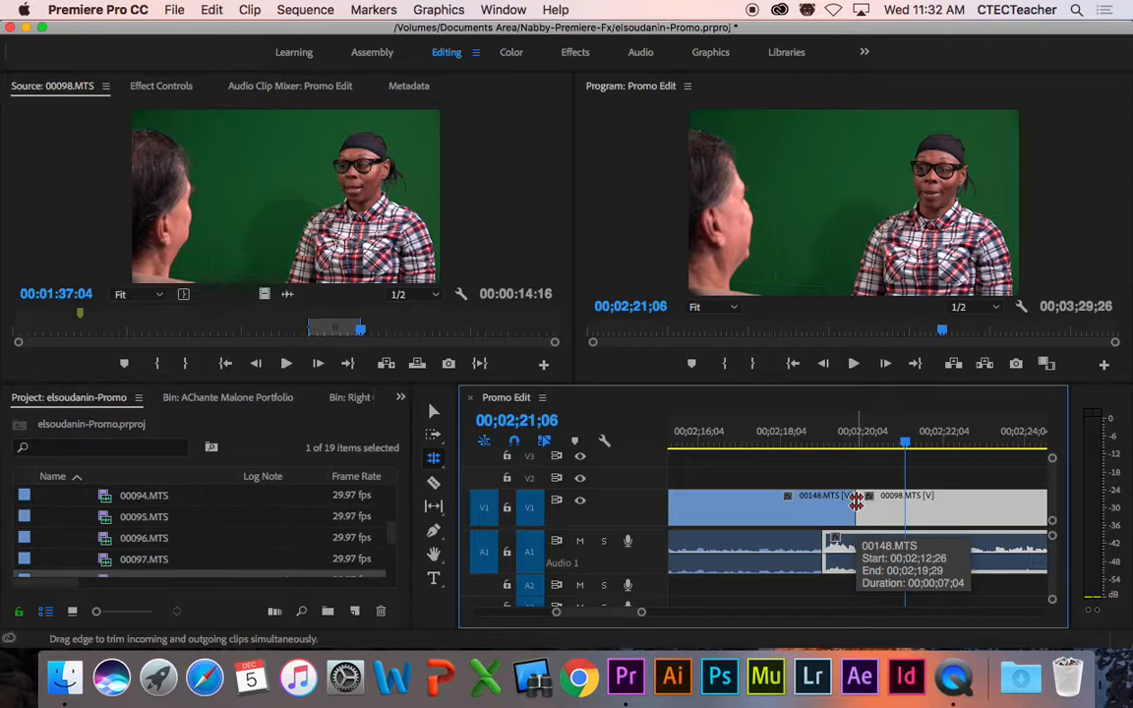
Step: Roll the cut three frames earlier and replay it from the two-person shot
drag(857, 503, 842, 505)
drag(756, 435, 738, 444)
key(space)
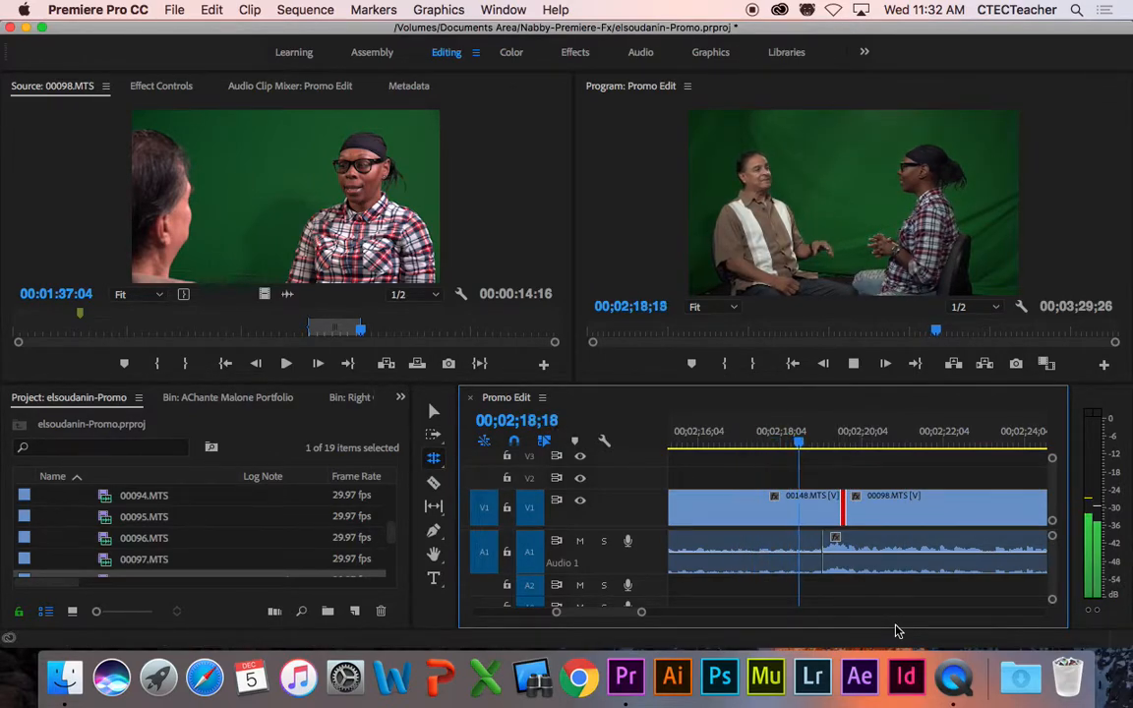
key(space)
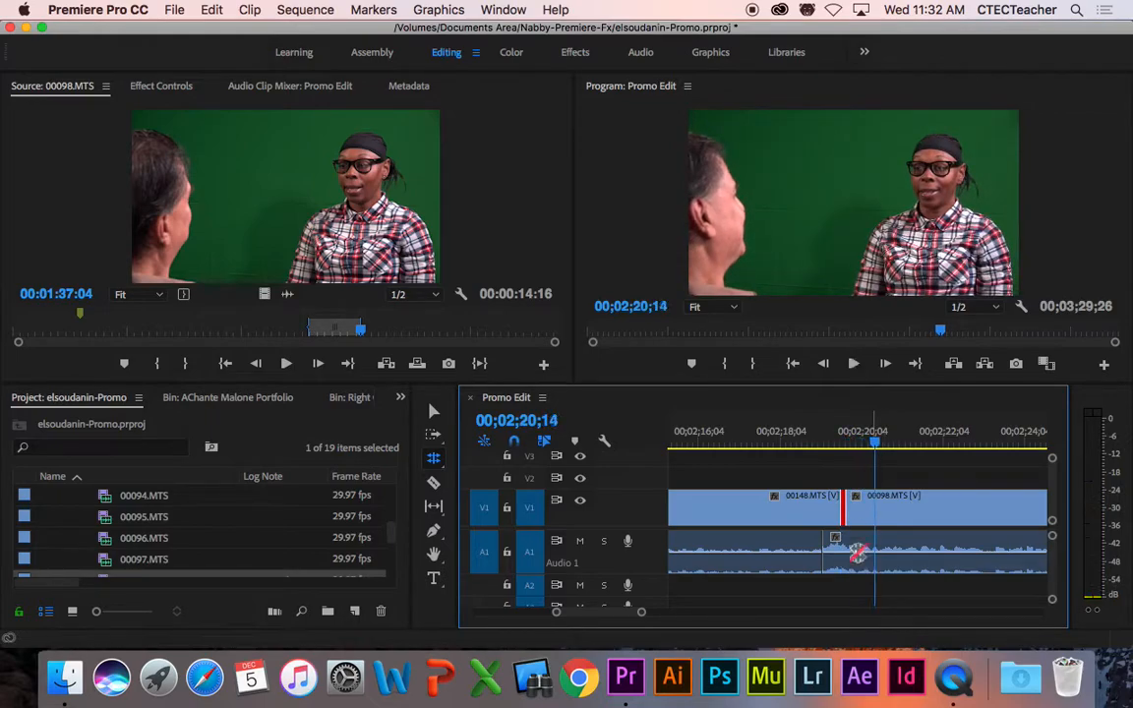
drag(824, 444, 784, 443)
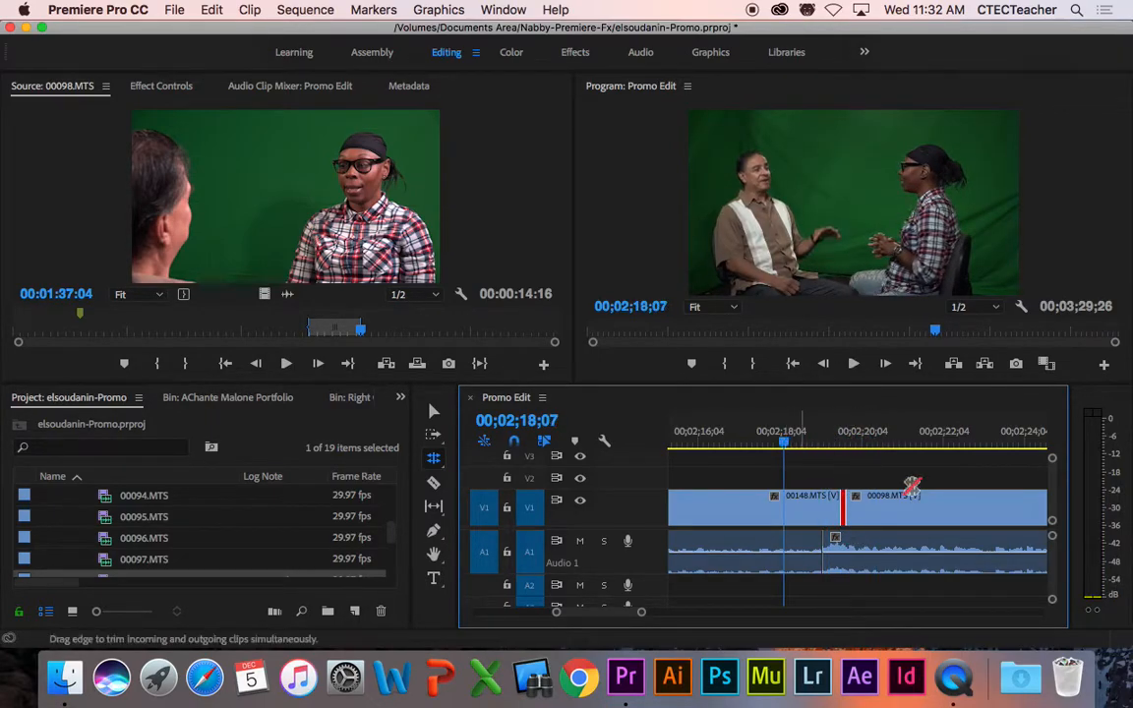
key(space)
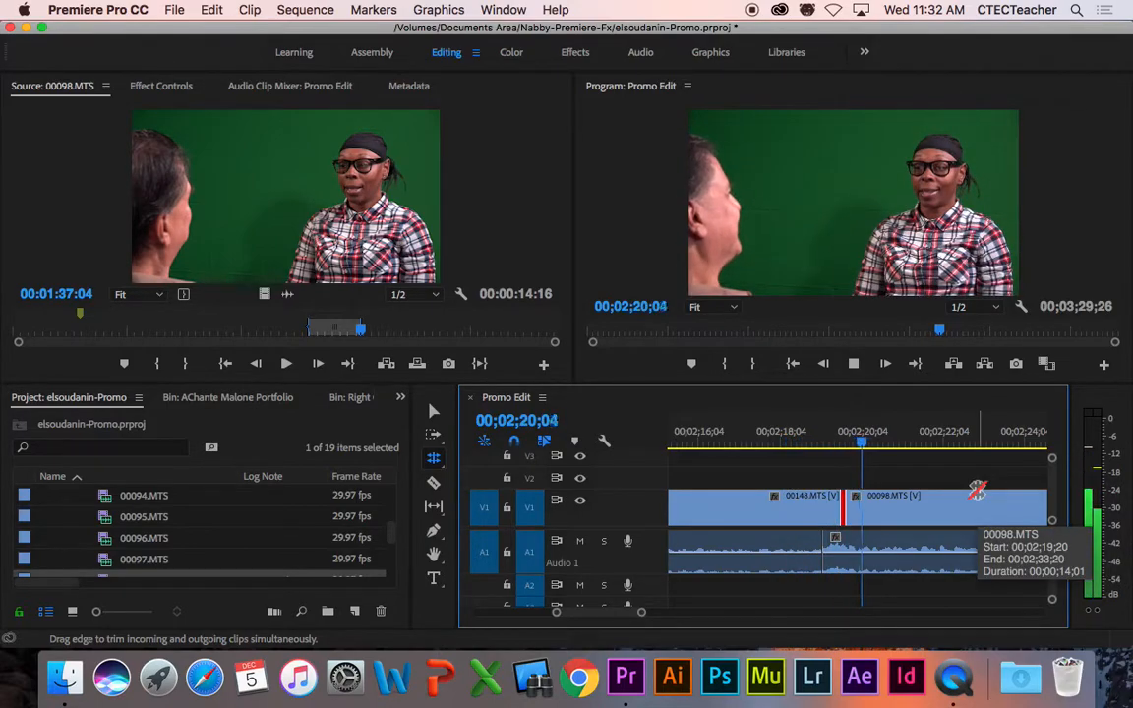
key(space)
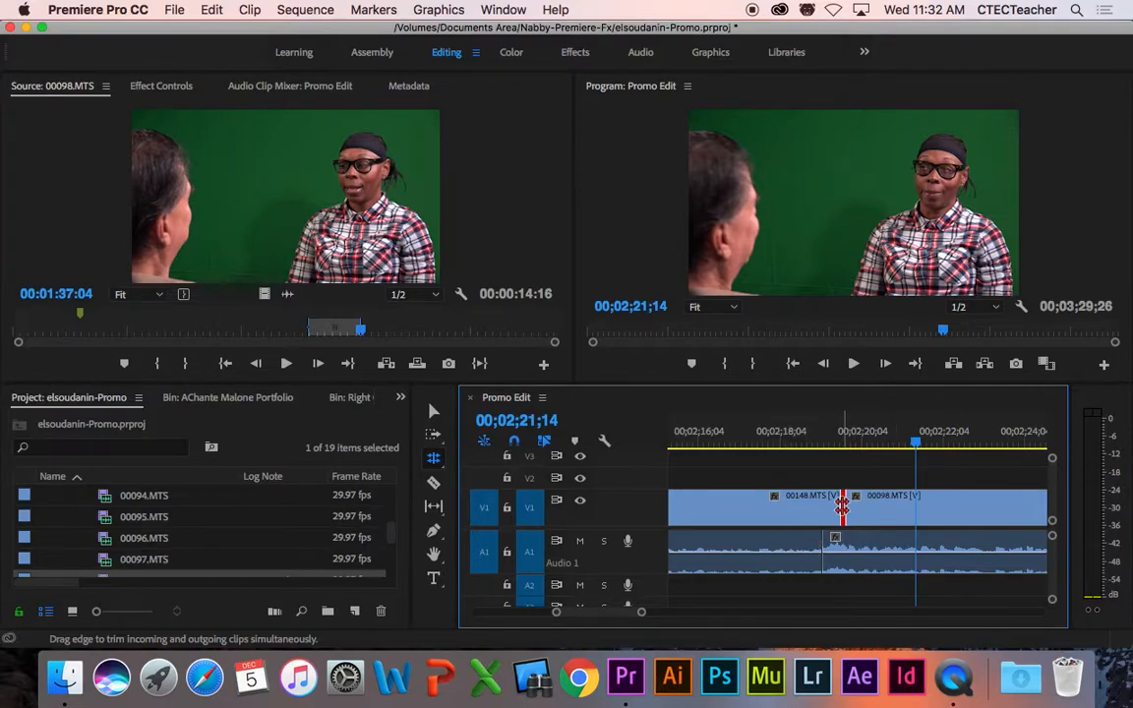
Step: Roll the 00148/00098 cut slightly earlier and play through it
drag(842, 505, 823, 507)
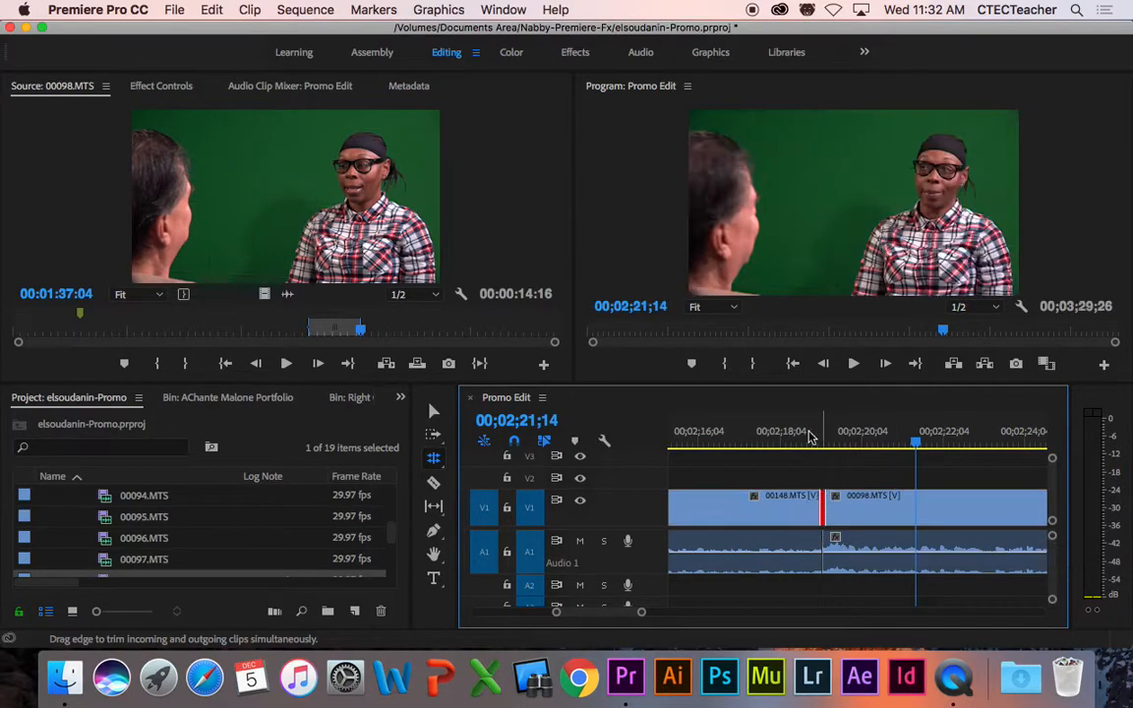
click(733, 433)
key(space)
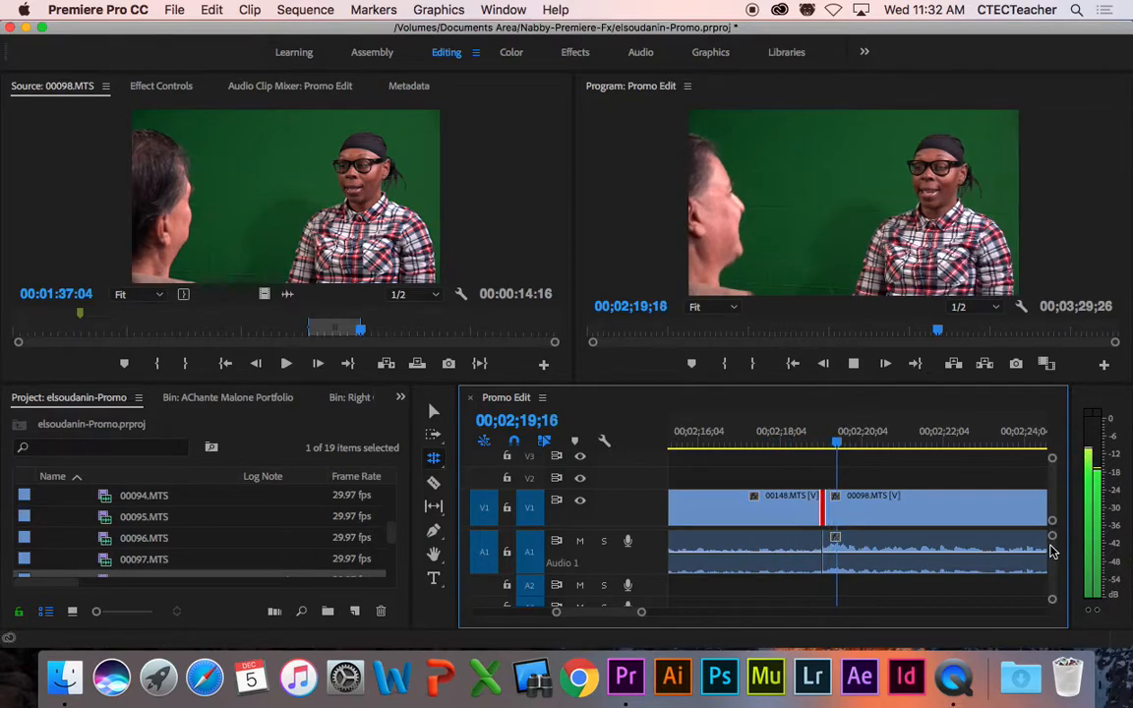
key(space)
Step: Roll the cut later, then five frames earlier, and shrink the video tracks with Cmd+-
drag(835, 501, 857, 501)
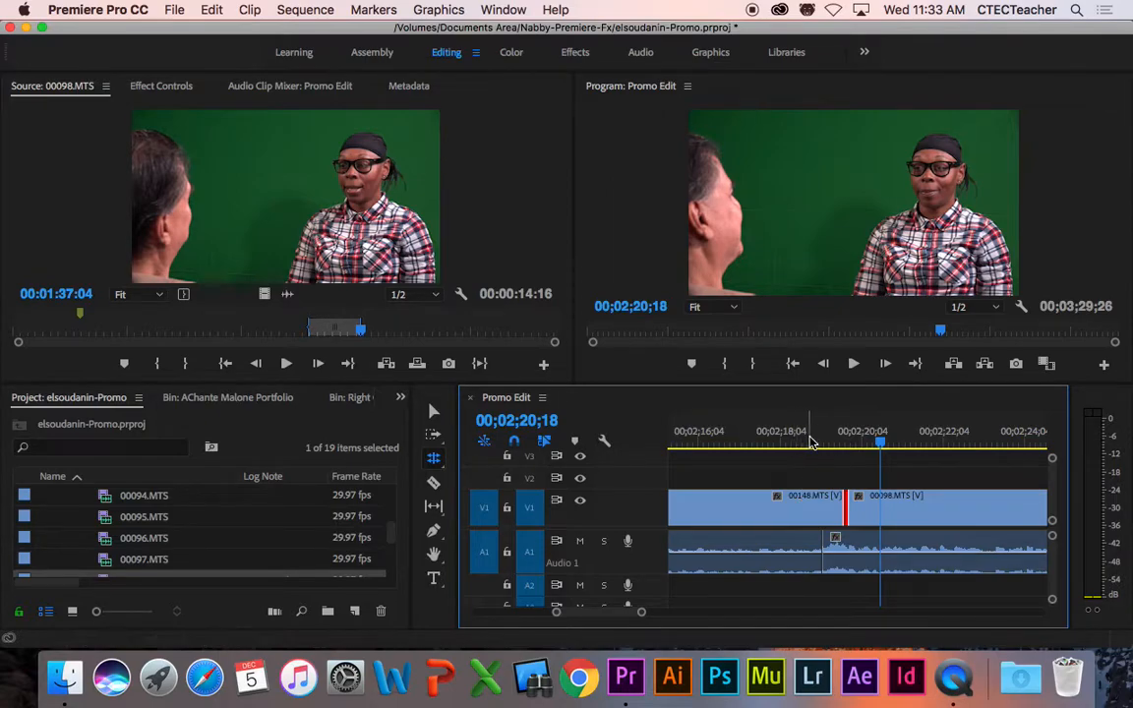
click(782, 443)
key(space)
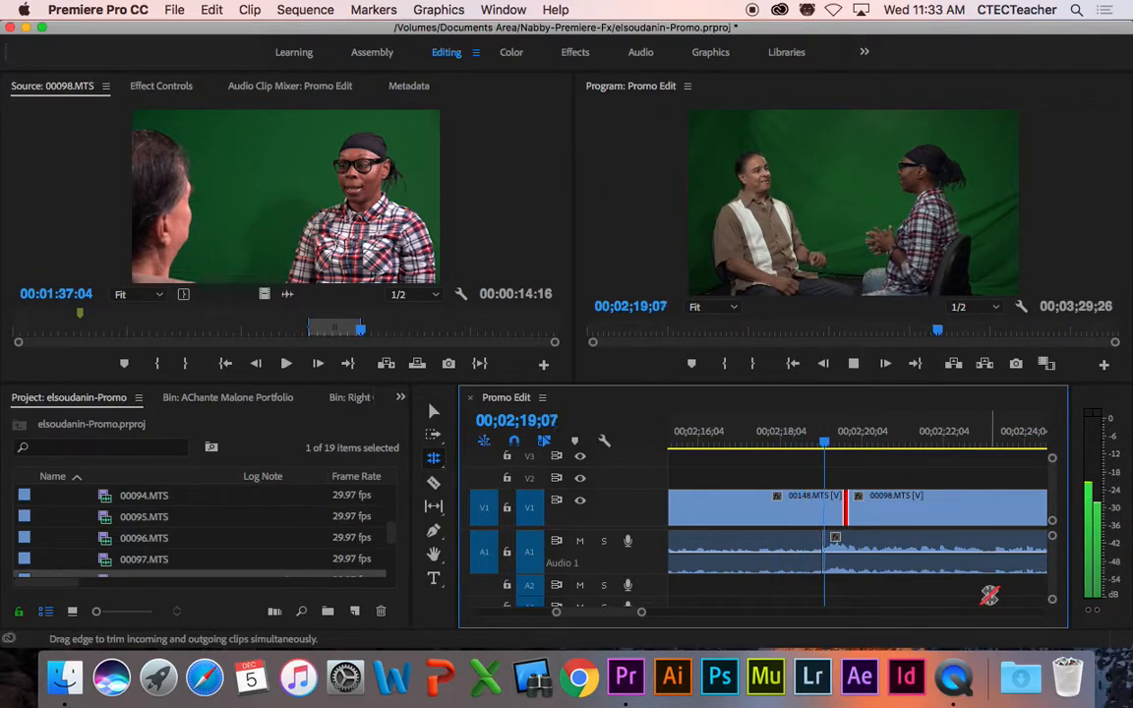
key(space)
drag(842, 501, 835, 502)
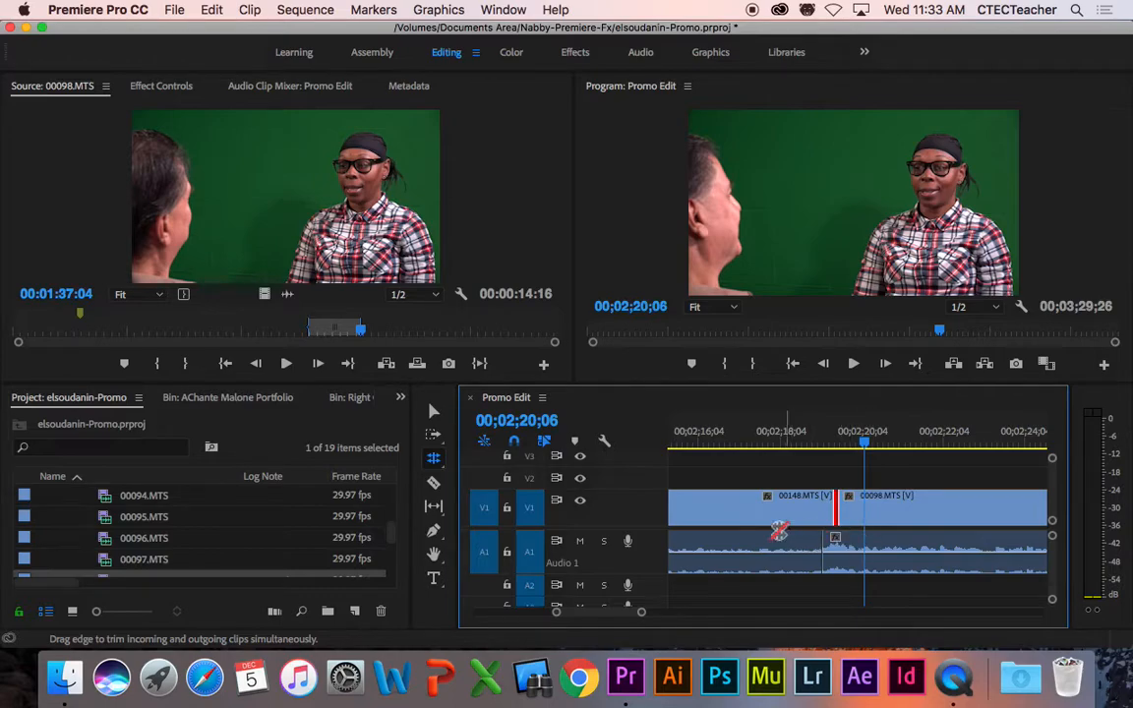
key(super+minus)
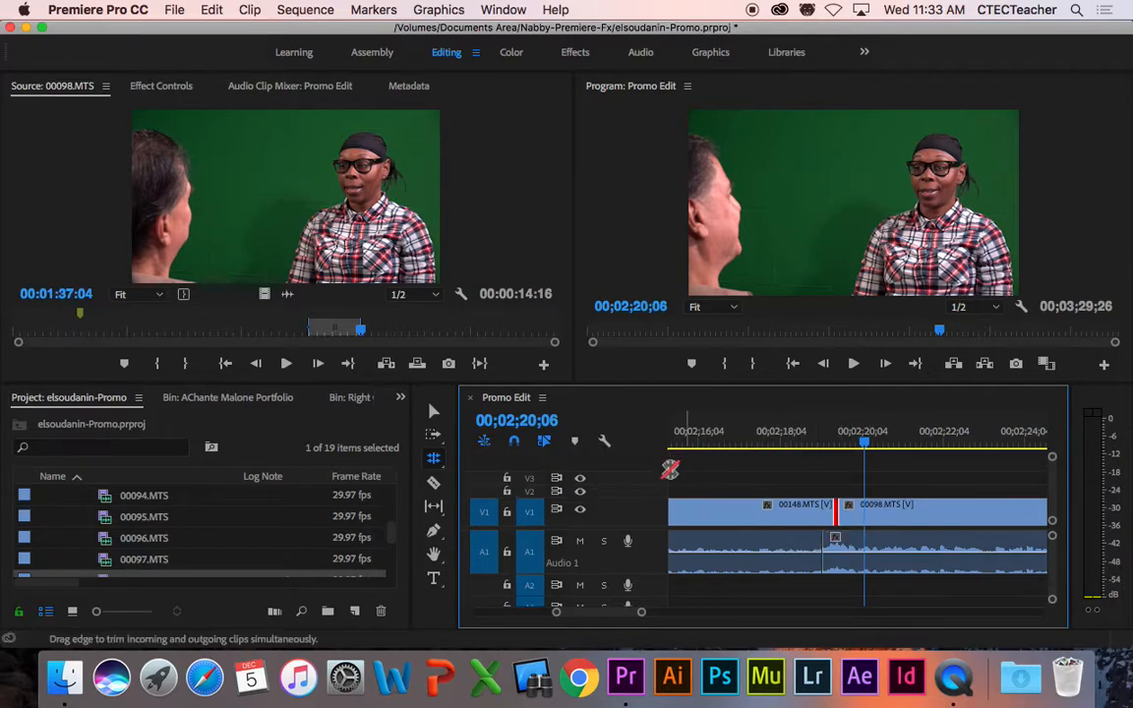
Step: Adjust V1's height, enlarge the timeline panel, and zoom out to show Promo Edit from its start
drag(648, 504, 649, 498)
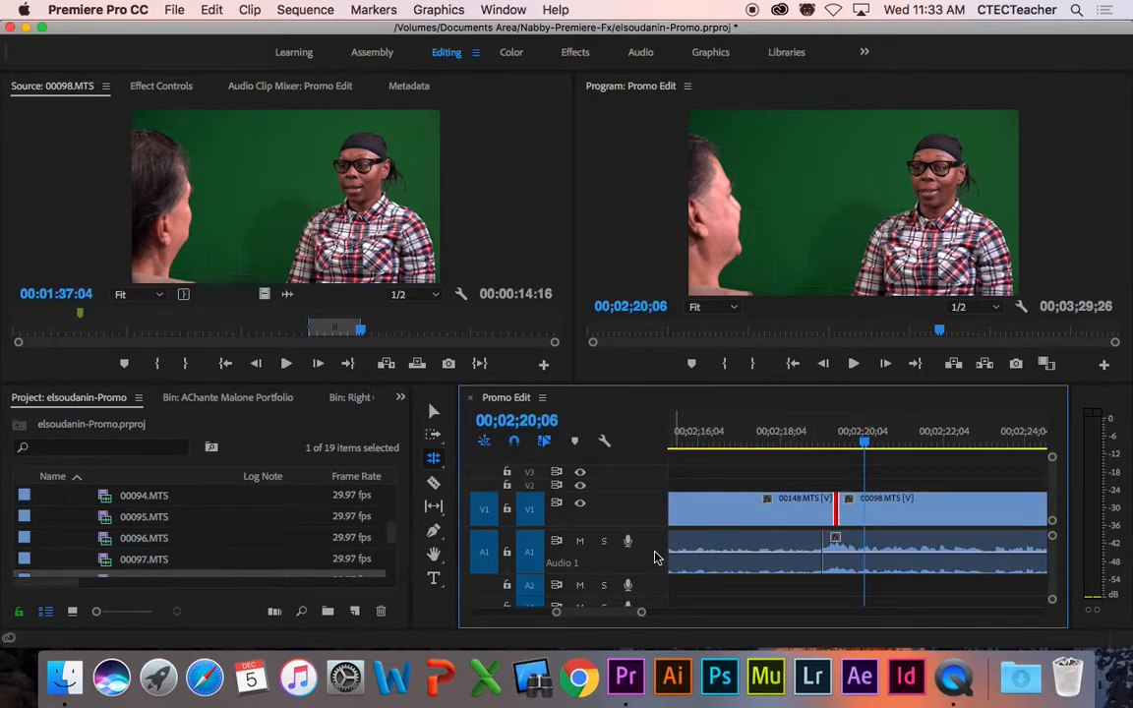
drag(529, 383, 532, 310)
mouse_move(643, 612)
mouse_down()
mouse_move(677, 615)
mouse_move(621, 617)
mouse_up()
drag(523, 612, 479, 613)
drag(602, 620, 592, 617)
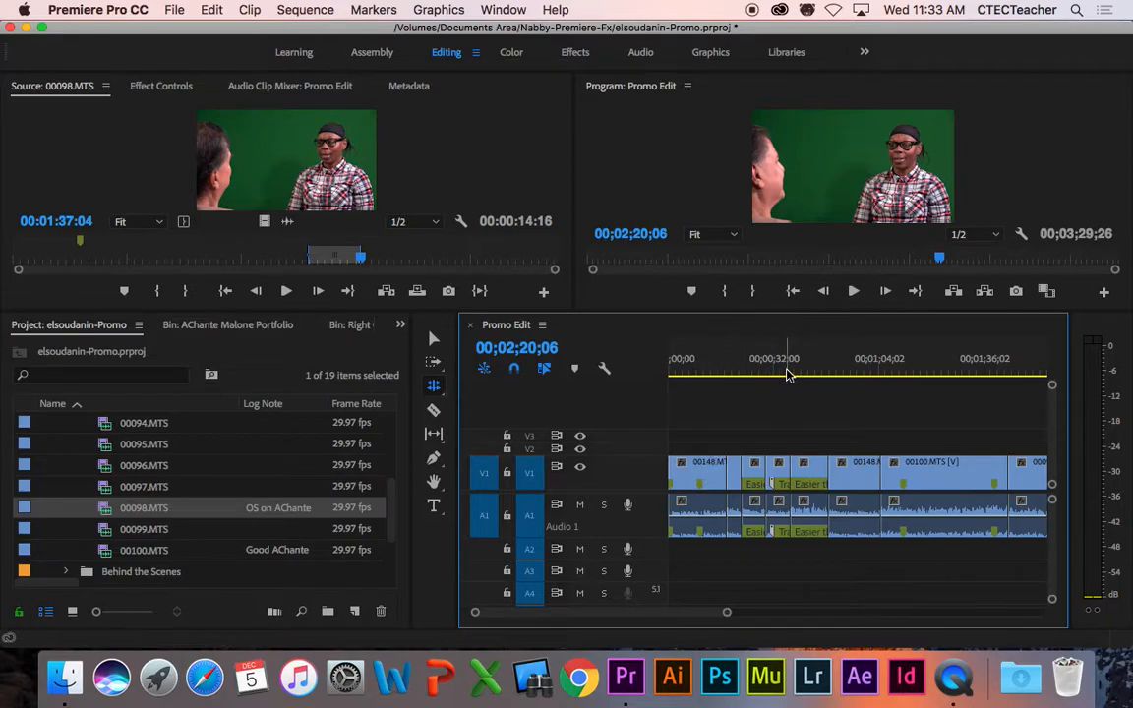
Step: Switch back to the Selection tool, park at 00;00;25;18, and enlarge the monitors
click(433, 338)
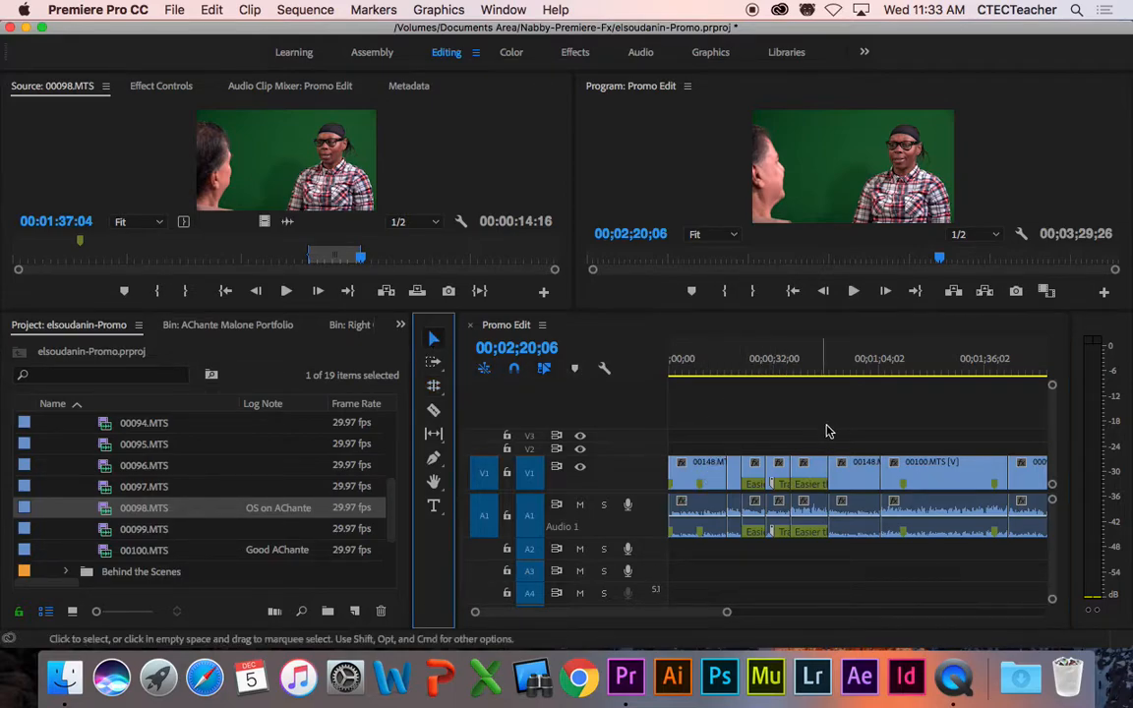
click(754, 371)
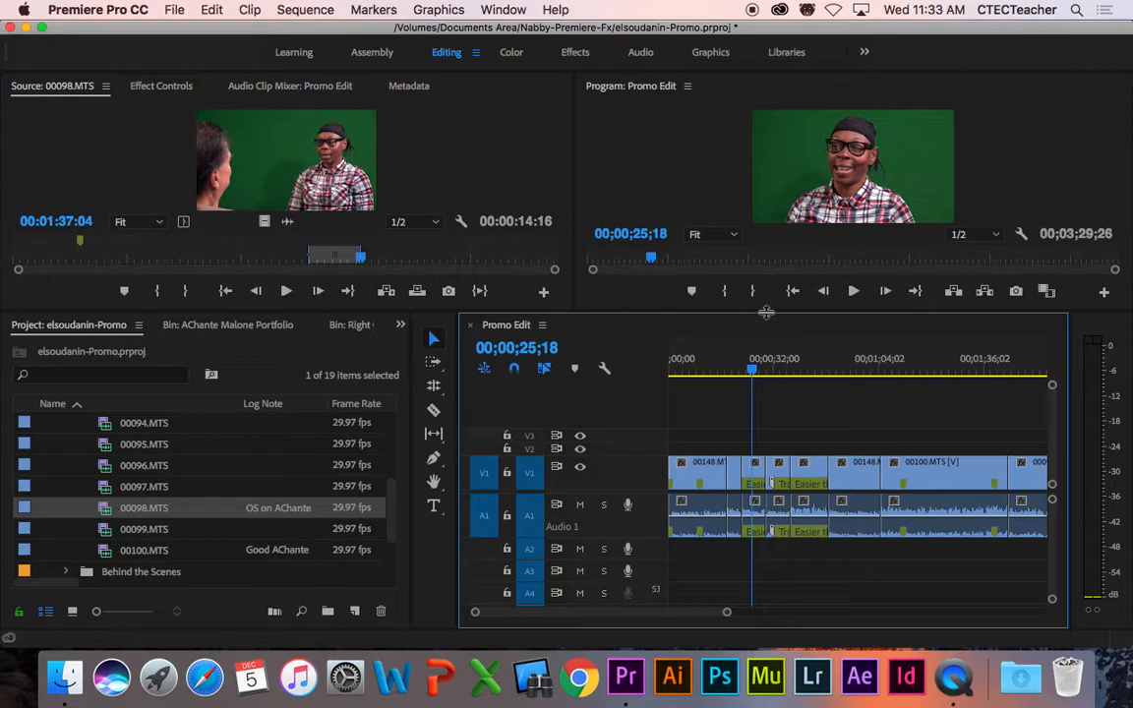
drag(767, 312, 764, 356)
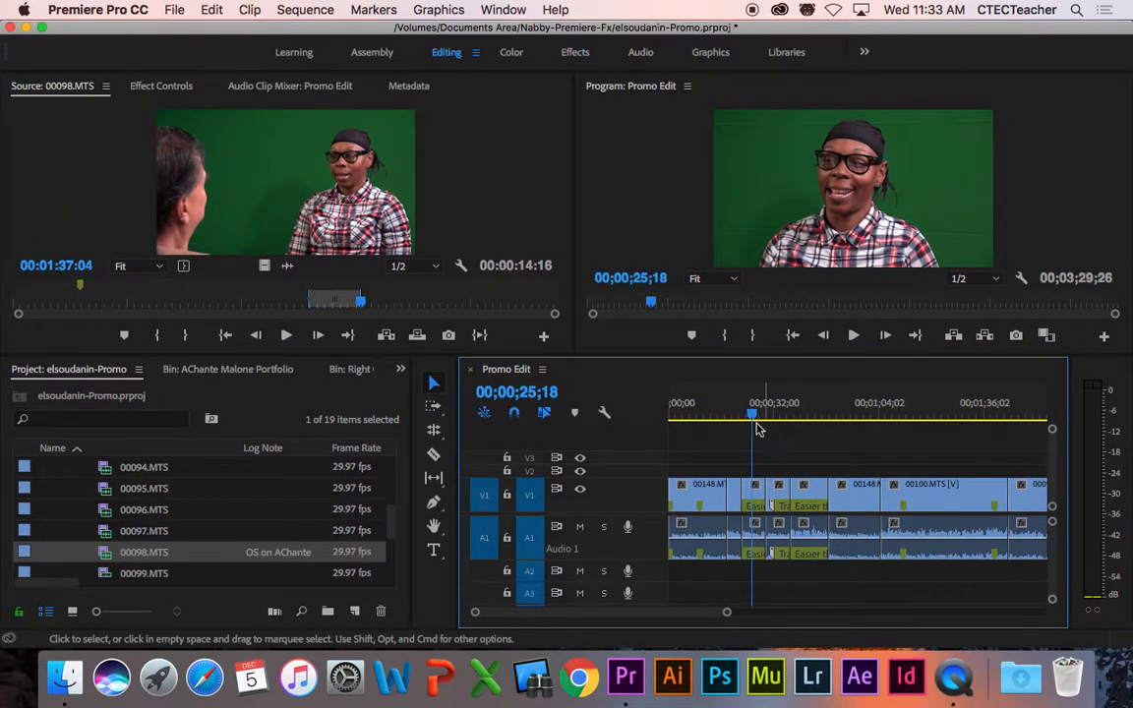
Step: Make V2 taller, scrub to about 00;01;10;13, and save the project
drag(608, 467, 608, 457)
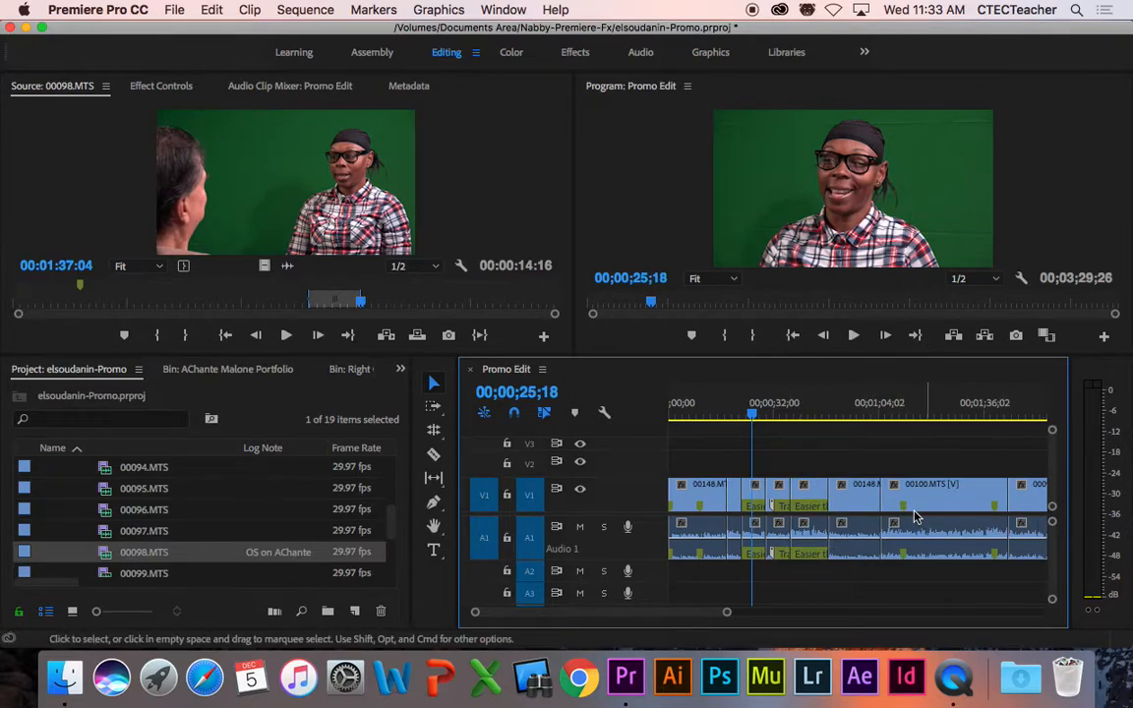
drag(903, 408, 900, 408)
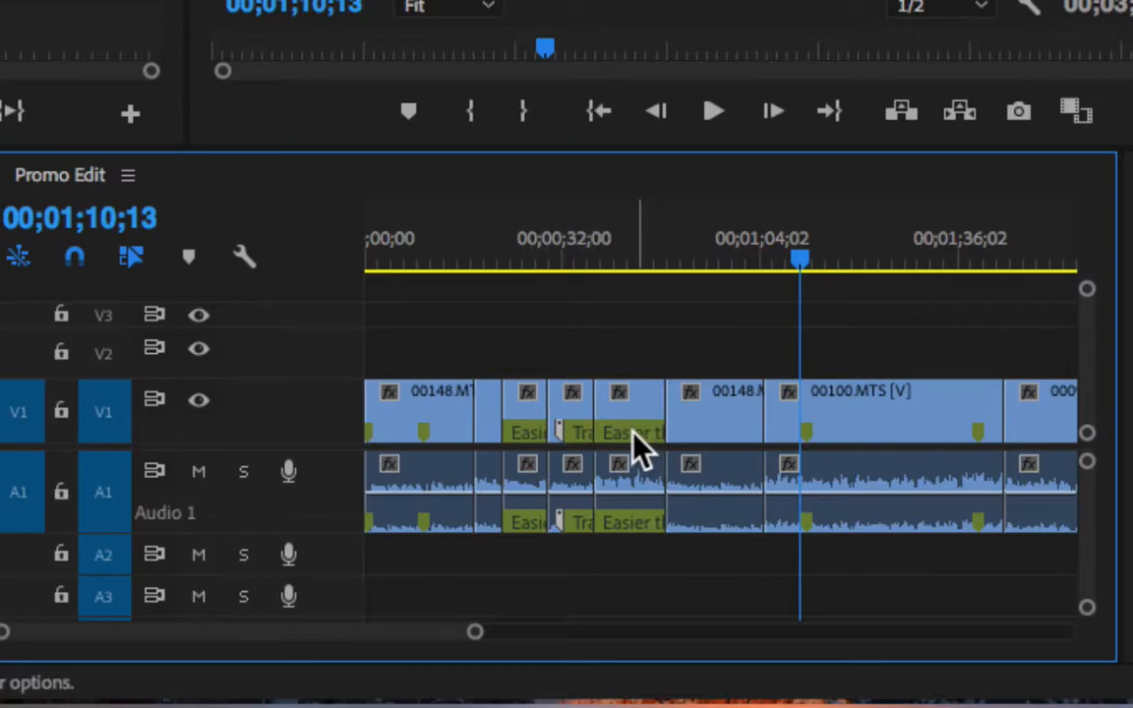
key(super+s)
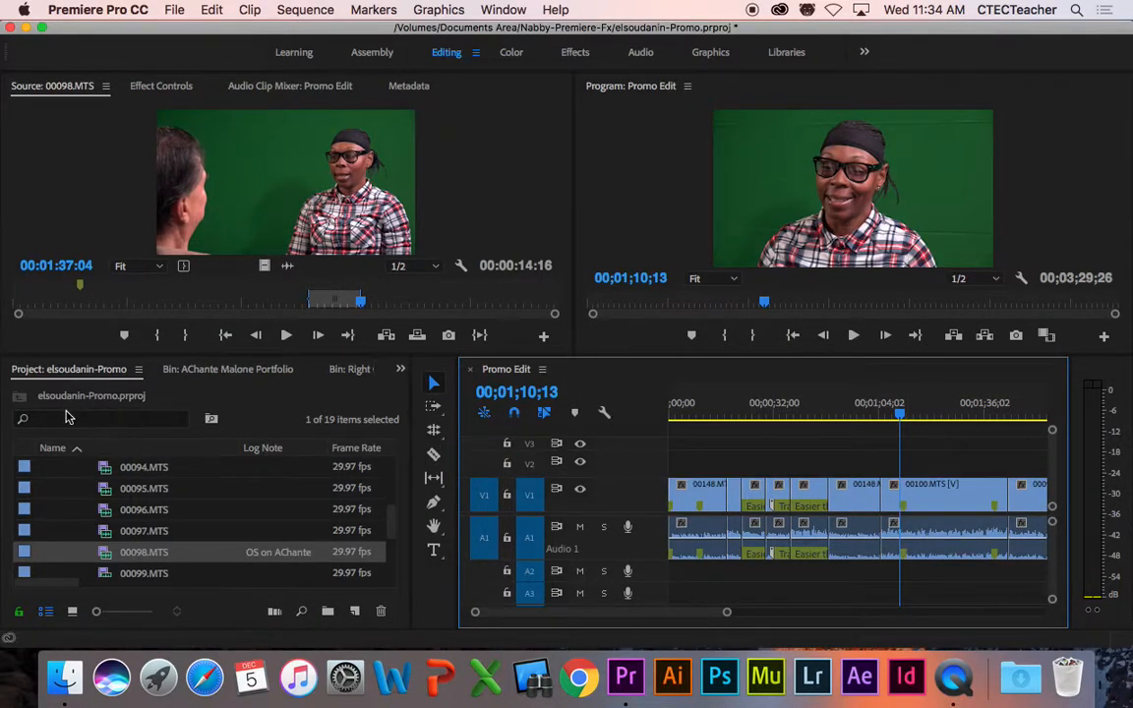
Step: Collapse the Promo Interview bin, rearrange the Project panel, and open the File menu
drag(391, 518, 397, 456)
click(47, 553)
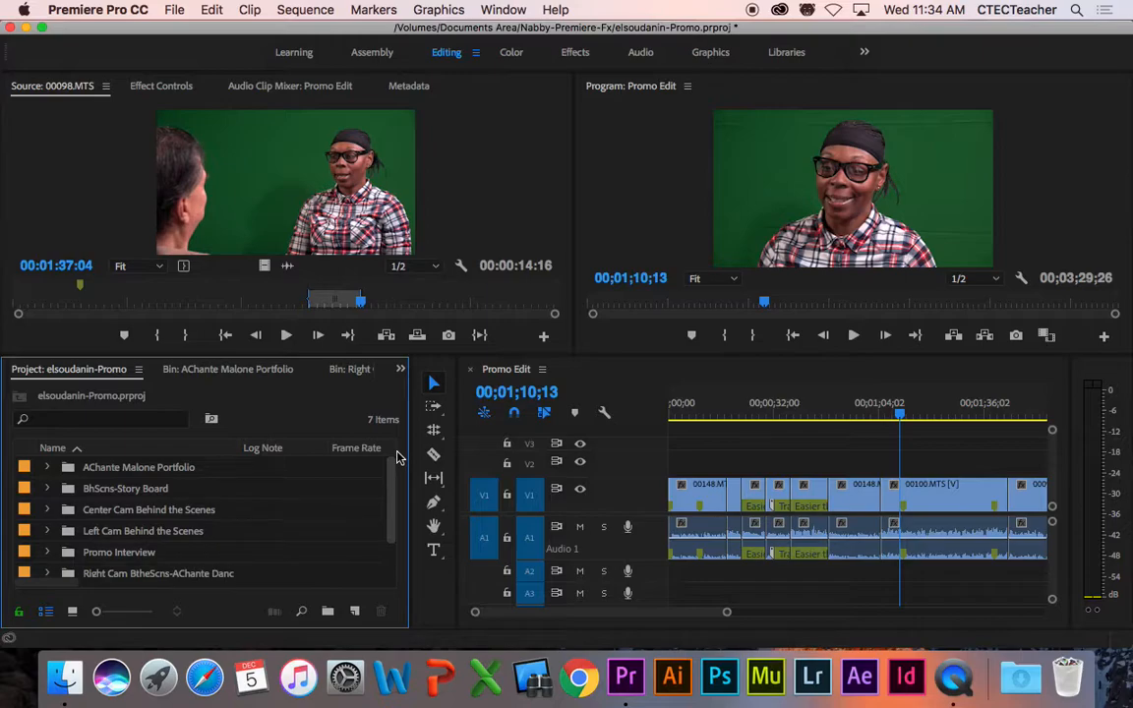
mouse_move(399, 484)
mouse_down()
mouse_move(398, 525)
mouse_move(397, 495)
mouse_up()
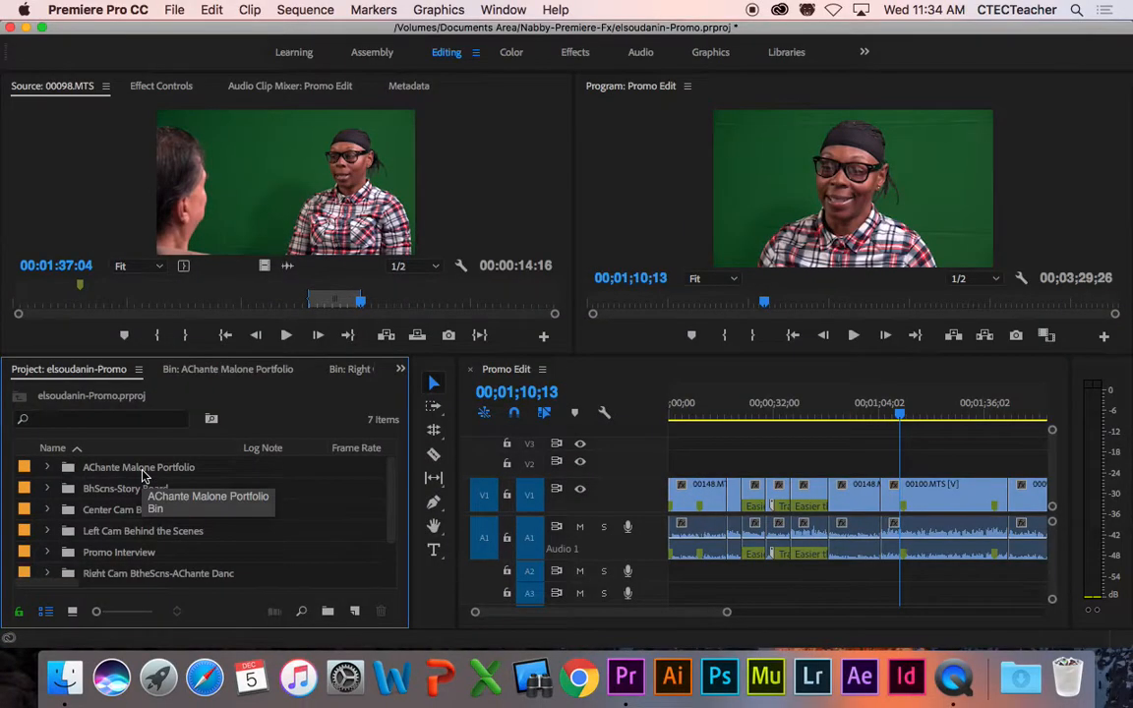
drag(392, 501, 393, 551)
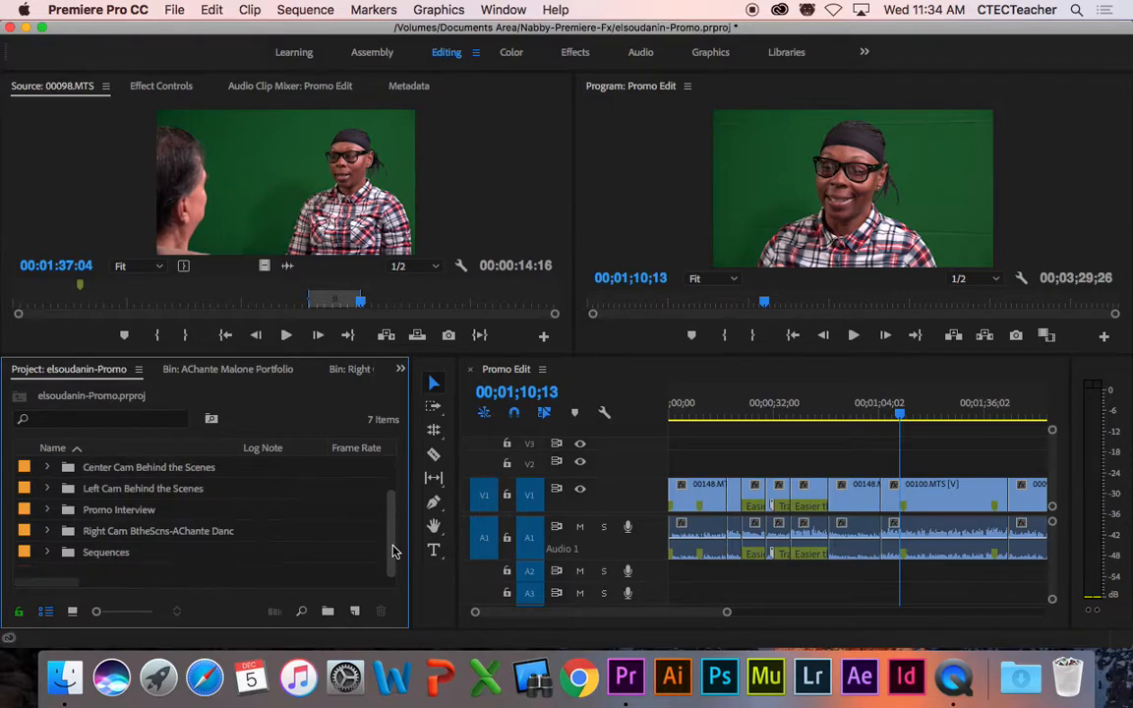
click(172, 581)
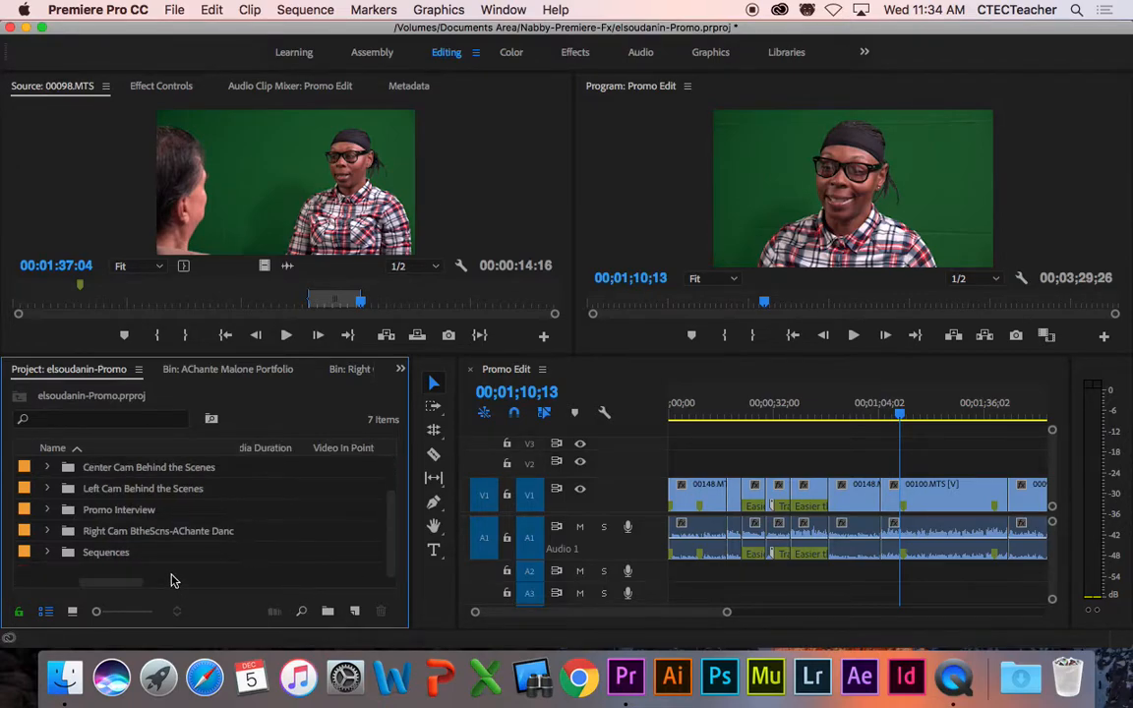
drag(154, 582, 61, 584)
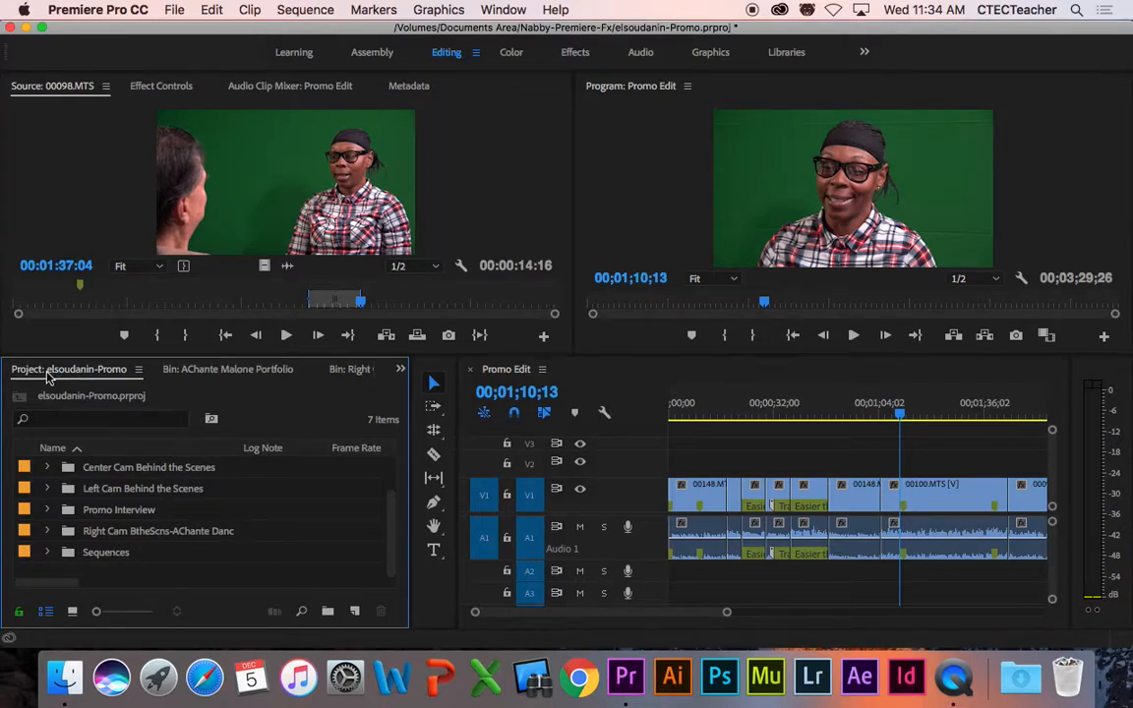
click(173, 9)
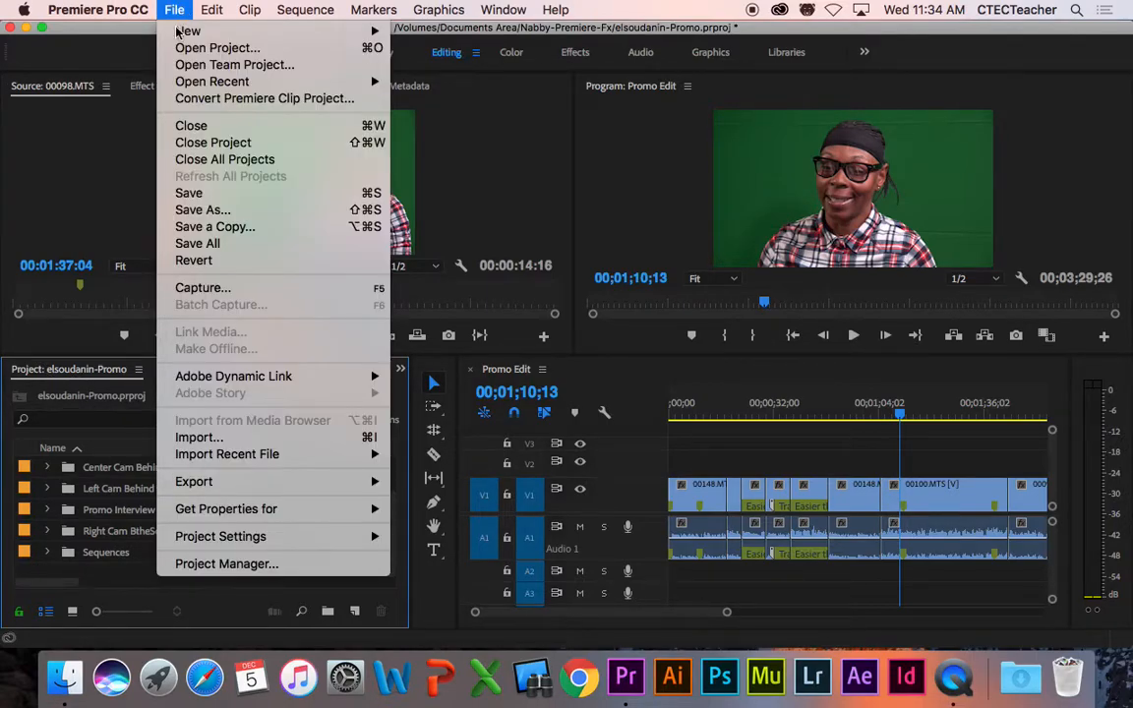
click(342, 436)
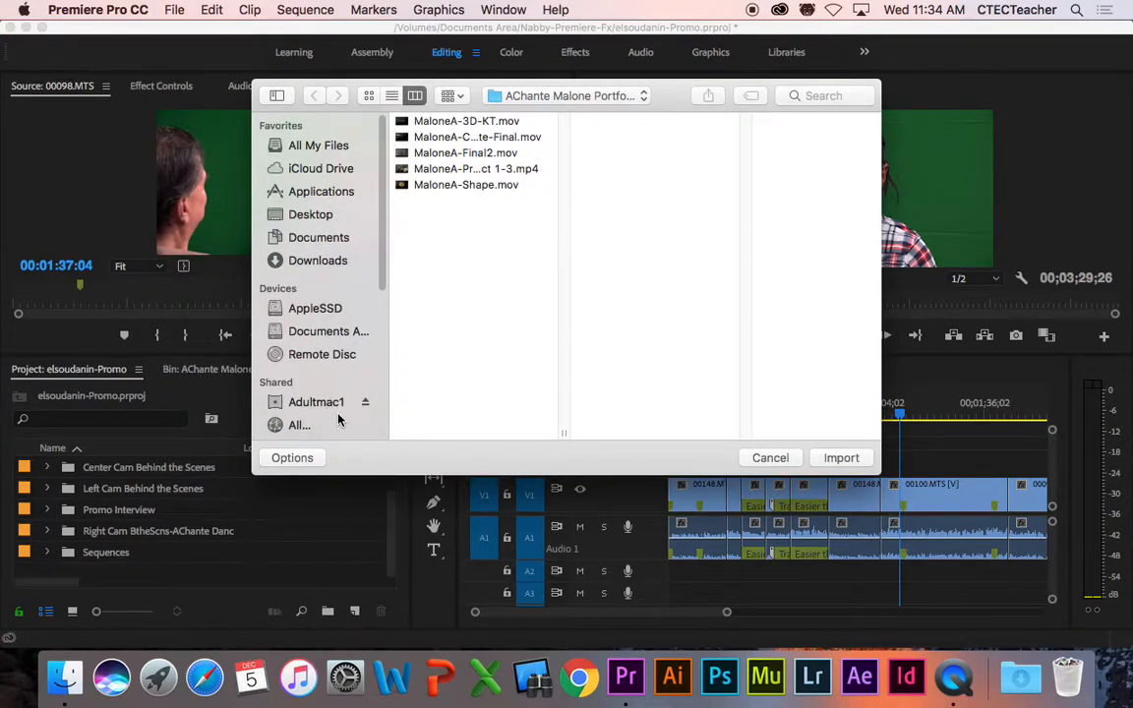
drag(392, 336, 407, 334)
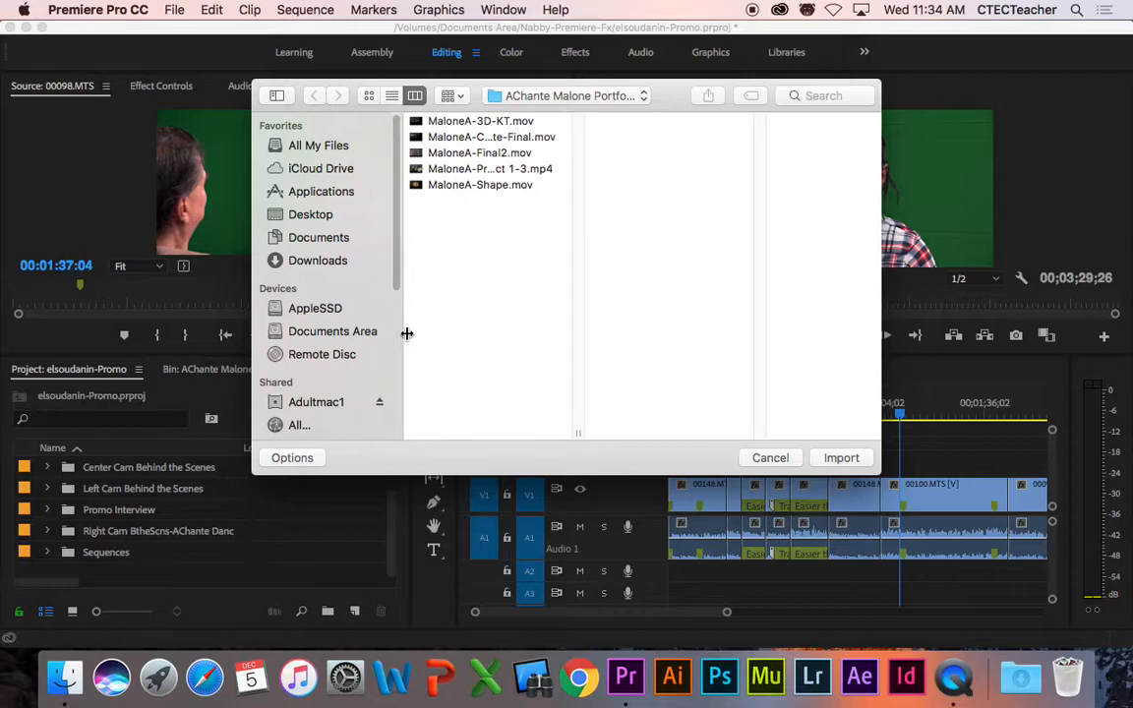
click(332, 331)
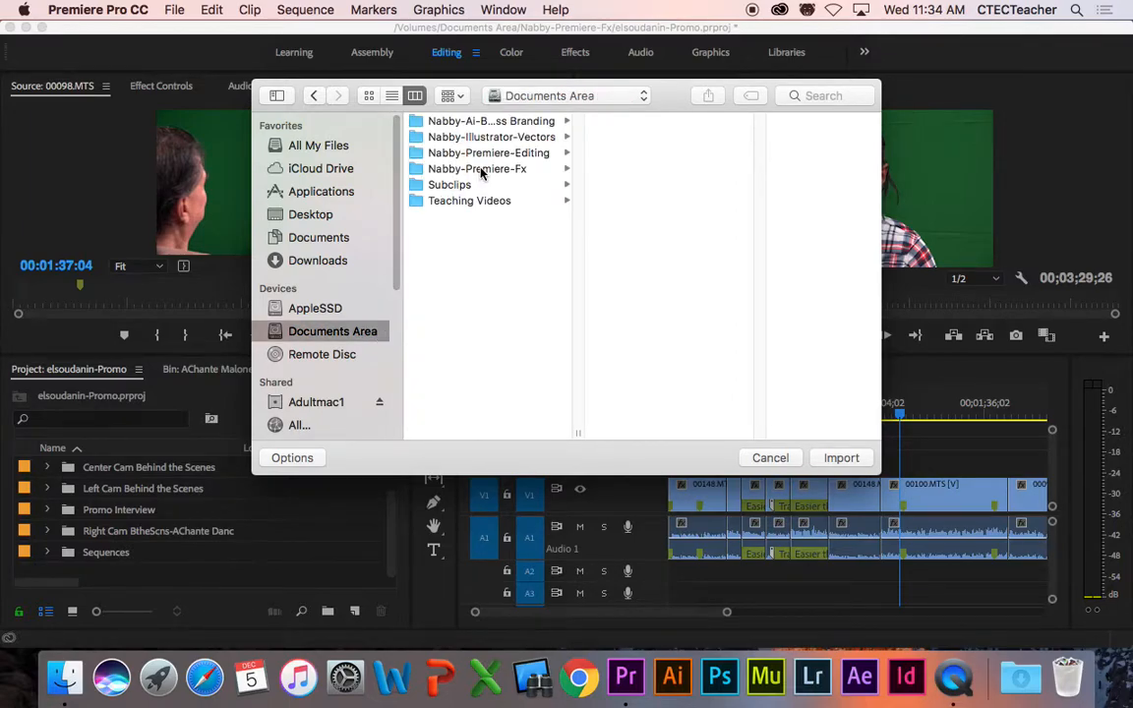
click(483, 170)
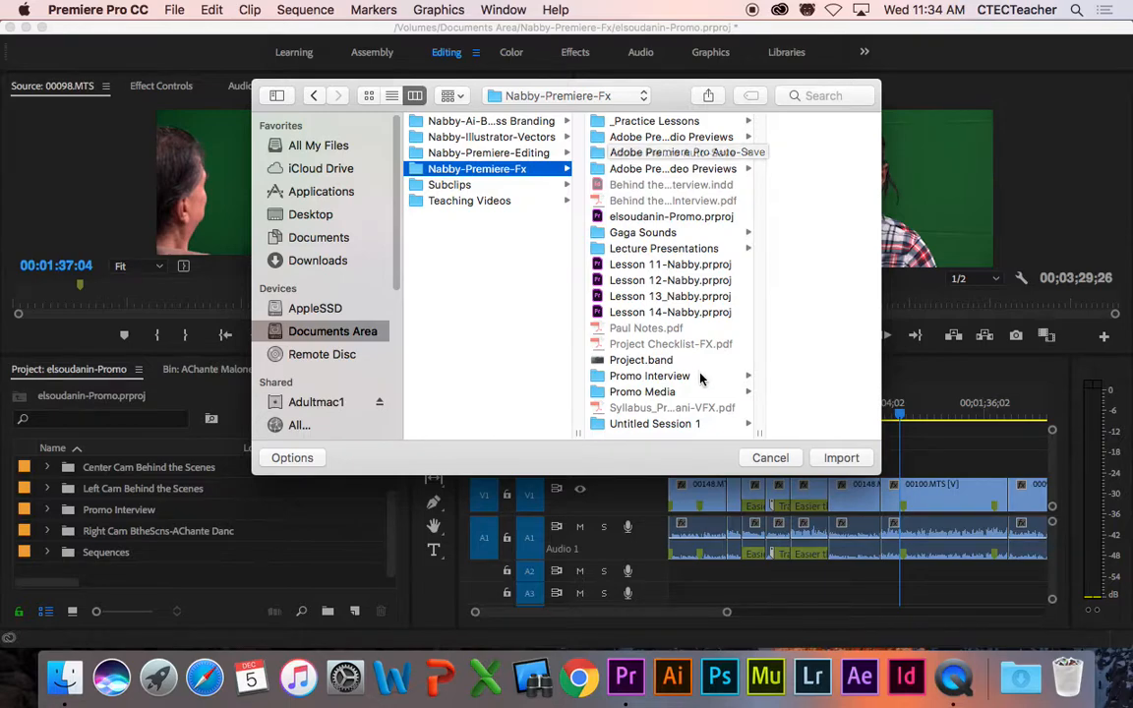
click(648, 394)
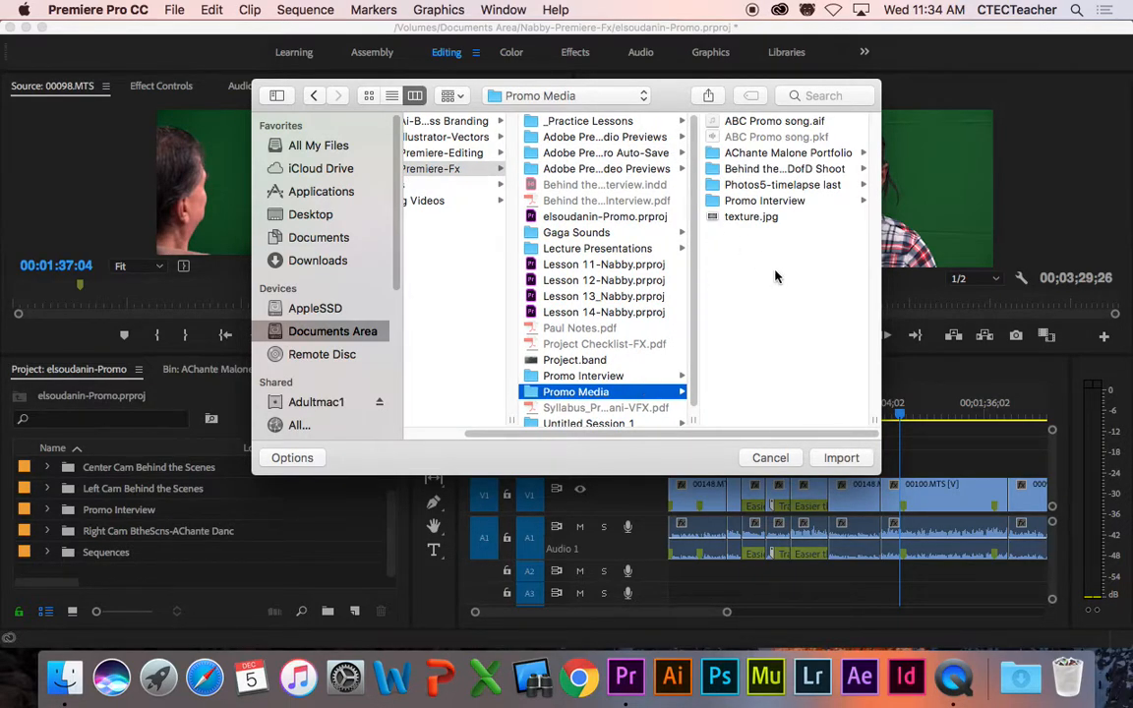
drag(879, 433, 1006, 425)
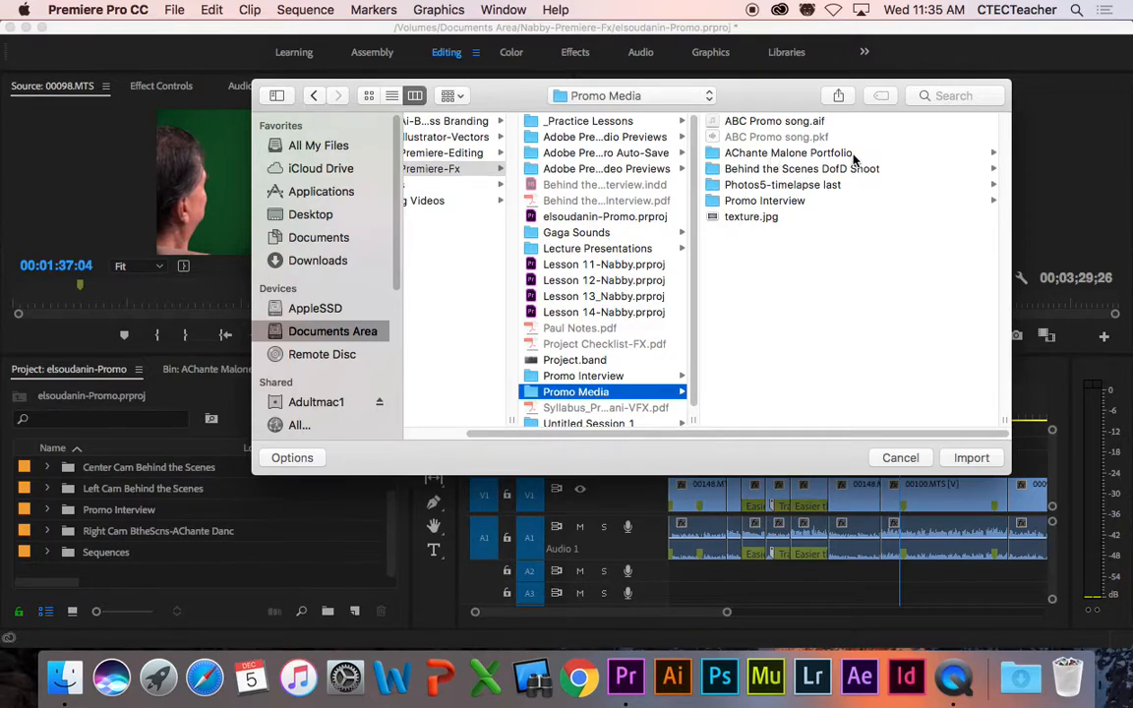
click(784, 155)
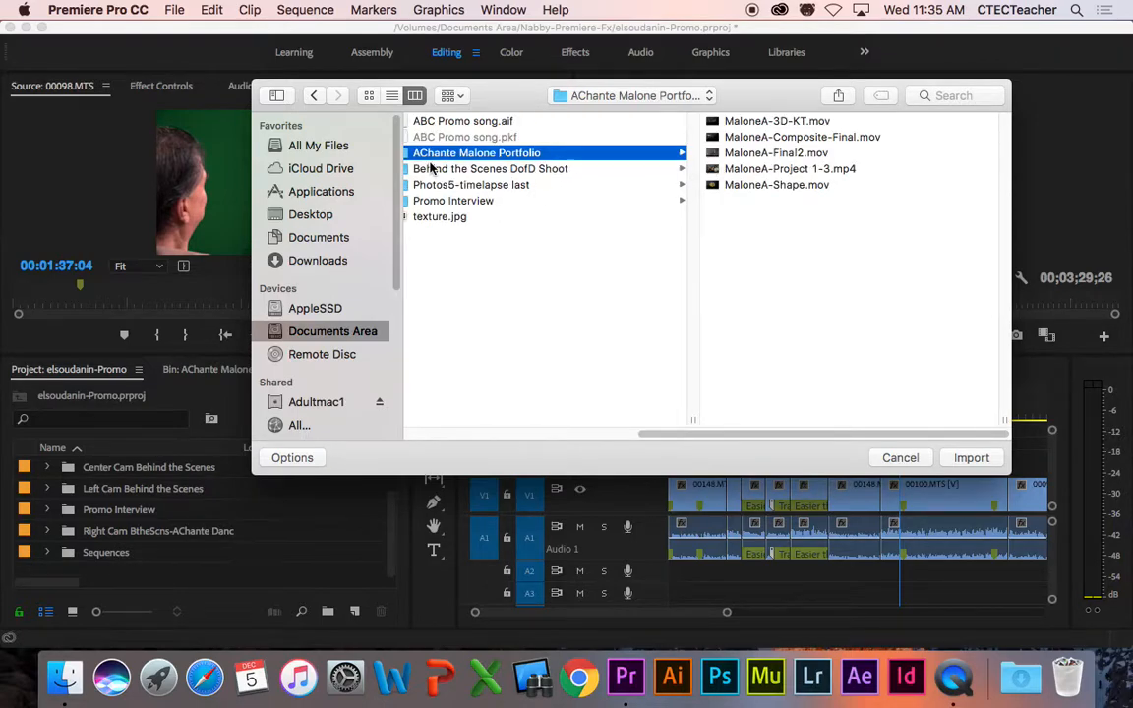
click(657, 120)
click(628, 139)
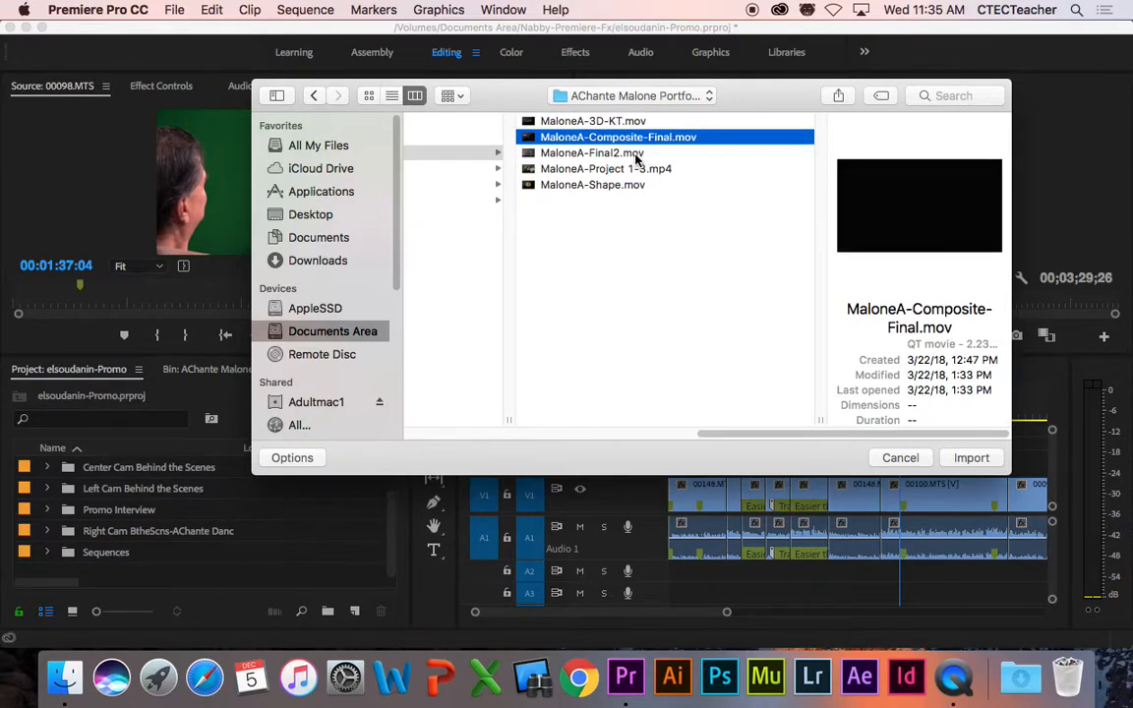
click(636, 155)
click(622, 169)
click(595, 185)
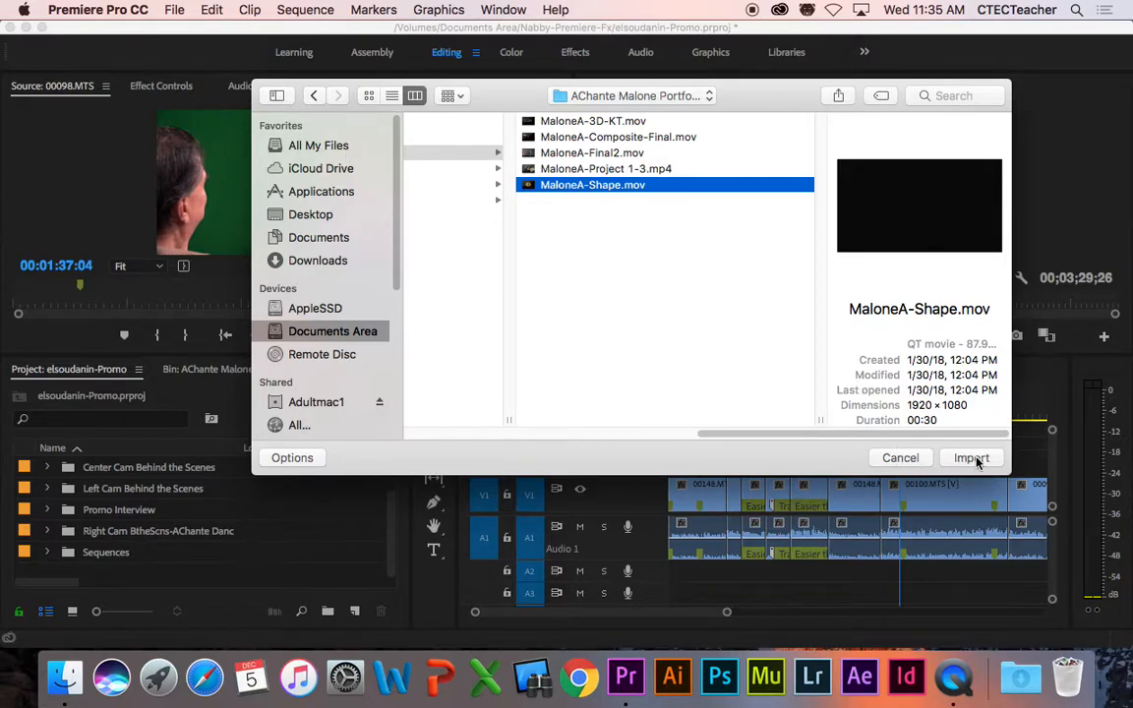
click(899, 458)
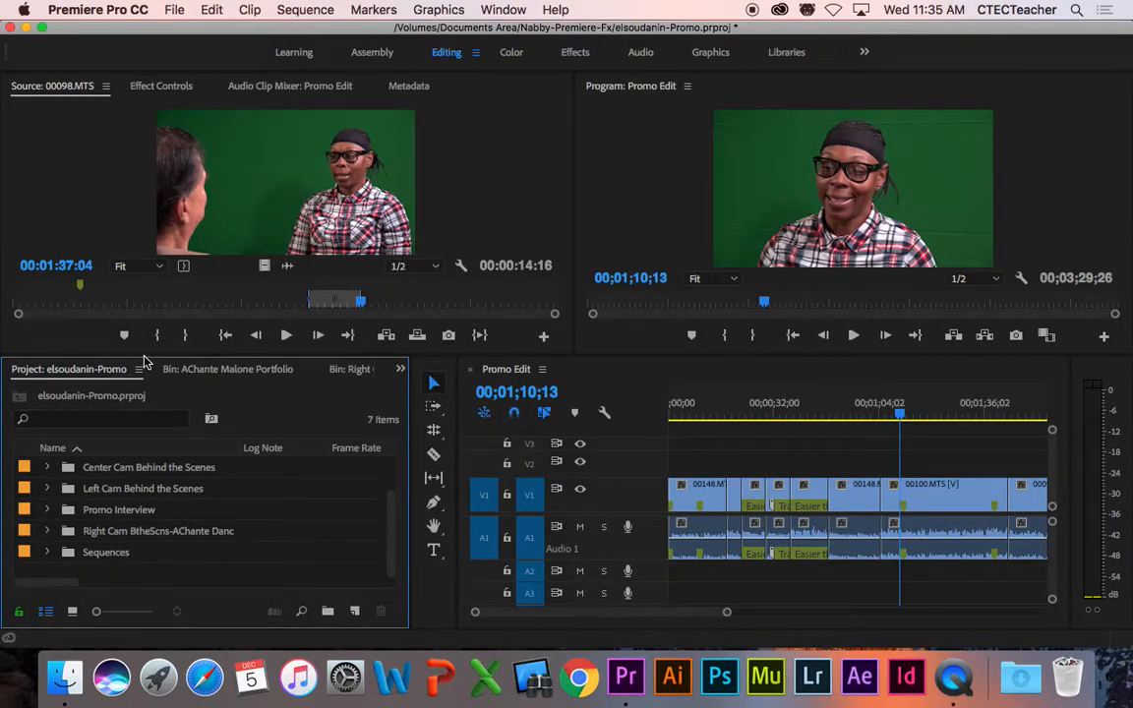
drag(152, 356, 153, 303)
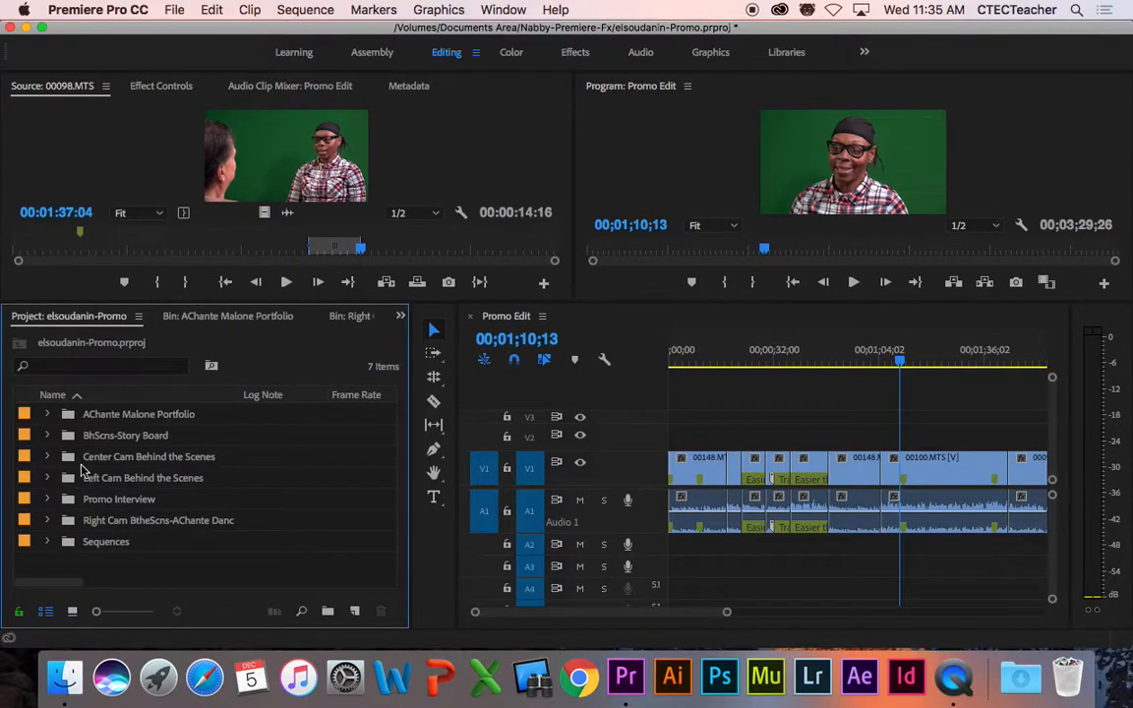
click(48, 415)
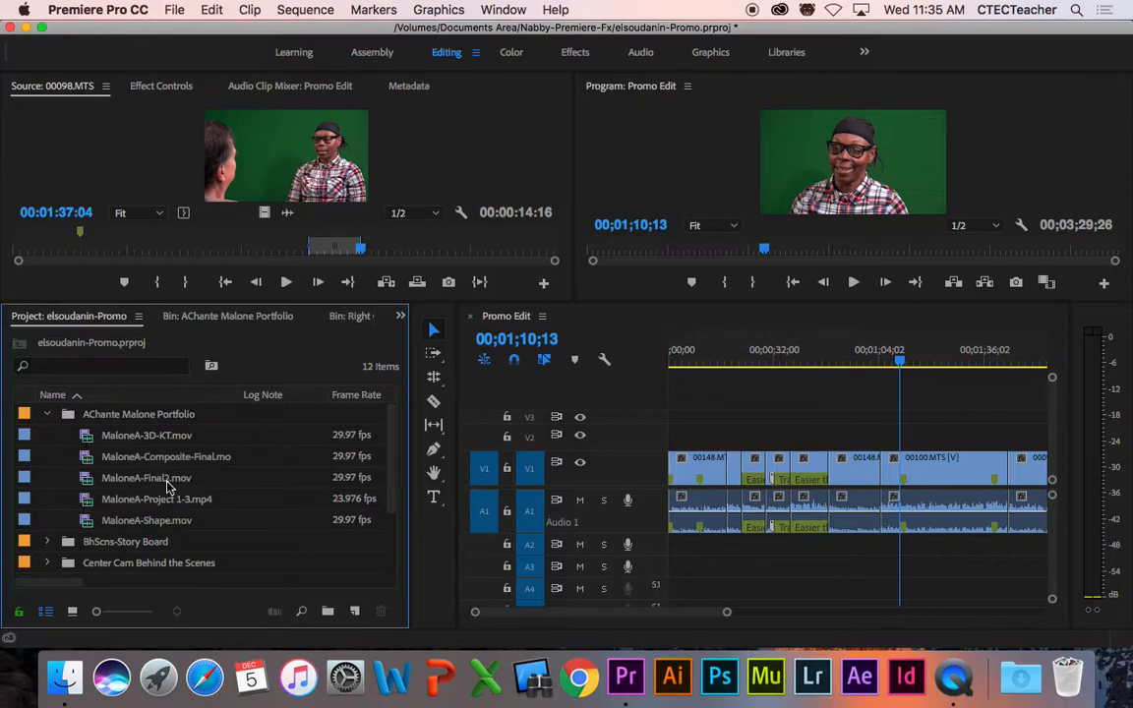
double_click(85, 438)
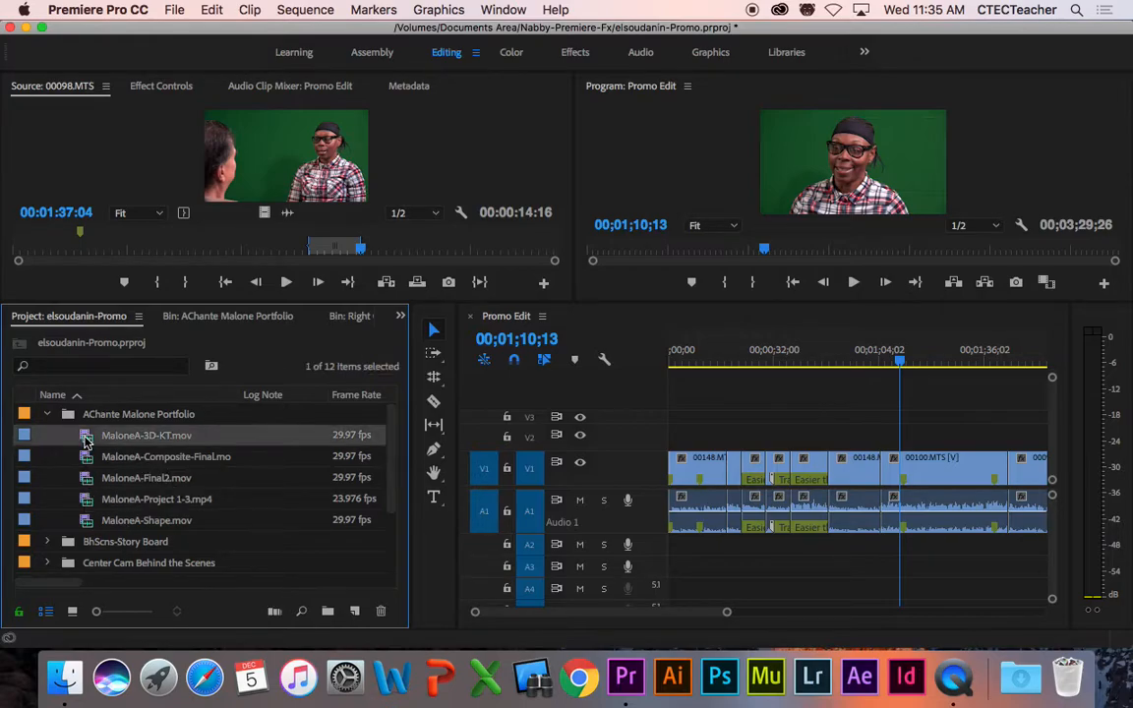
Step: Enlarge the previews, then skim and play MaloneA-3D-KT.mov, returning to the dancers scene
drag(237, 302, 234, 377)
drag(70, 324, 190, 344)
key(space)
key(space)
drag(192, 326, 138, 329)
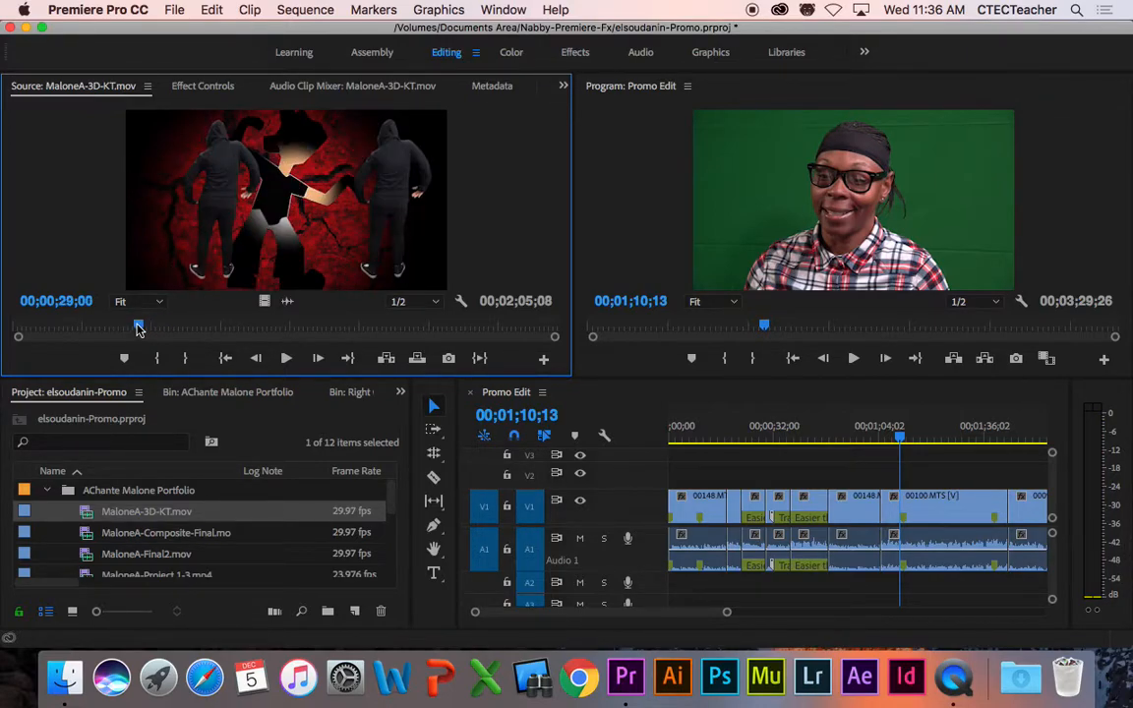
Step: Set an In point at 00;00;29;13 and an Out point at 00;00;41;23 on MaloneA-3D-KT.mov
drag(238, 376, 243, 344)
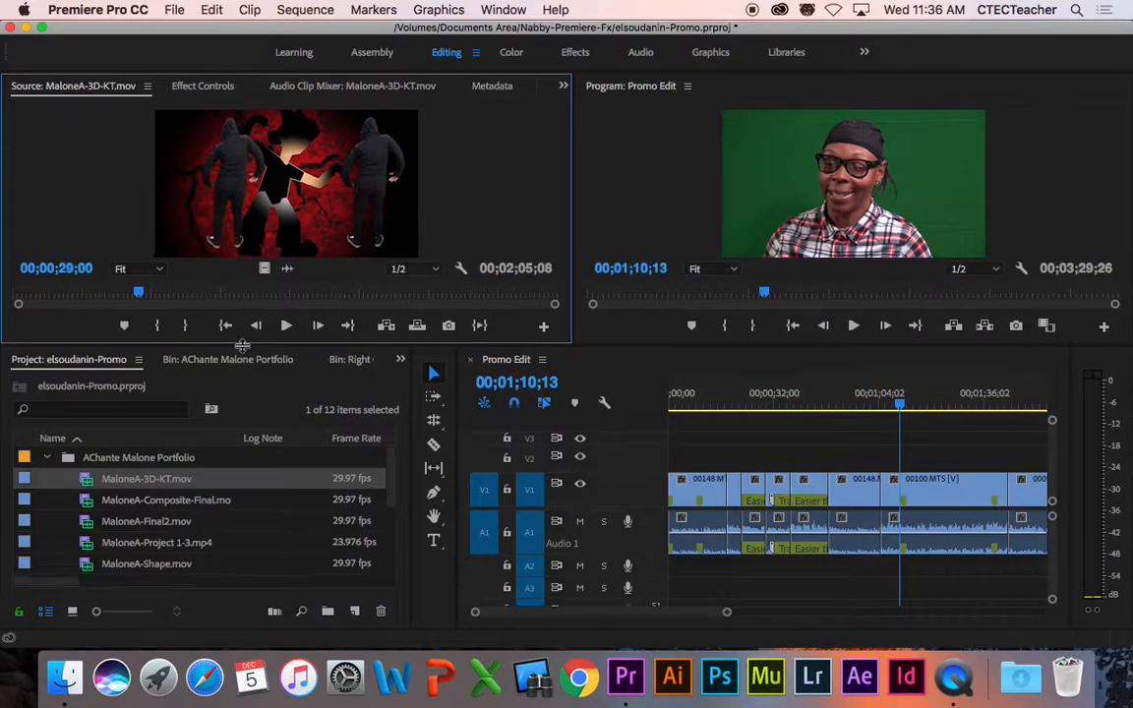
mouse_move(133, 299)
mouse_down()
mouse_move(121, 300)
mouse_move(139, 298)
mouse_up()
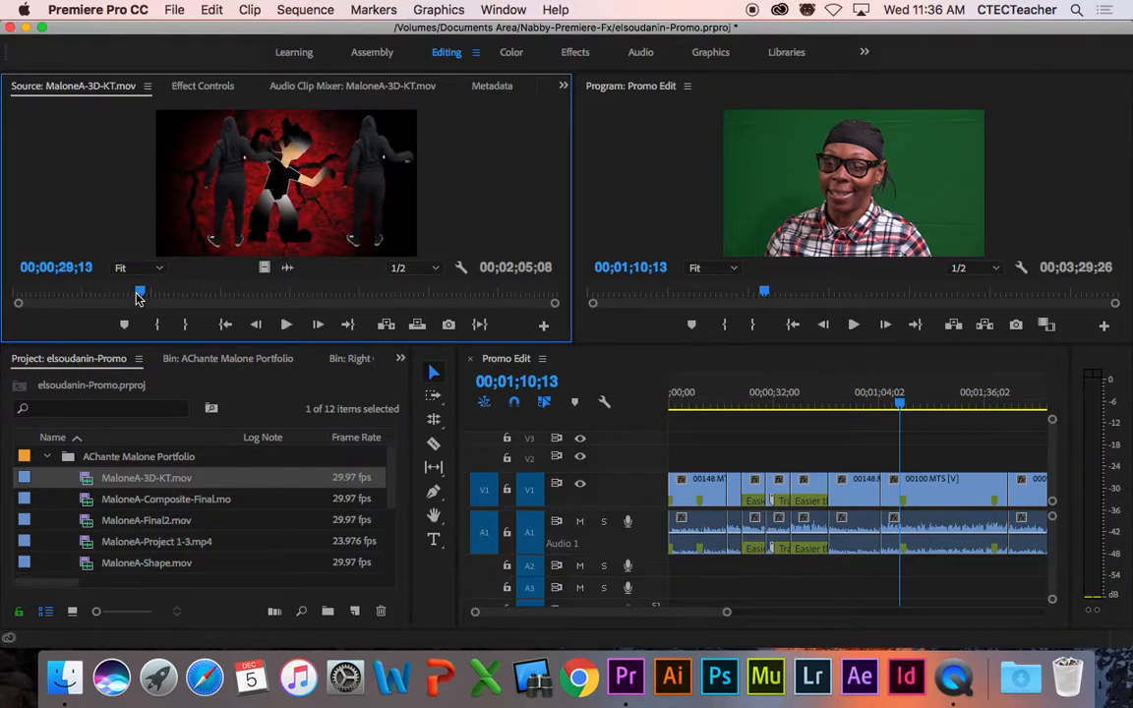
key(i)
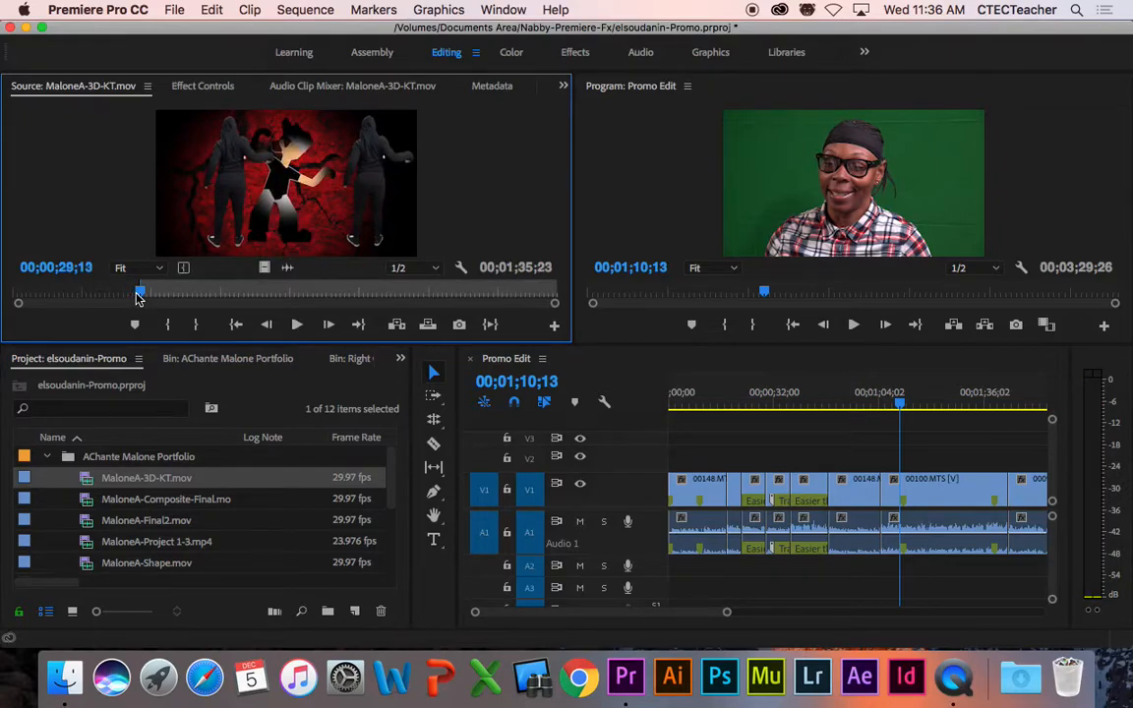
key(space)
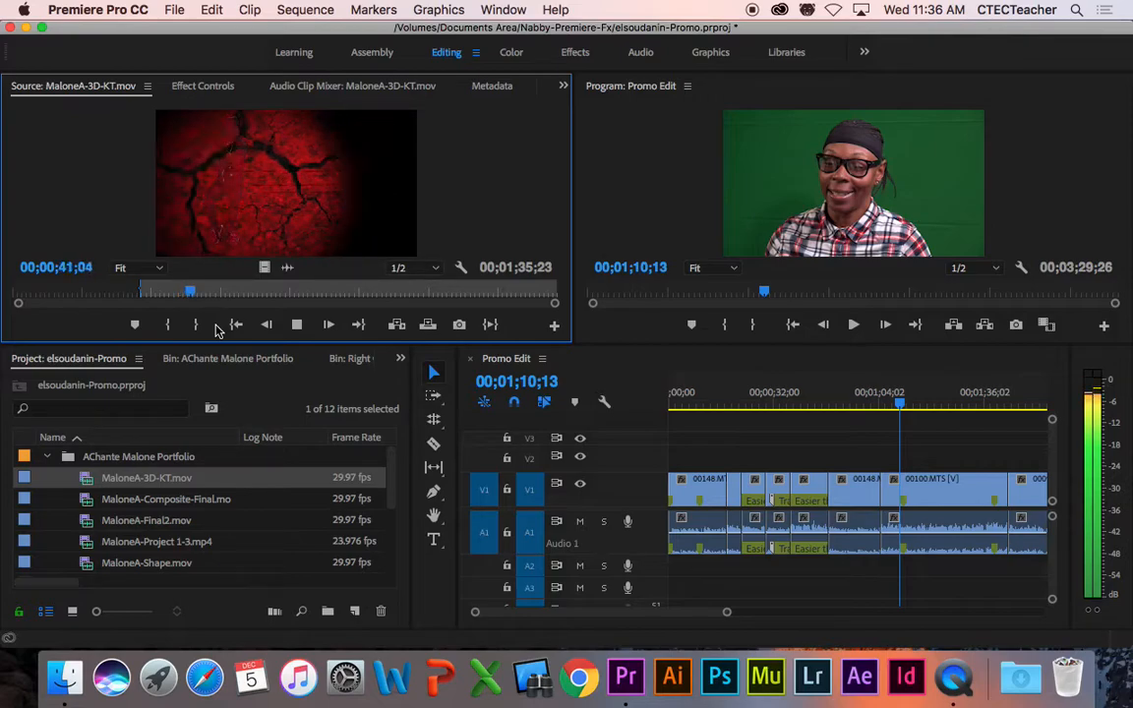
key(space)
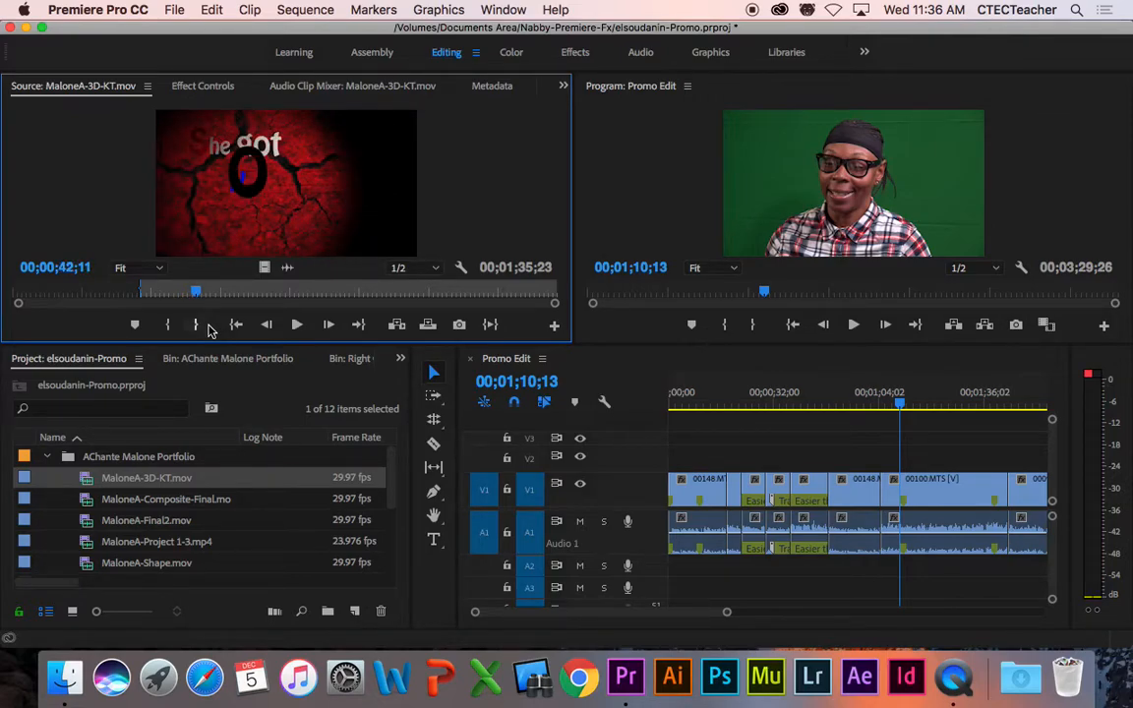
drag(201, 302, 191, 299)
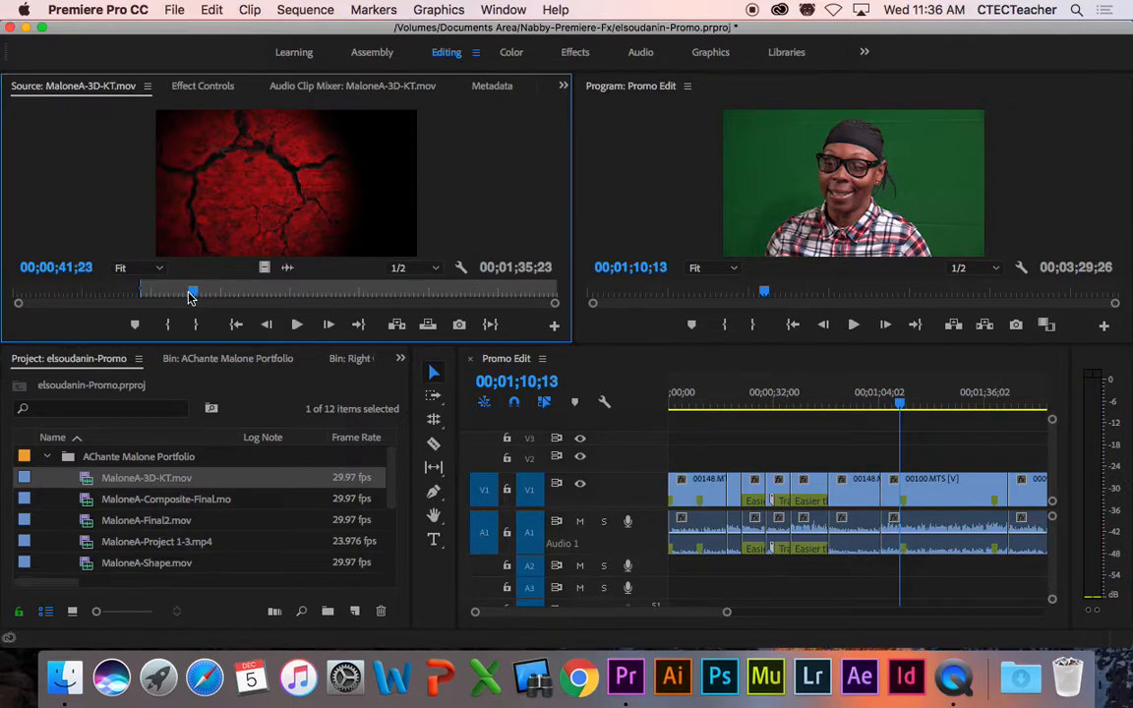
key(o)
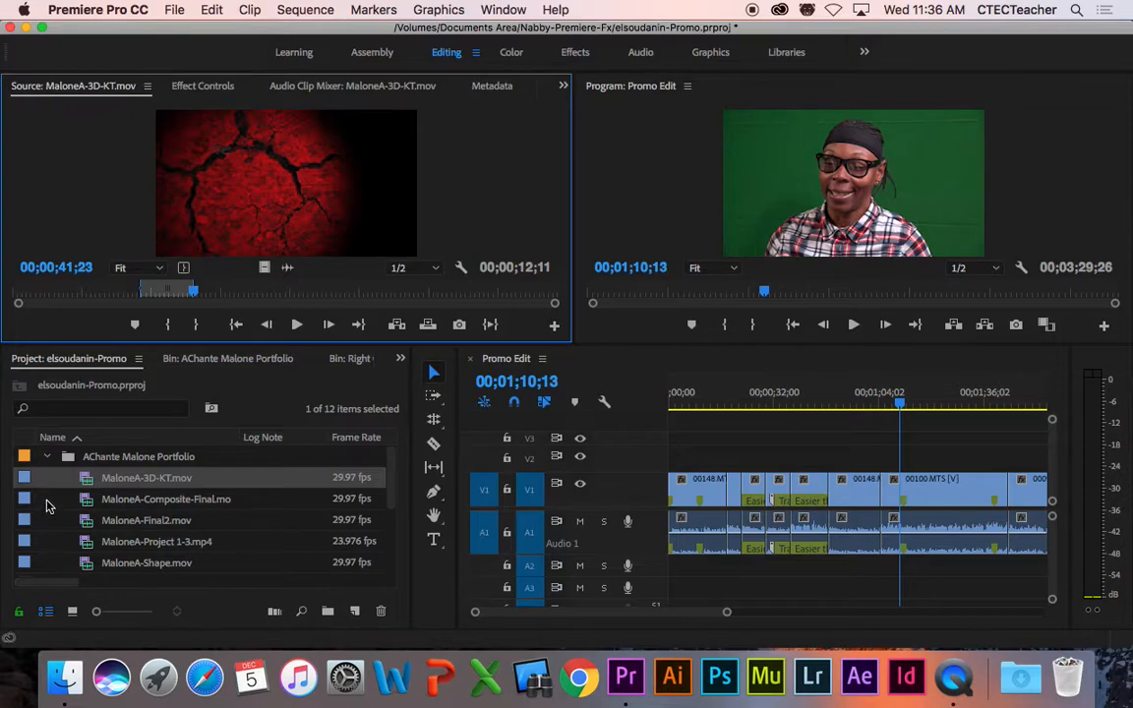
click(44, 459)
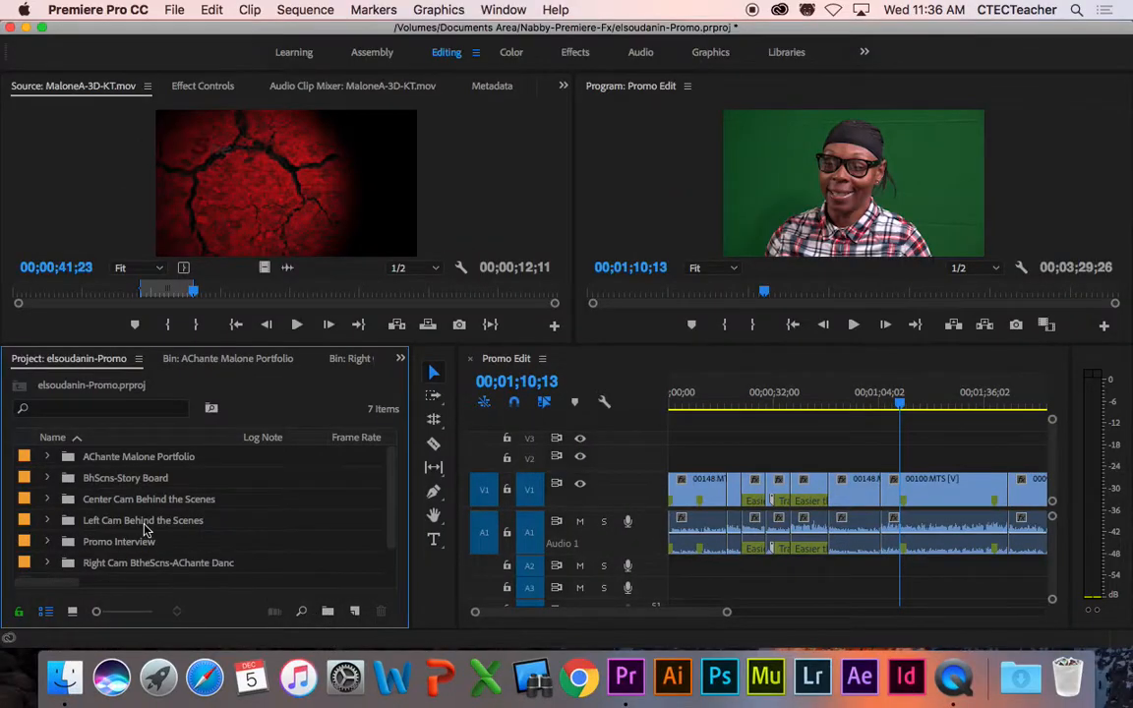
click(66, 480)
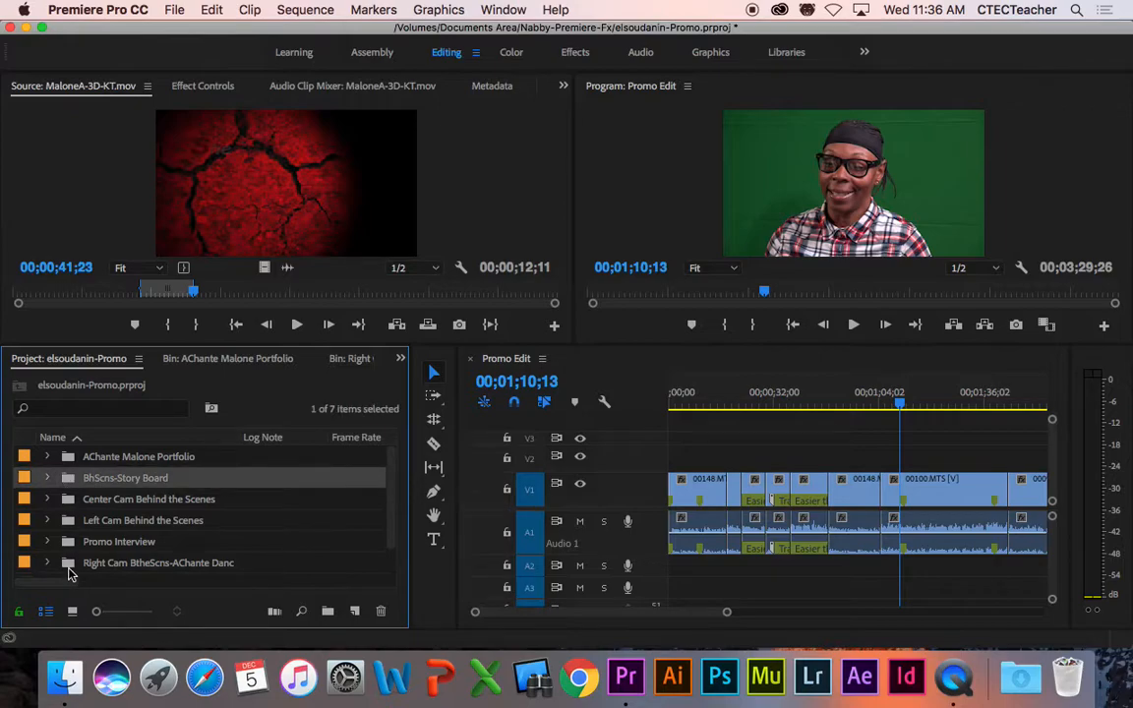
double_click(67, 480)
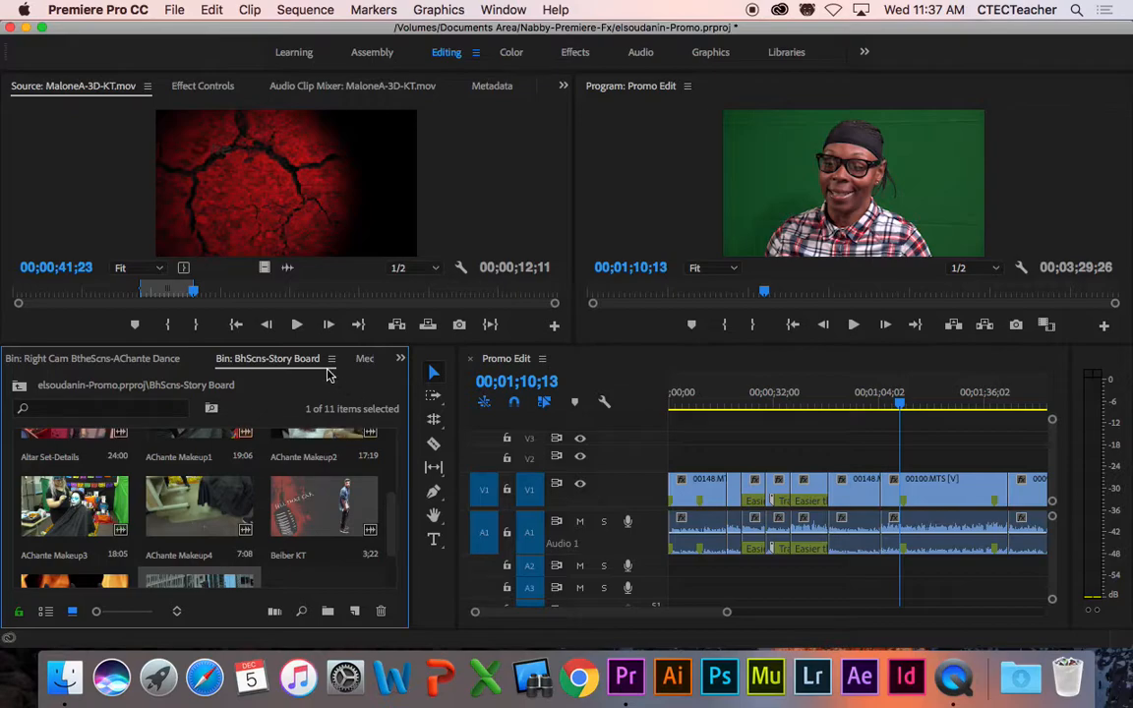
Step: Enlarge the timeline and bin, then view the clips as a list and back as thumbnails
drag(324, 345, 323, 322)
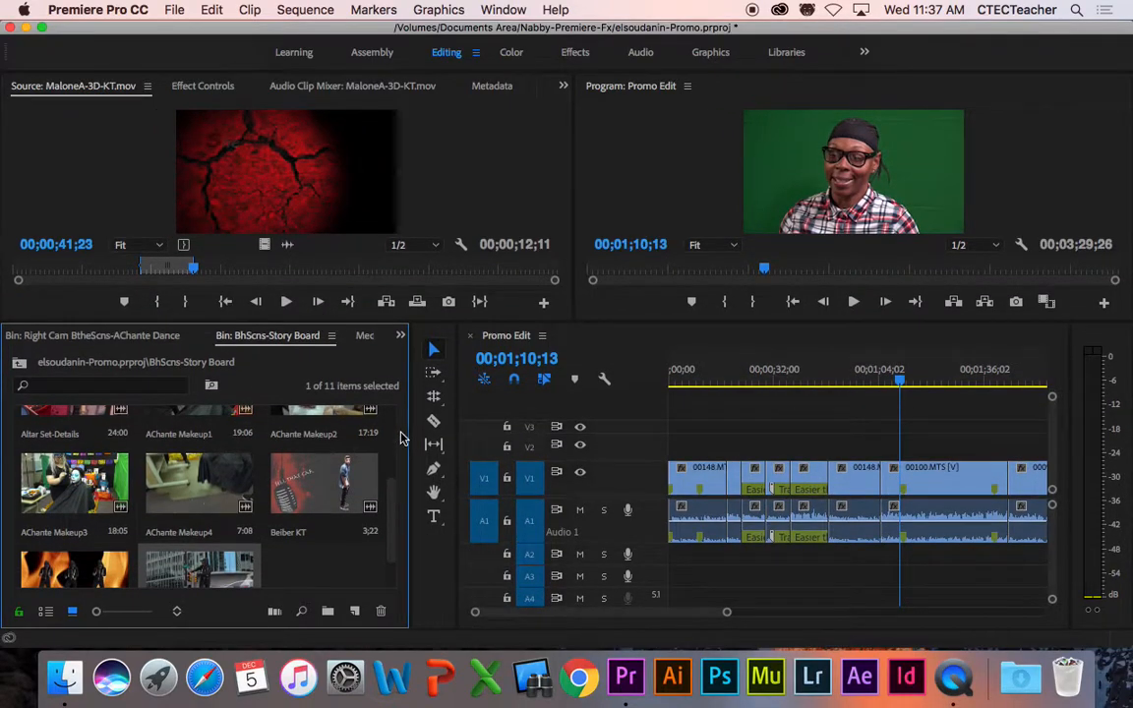
drag(409, 435, 500, 436)
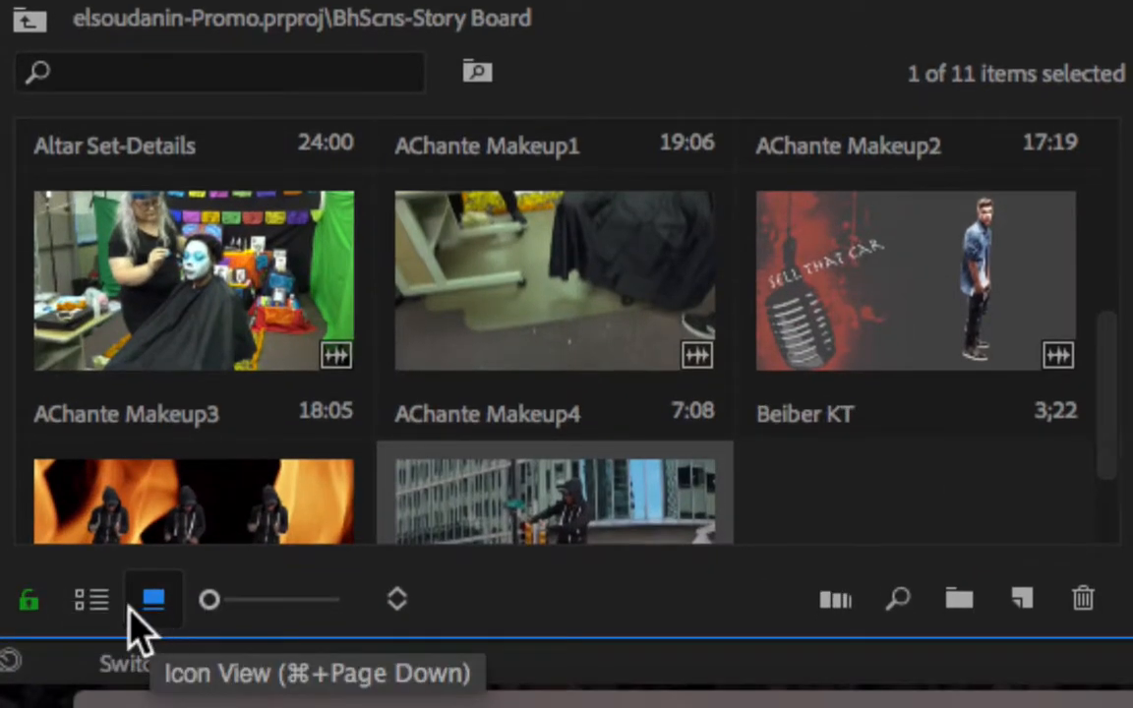
click(92, 600)
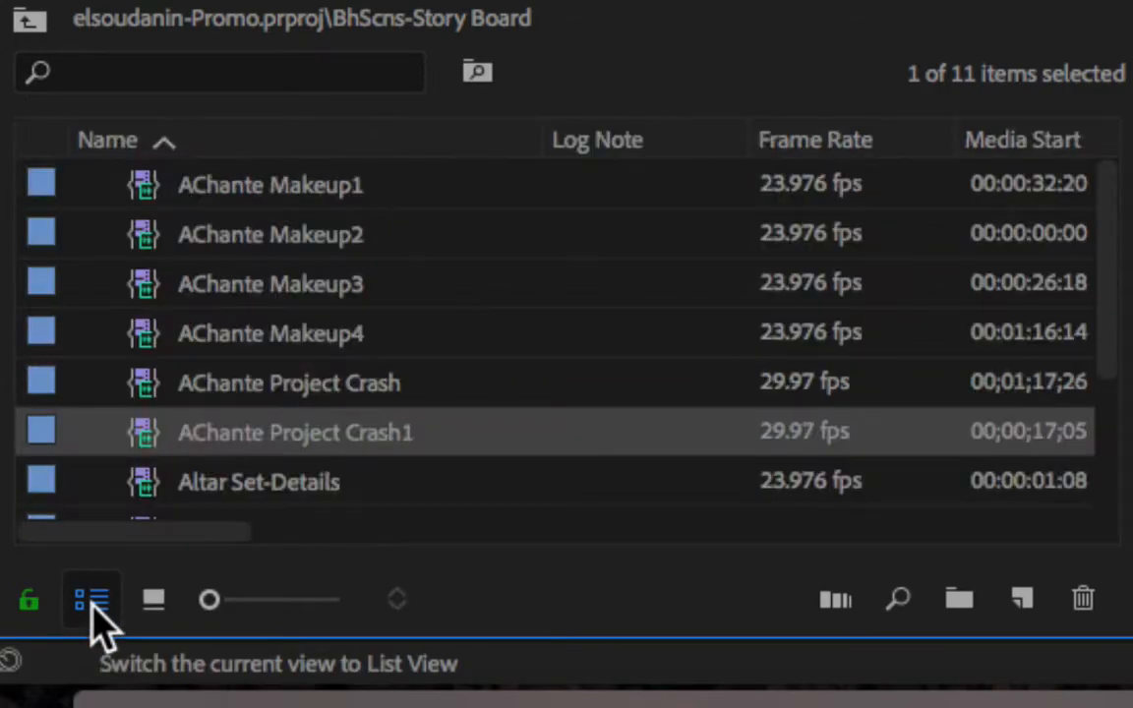
click(155, 600)
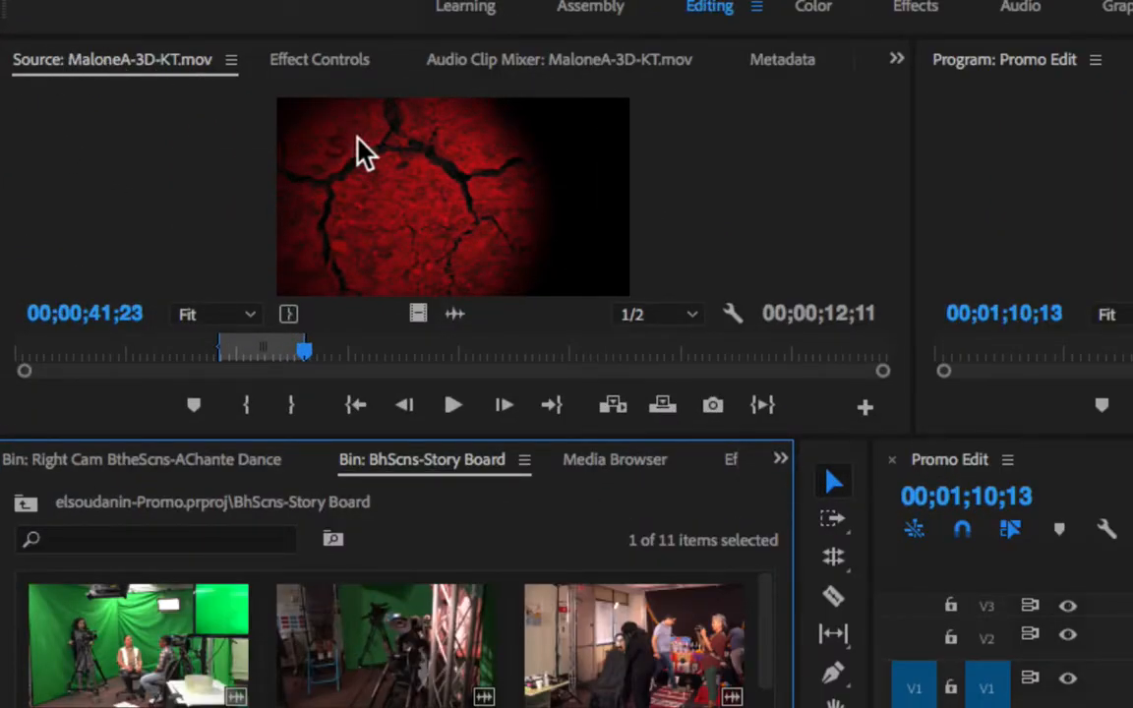
Step: Create a subclip named 'AChante Project MJ' from the marked source clip, then enlarge the bin area
click(130, 195)
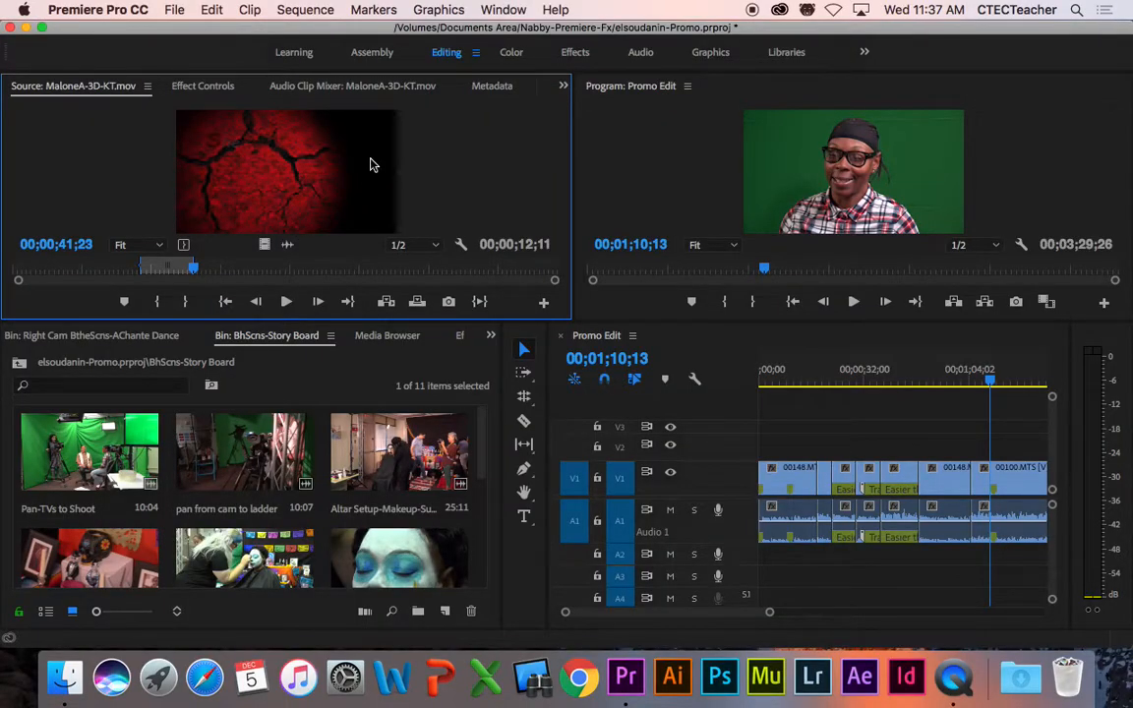
click(248, 10)
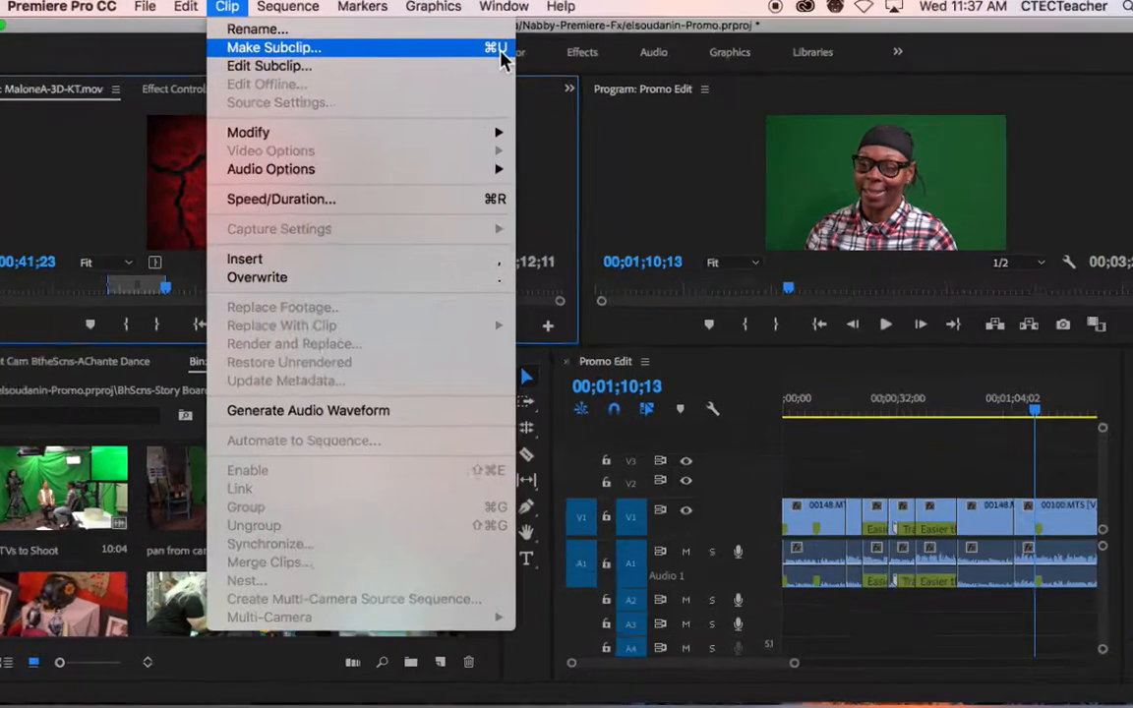
click(551, 136)
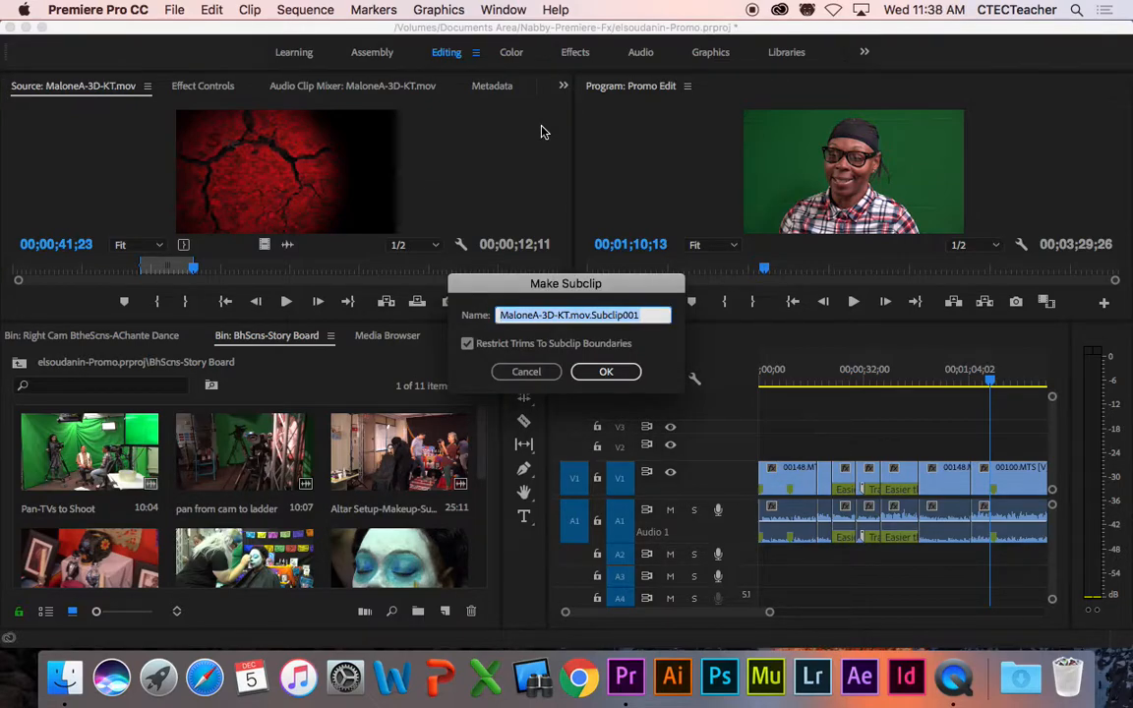
text(AC)
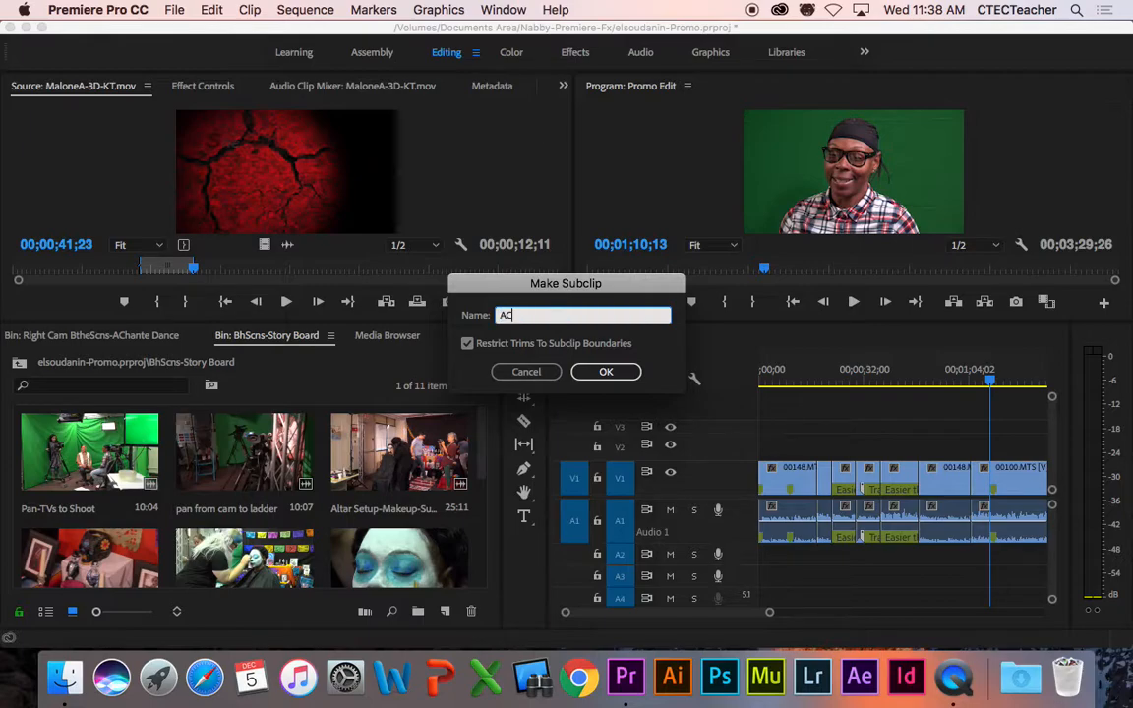
text(hante Pro)
text(ject)
text( MK)
key(BackSpace)
text(J)
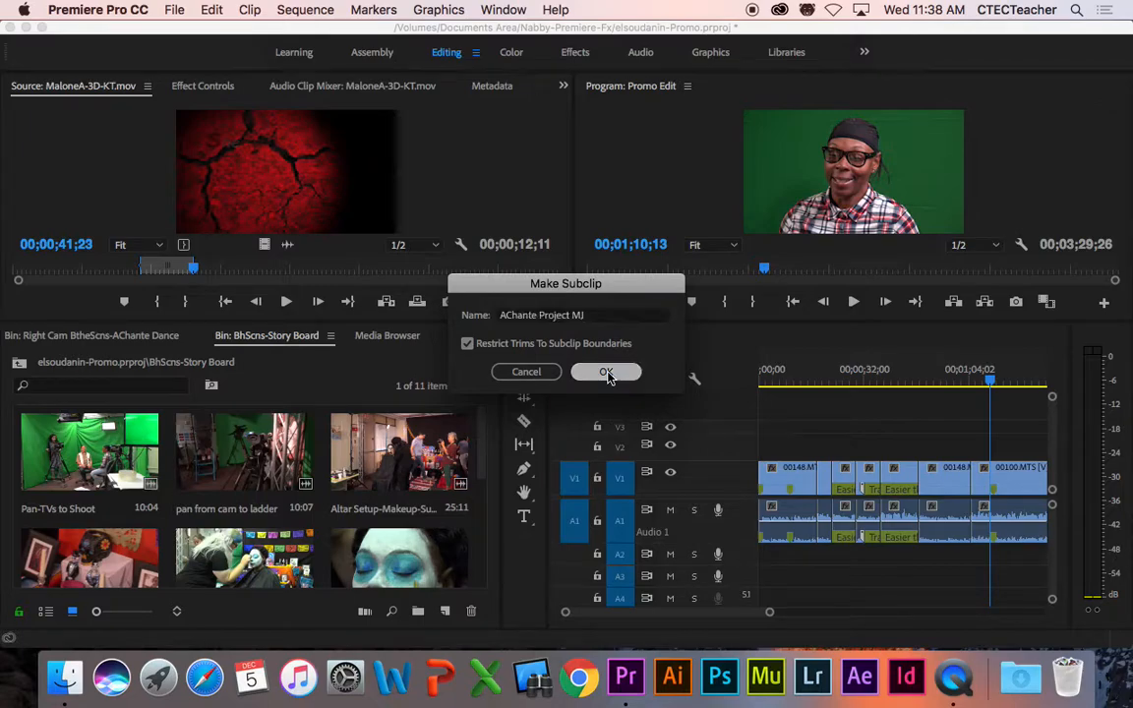
click(607, 373)
drag(347, 321, 347, 240)
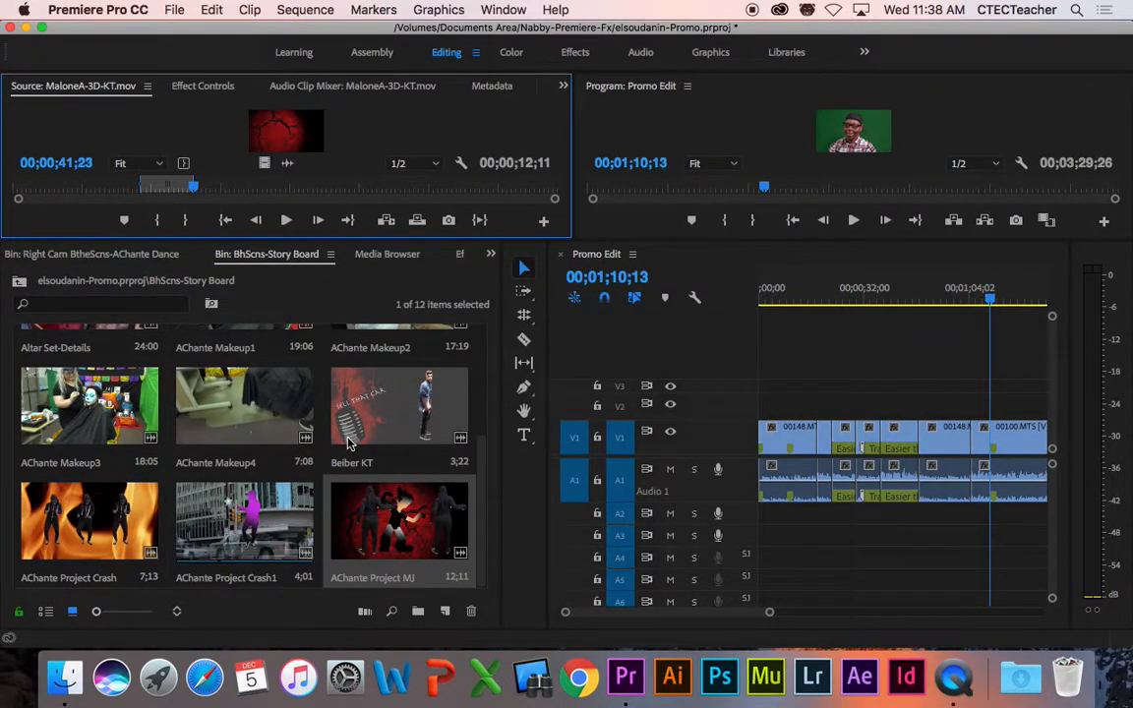
click(390, 412)
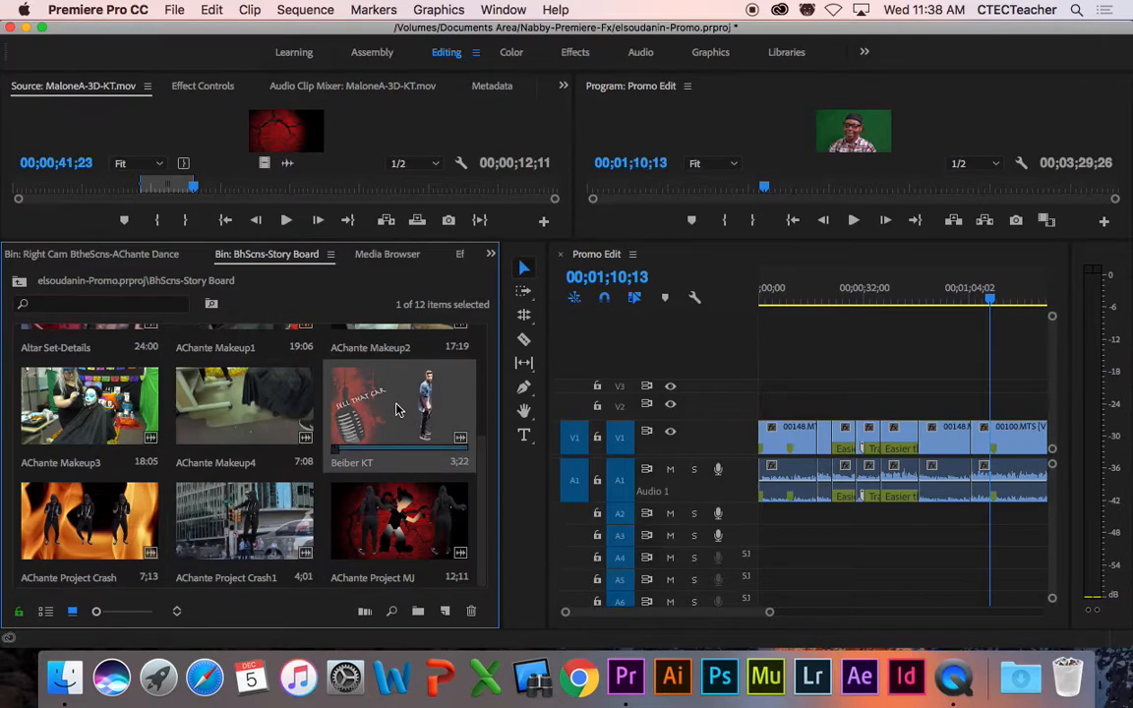
click(45, 610)
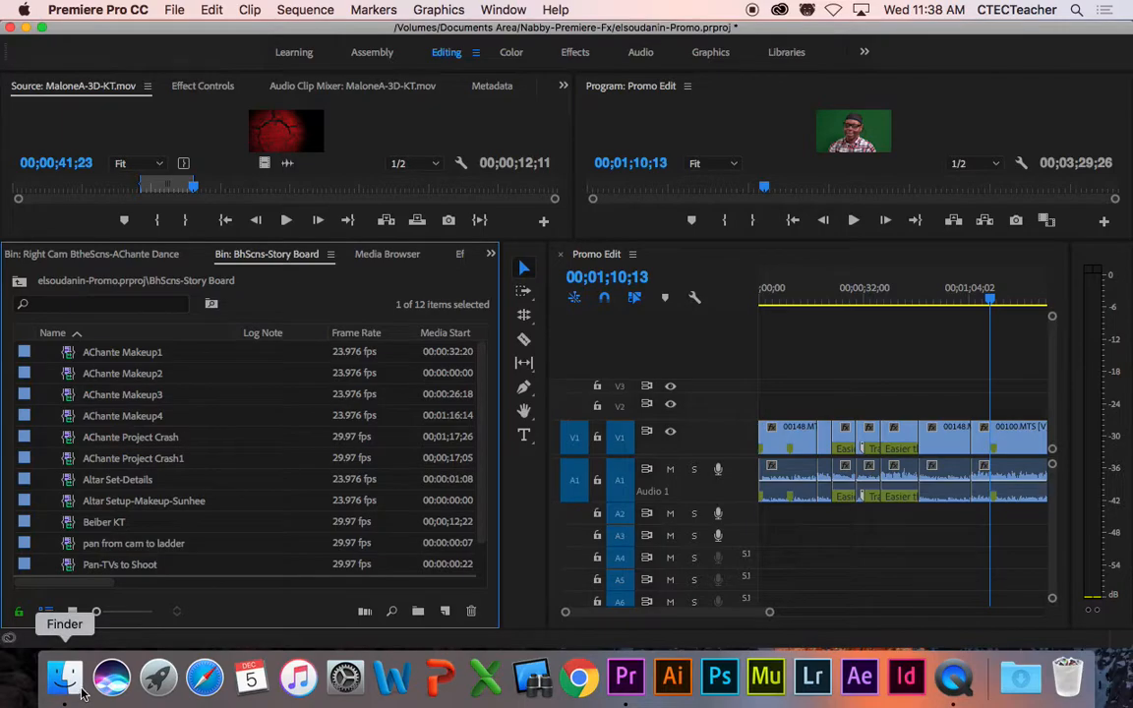
click(72, 612)
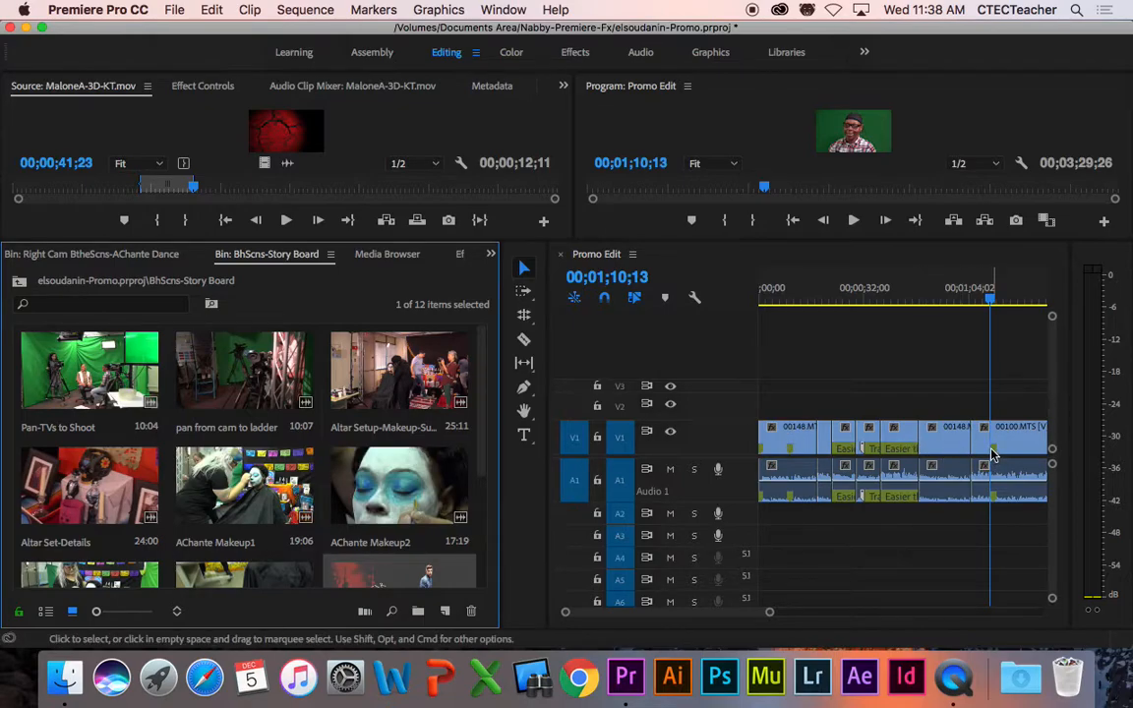
drag(486, 404, 473, 506)
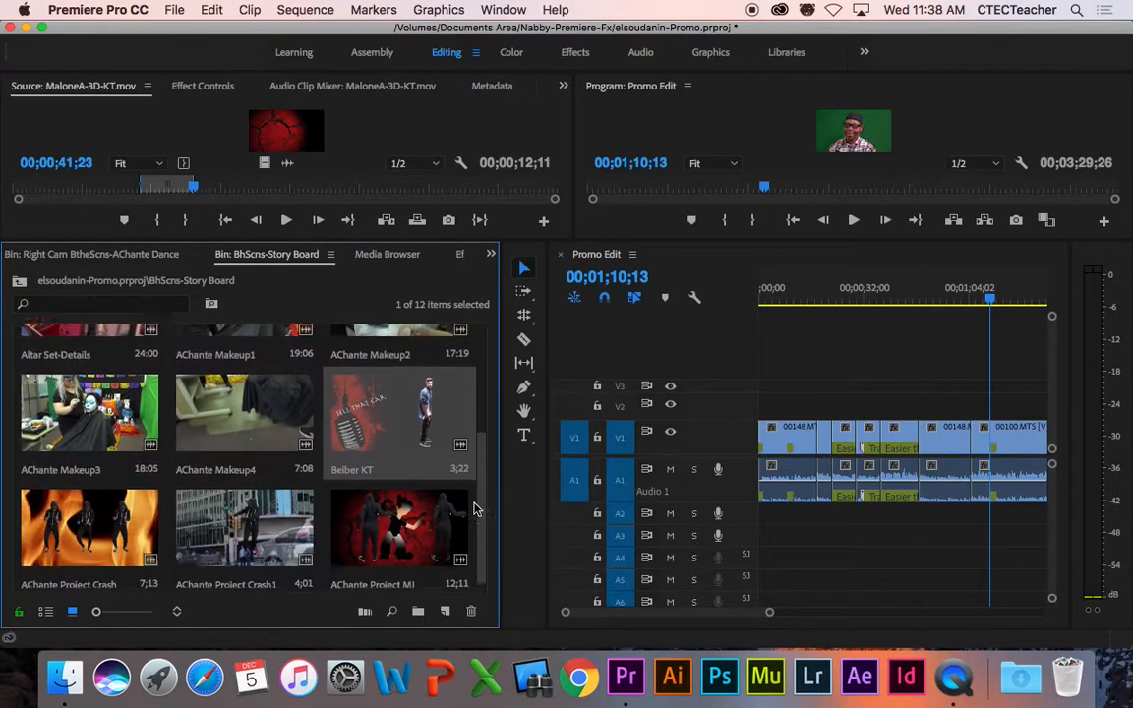
Step: Load Beiber KT into the Source Monitor, enlarge the monitors, and preview the sequence from 01;08;08
double_click(397, 411)
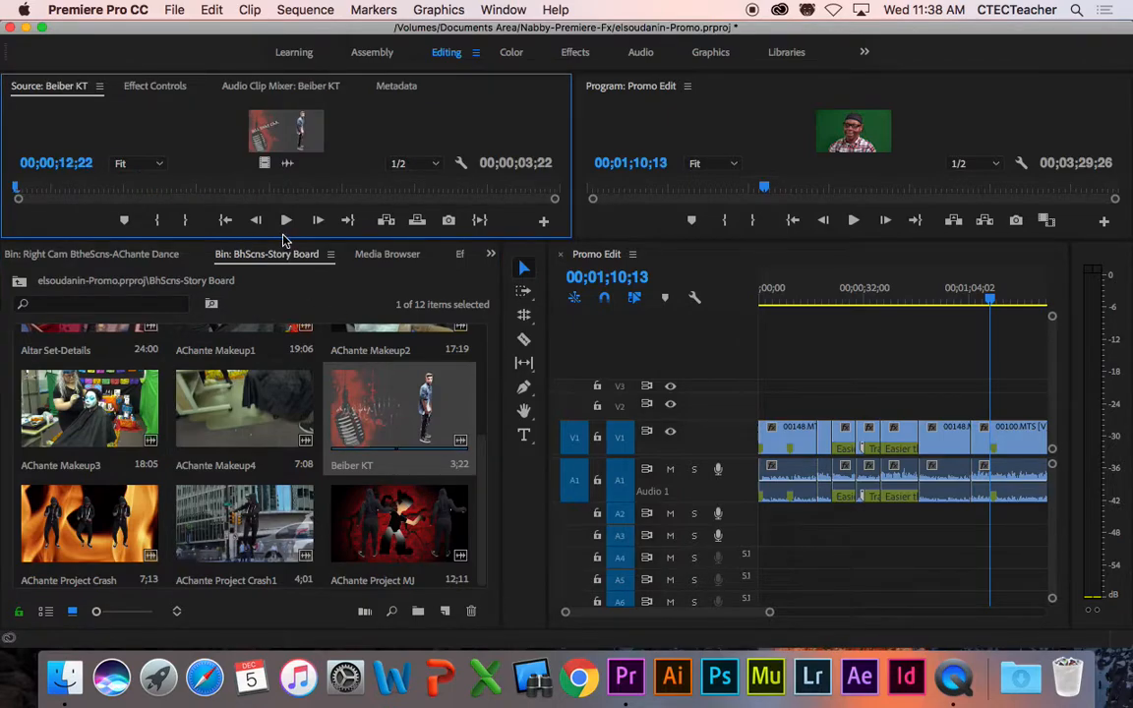
drag(285, 238, 299, 395)
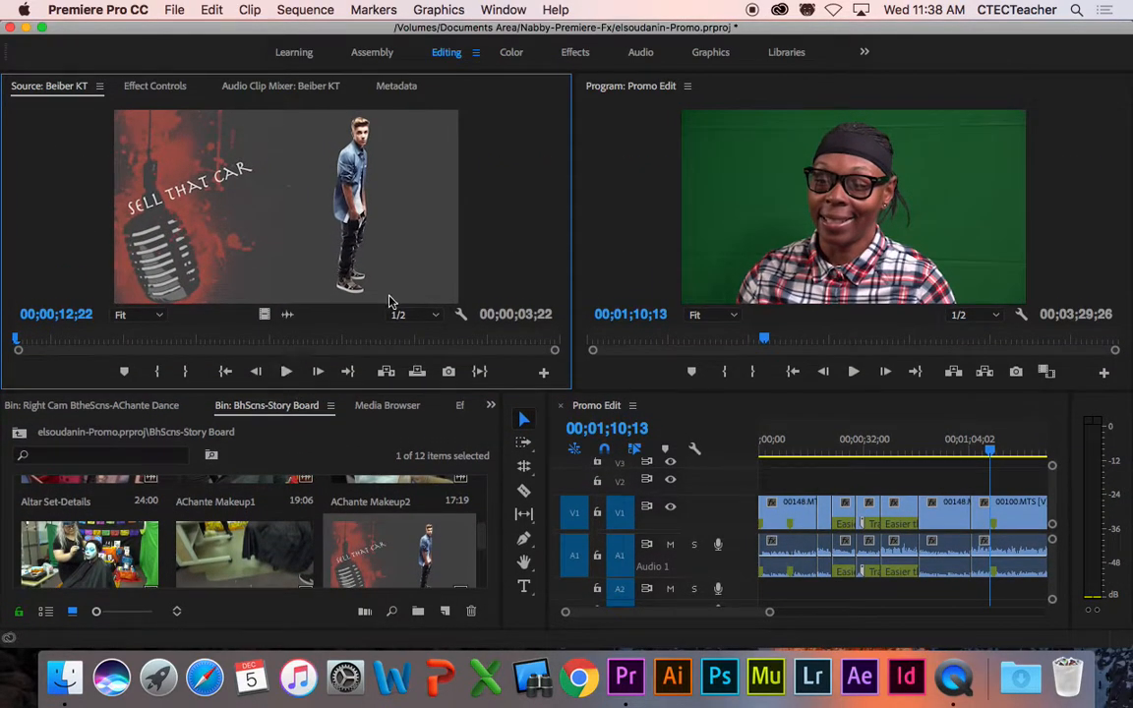
click(986, 454)
drag(987, 454, 980, 452)
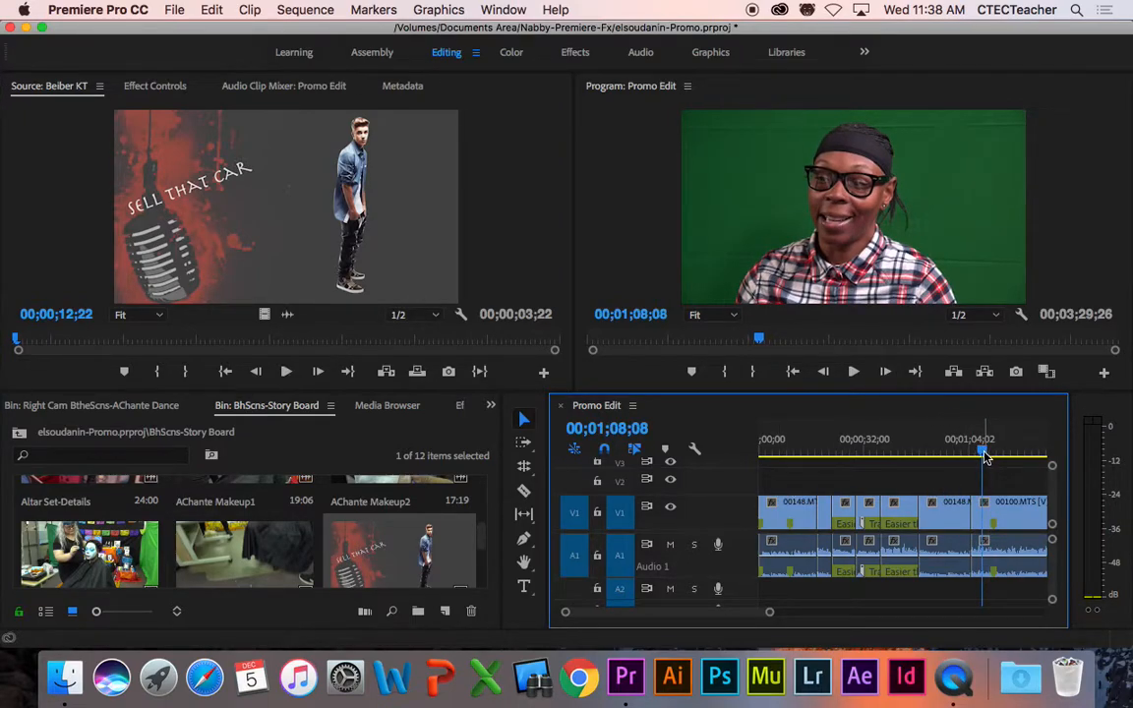
key(space)
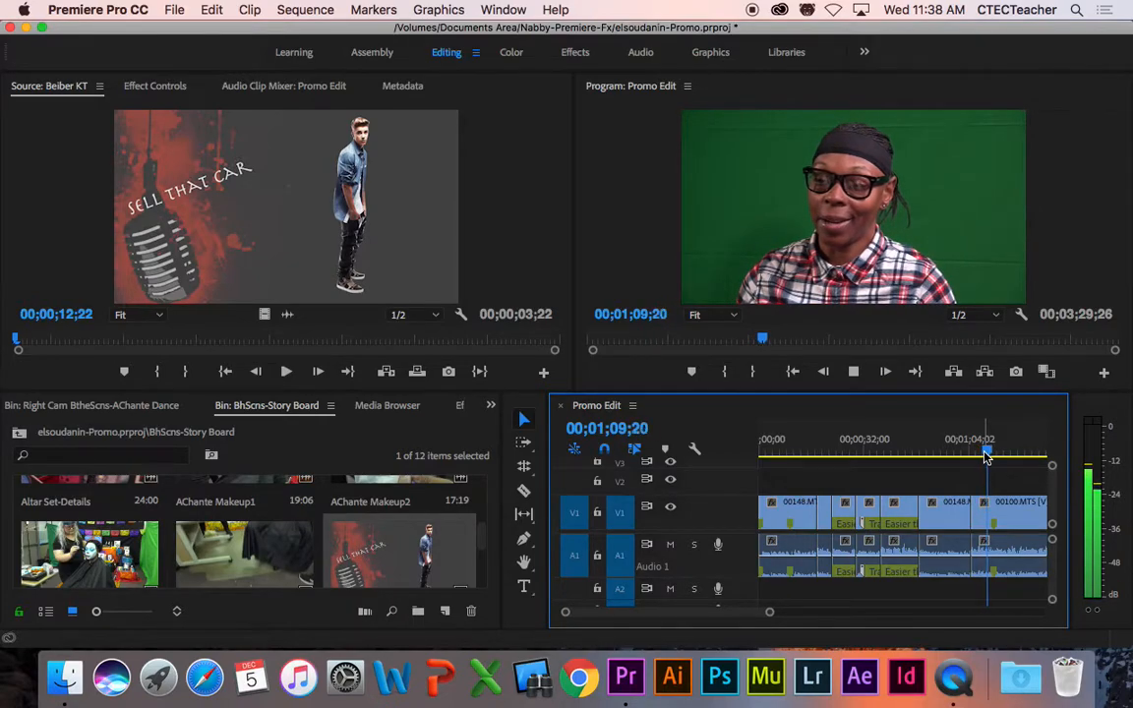
key(space)
Step: Preview the Beiber KT clip and mark a 2;28 In/Out range ending at 15;19
mouse_move(16, 343)
mouse_down()
mouse_move(81, 341)
mouse_move(19, 341)
mouse_up()
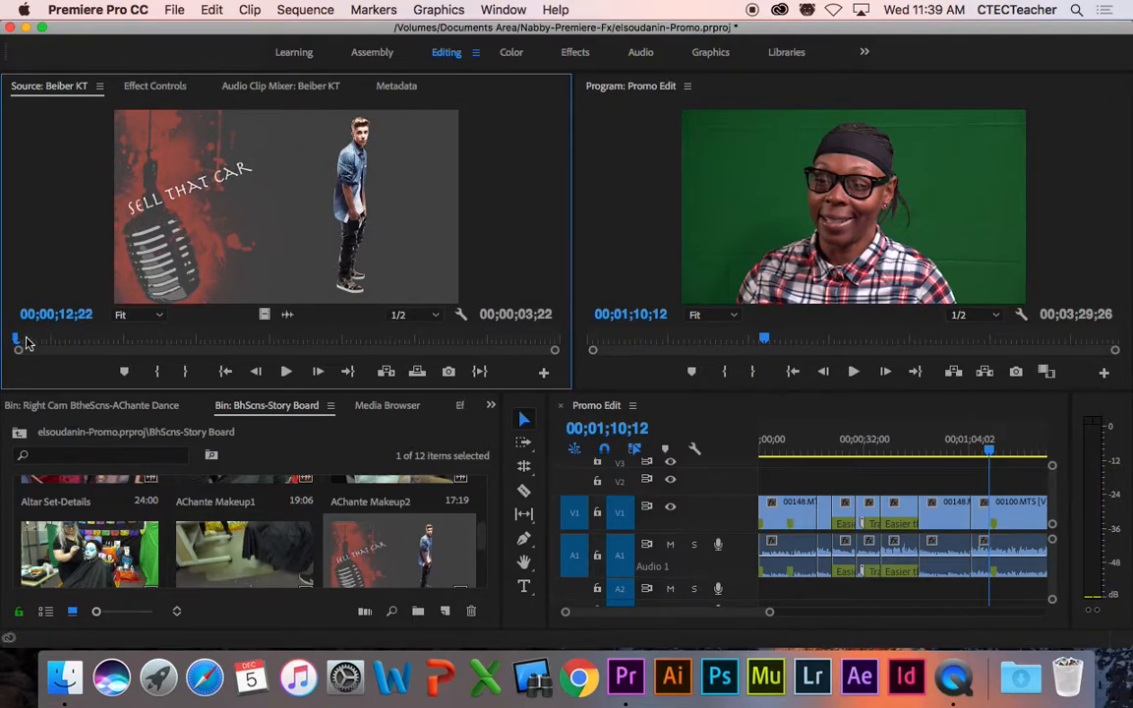
key(space)
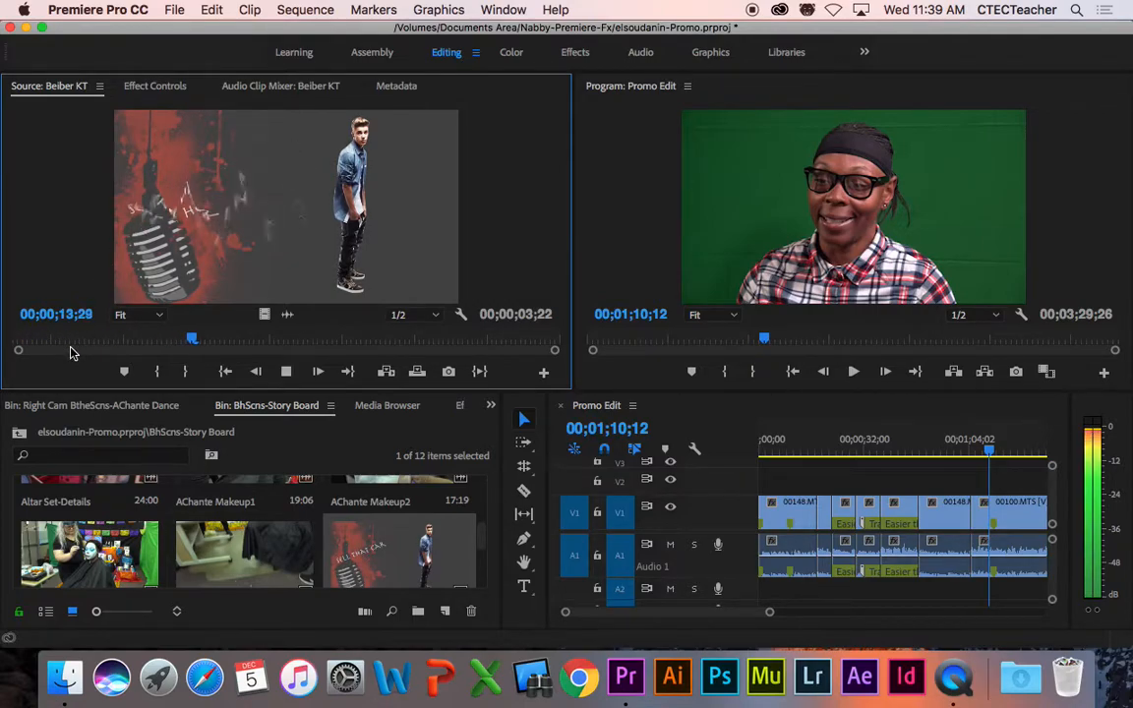
key(space)
drag(236, 337, 26, 338)
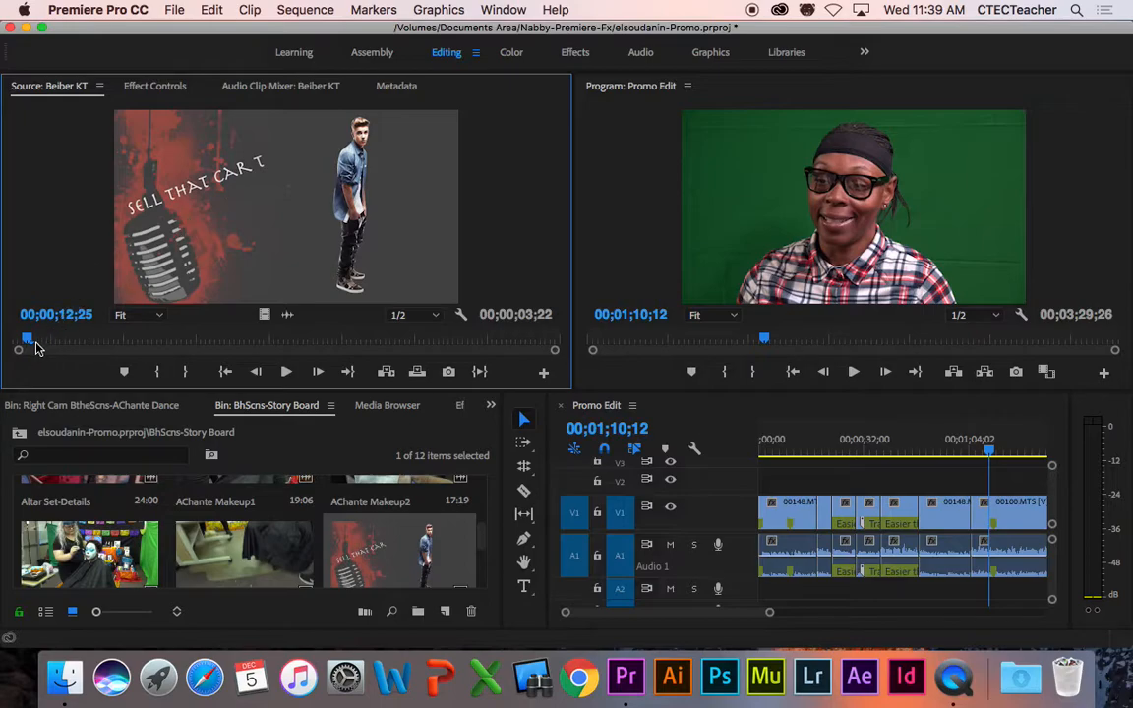
drag(26, 343, 49, 346)
key(i)
key(space)
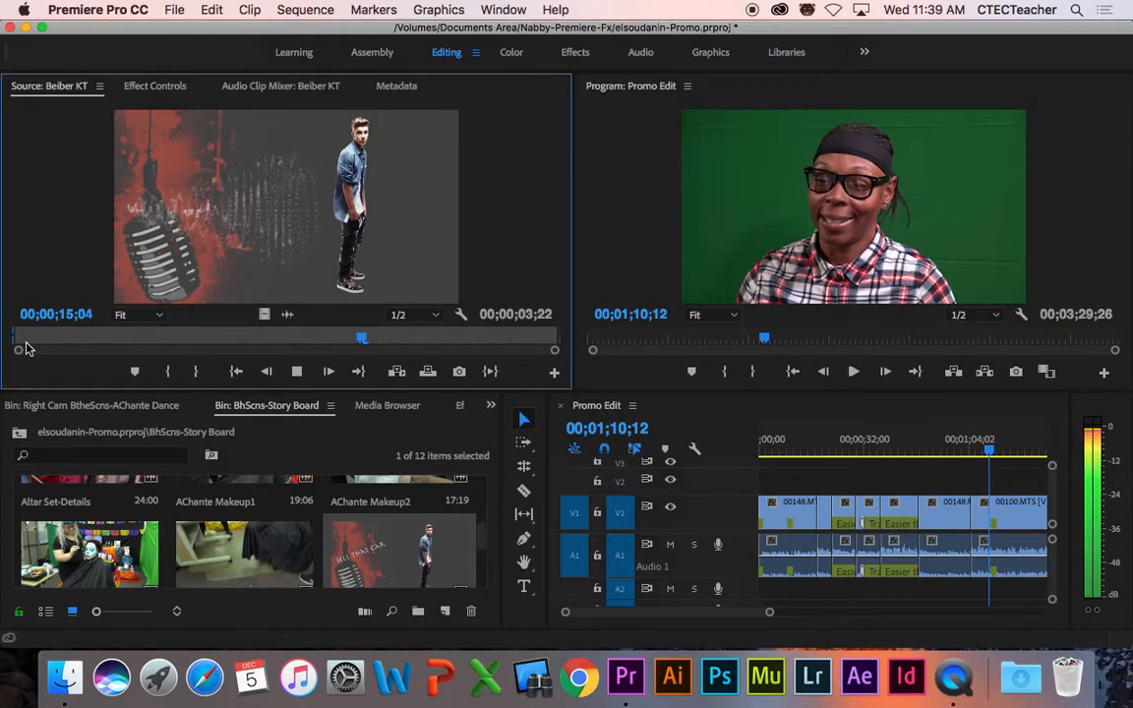
key(space)
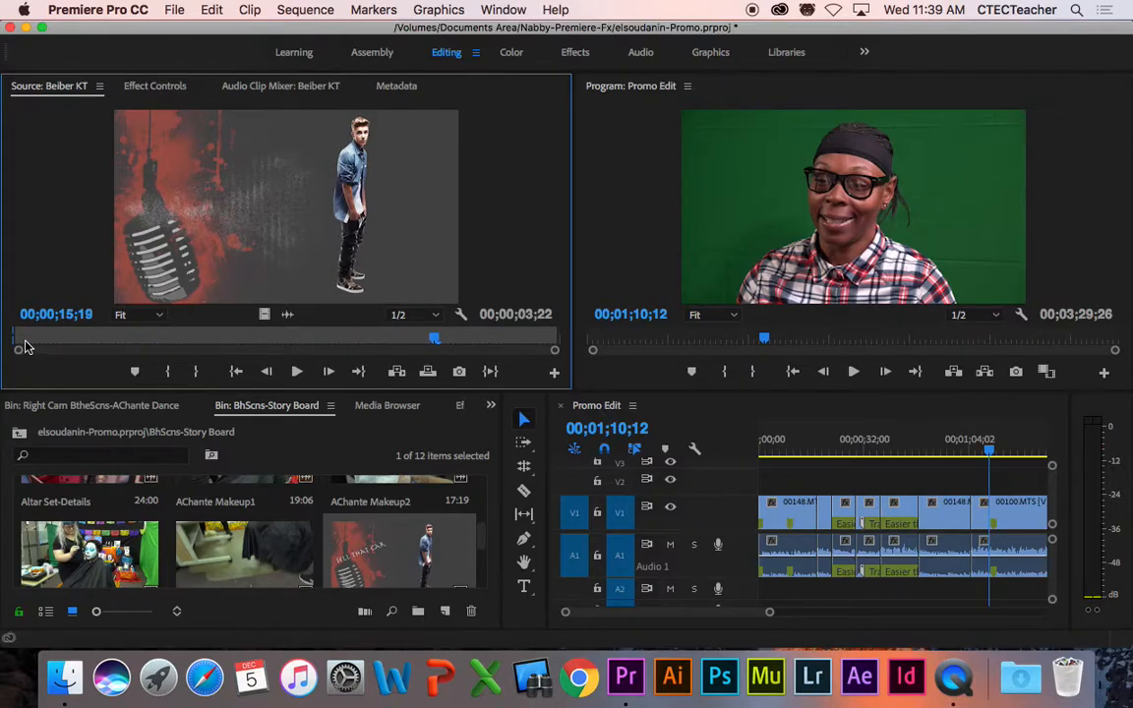
key(o)
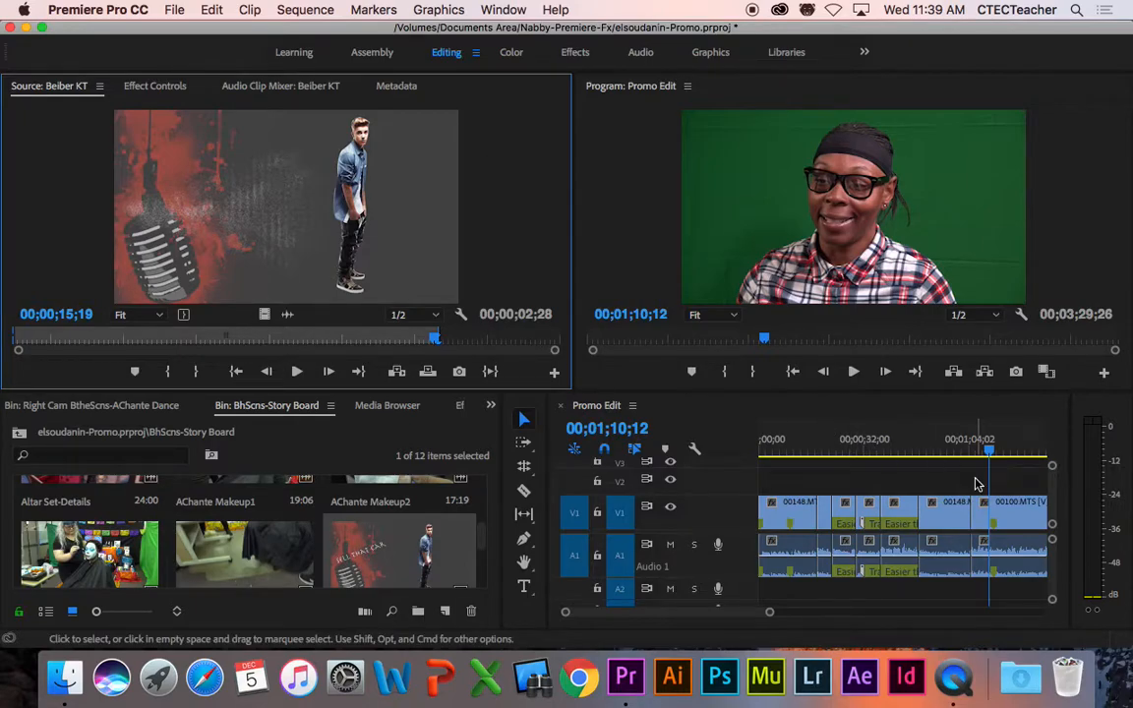
Step: Place only the marked Beiber KT video above the interview and play the cutaway
drag(927, 391, 932, 334)
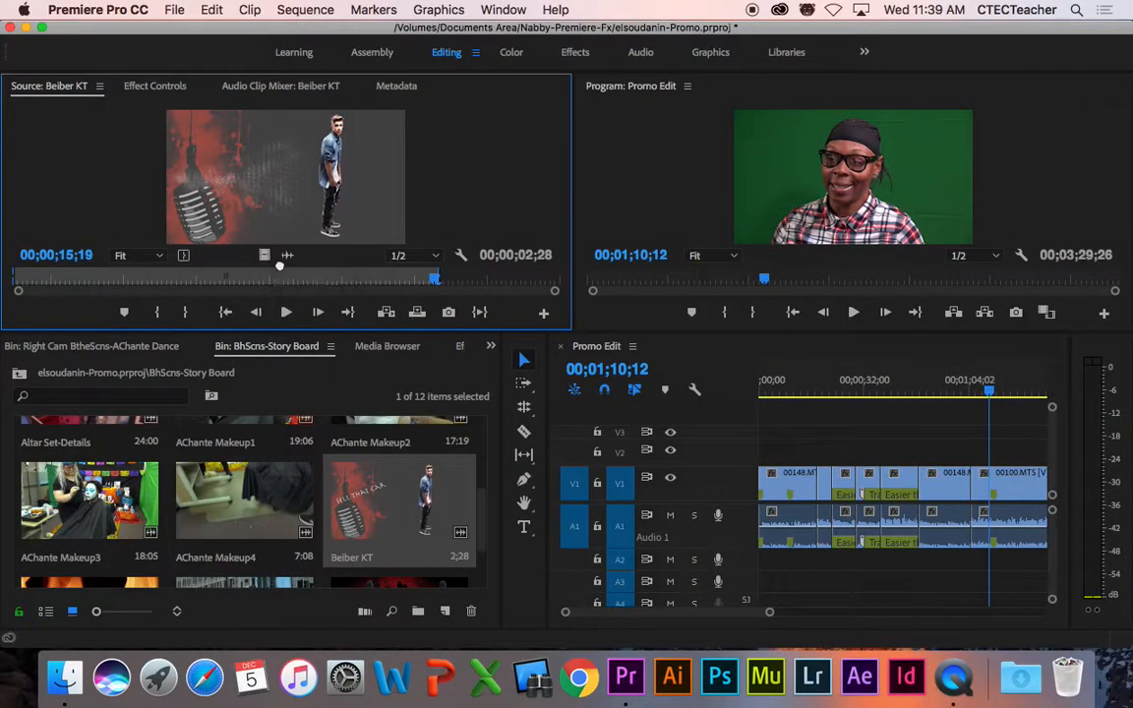
drag(411, 244, 1005, 458)
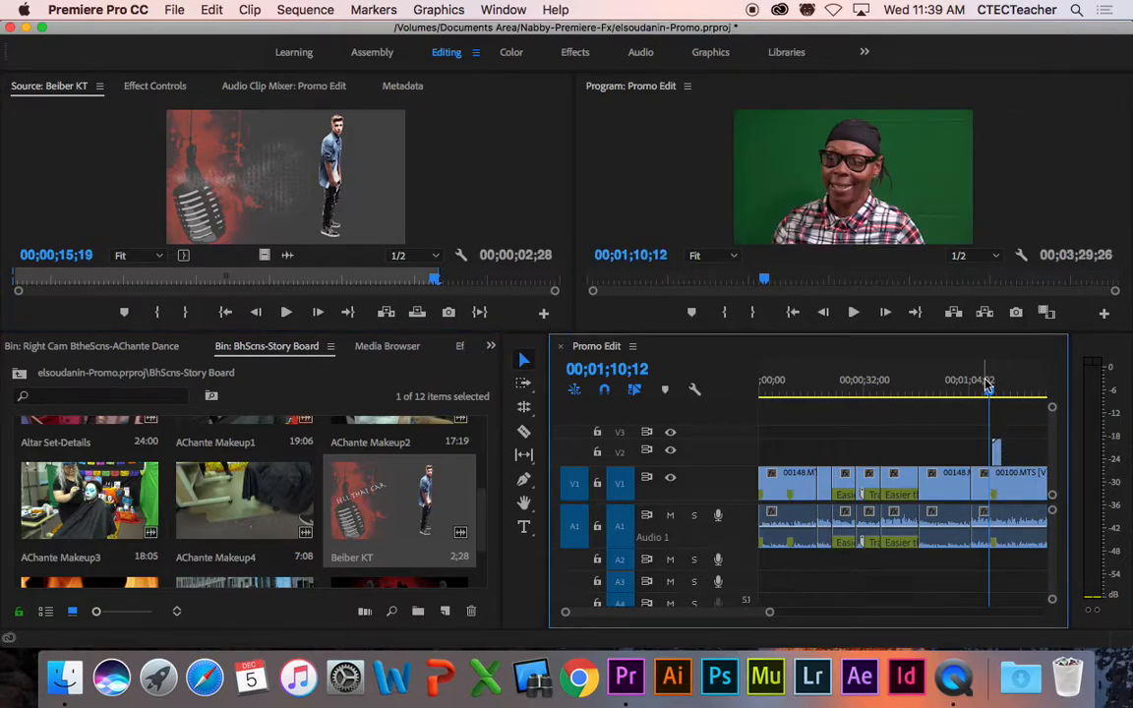
drag(771, 612, 786, 612)
key(space)
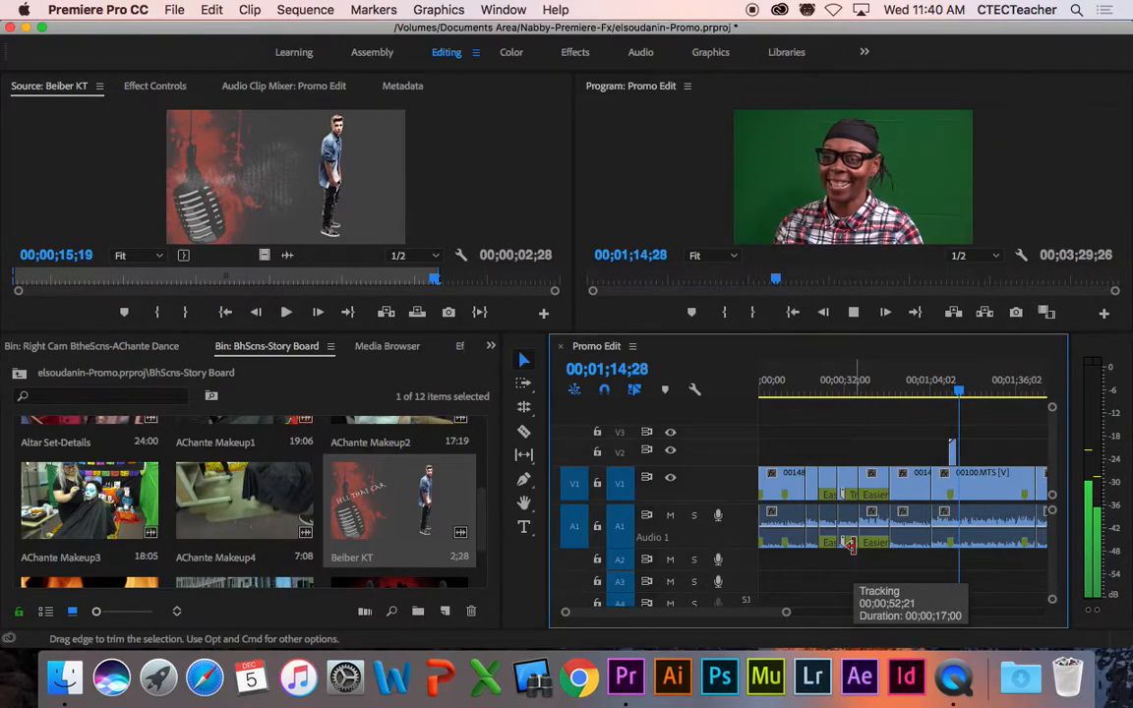
key(space)
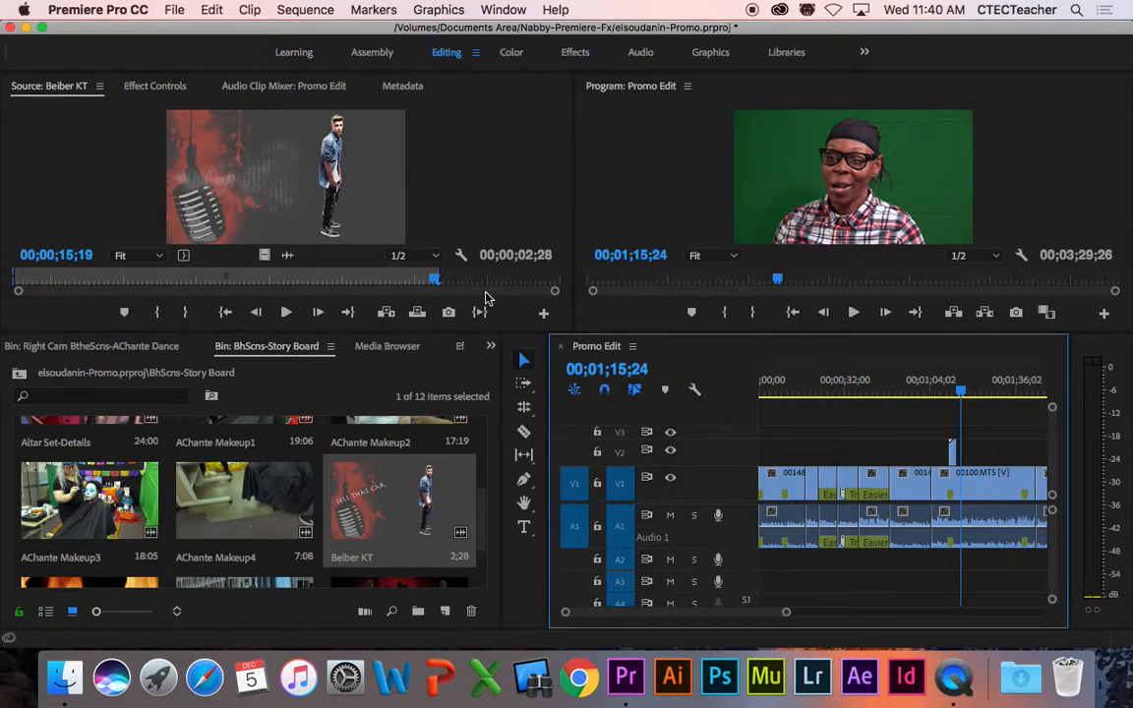
Step: Replay the cutaway from 01;10;16, then set the playhead to 01;08;27
drag(960, 393, 949, 398)
key(space)
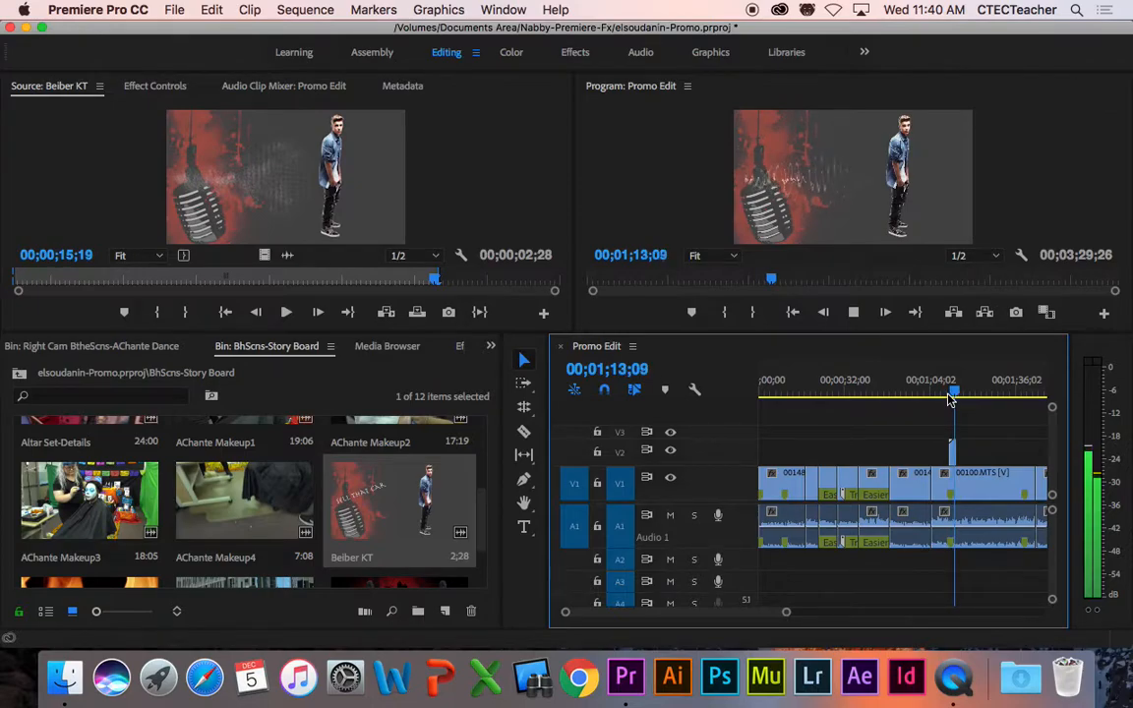
key(space)
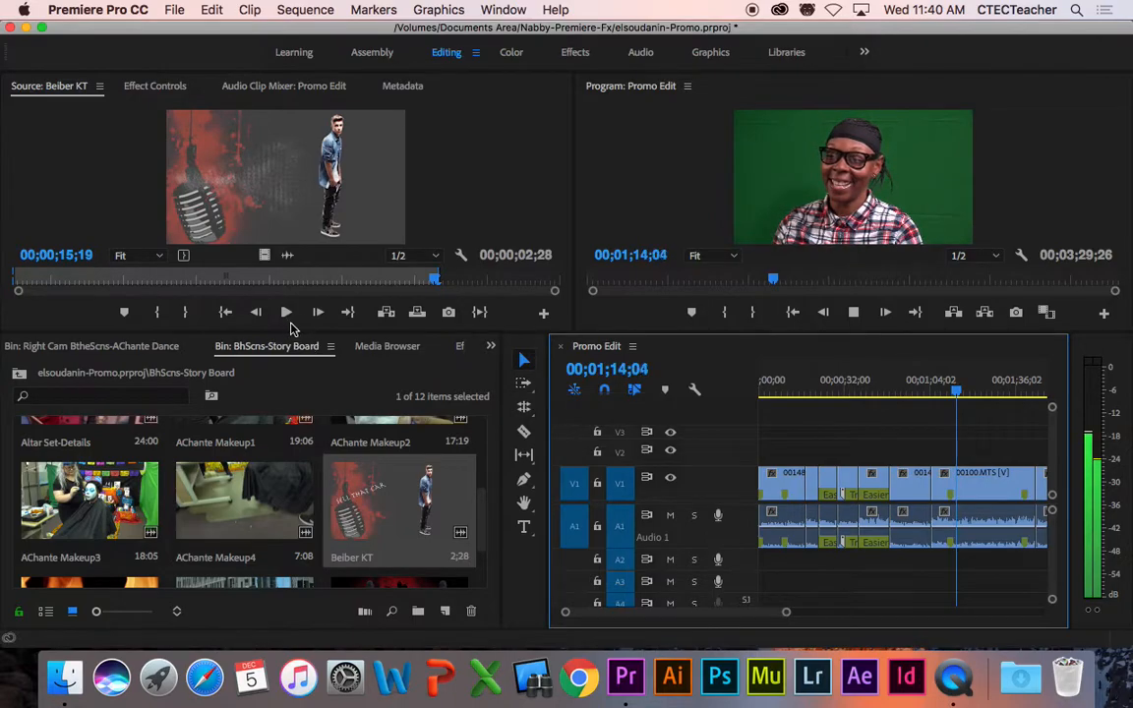
key(space)
click(942, 394)
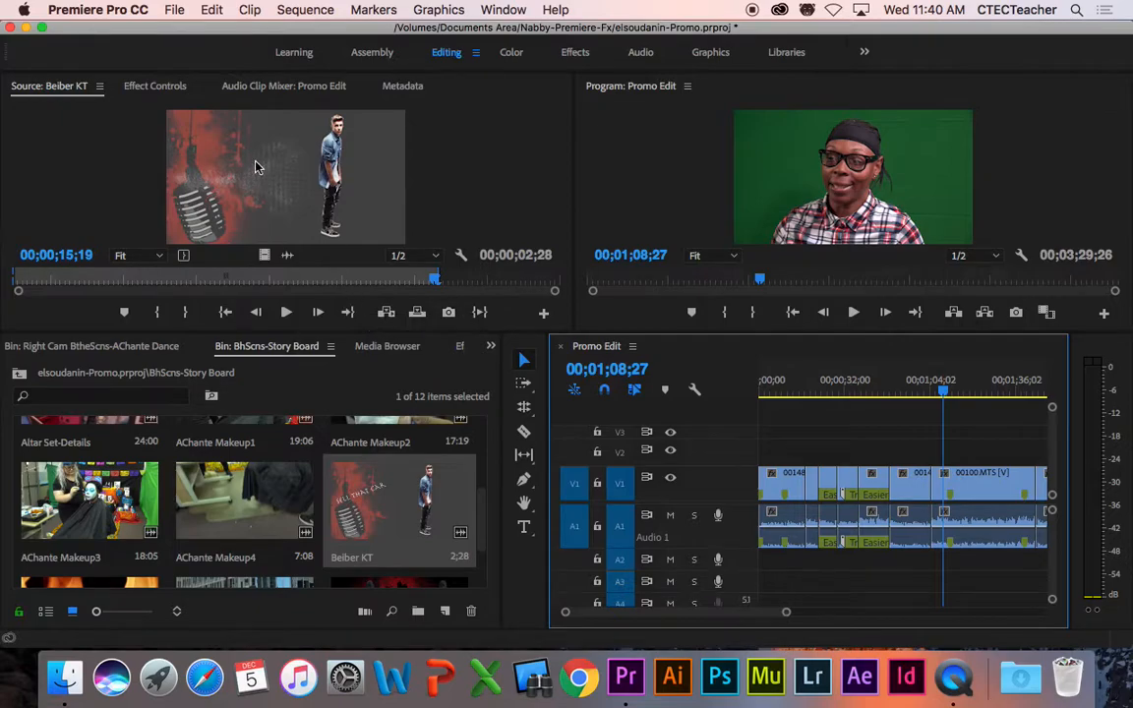
Step: Drop the marked Beiber KT clip onto V2 and A2 at 01;08;27 and widen the timeline
drag(272, 156, 950, 470)
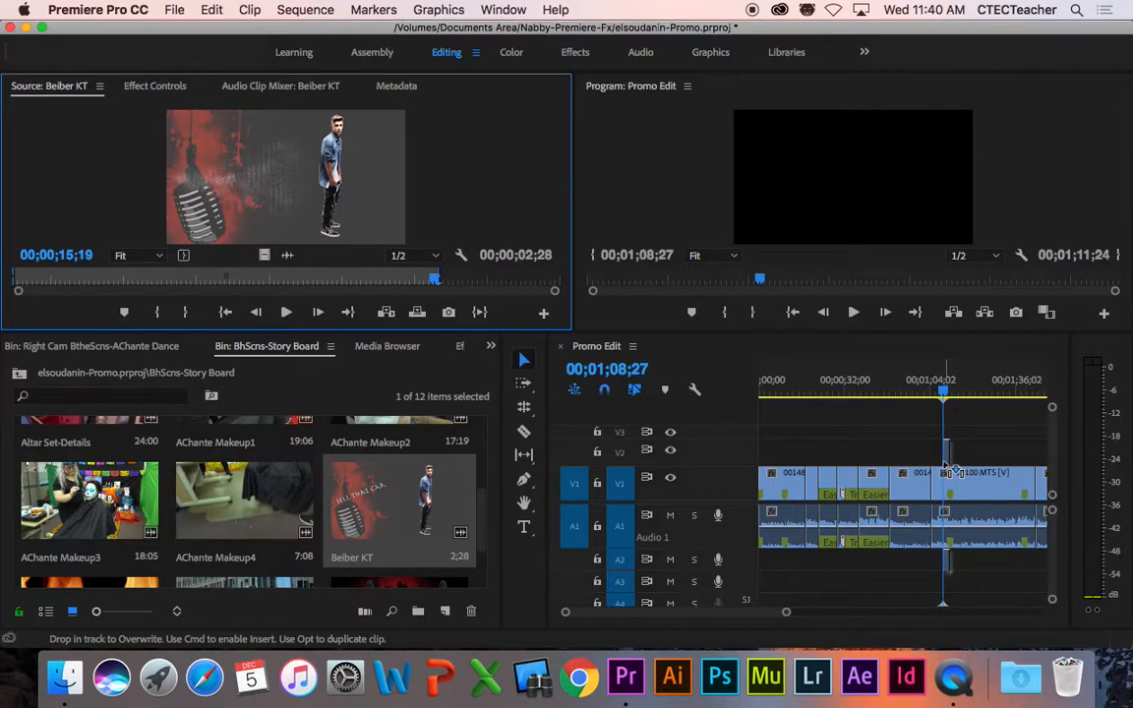
drag(950, 470, 950, 470)
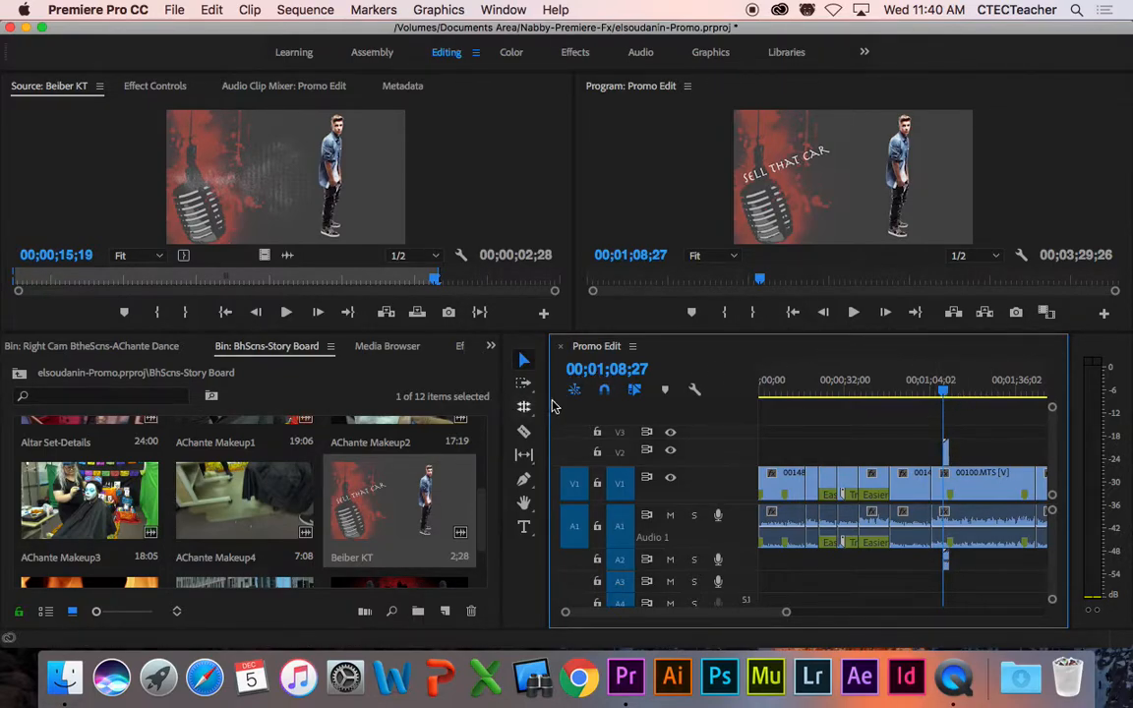
drag(1070, 419, 1106, 422)
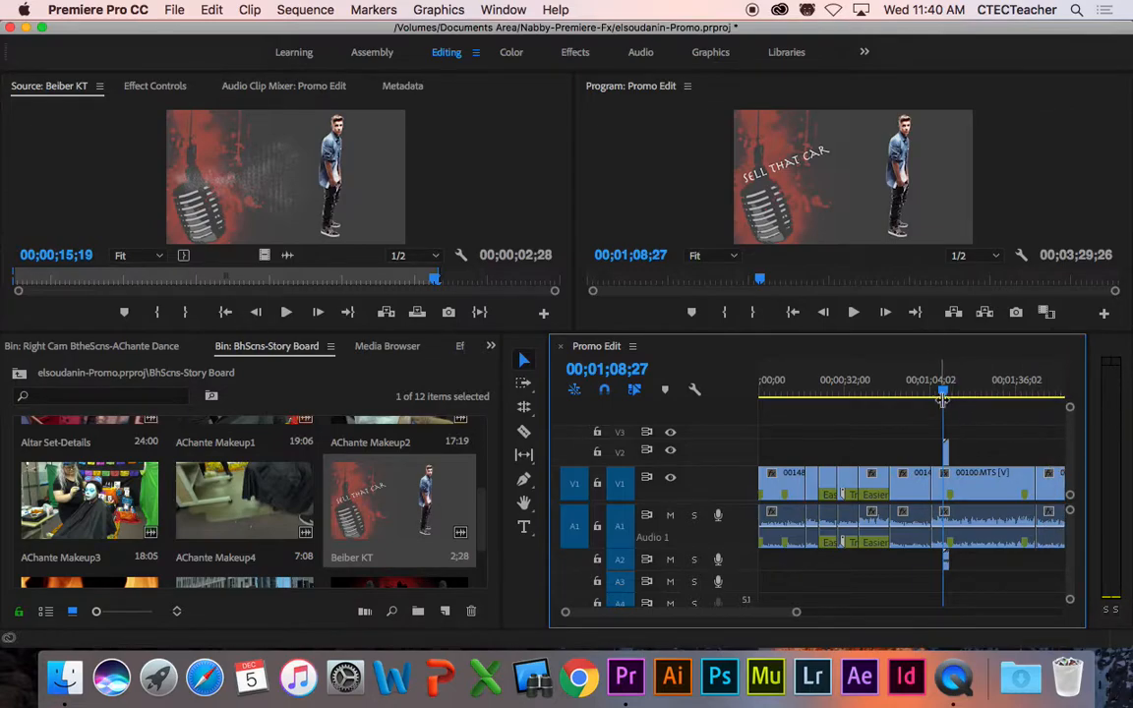
Step: Zoom the timeline in, play through the cutaway, and make the Audio 2 track taller
drag(943, 394, 939, 395)
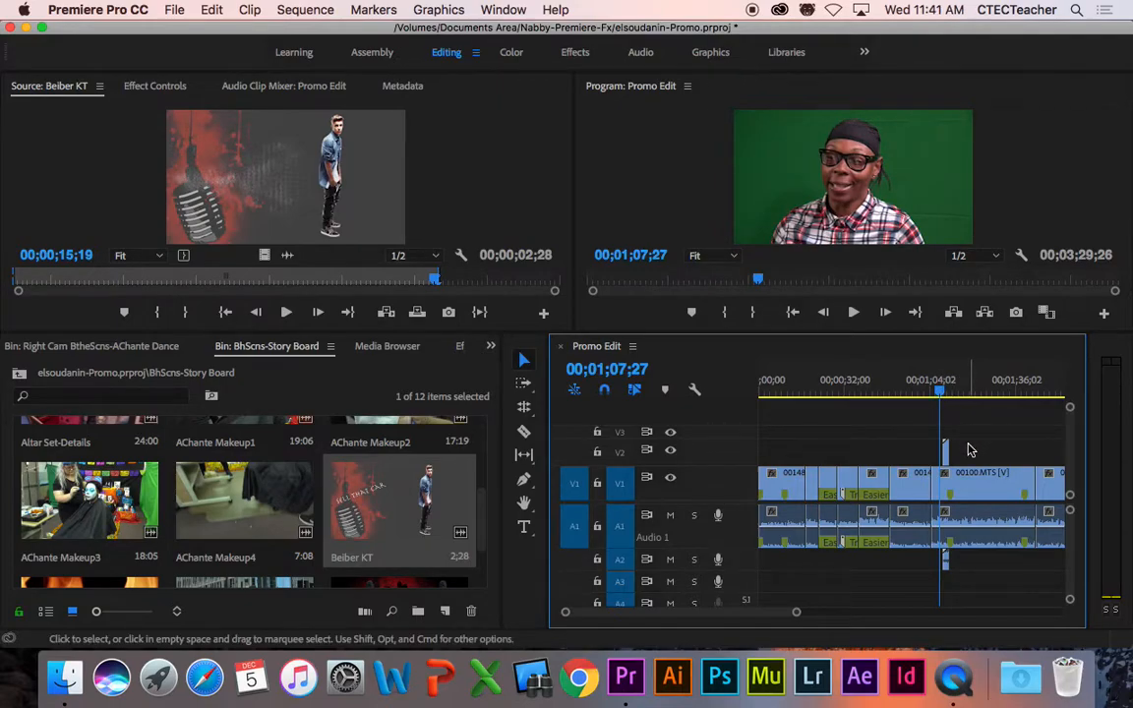
key(=)
key(=)
key(=)
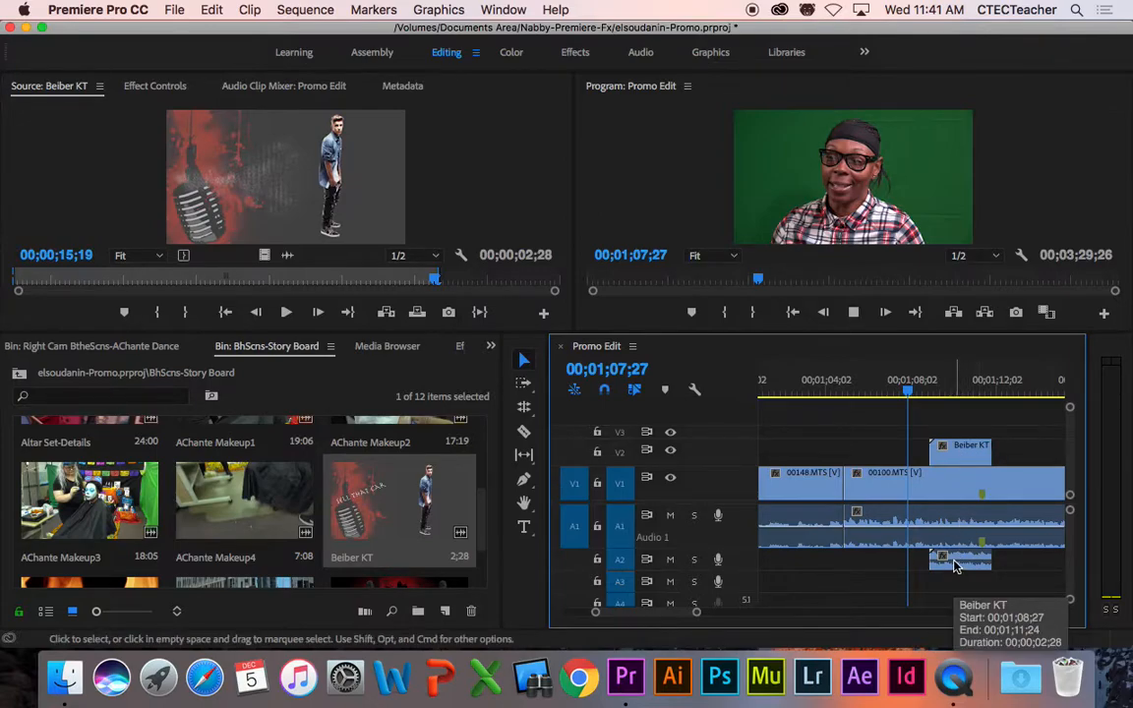
key(space)
key(space)
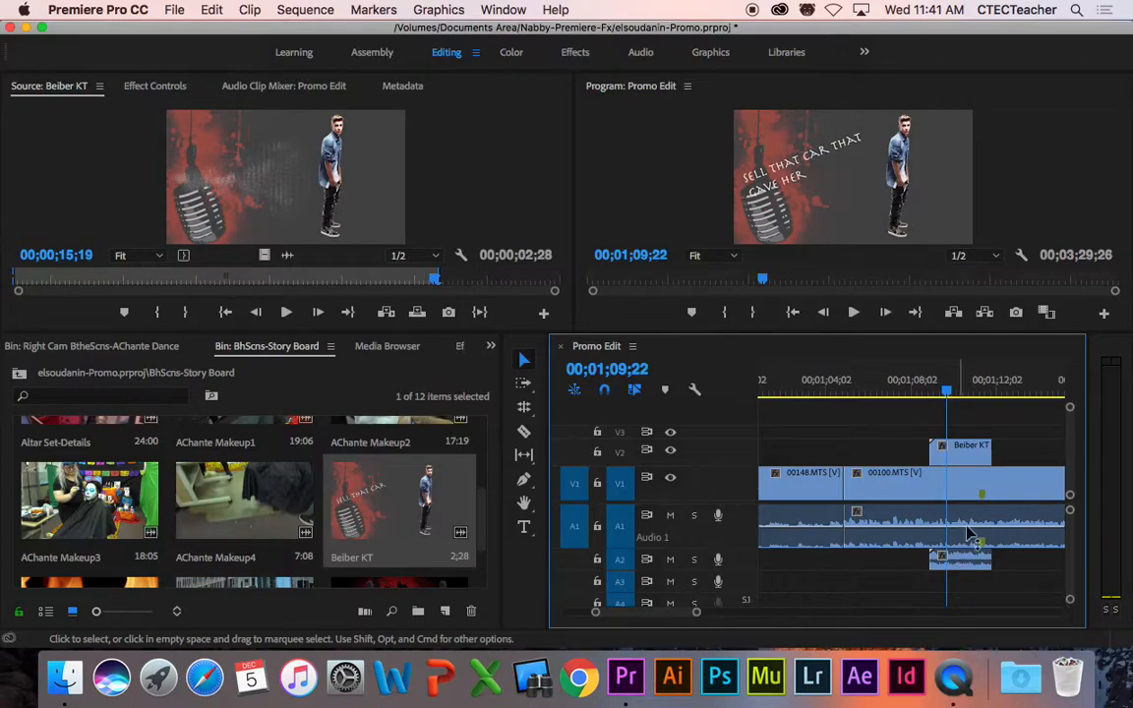
drag(747, 568, 759, 594)
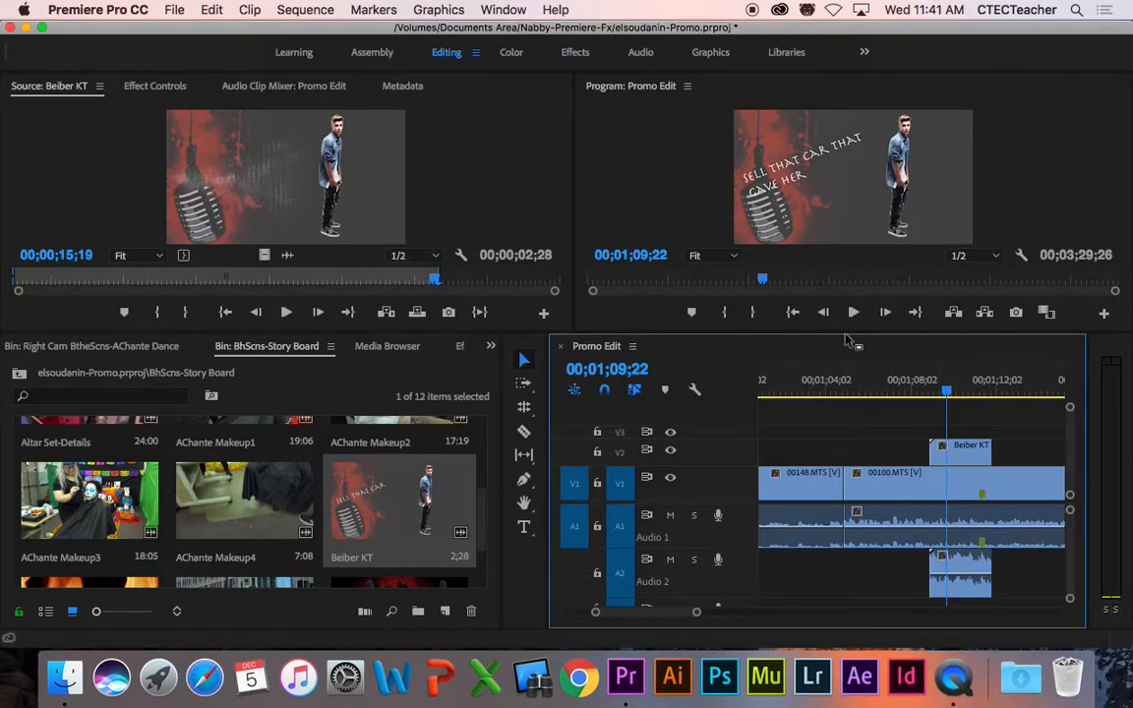
drag(848, 332, 848, 269)
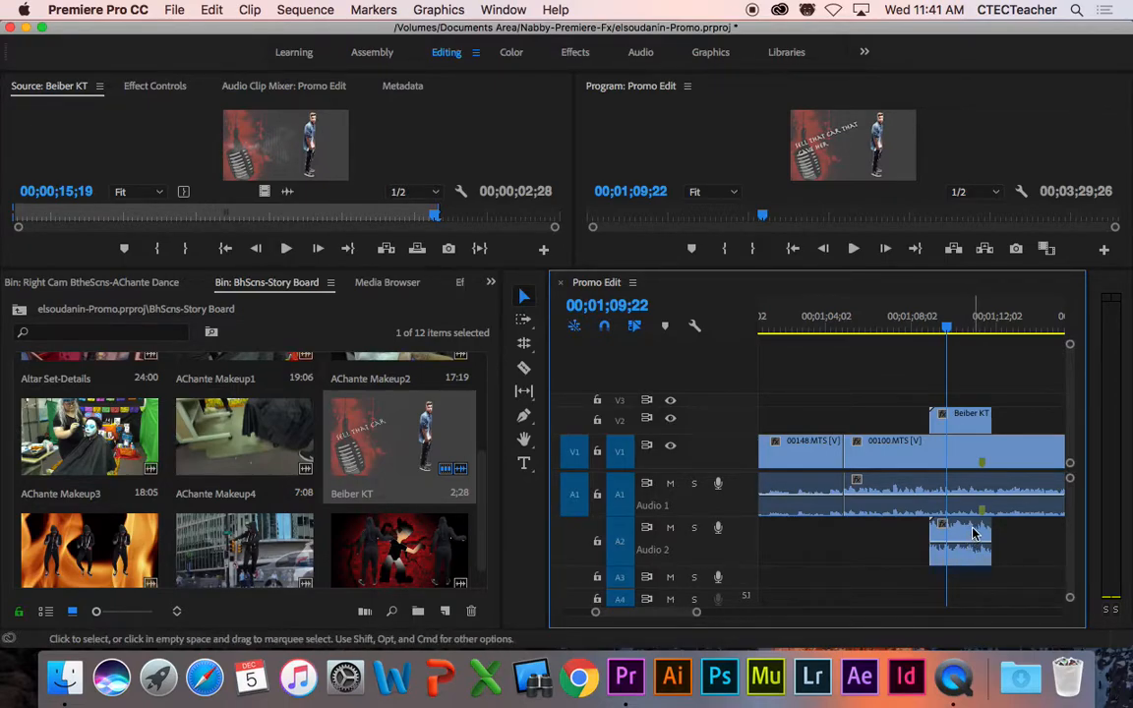
Step: Set Audio Gain on the A2 Beiber KT clip to adjust by -12 dB, then cue to 00;01;08;07
click(964, 535)
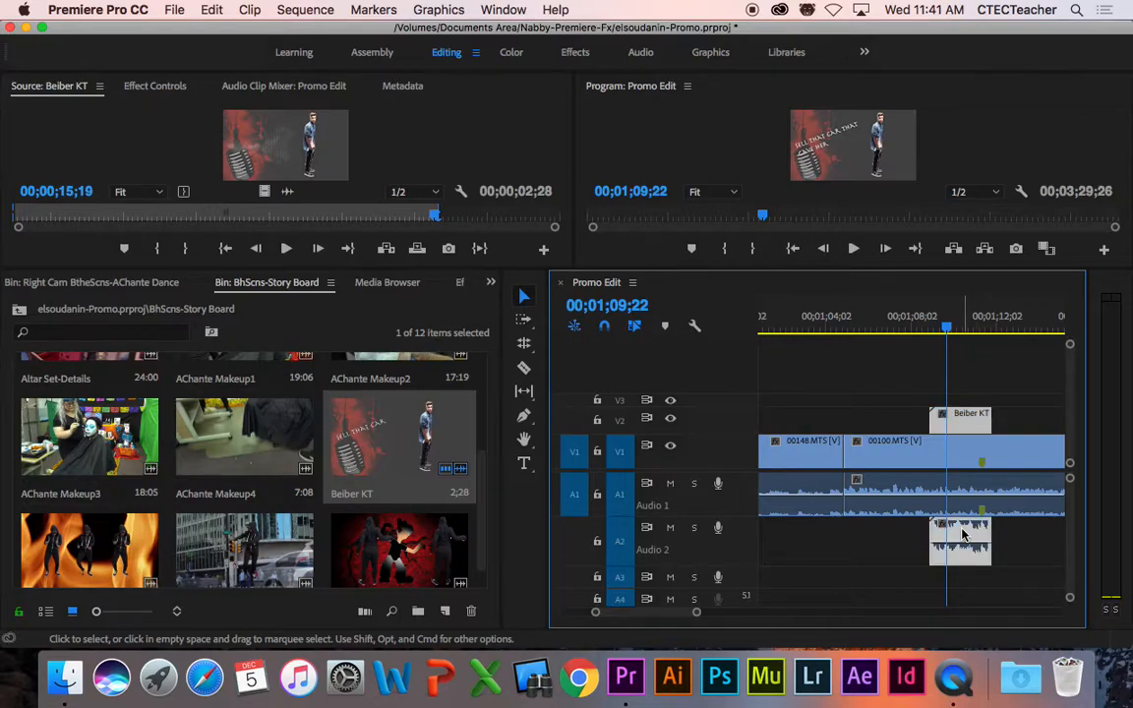
right_click(963, 535)
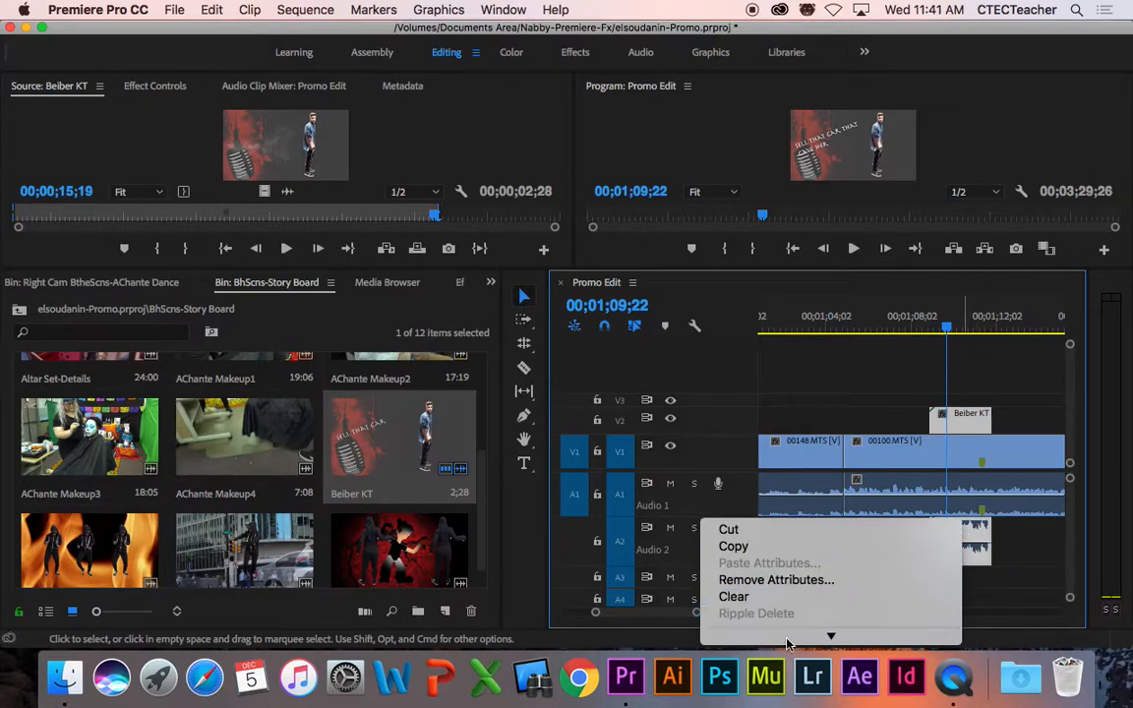
mouse_move(787, 643)
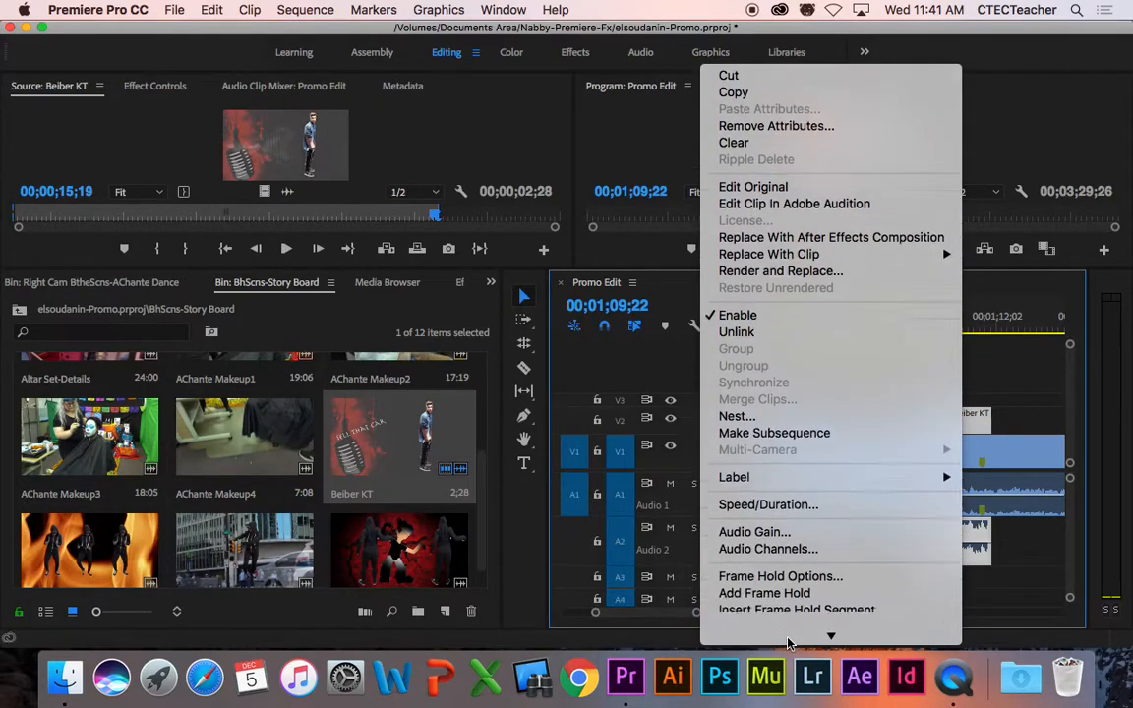
click(755, 431)
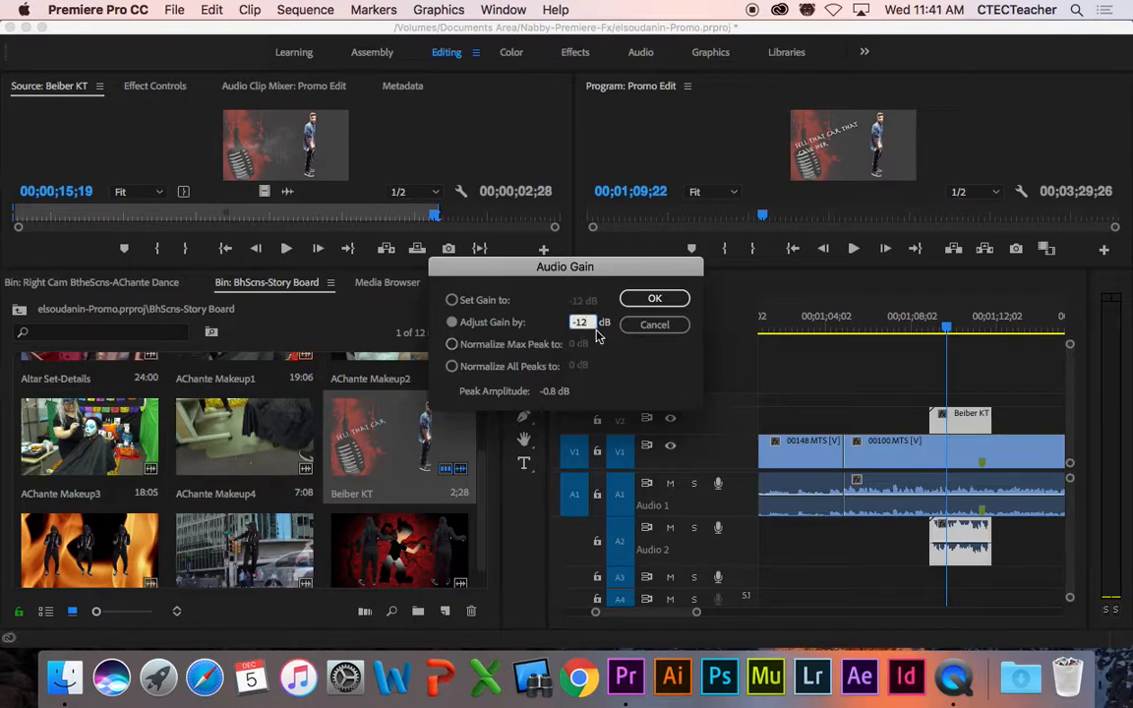
click(655, 298)
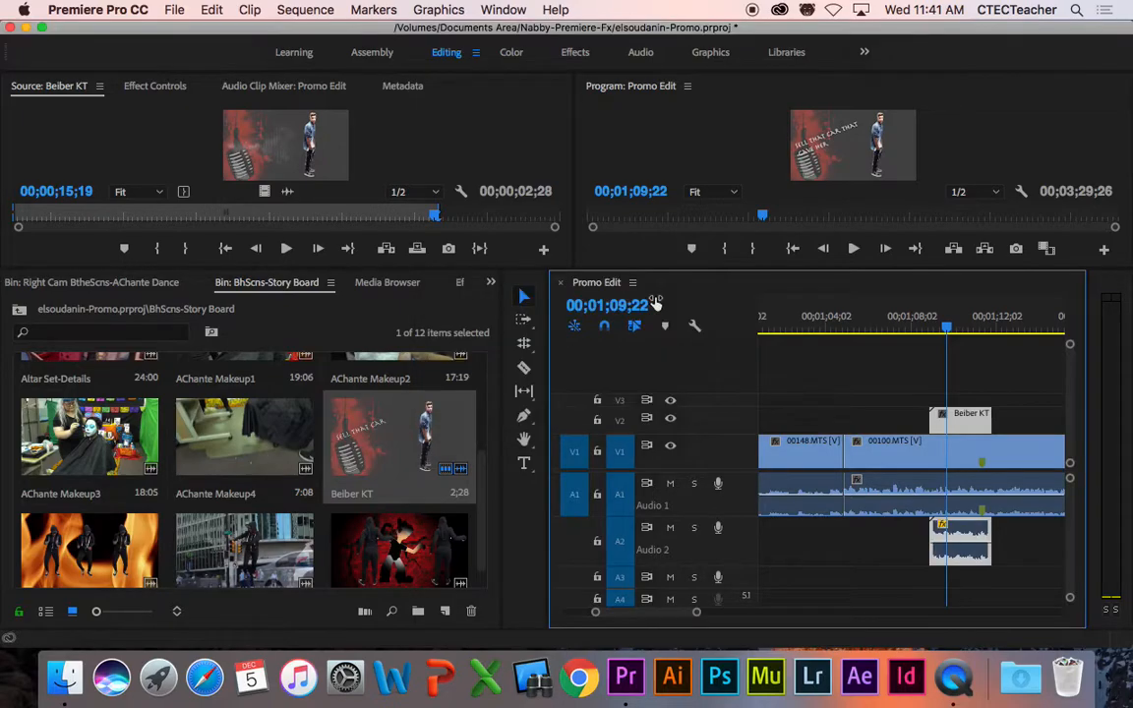
click(915, 318)
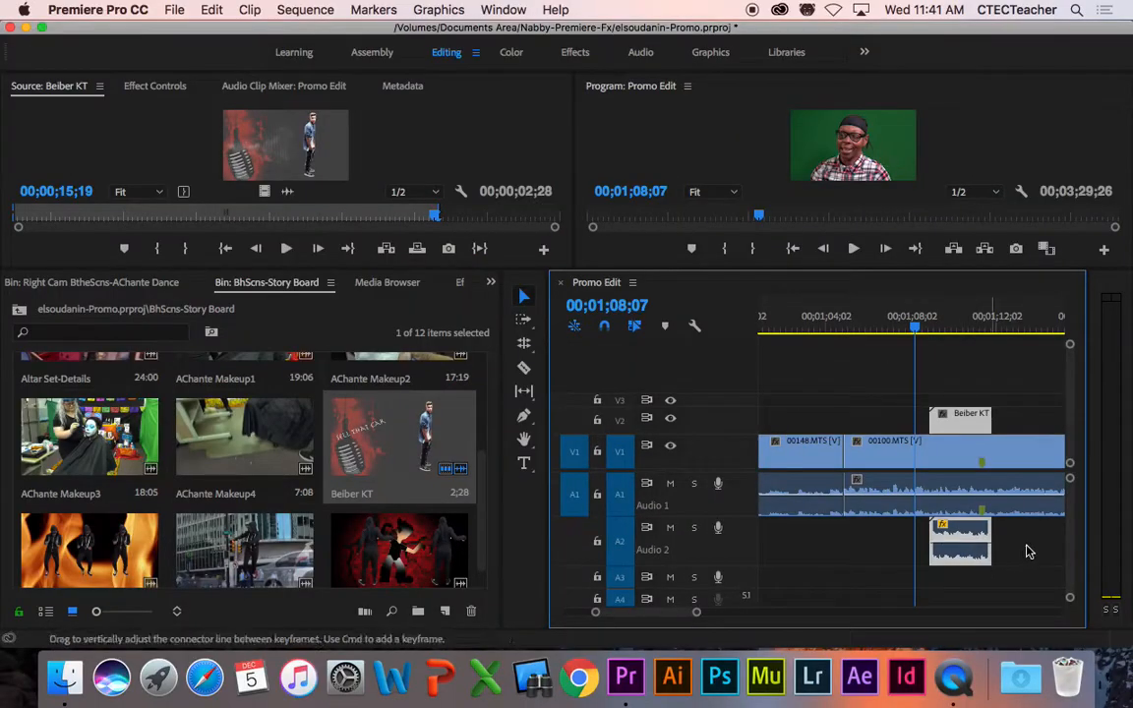
Step: Play the quieter audio, lower the A2 clip's volume line, and add four volume keyframes
key(space)
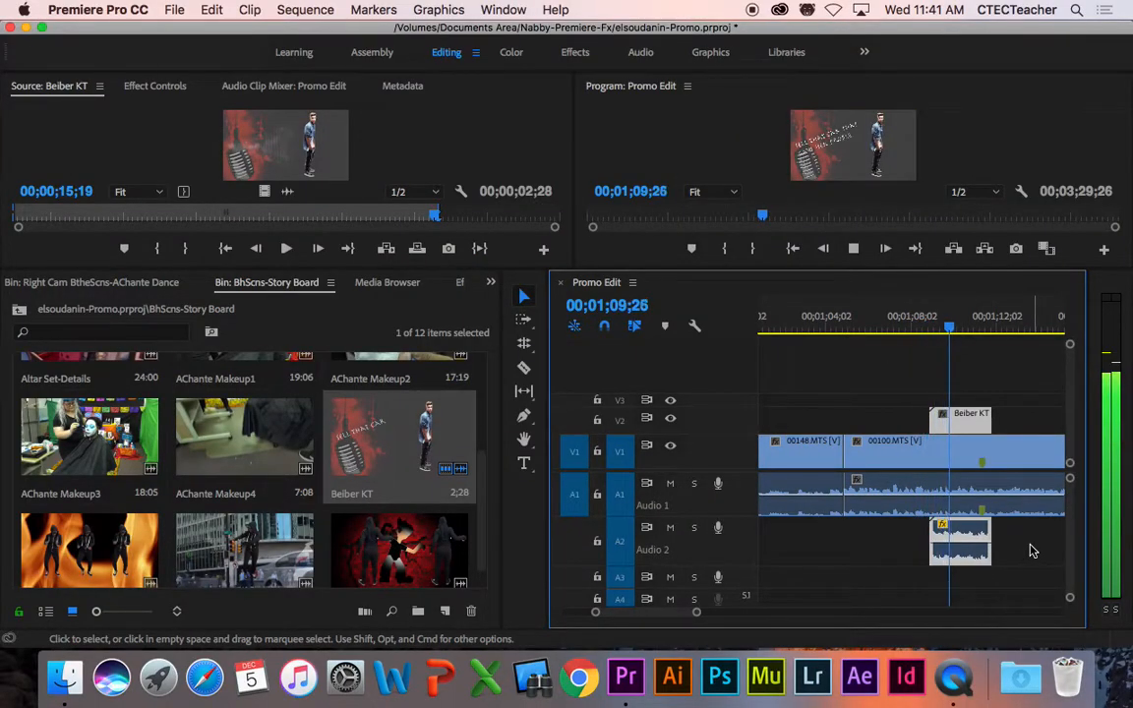
key(space)
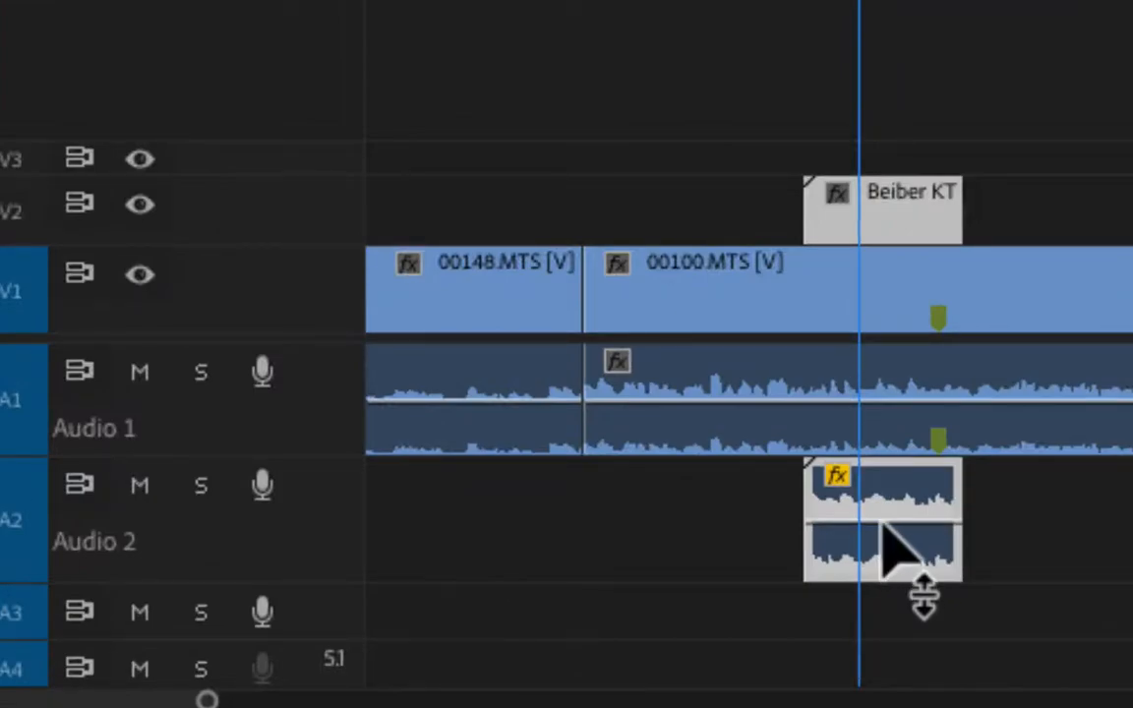
drag(881, 521, 852, 541)
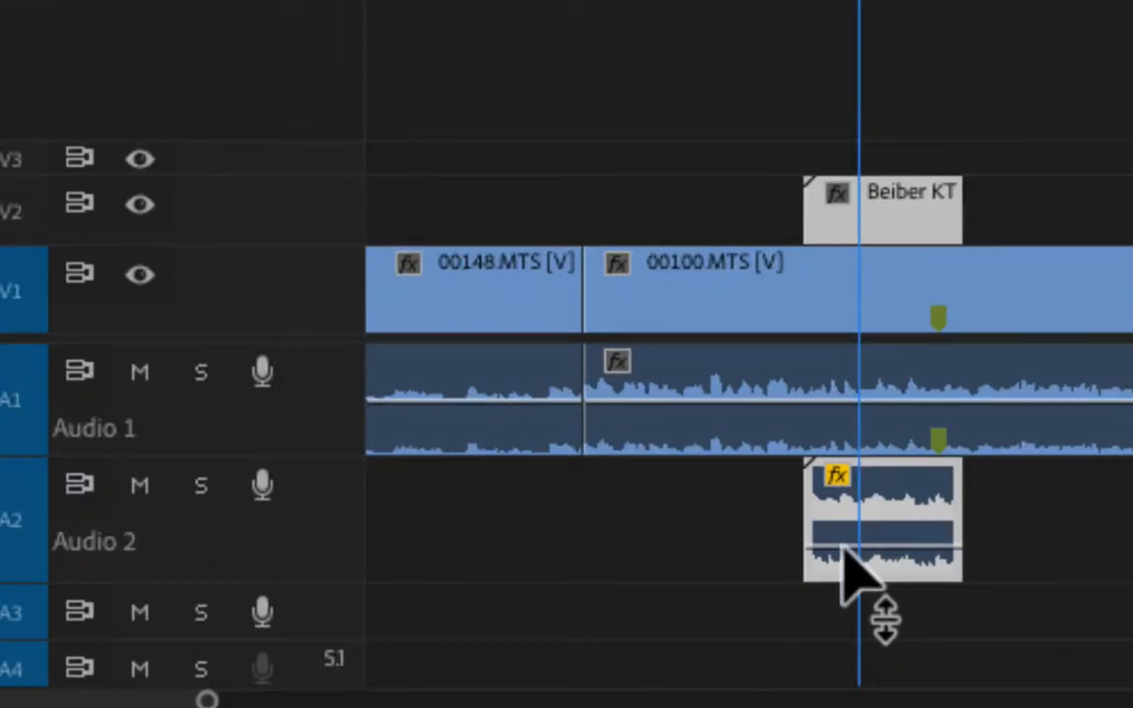
ctrl+click(846, 551)
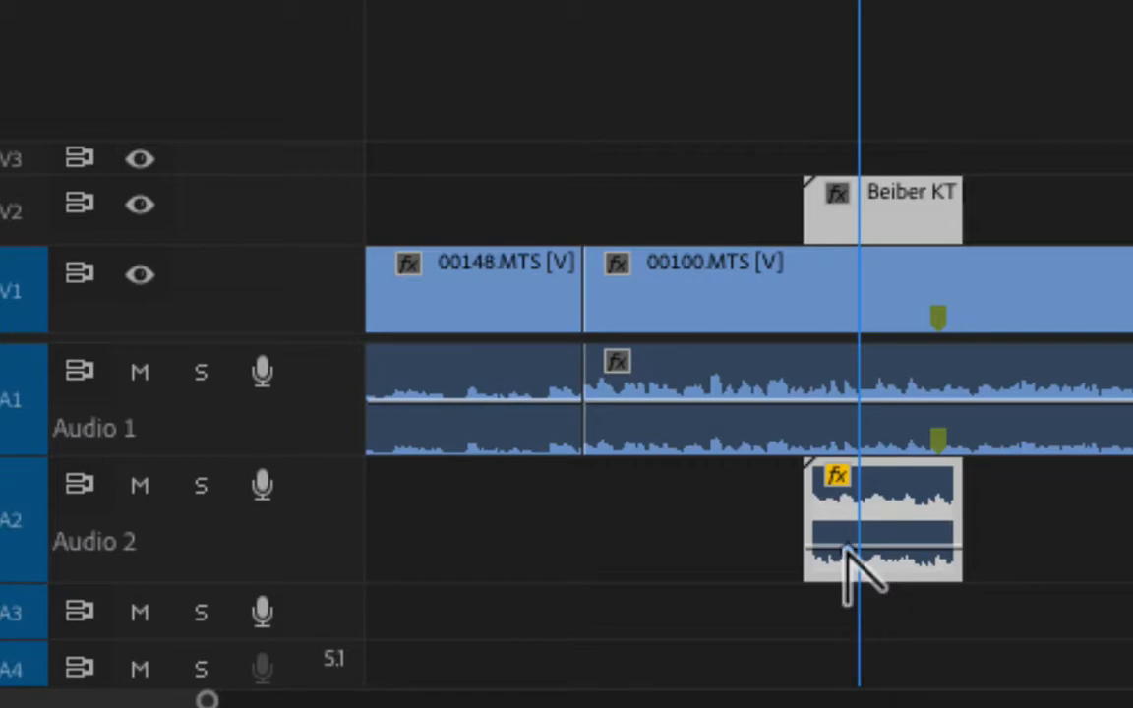
ctrl+click(808, 551)
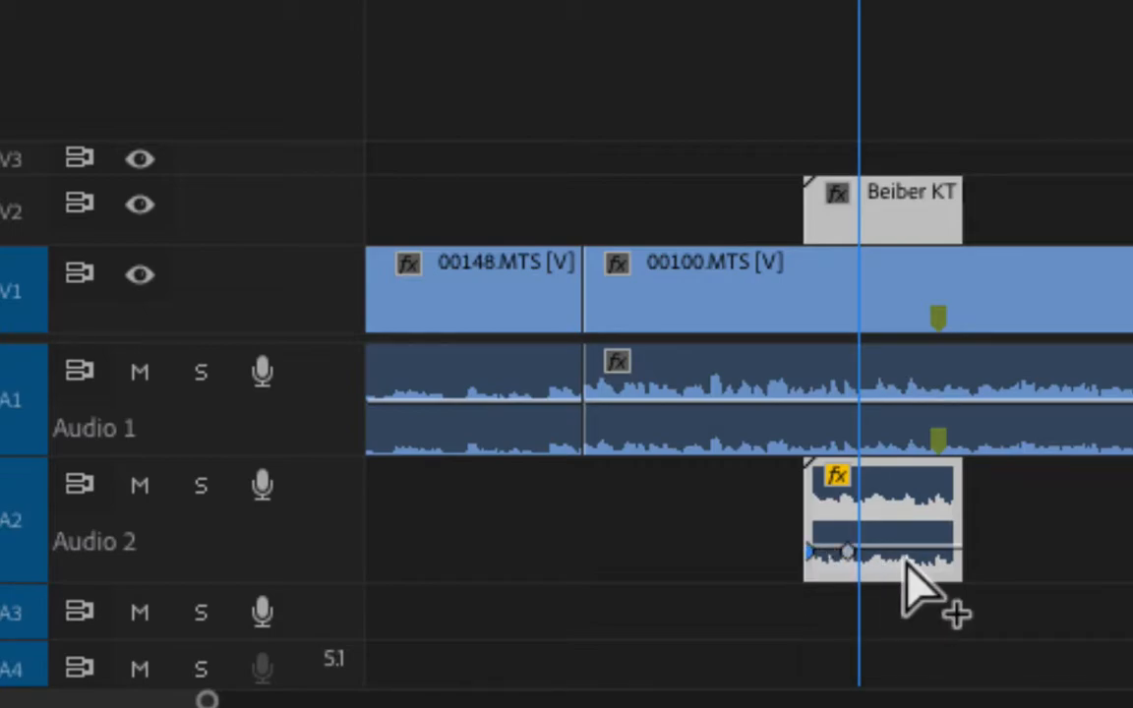
ctrl+click(933, 551)
ctrl+click(960, 551)
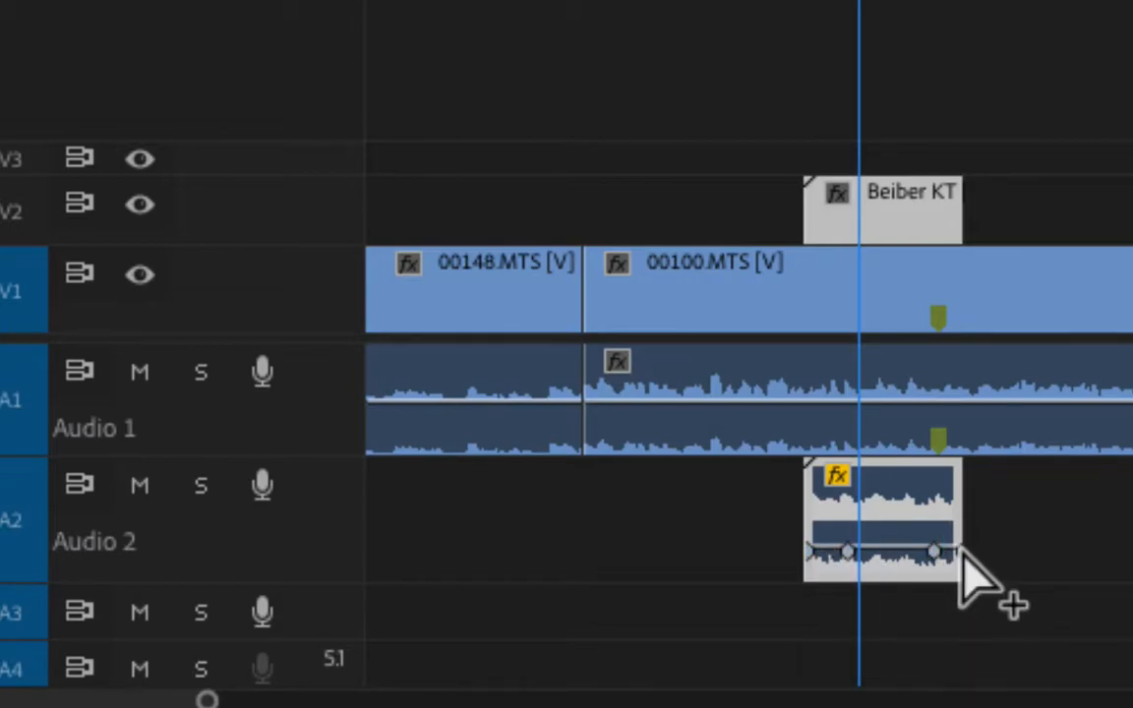
Step: Drag the start and end keyframes to silence, set the middle to about -13.53 dB, and replay
drag(810, 551, 809, 564)
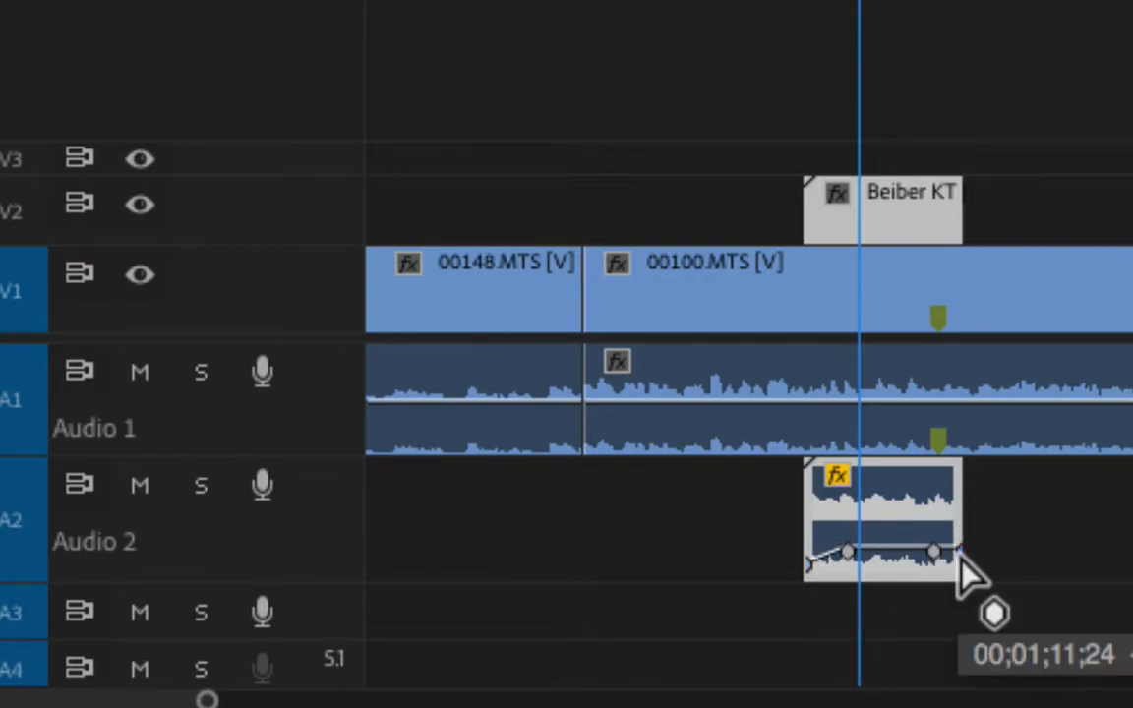
drag(959, 552, 959, 566)
mouse_move(878, 564)
mouse_down()
mouse_move(880, 576)
mouse_move(890, 562)
mouse_up()
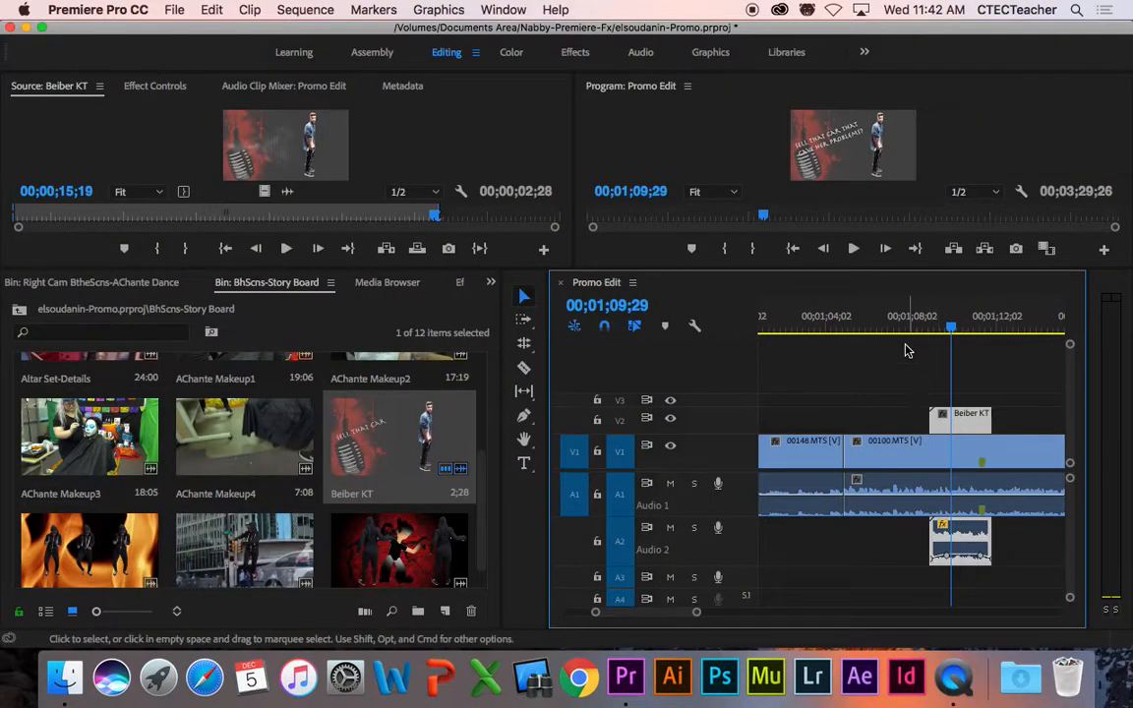
click(899, 325)
drag(881, 277, 881, 340)
key(space)
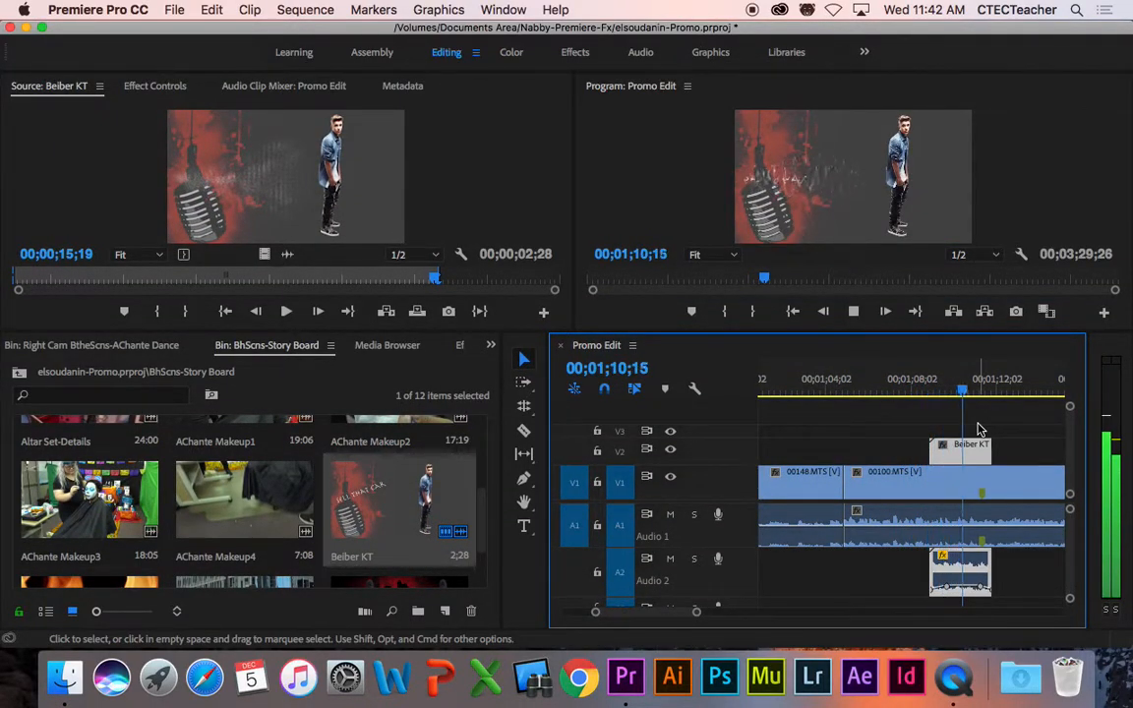
Step: Extend the Beiber KT clip and its A2 audio to end later, then play the extended section
drag(1003, 457, 1006, 457)
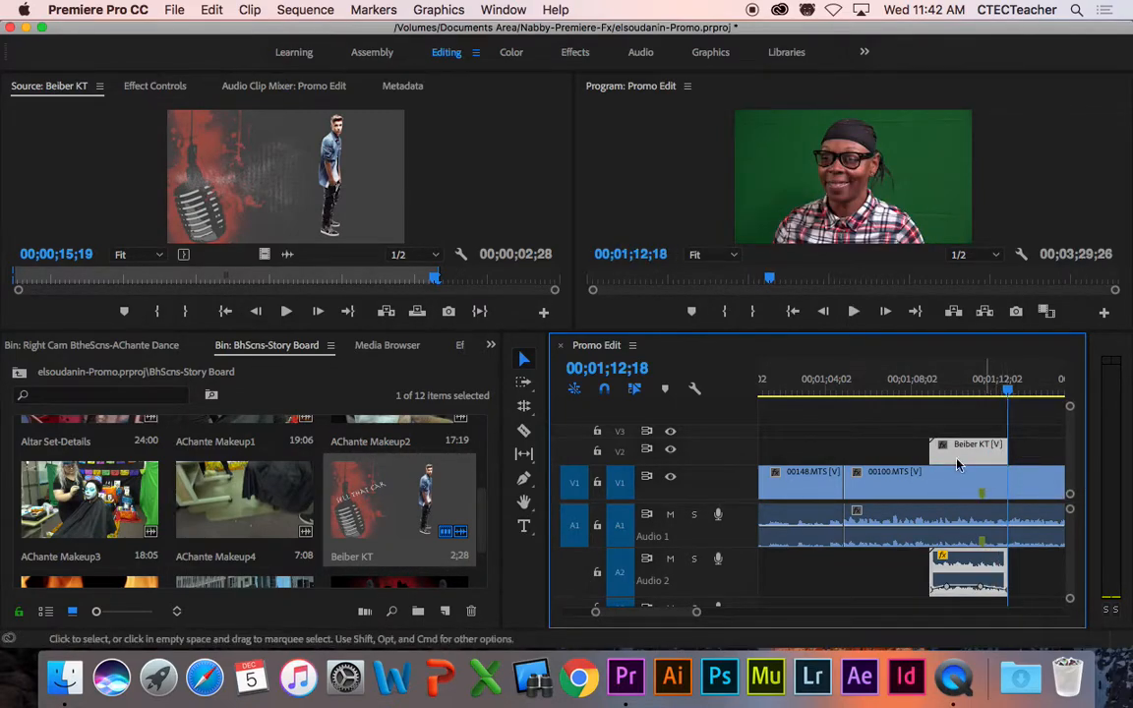
key(Up)
key(space)
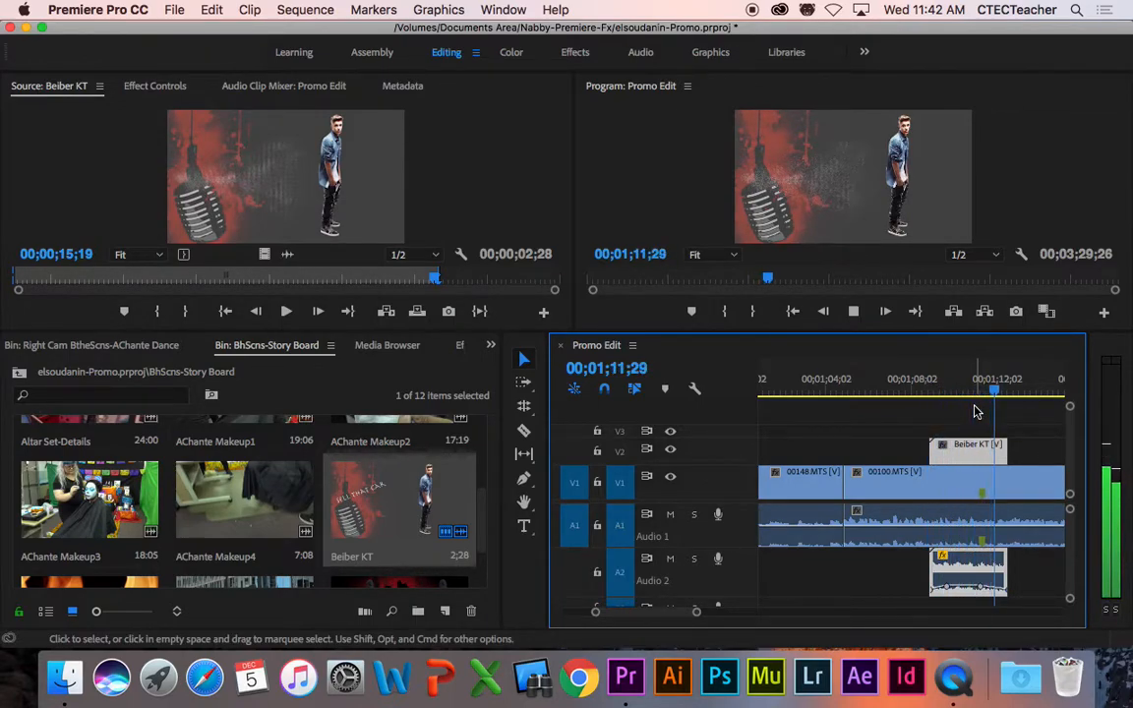
key(space)
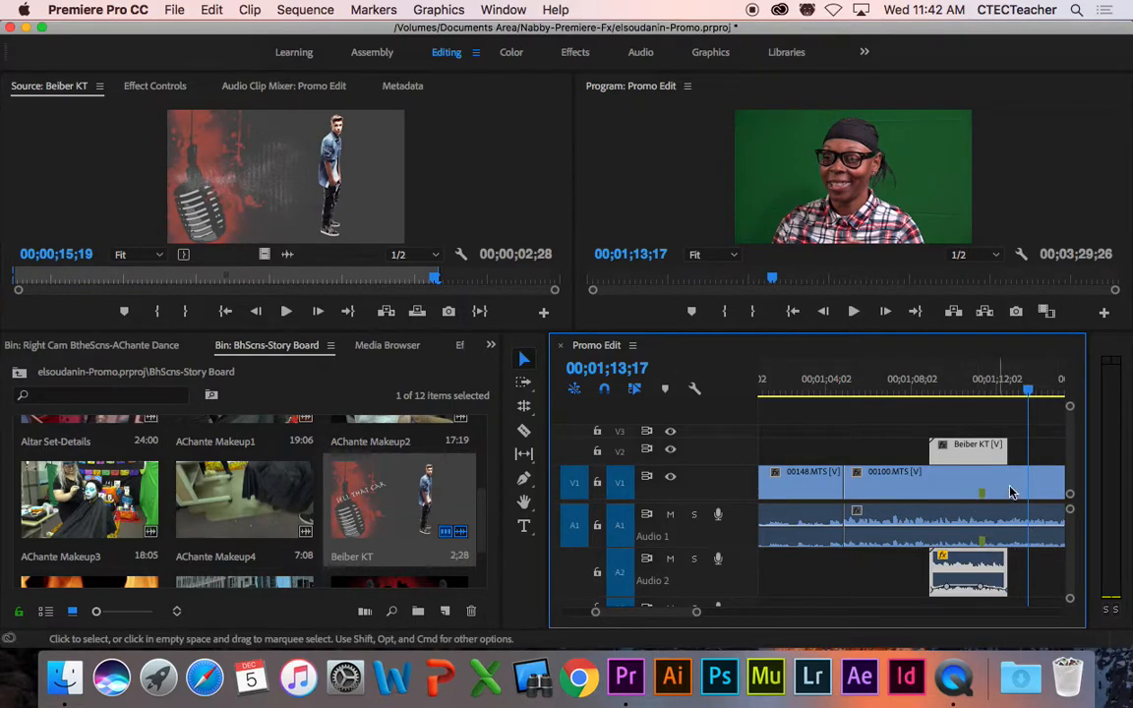
Step: Zoom the timeline out and play the Beiber KT section from 00;01;08;04 to 00;01;16;11
drag(696, 616, 723, 614)
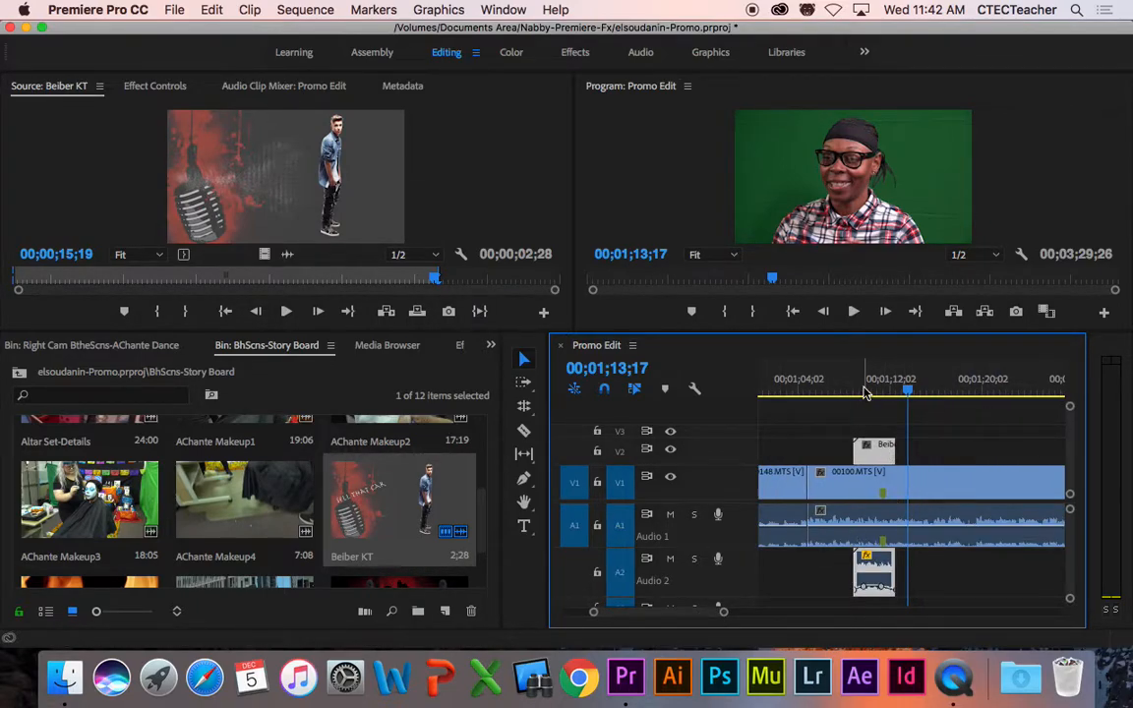
click(865, 393)
drag(866, 392, 839, 393)
click(841, 393)
key(space)
key(space)
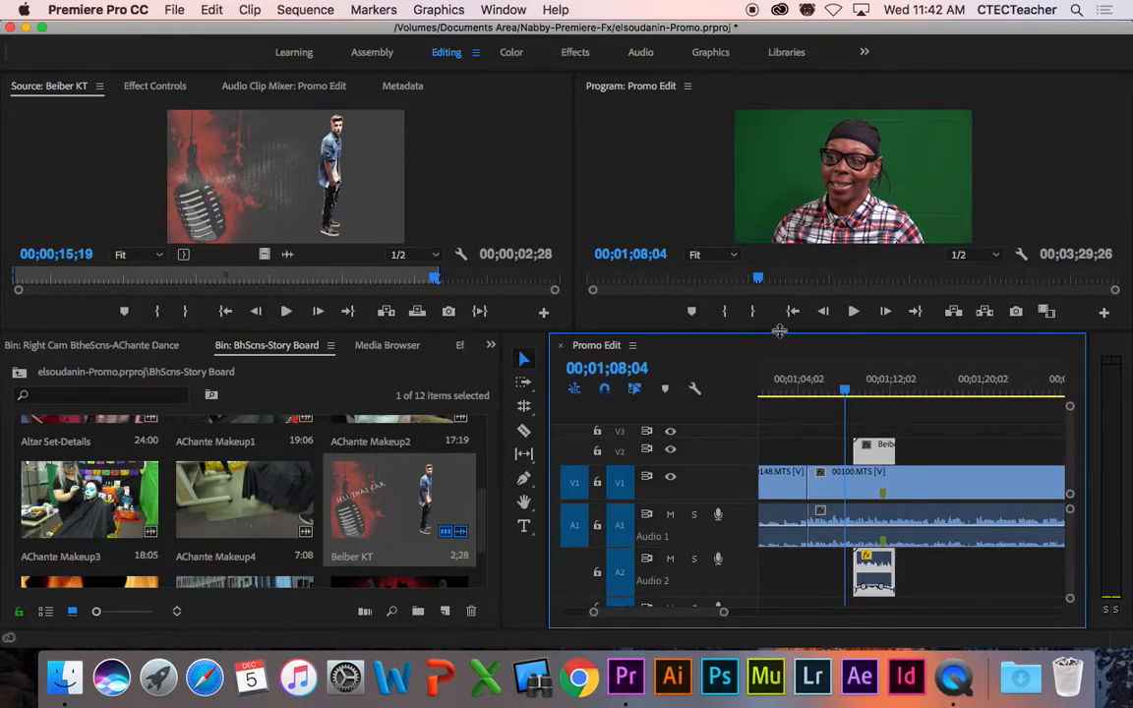
drag(783, 333, 783, 377)
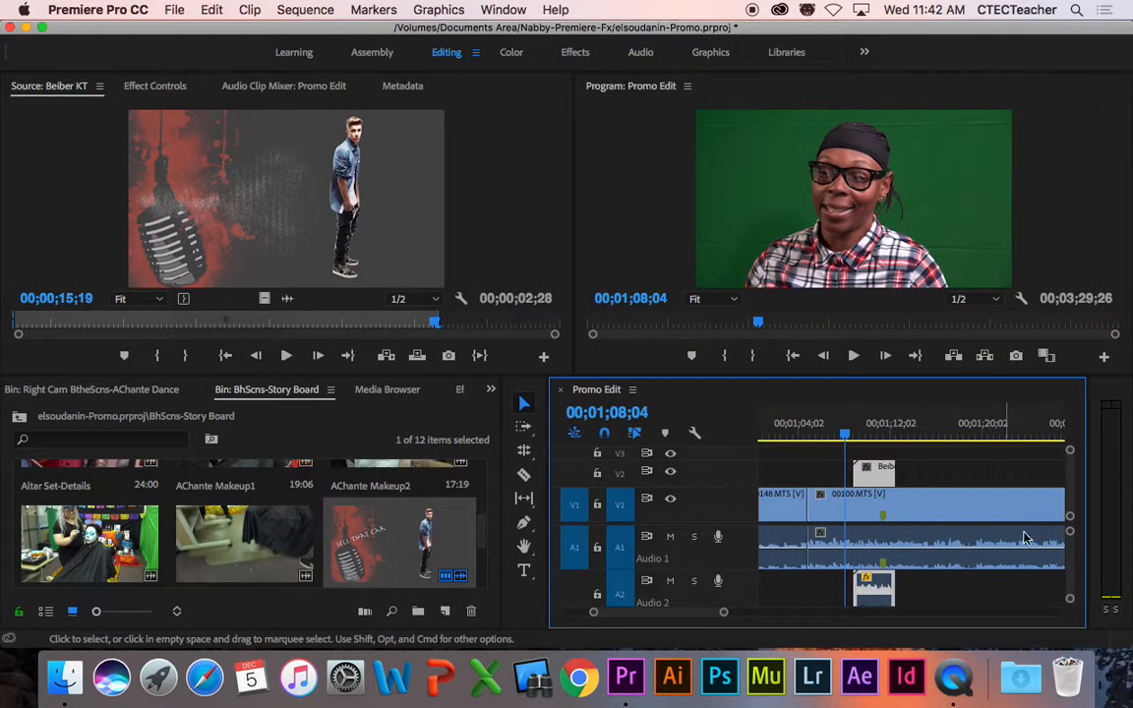
key(space)
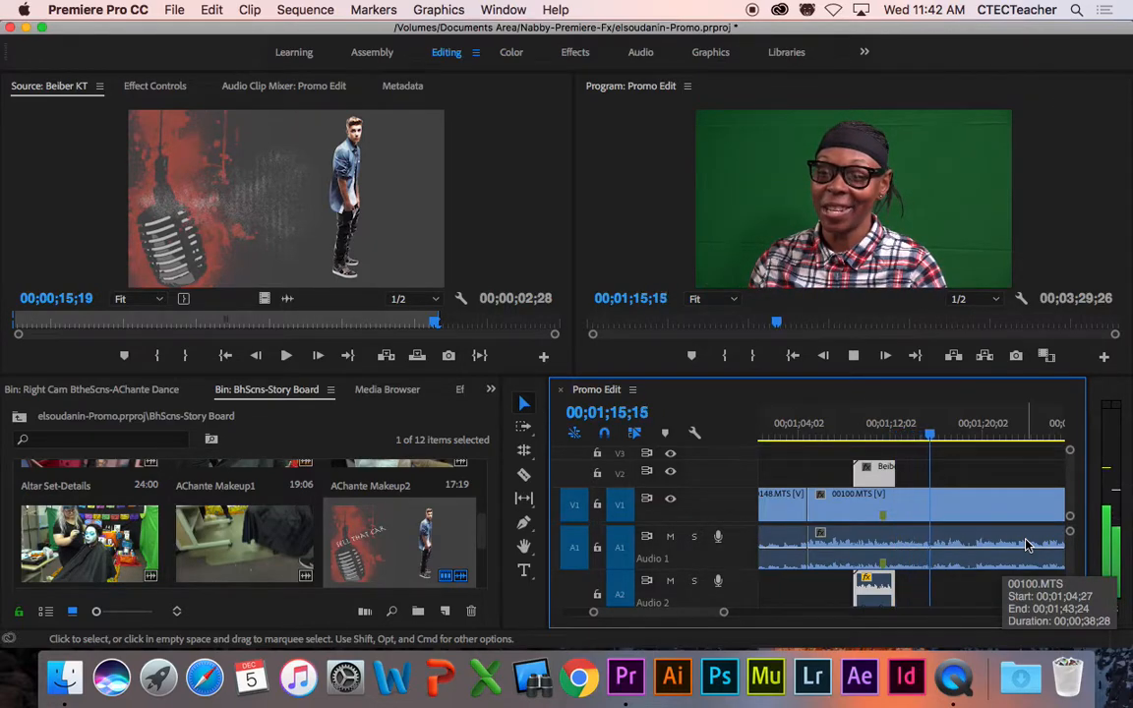
key(space)
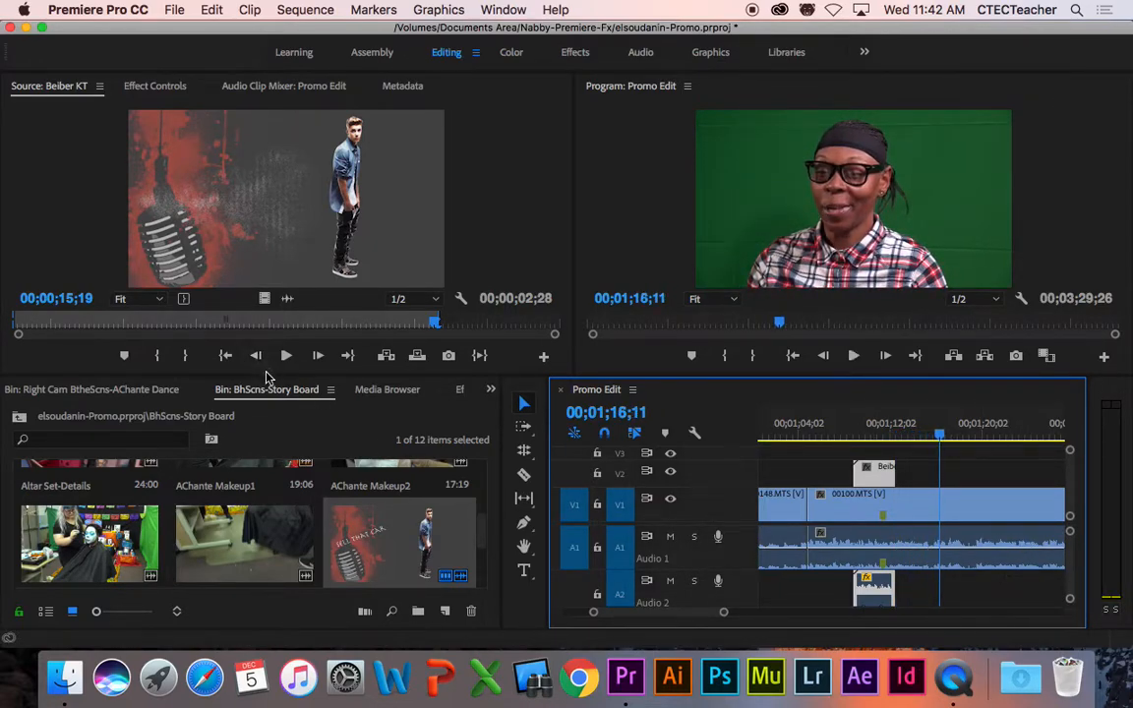
drag(266, 381, 295, 261)
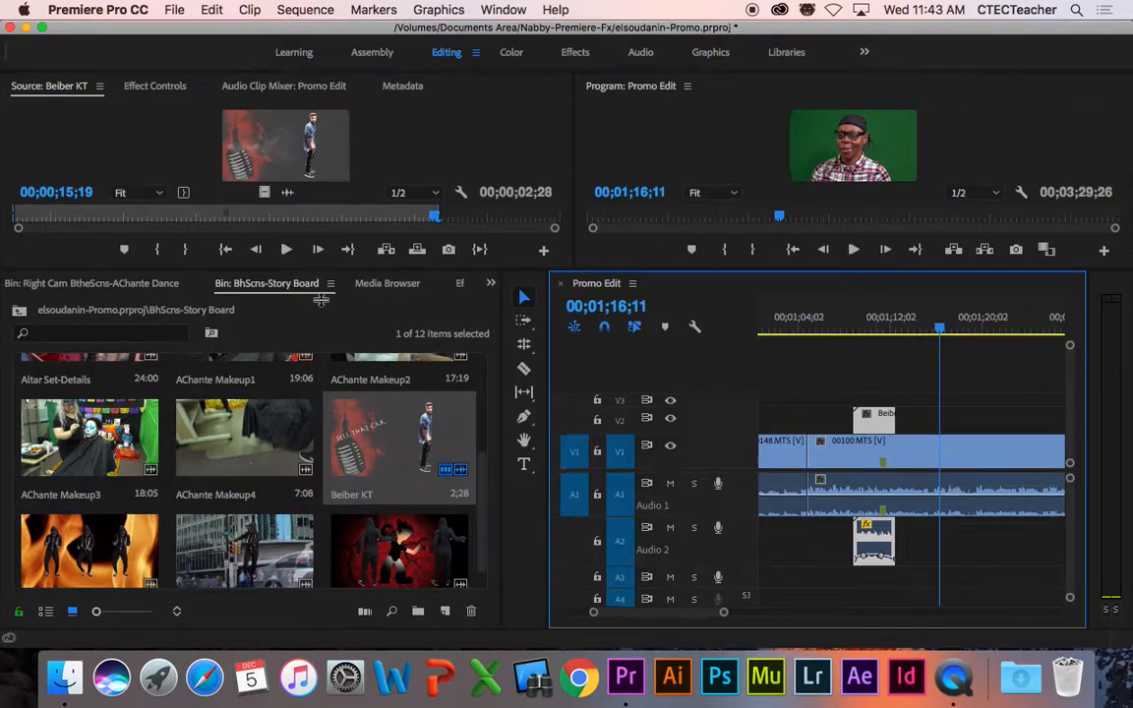
Step: Enlarge the monitors and move the playhead to 00;01;32;16 in the 00100.MTS interview
drag(314, 267, 321, 323)
drag(706, 614, 713, 615)
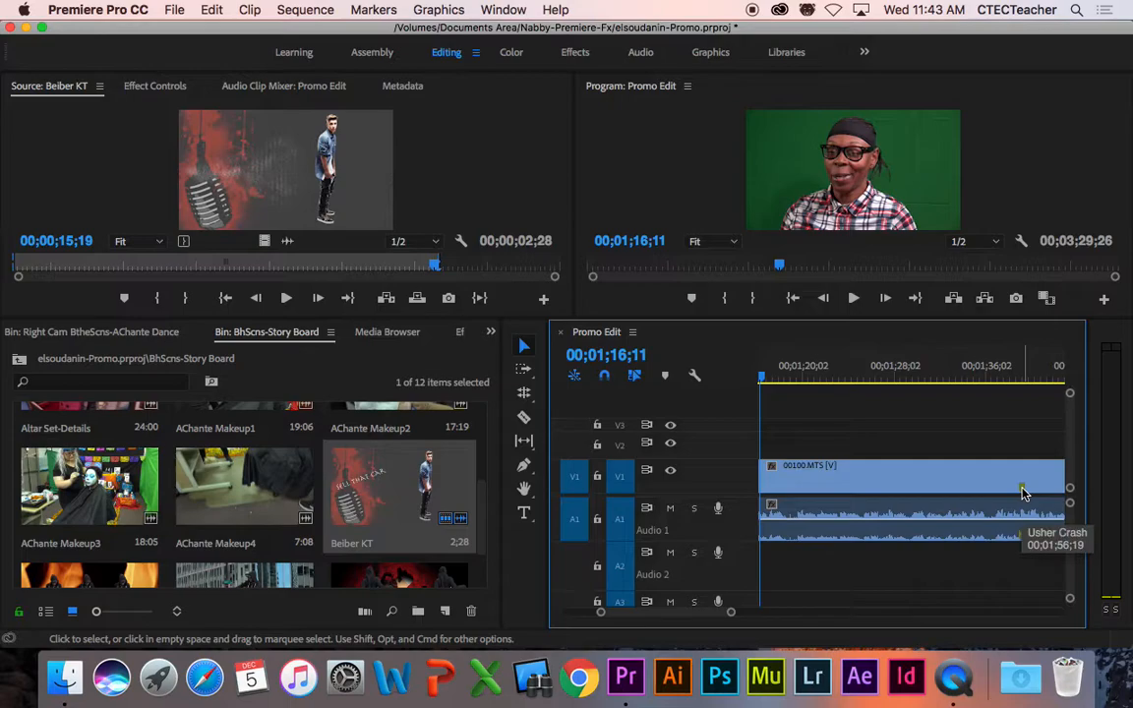
click(1002, 380)
drag(1002, 379, 944, 380)
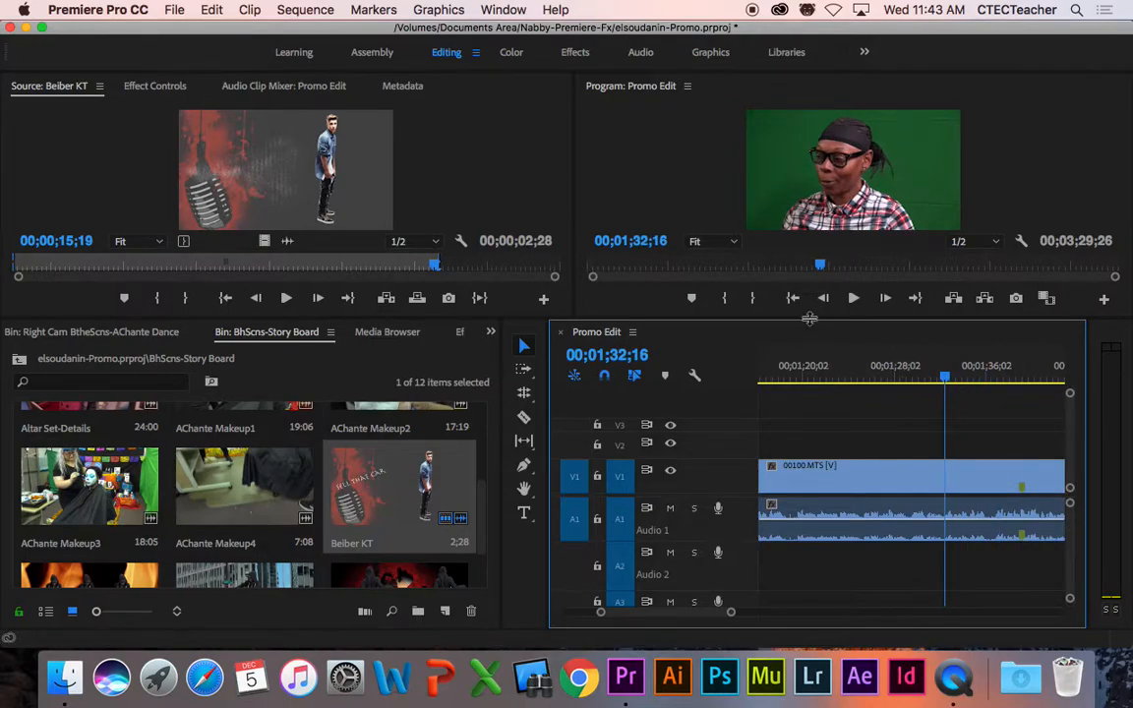
drag(810, 320, 802, 340)
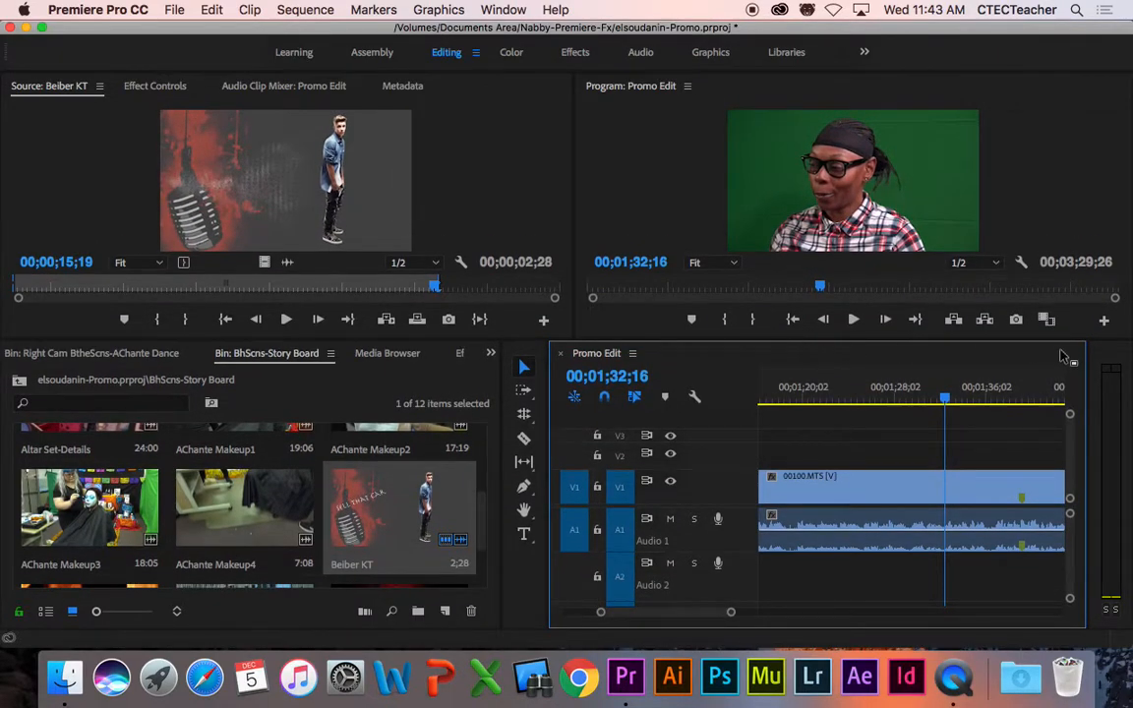
drag(875, 34, 825, 34)
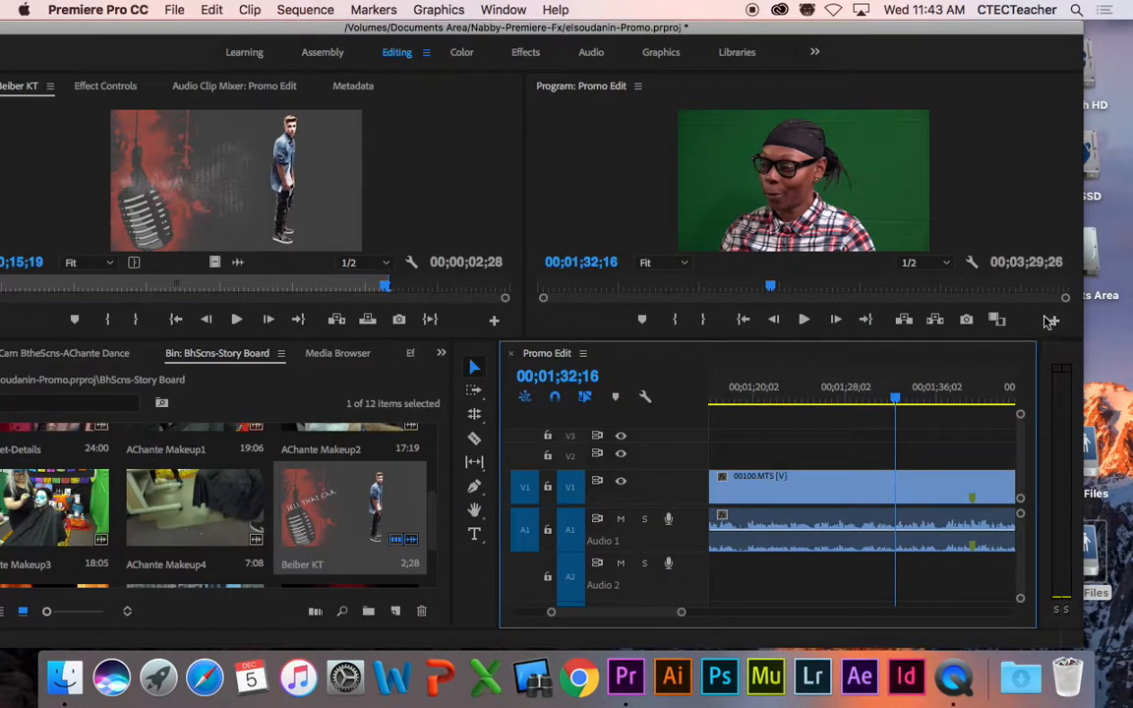
Step: Open the Program monitor's Button Editor from its + button
click(1054, 321)
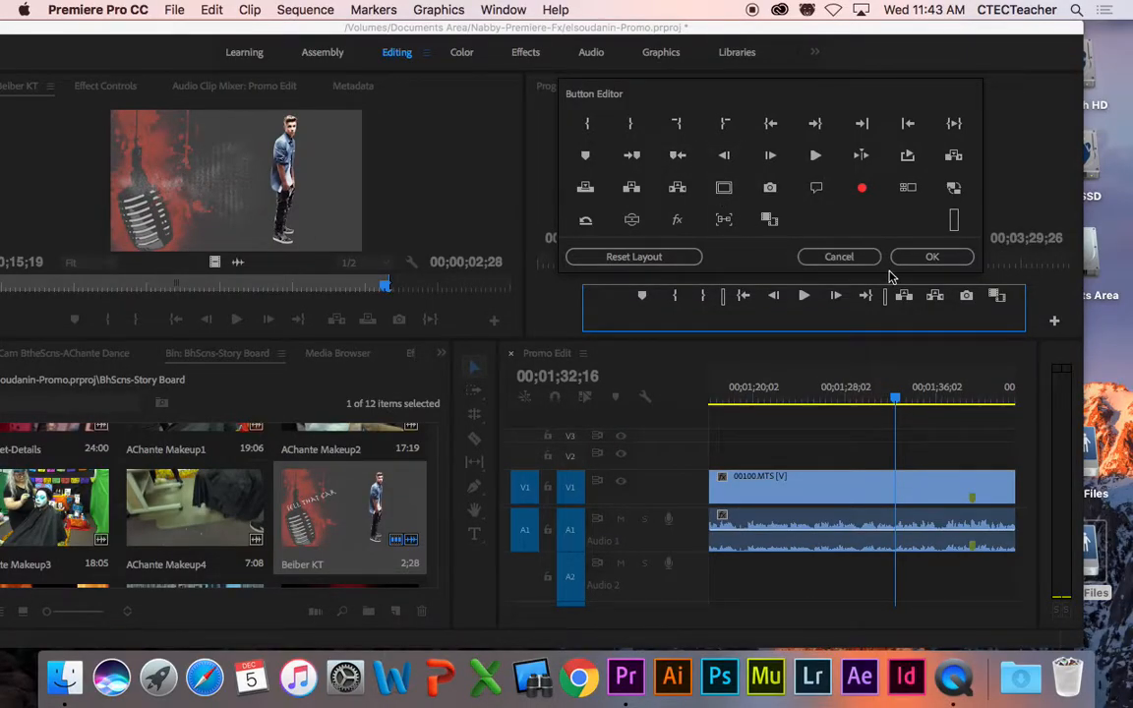
Step: Cancel the Button Editor unchanged and jump to the interview's marker at 00;01;39;05
click(858, 258)
drag(897, 399, 837, 405)
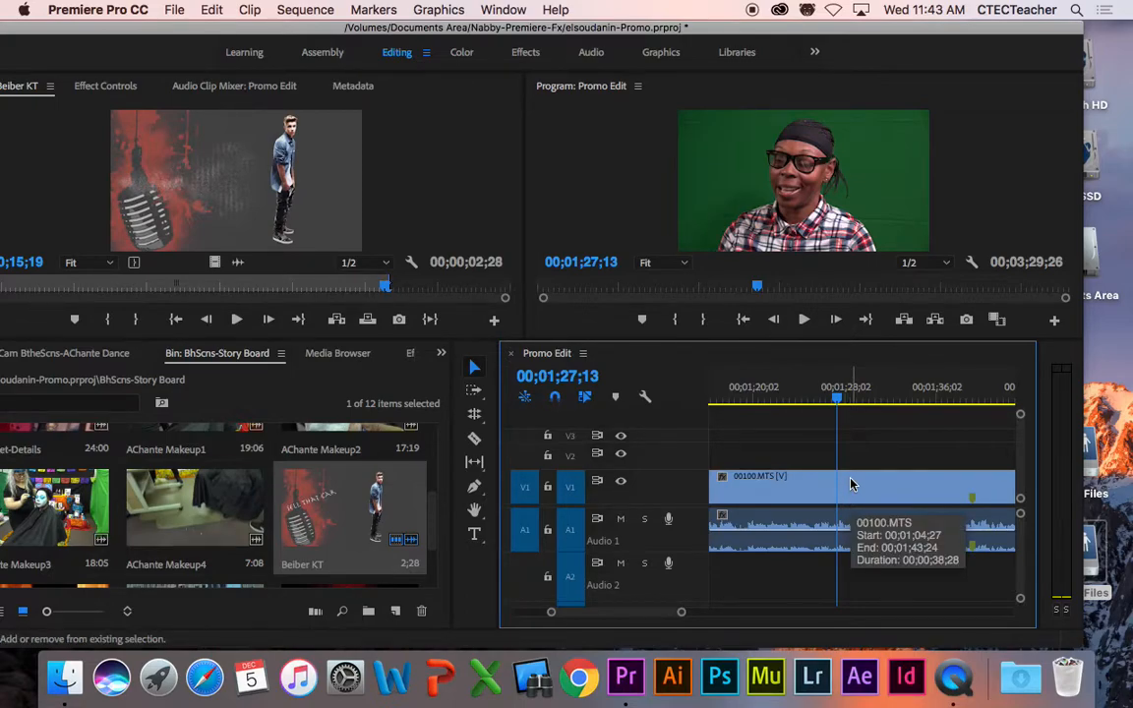
key(shift+m)
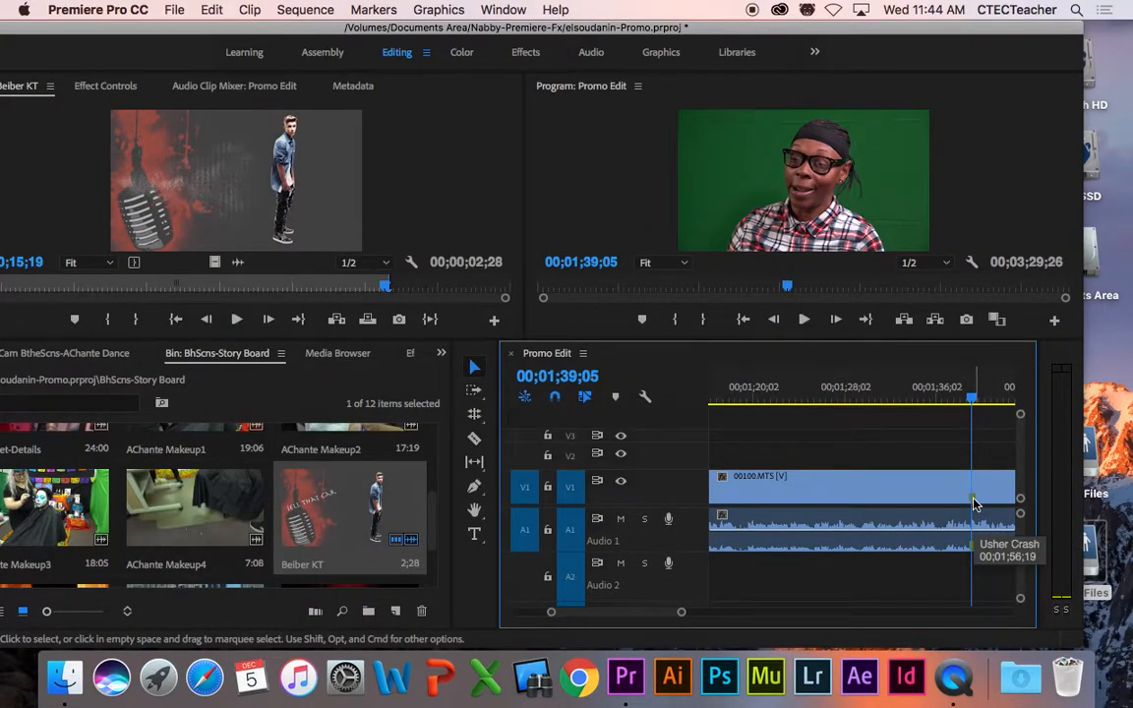
Step: Play the interview from 00;01;36;24 and stop at 00;01;42;09
click(936, 395)
key(space)
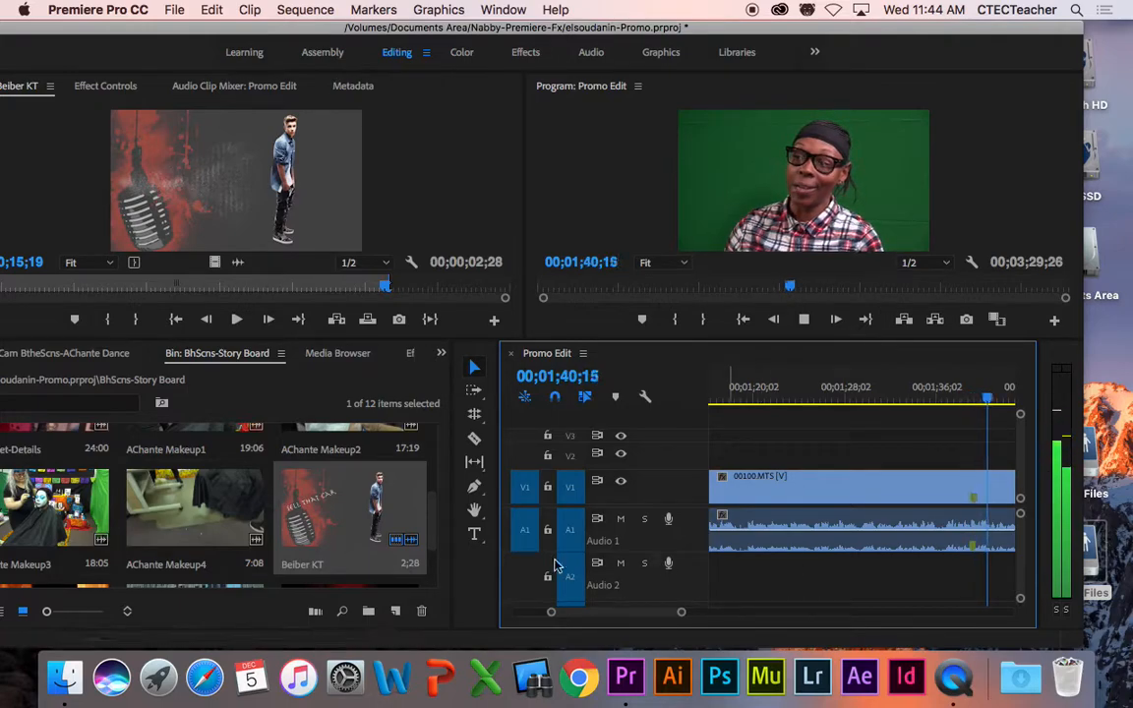
key(space)
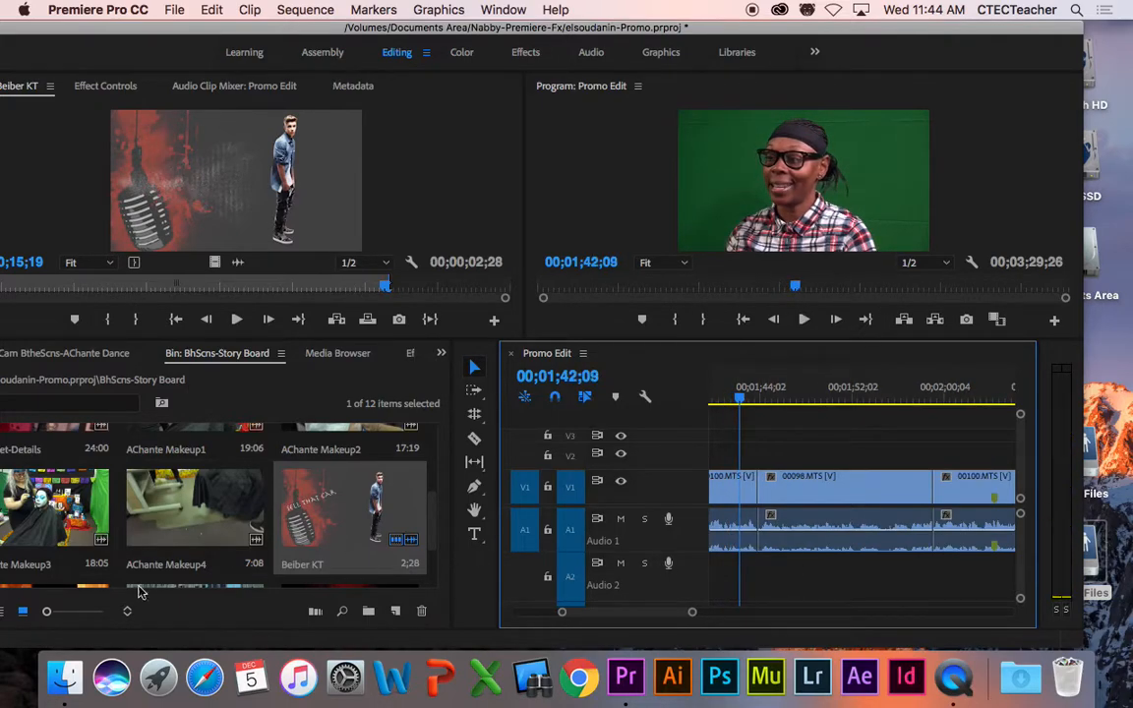
Step: Open AChante Project Crash1 in the Source monitor, preview it, and return to its first frame
drag(129, 28, 234, 28)
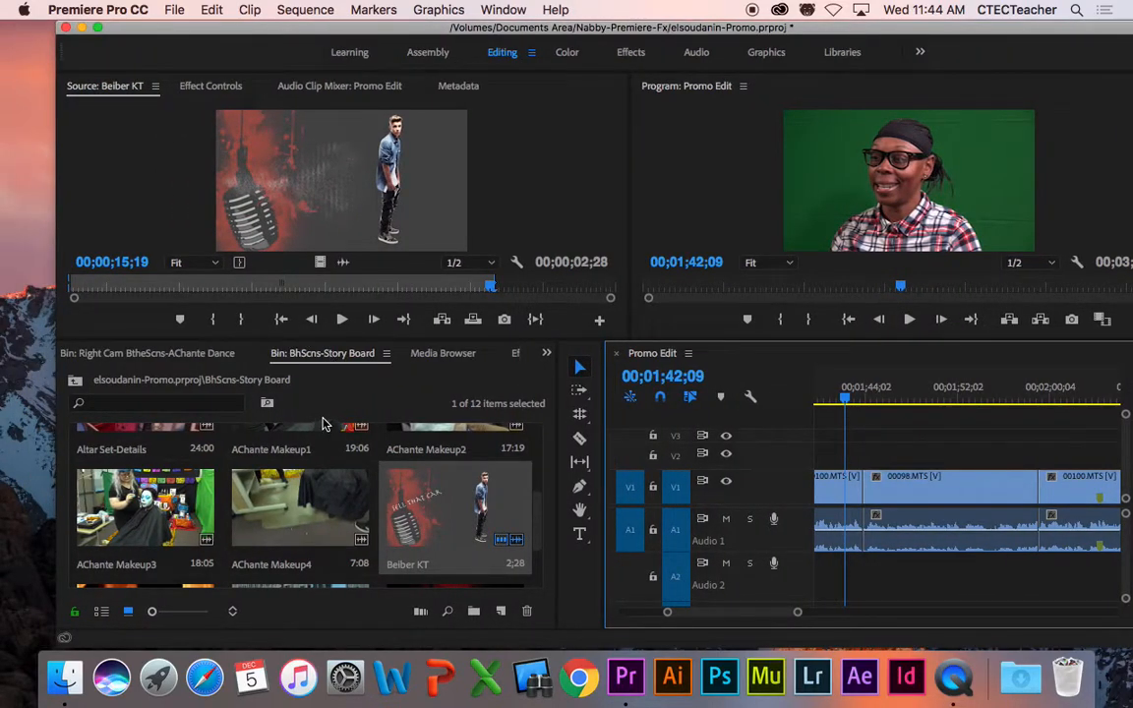
drag(382, 340, 381, 207)
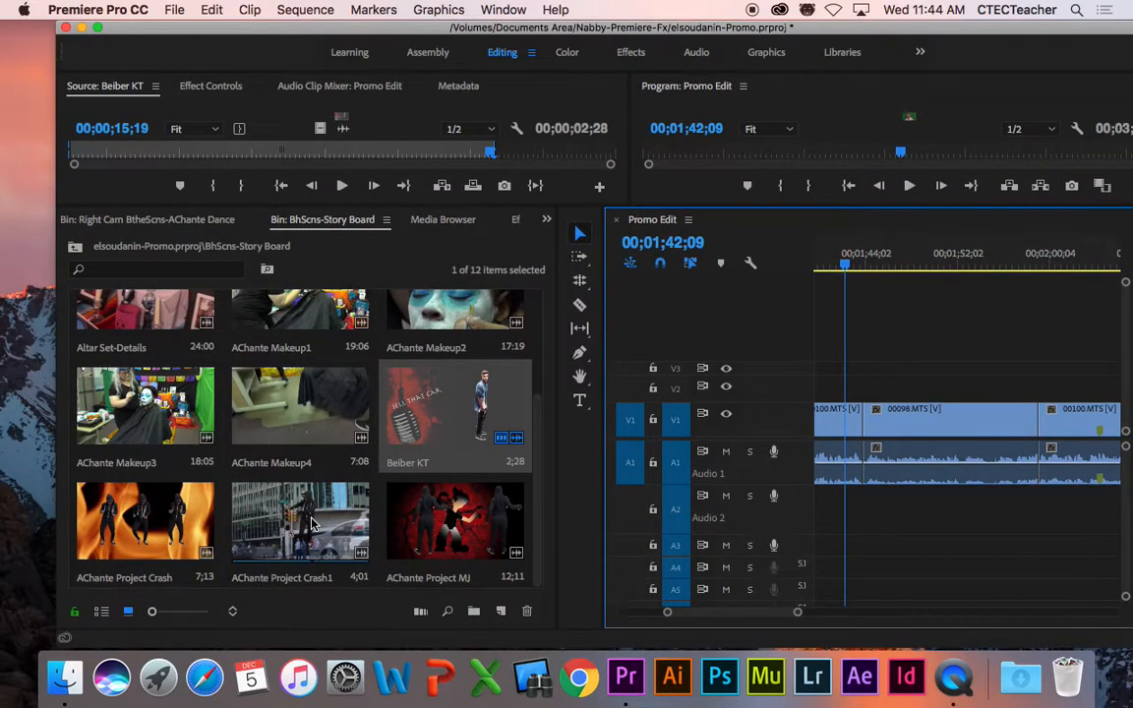
double_click(315, 519)
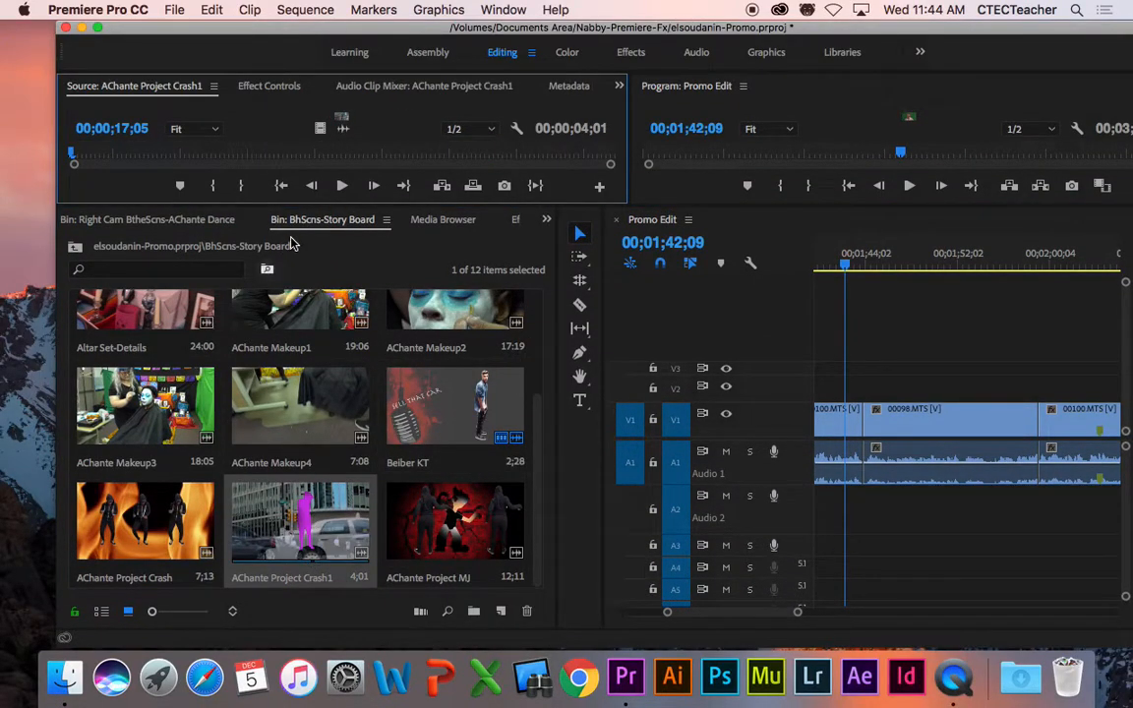
drag(308, 203, 276, 375)
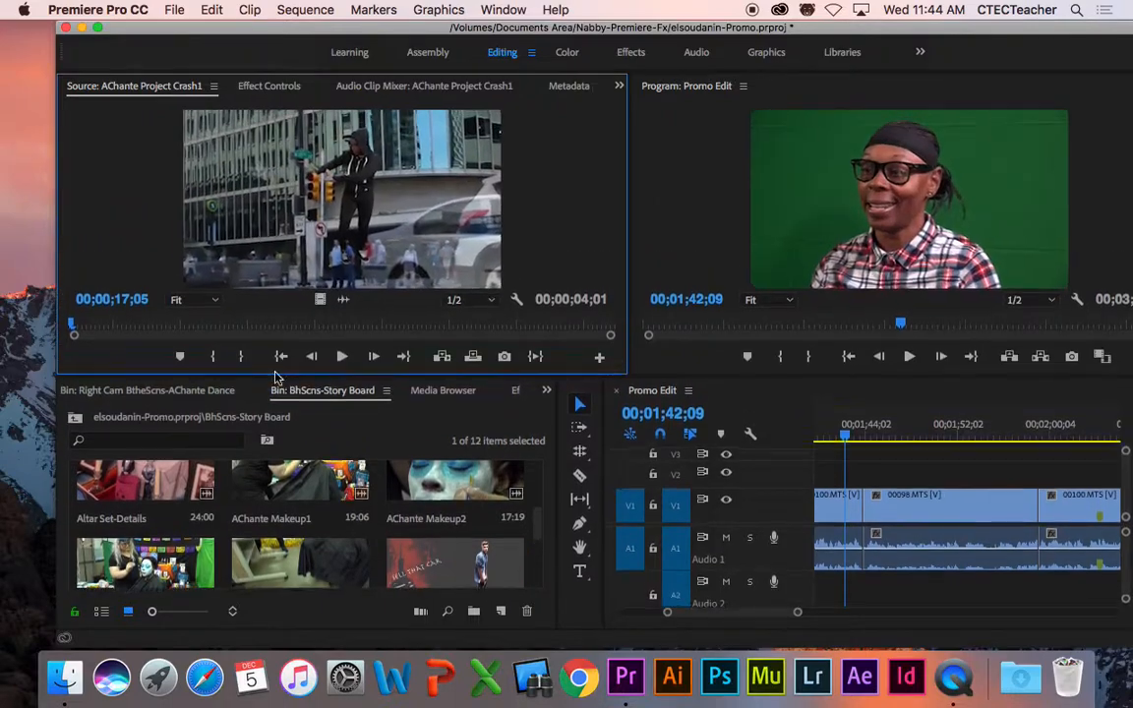
click(341, 357)
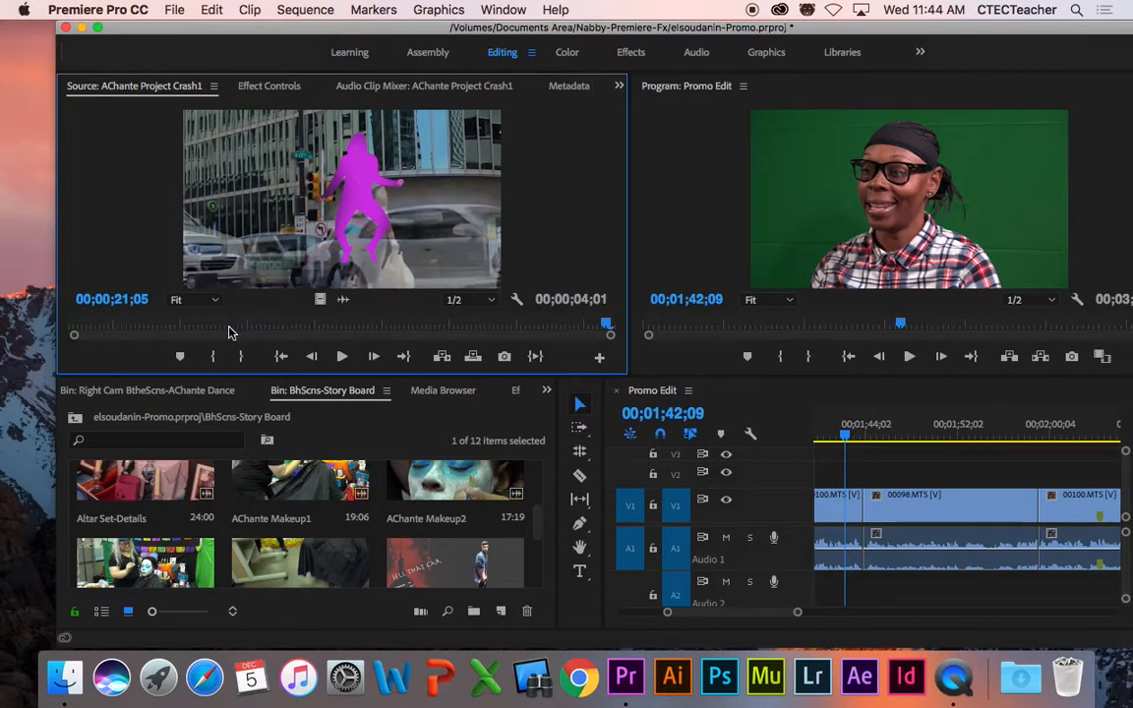
drag(605, 323, 69, 332)
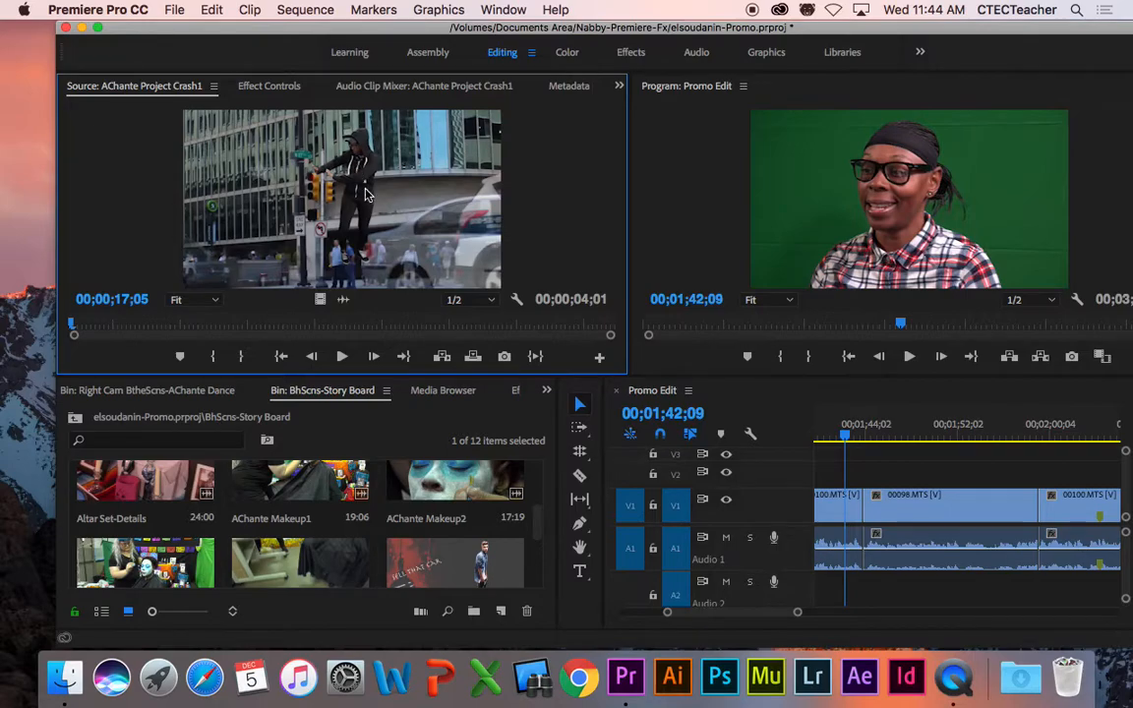
drag(177, 24, 120, 23)
drag(708, 615, 707, 618)
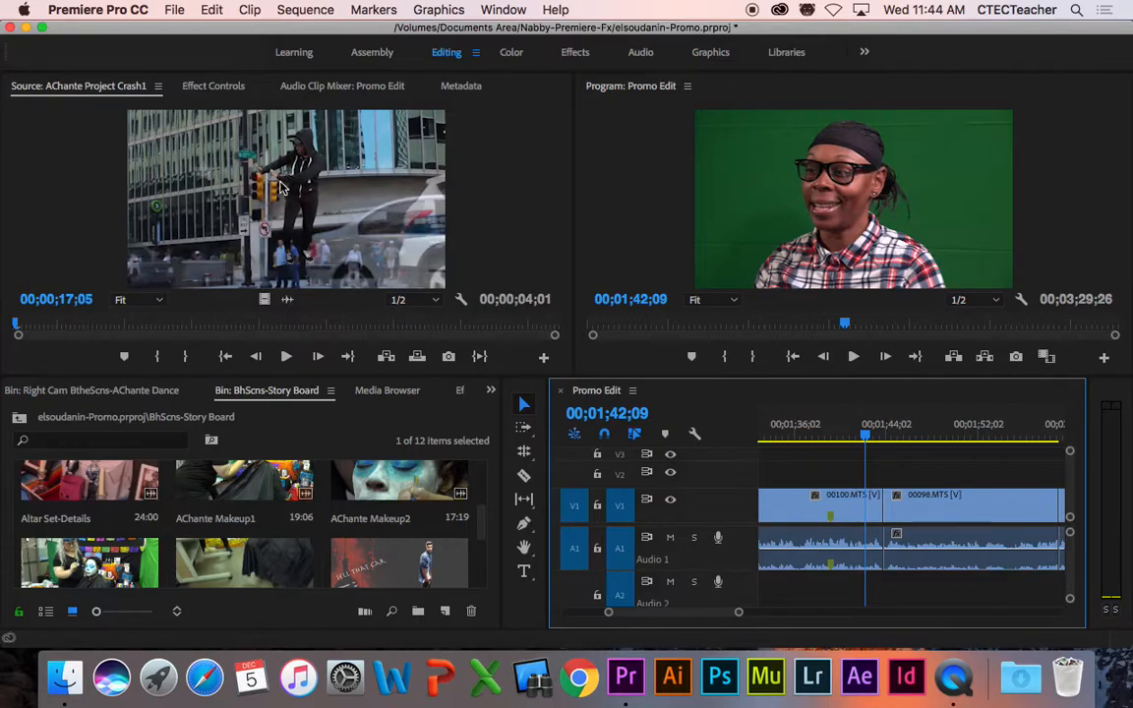
Step: Drag the Crash1 clip from the Source monitor onto V2 at 00;01;42;09
drag(253, 138, 869, 472)
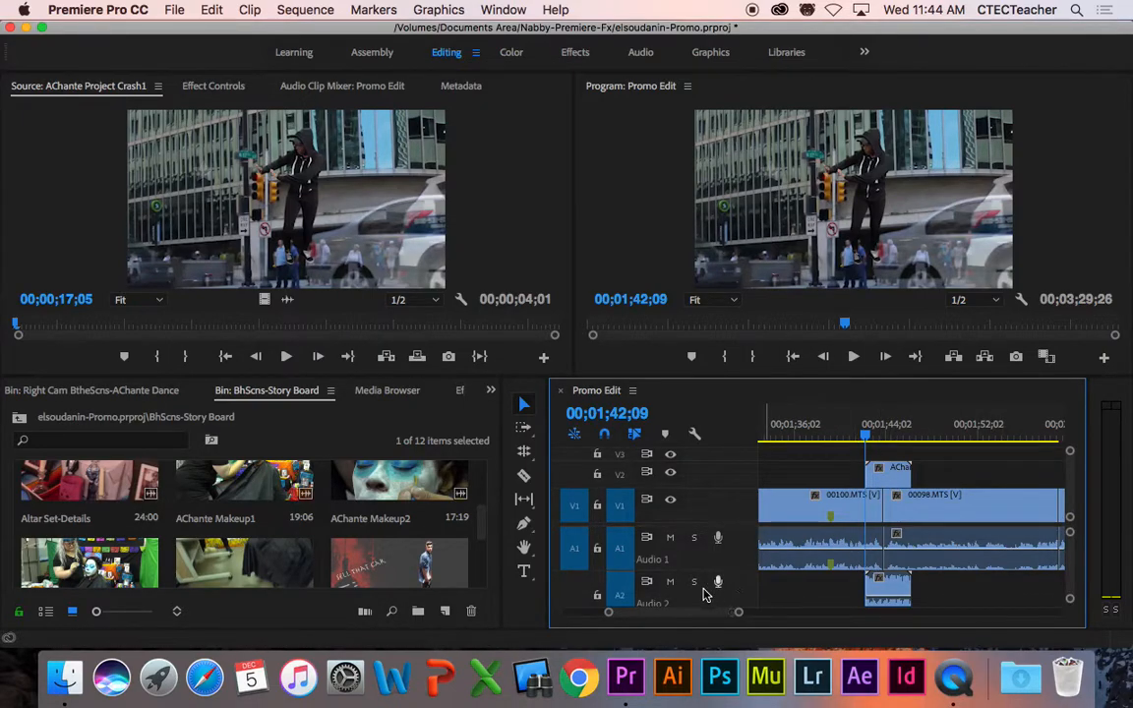
drag(482, 525, 491, 587)
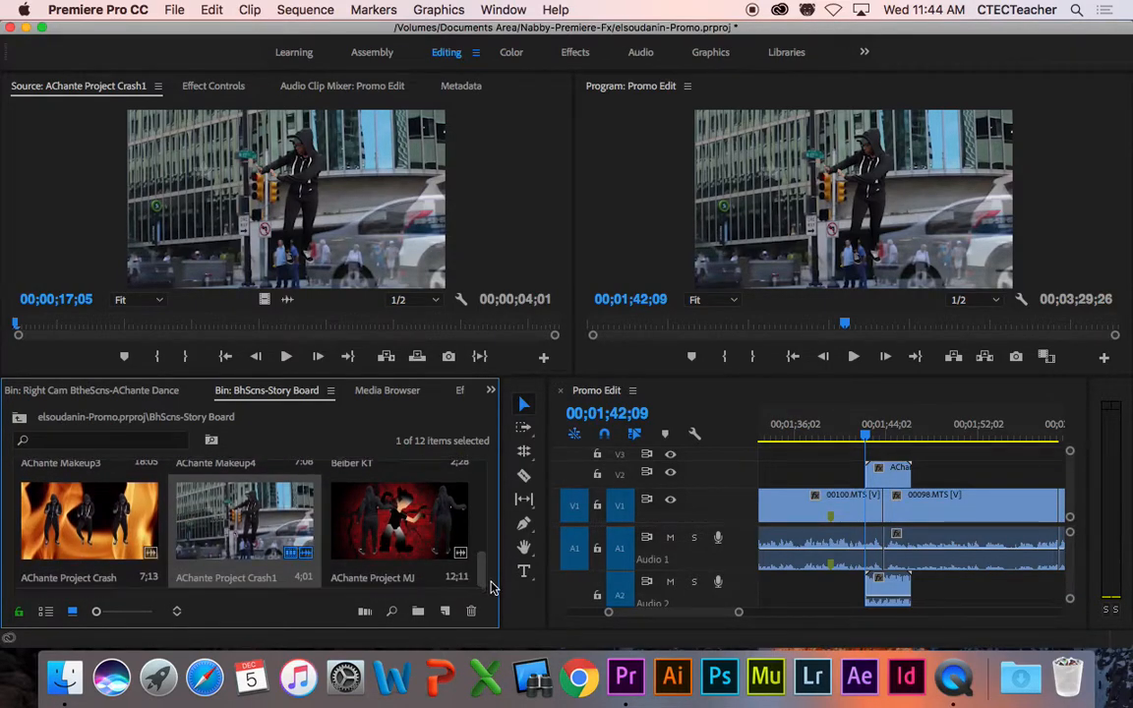
Step: Load AChante Project Crash as source, park the playhead near 00;01;43;12, and patch its video to V2
double_click(52, 525)
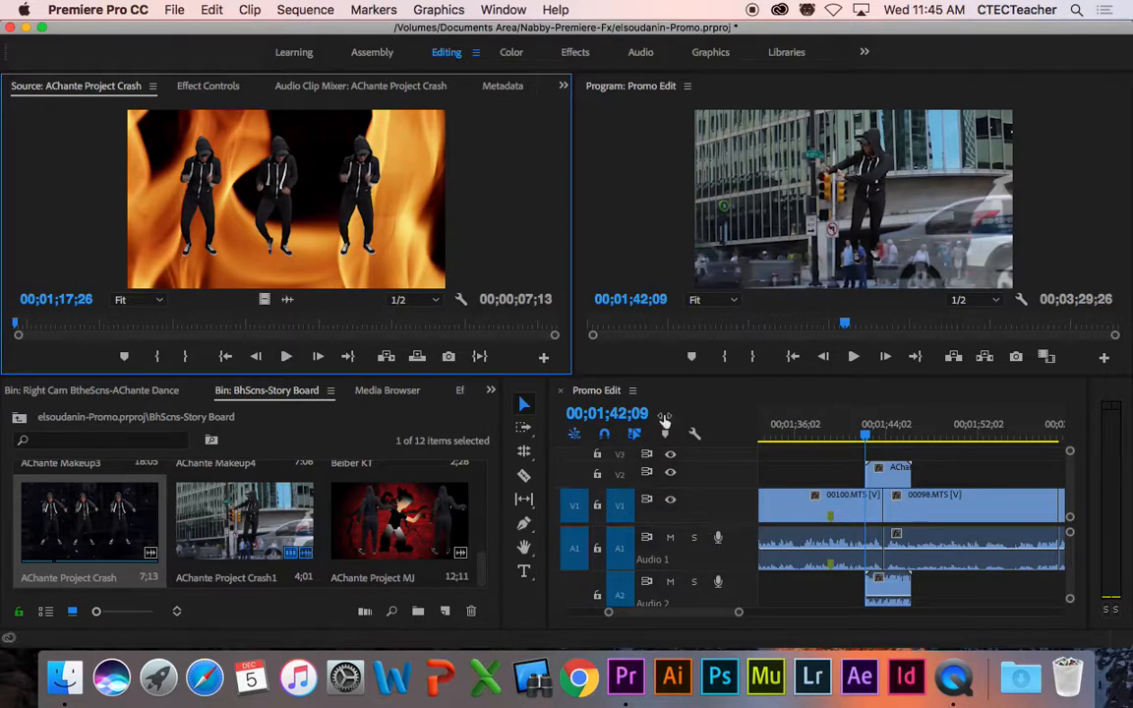
drag(665, 378, 666, 303)
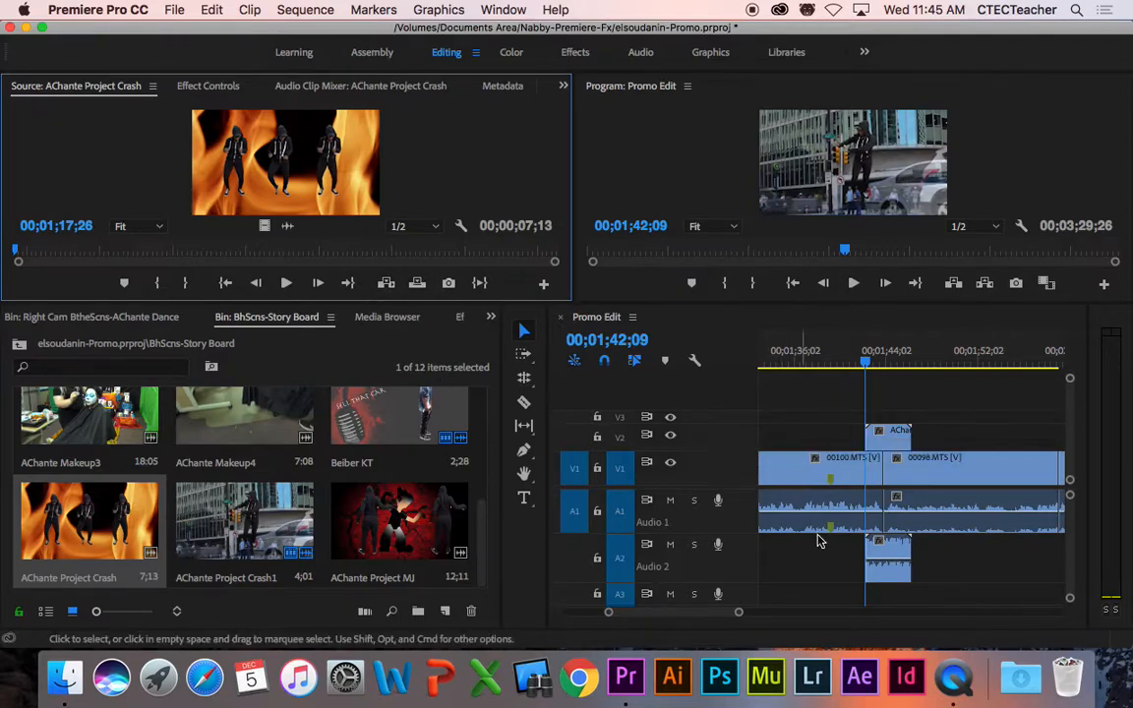
click(876, 365)
drag(877, 365, 879, 365)
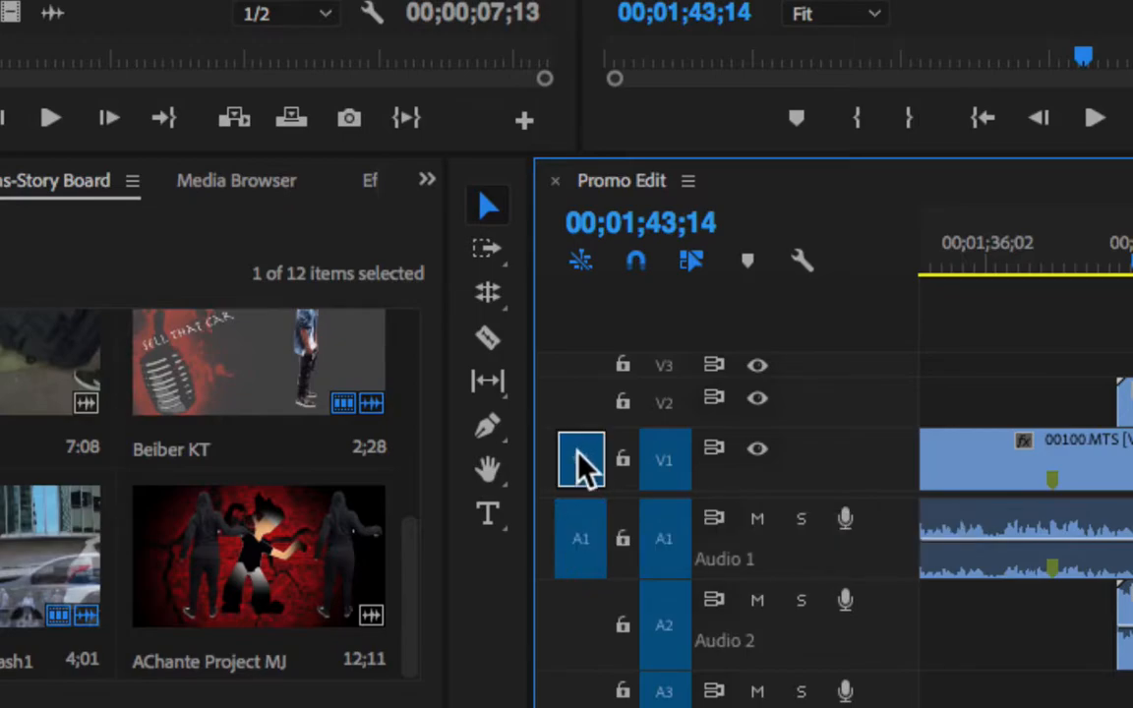
click(581, 403)
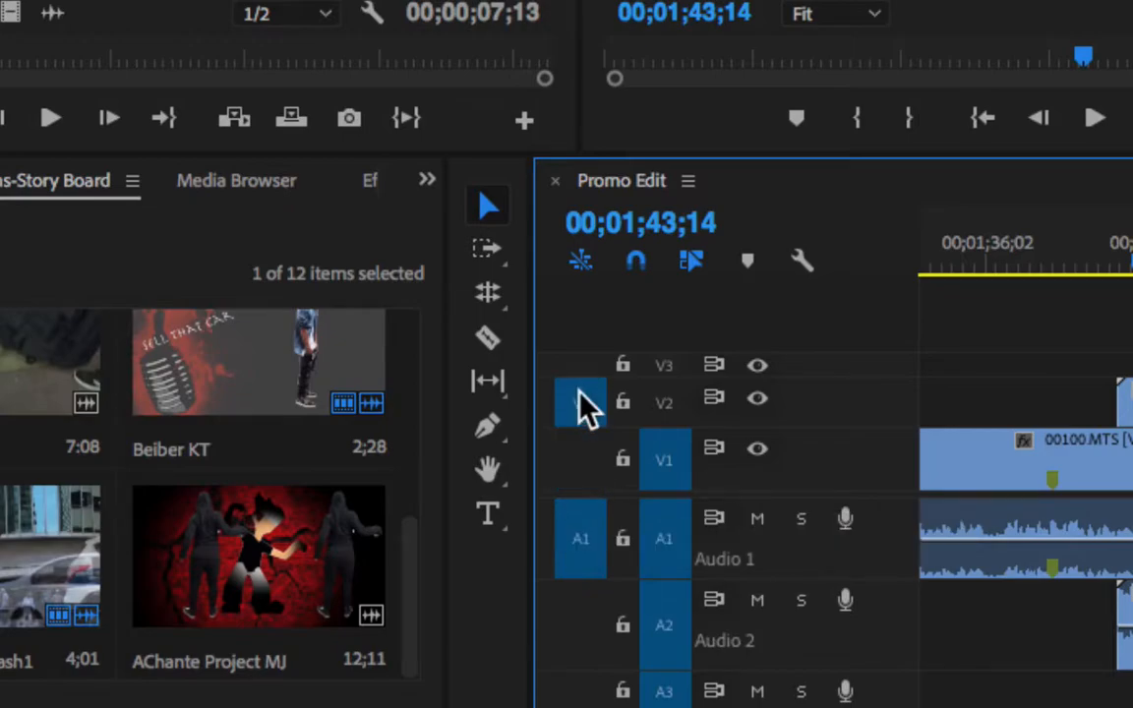
click(667, 413)
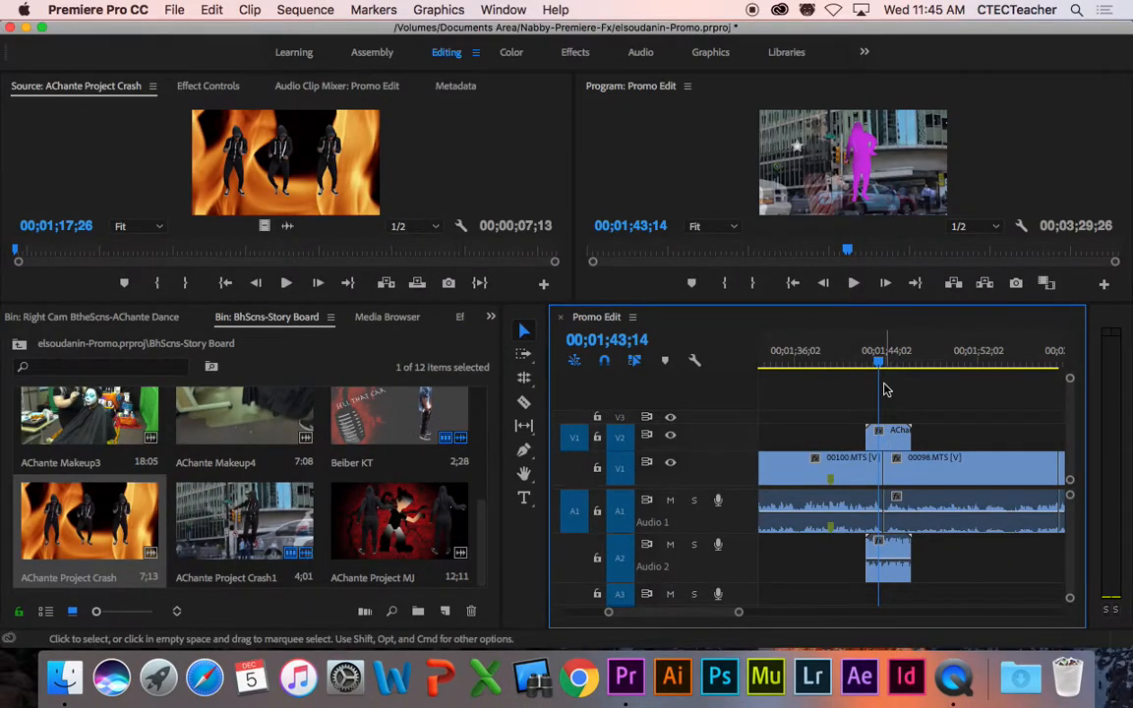
Step: Check the V2 clip's start and end, then patch the source audio to Audio 2
key(Up)
key(Down)
key(Down)
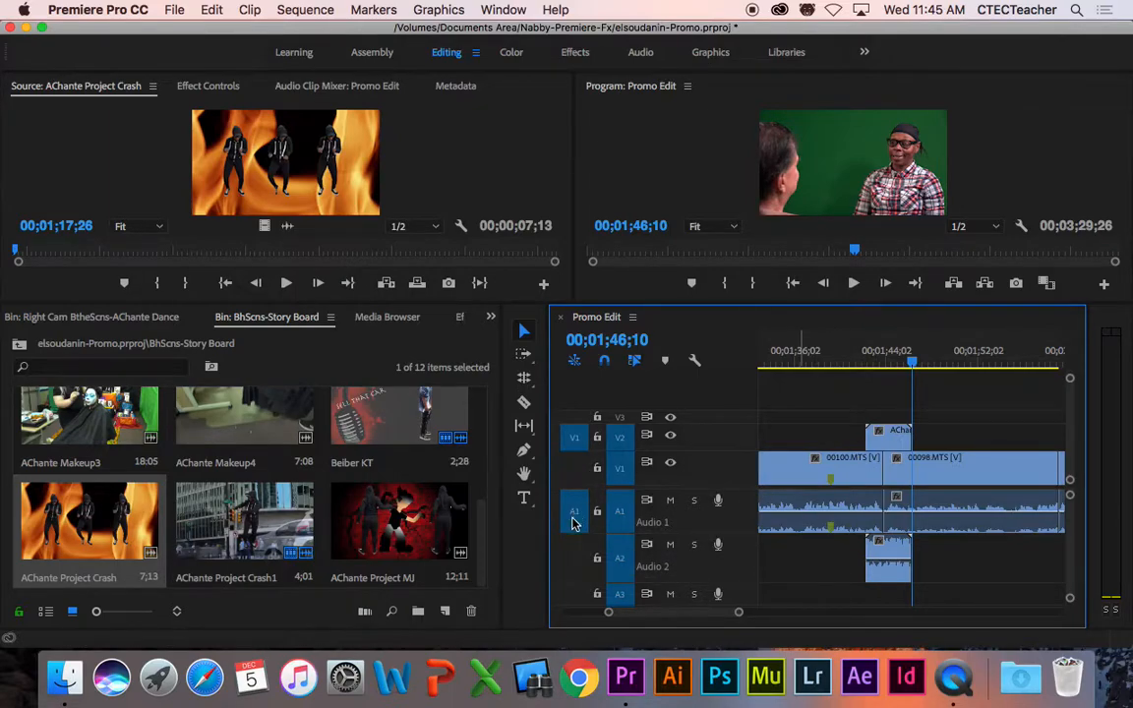
drag(575, 515, 576, 582)
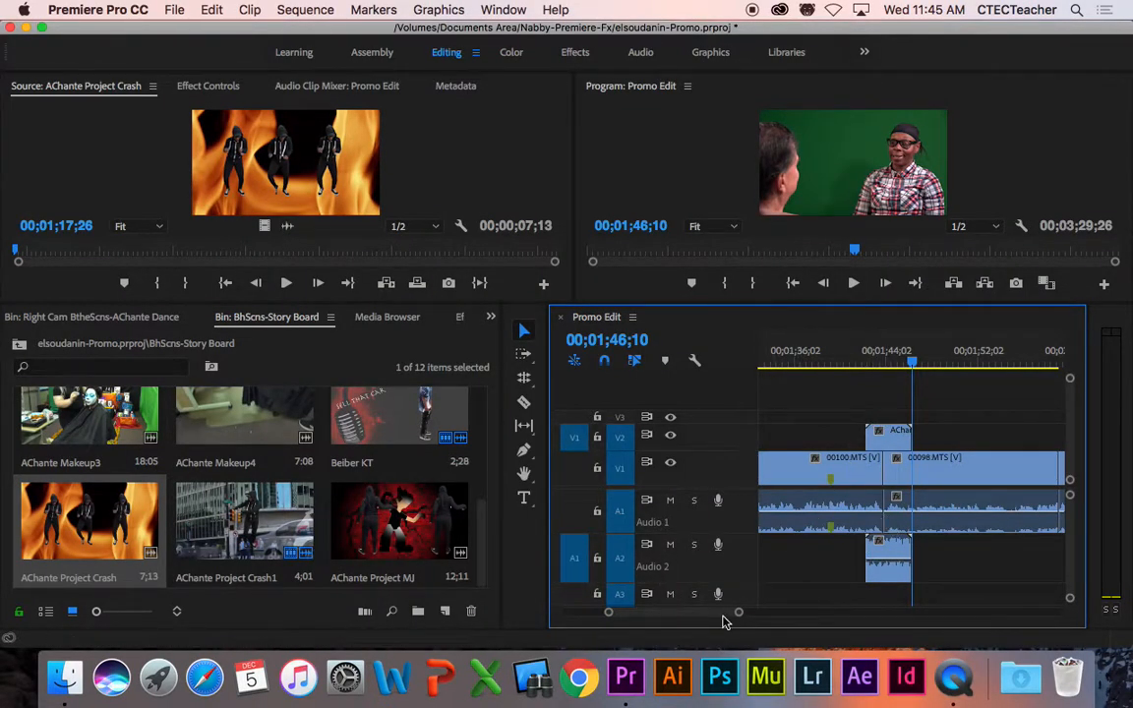
Step: Review playback around the first B-roll's end and set the playhead at 00;01;48;12
scroll(723, 615, right, 2)
scroll(718, 617, left, 1)
mouse_move(884, 362)
mouse_down()
mouse_move(862, 367)
mouse_move(890, 366)
mouse_up()
key(space)
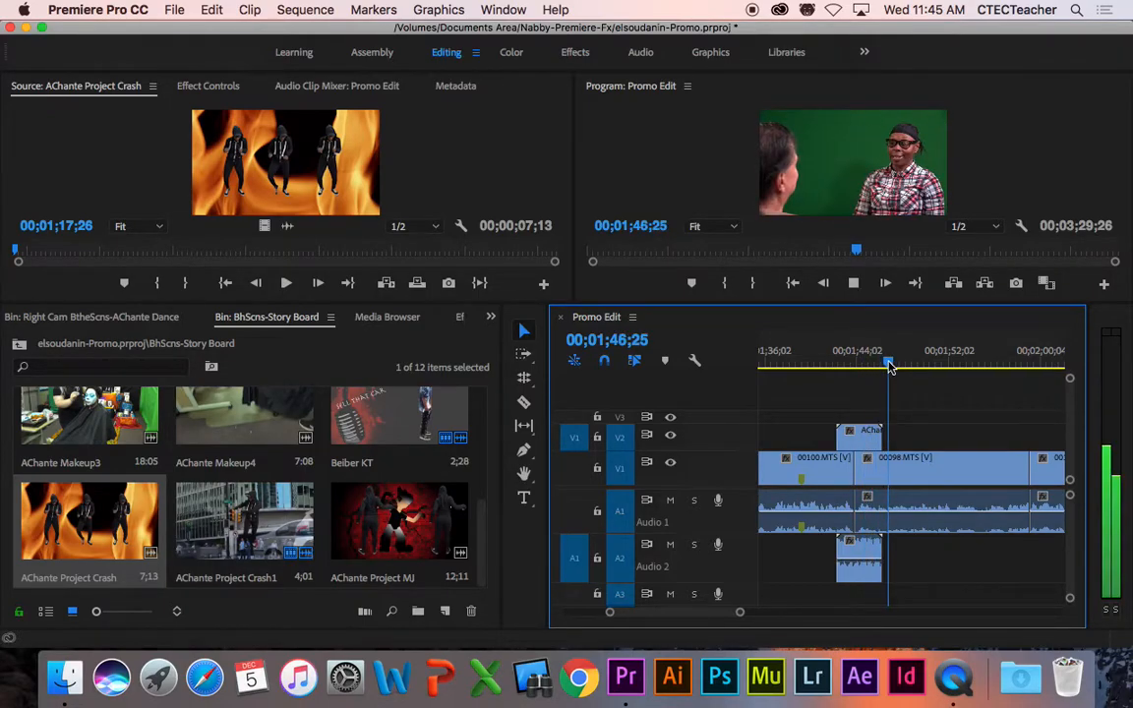
key(space)
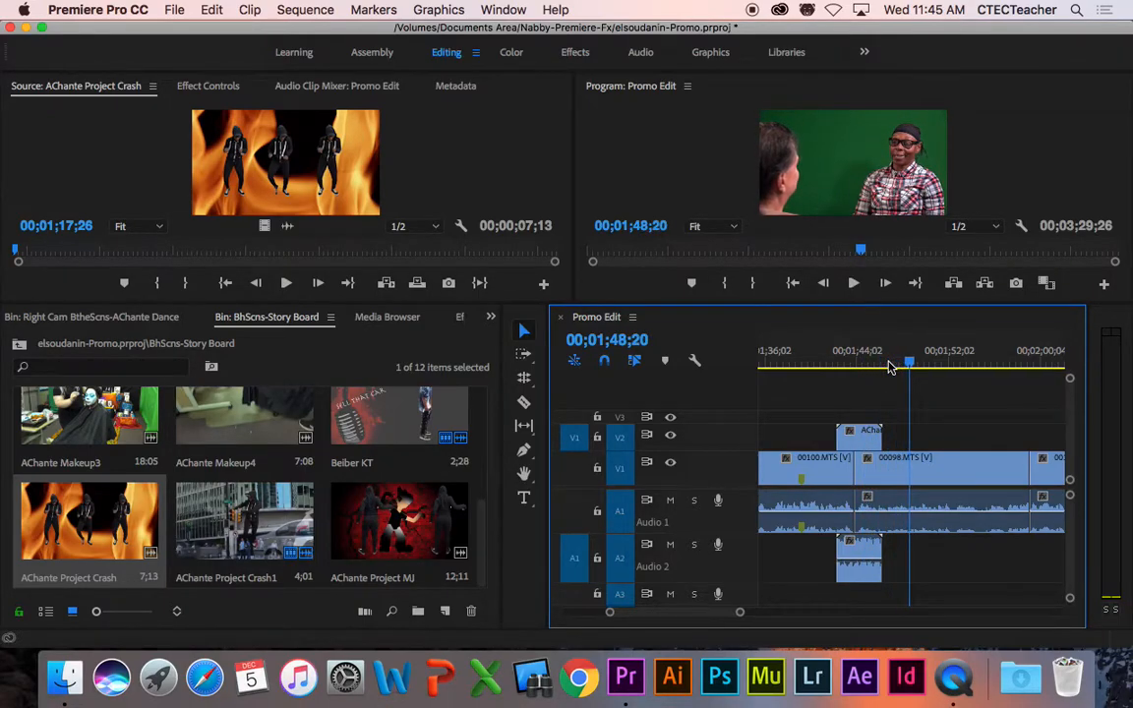
drag(909, 363, 897, 364)
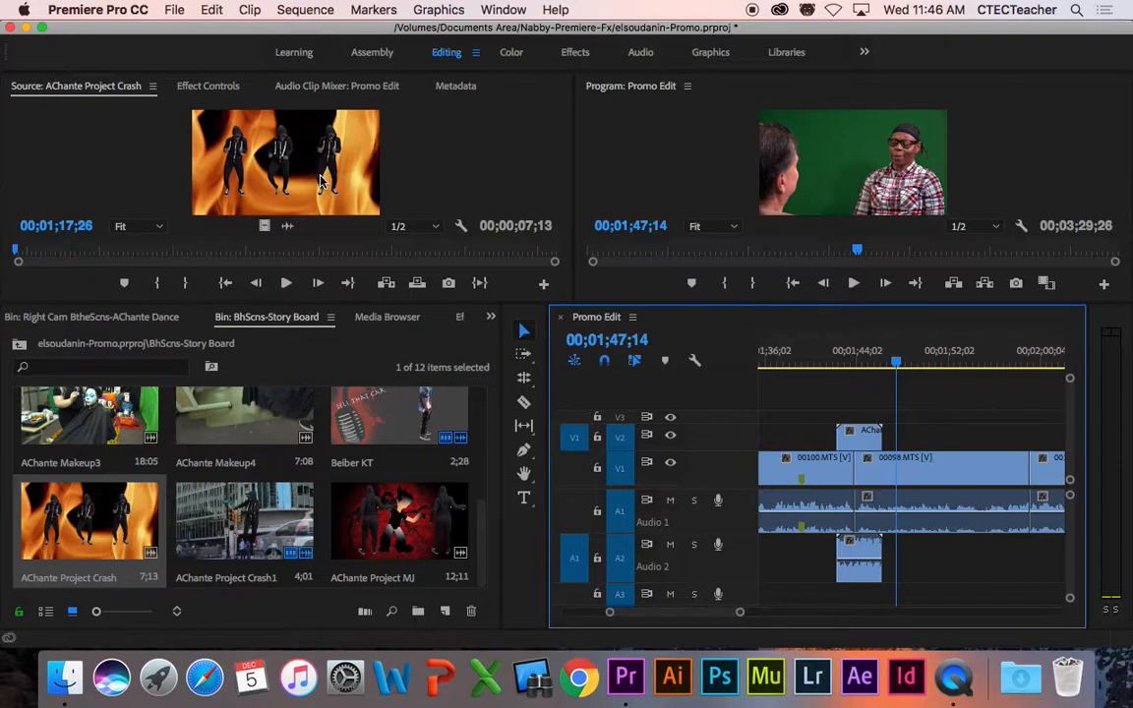
key(space)
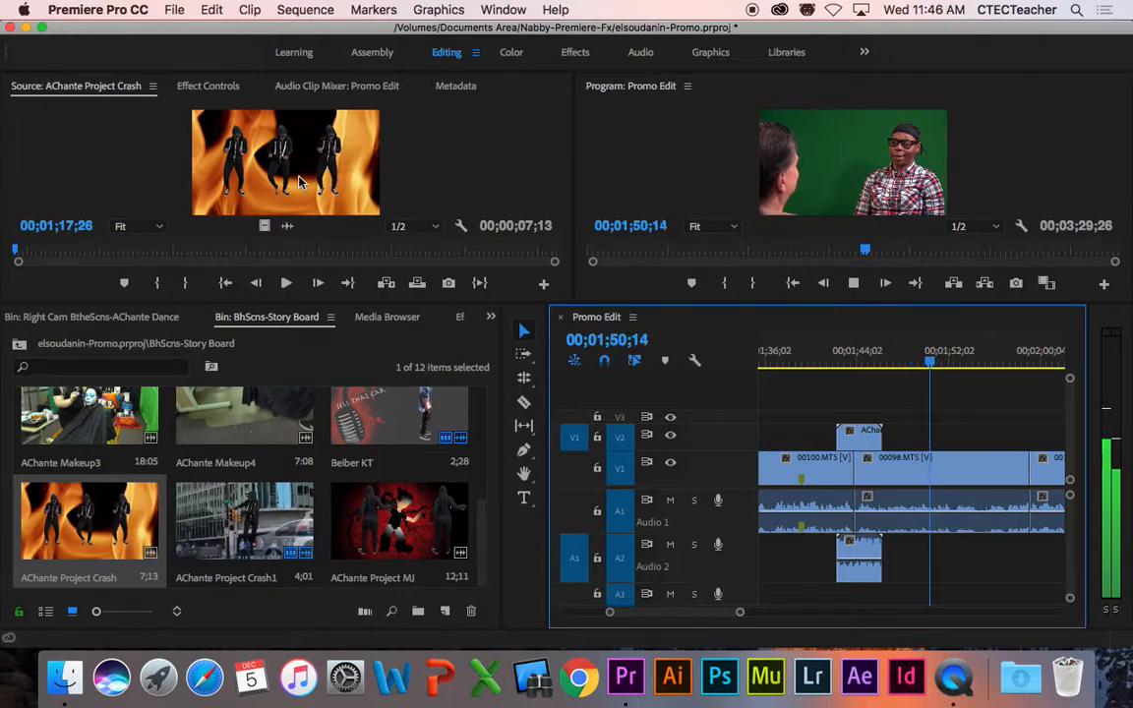
key(space)
click(909, 366)
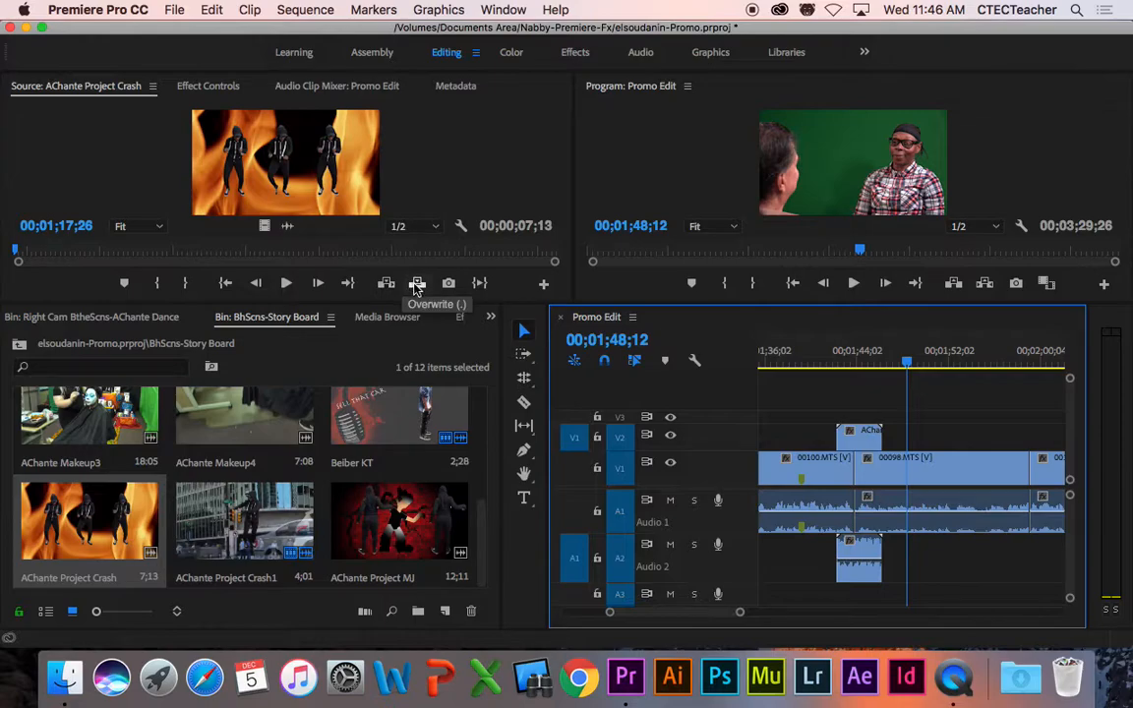
Step: Overwrite AChante Project Crash onto V2 and A2 at the playhead, then select both A2 audio clips
drag(332, 309, 331, 340)
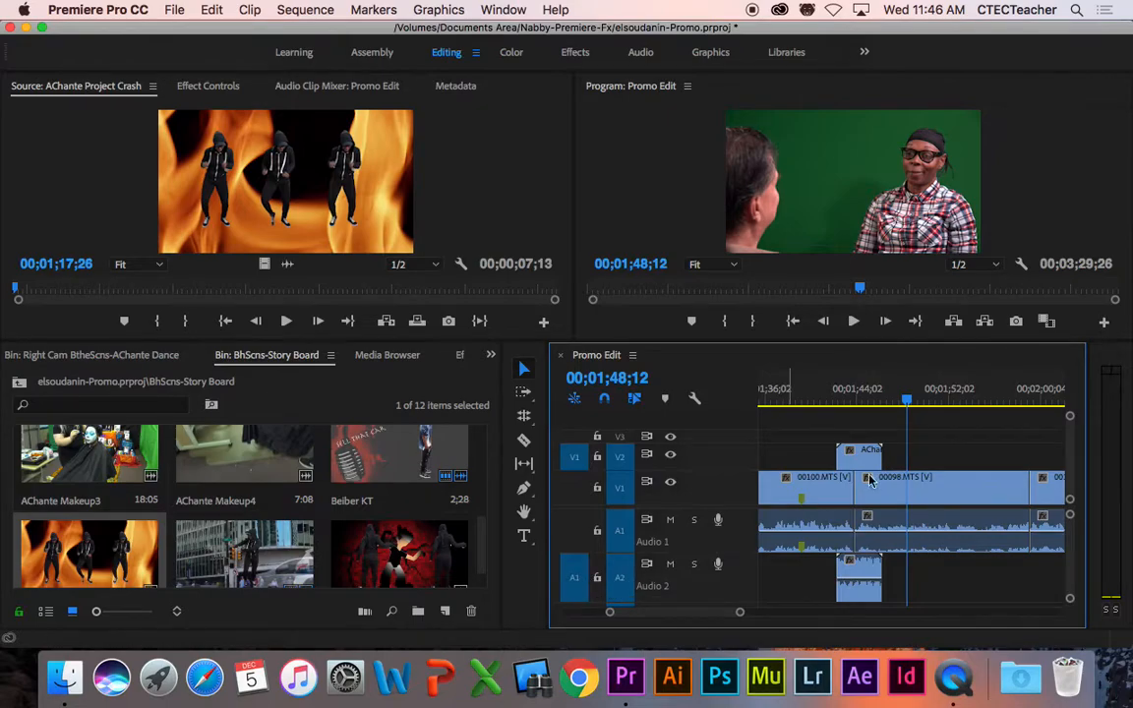
click(417, 321)
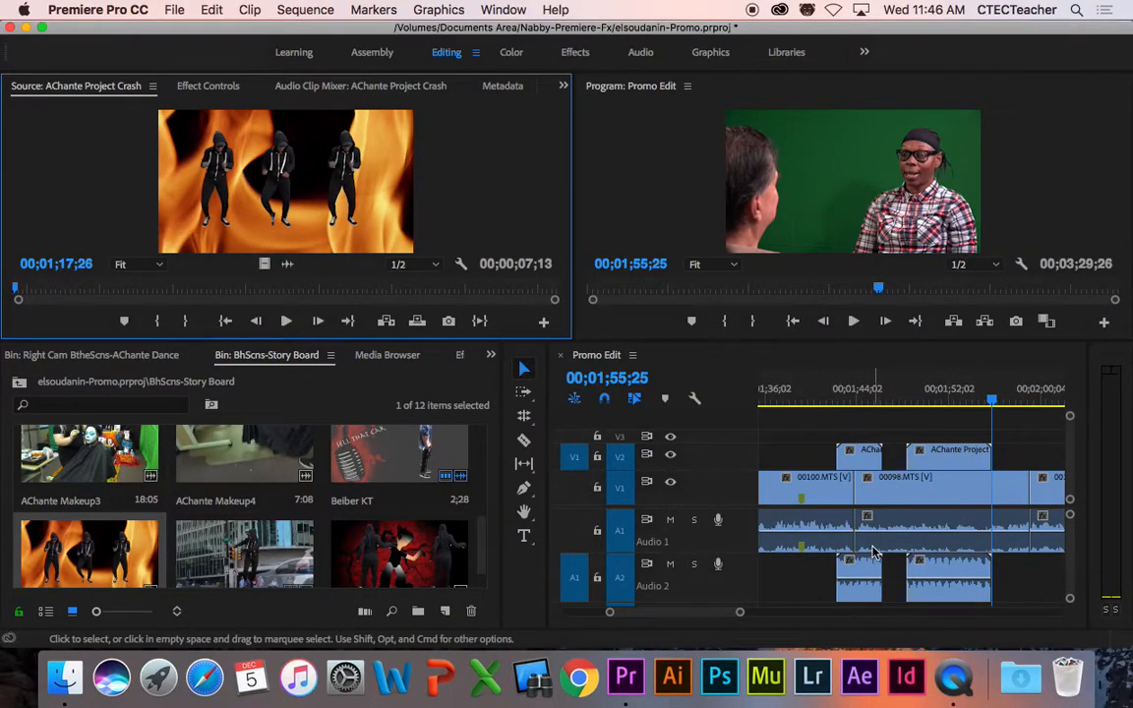
click(861, 575)
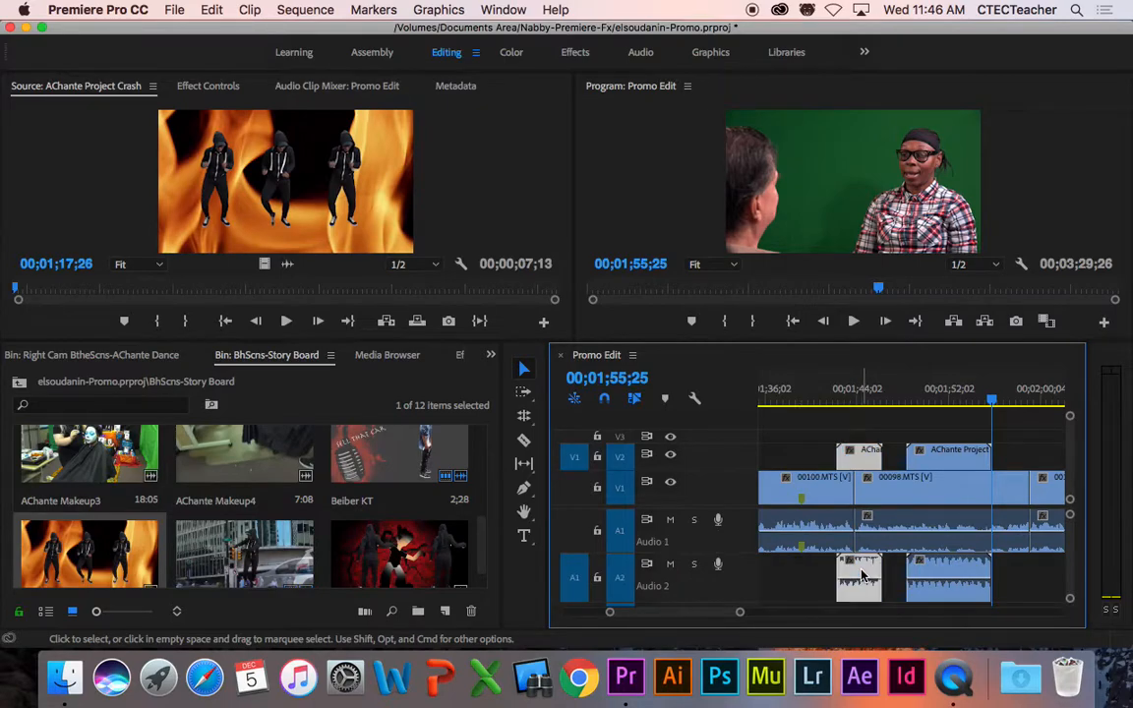
shift+click(921, 573)
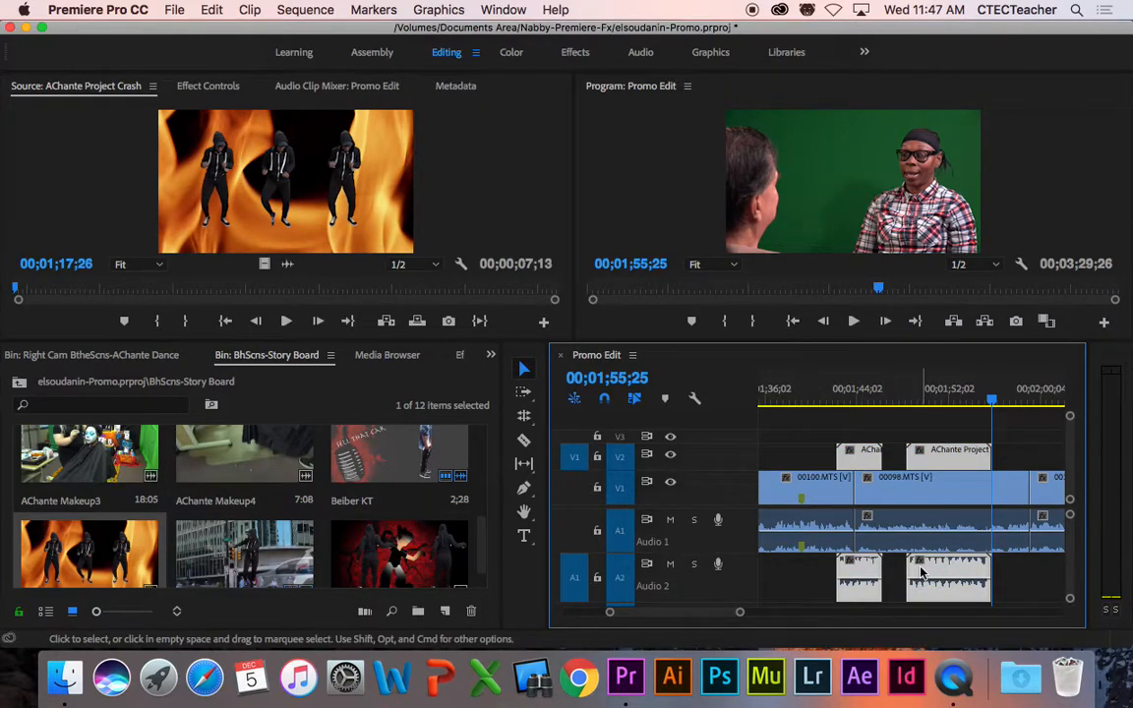
Step: Apply -12 dB audio gain to both A2 B-roll clips and drag each clip's volume line lower
right_click(921, 573)
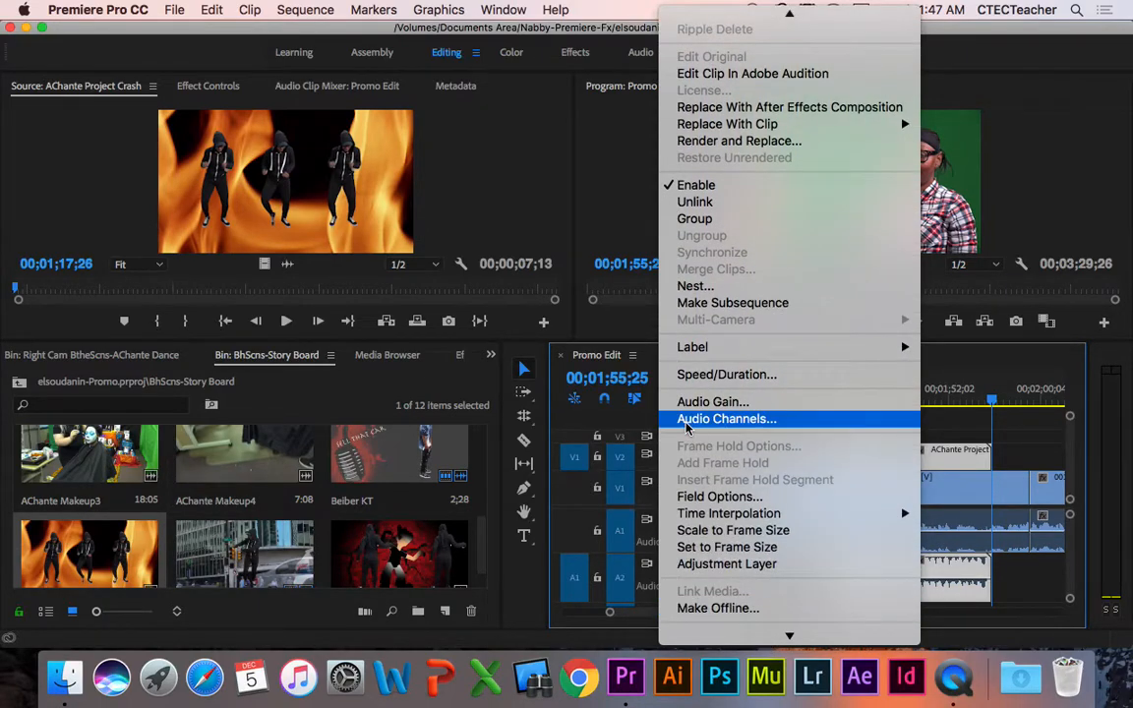
click(712, 404)
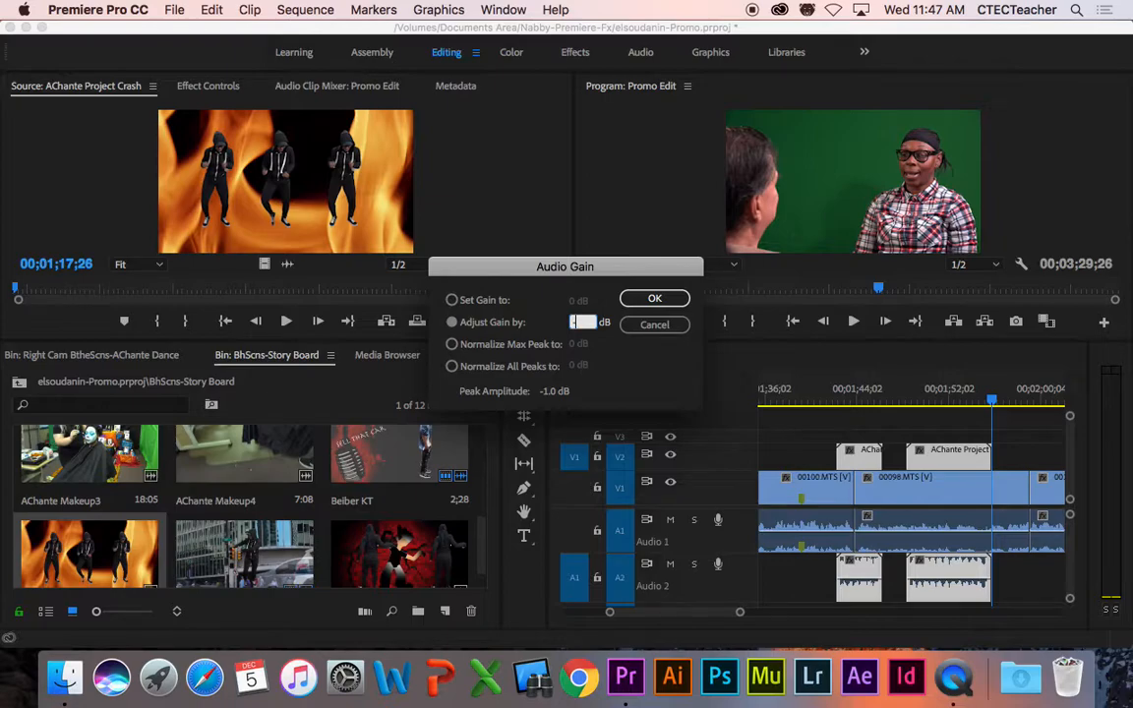
click(653, 299)
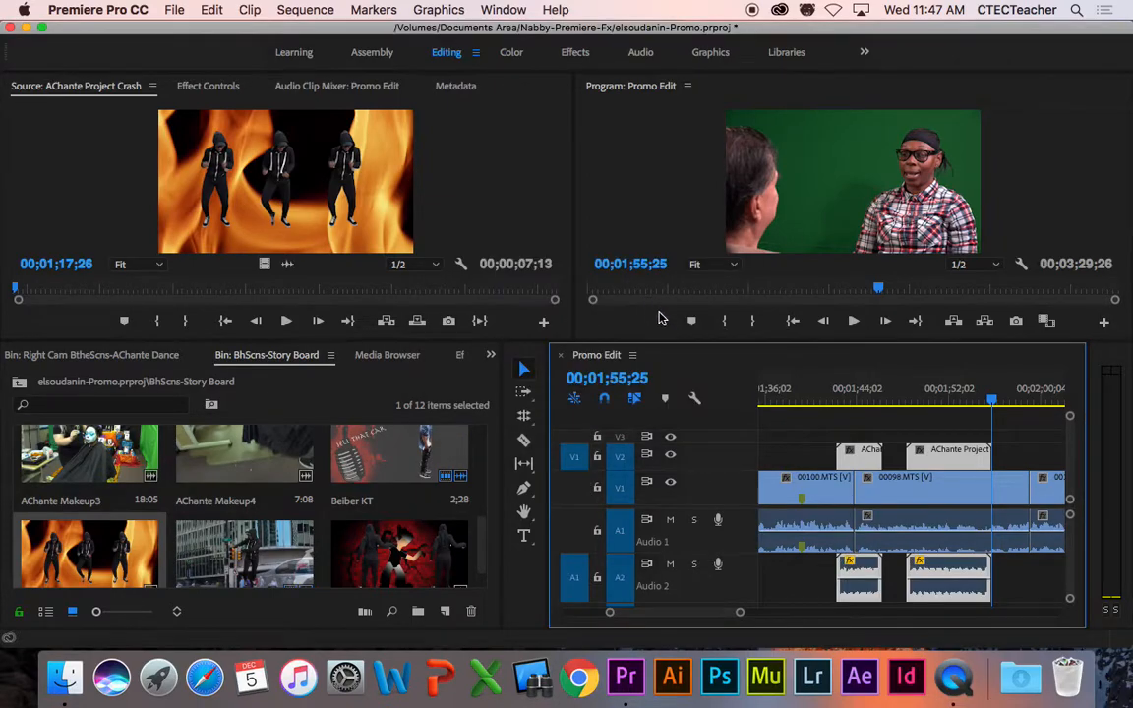
drag(866, 585, 867, 591)
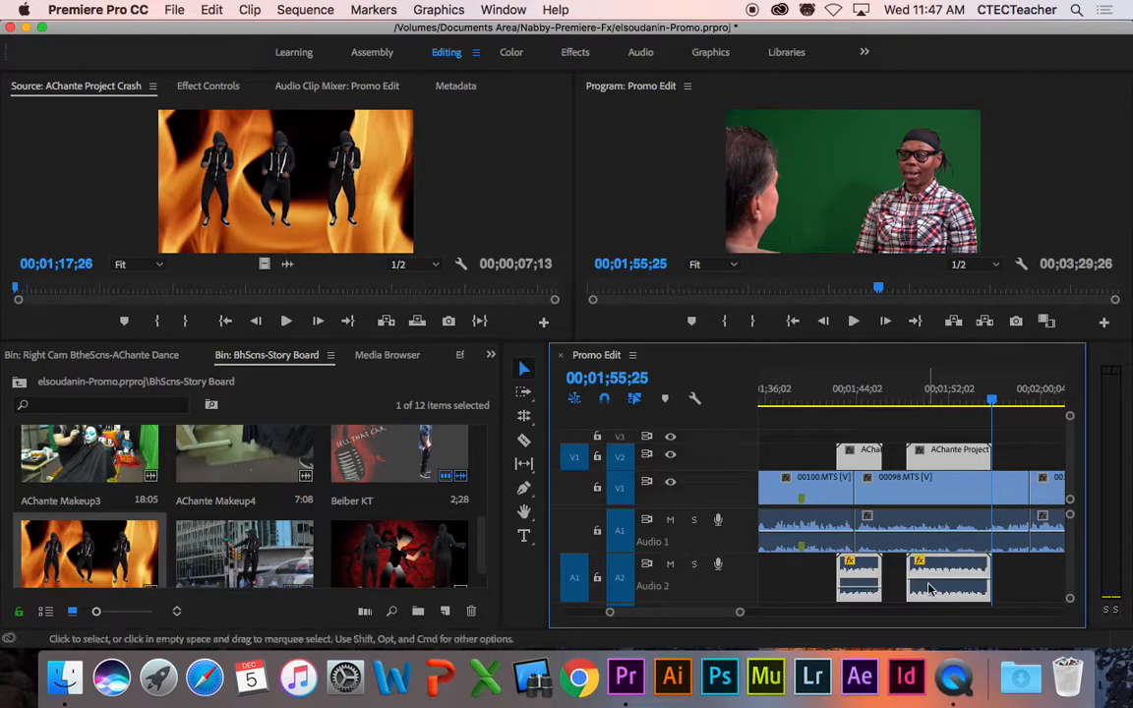
drag(939, 583, 939, 589)
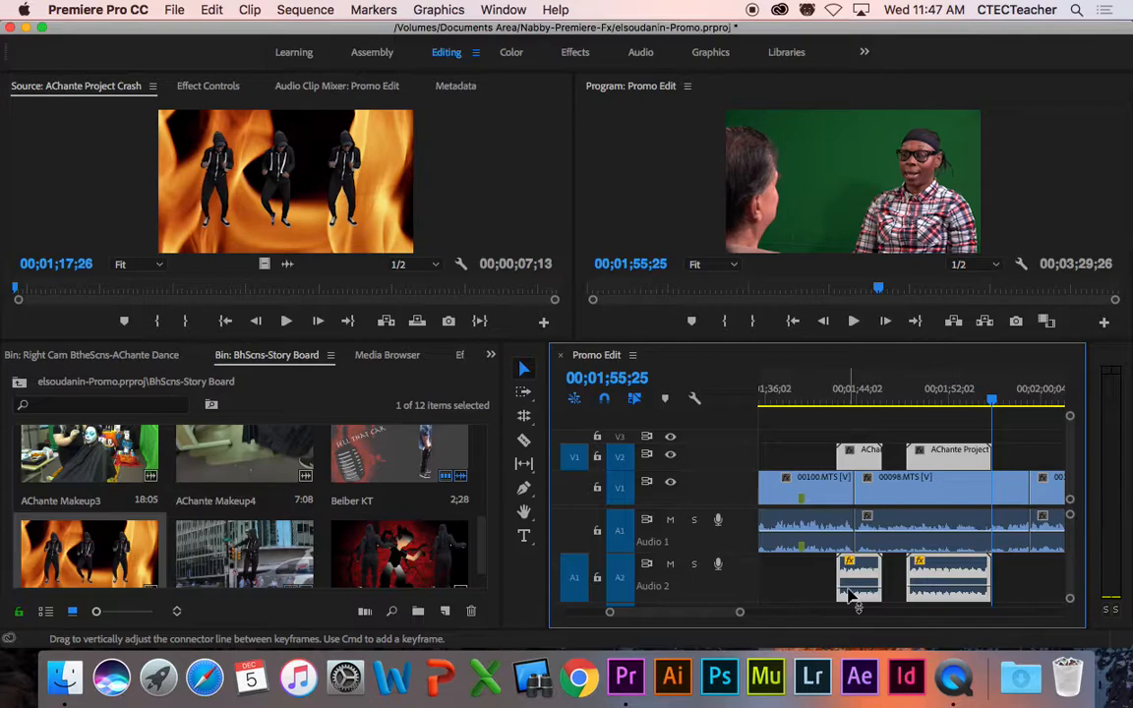
Step: Shrink Audio 1, enlarge the Audio 2 track, and select the first B-roll clip
click(852, 413)
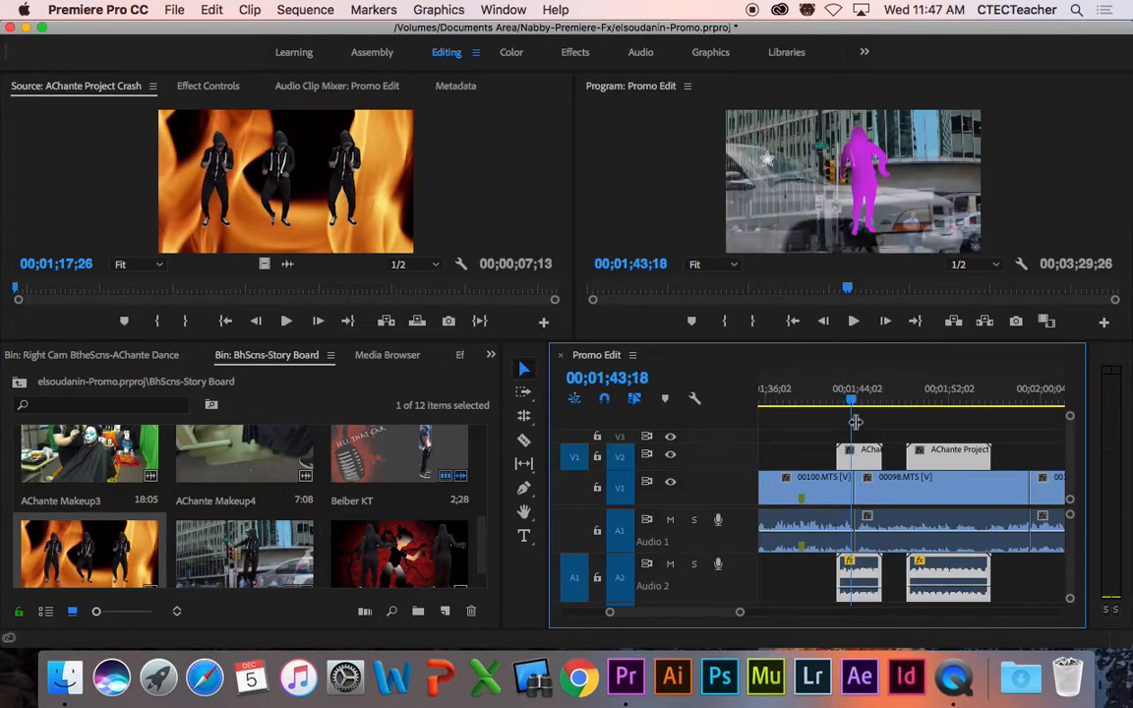
mouse_move(850, 590)
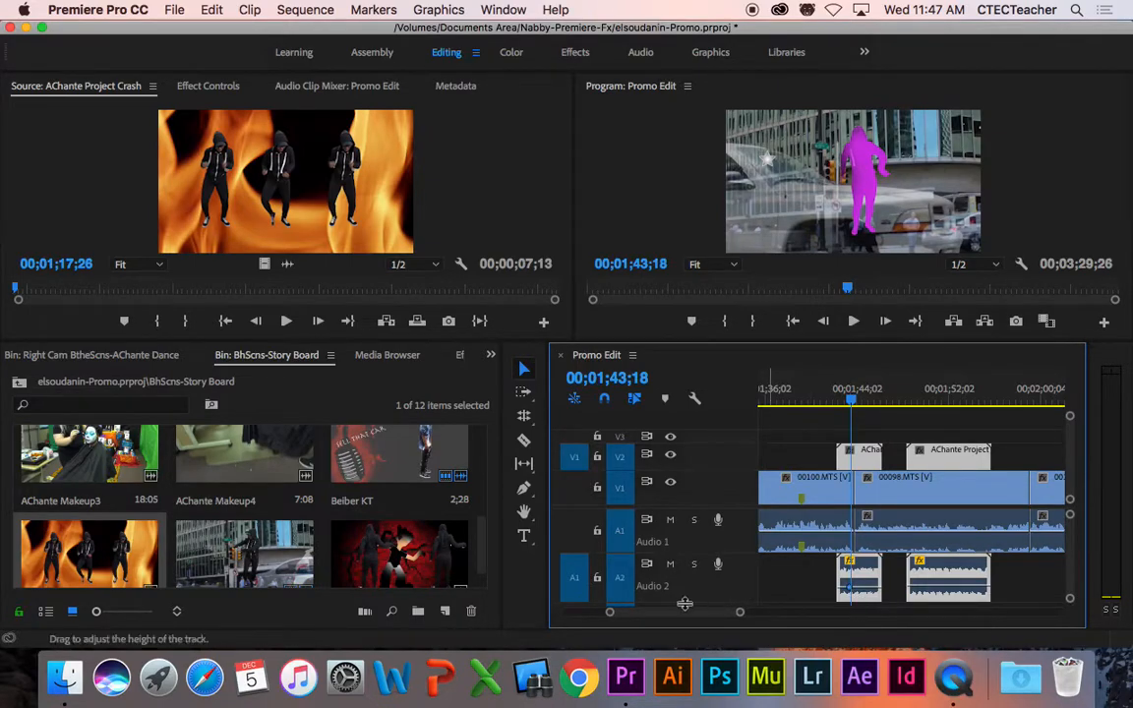
drag(637, 560, 639, 523)
drag(666, 571, 676, 607)
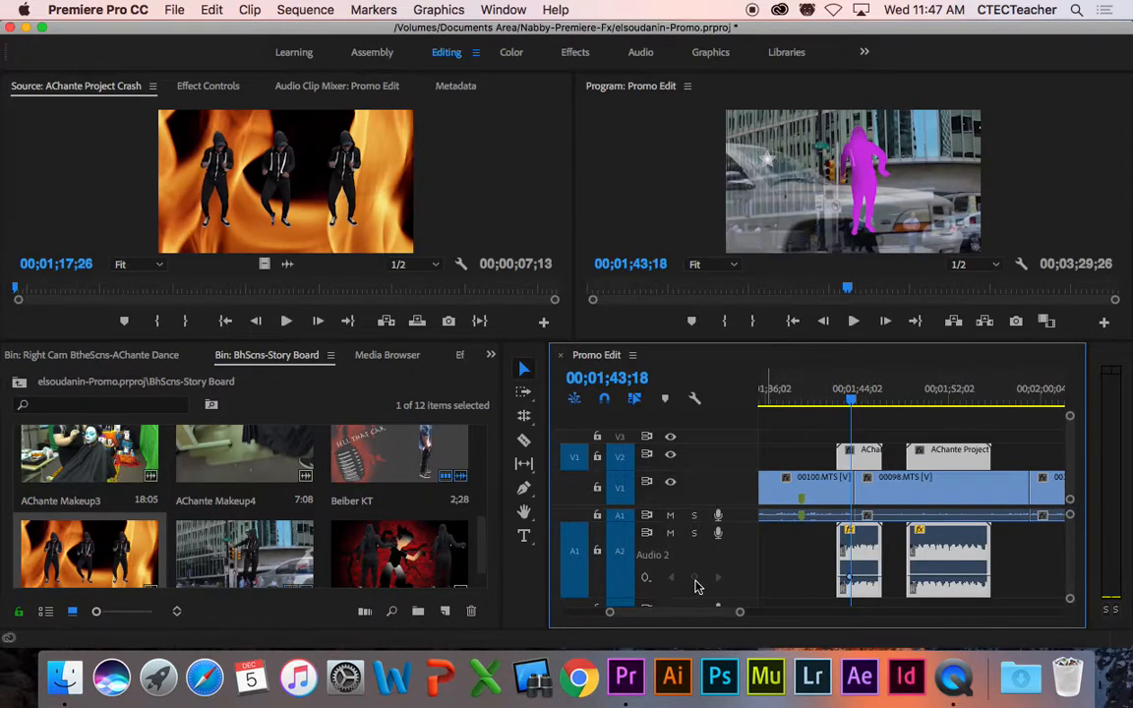
drag(788, 341, 790, 283)
click(860, 513)
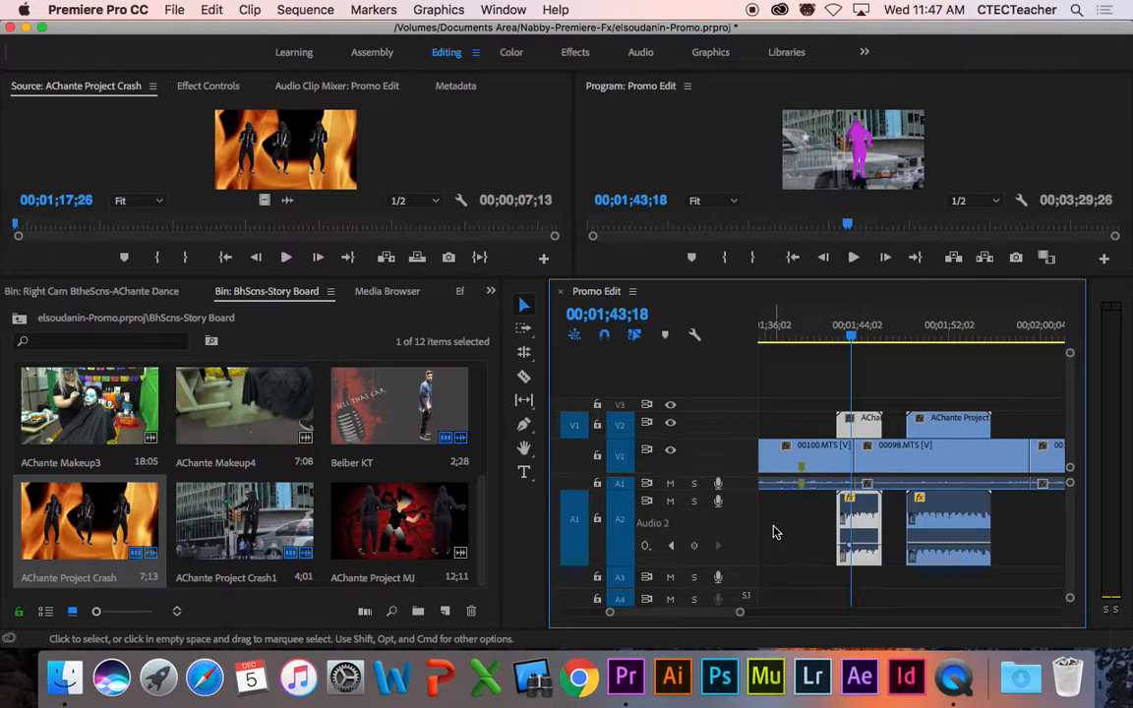
Step: Add a volume keyframe at the clip's start pulled down to silence, and preview the fade-in
key(Right)
key(Right)
key(Right)
key(Right)
key(Right)
key(Right)
key(Right)
key(Up)
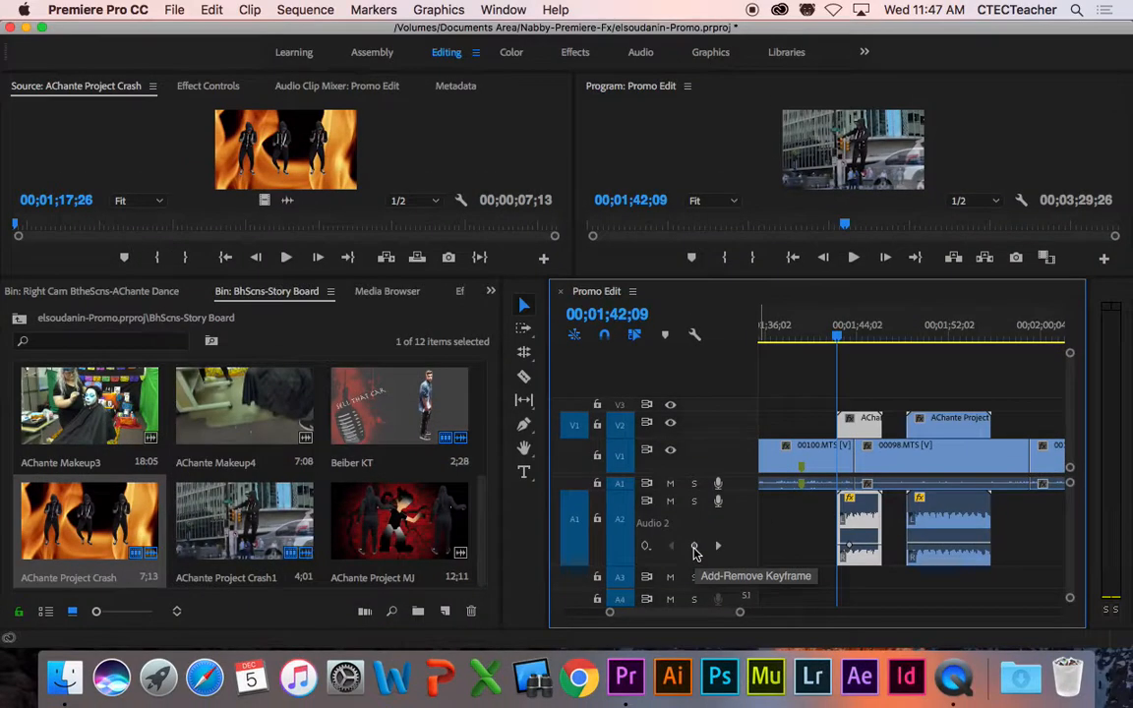
click(694, 541)
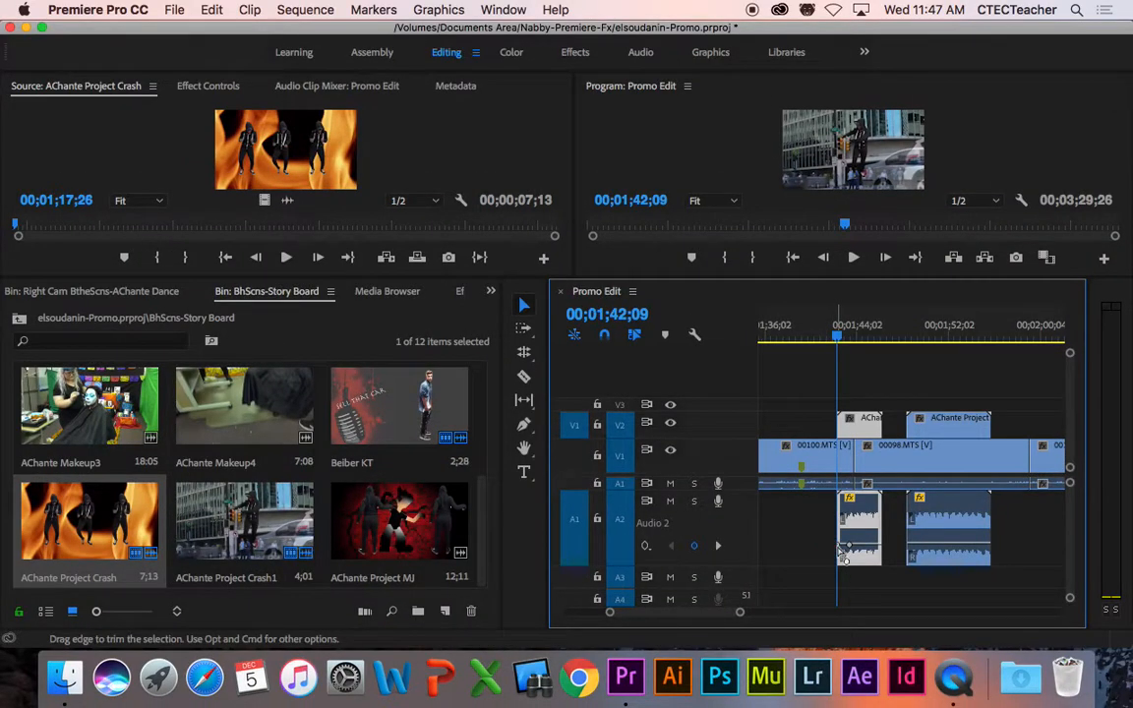
drag(844, 549, 844, 558)
click(831, 338)
key(space)
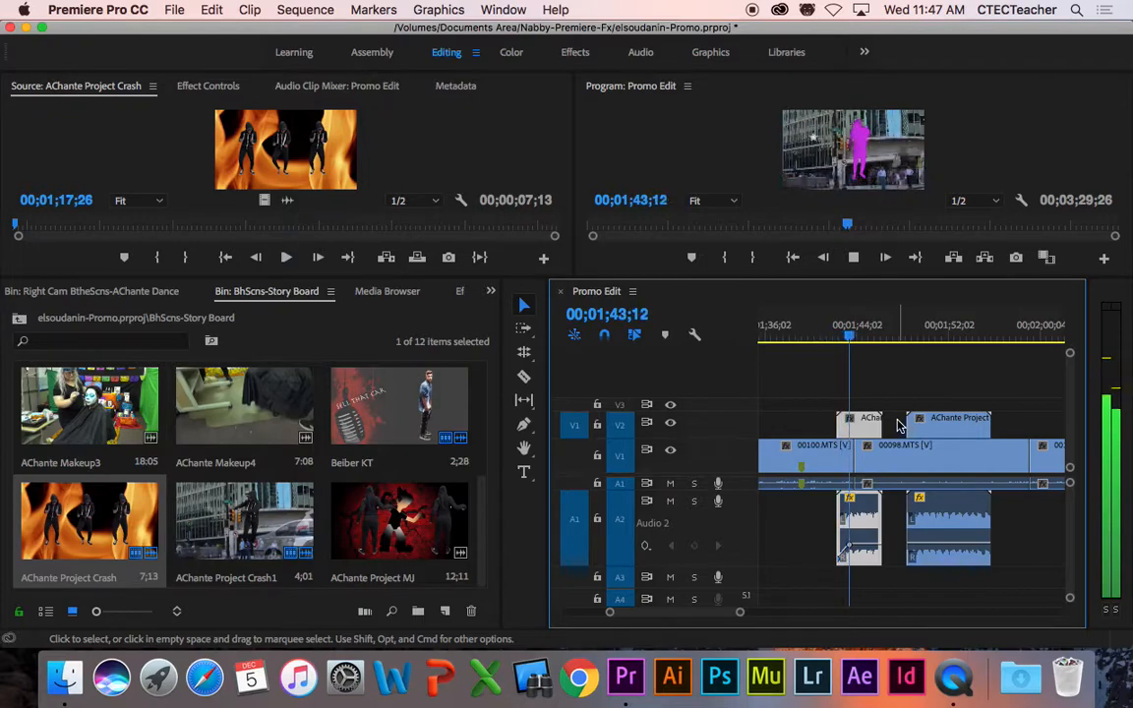
key(space)
key(space)
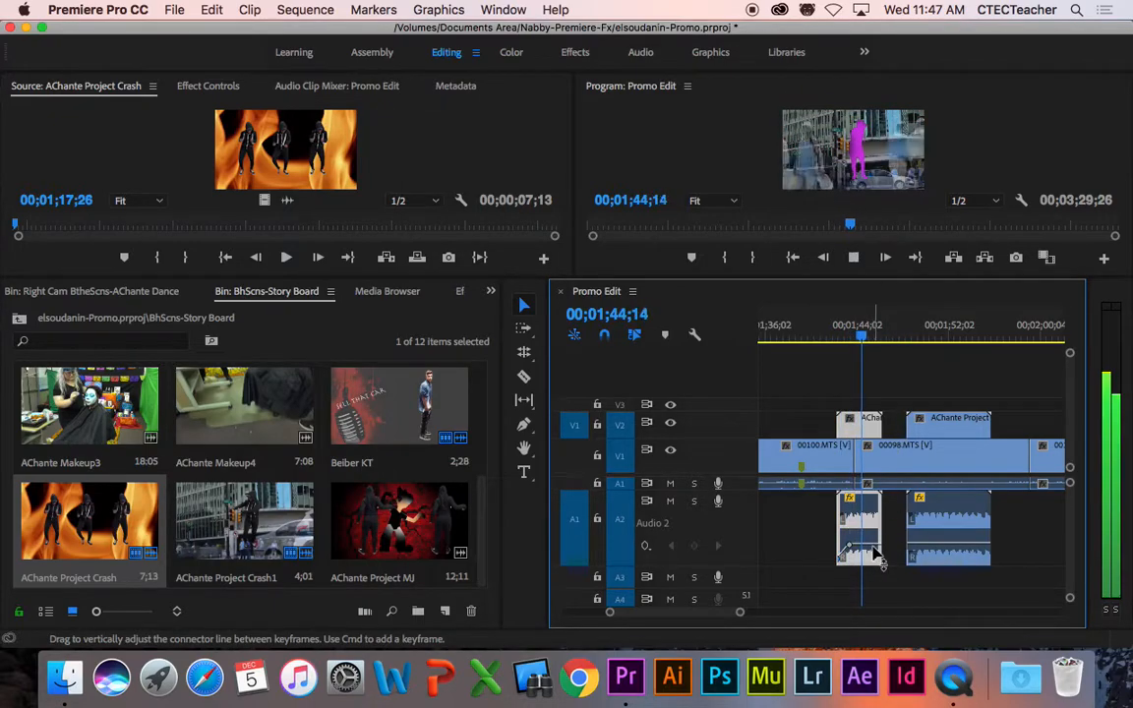
key(space)
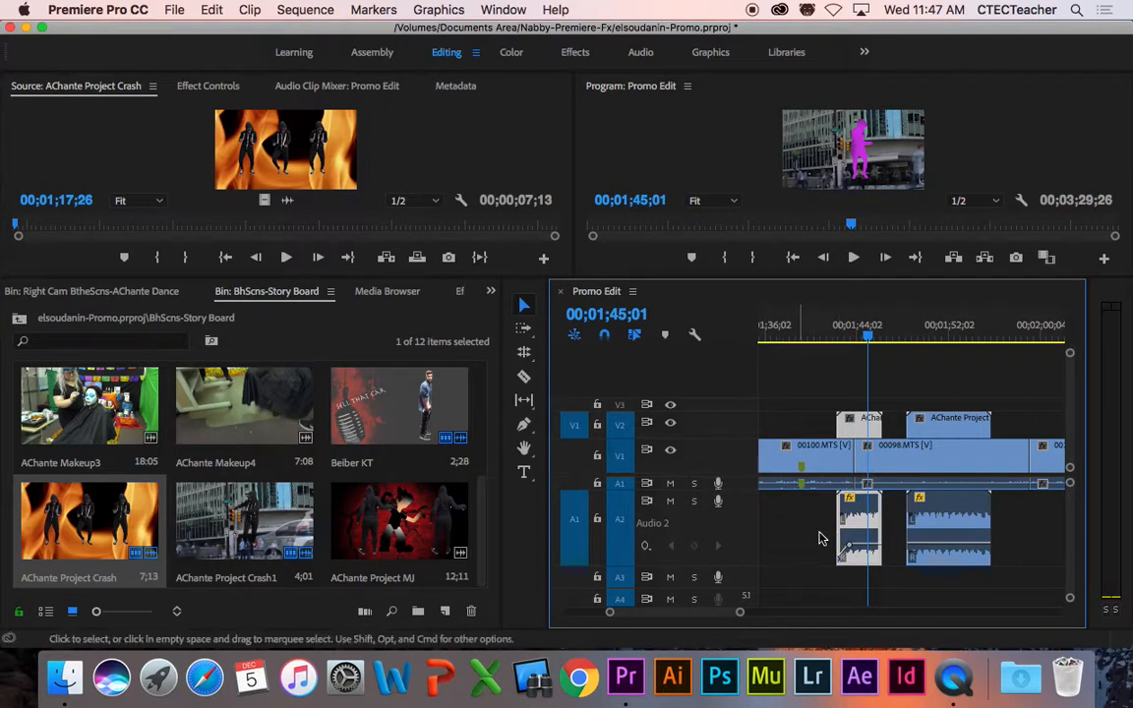
Step: Add keyframes at 01;45;01 and the clip's end, lower the end to -16.48 dB, and preview
click(693, 545)
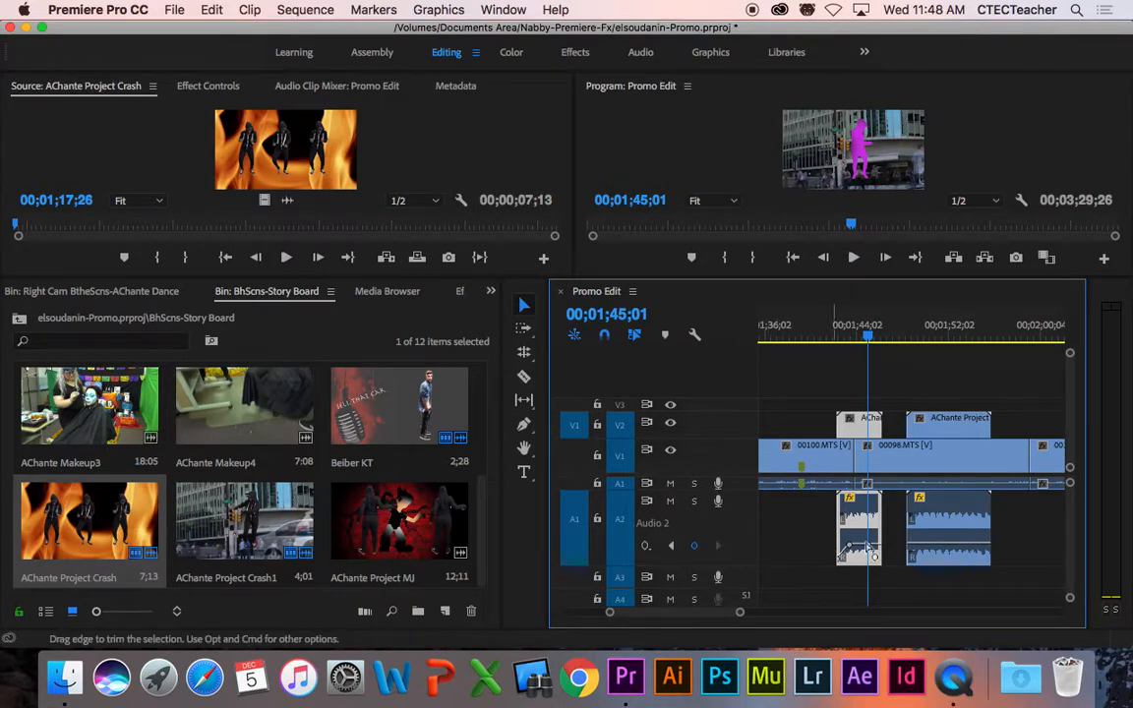
key(Down)
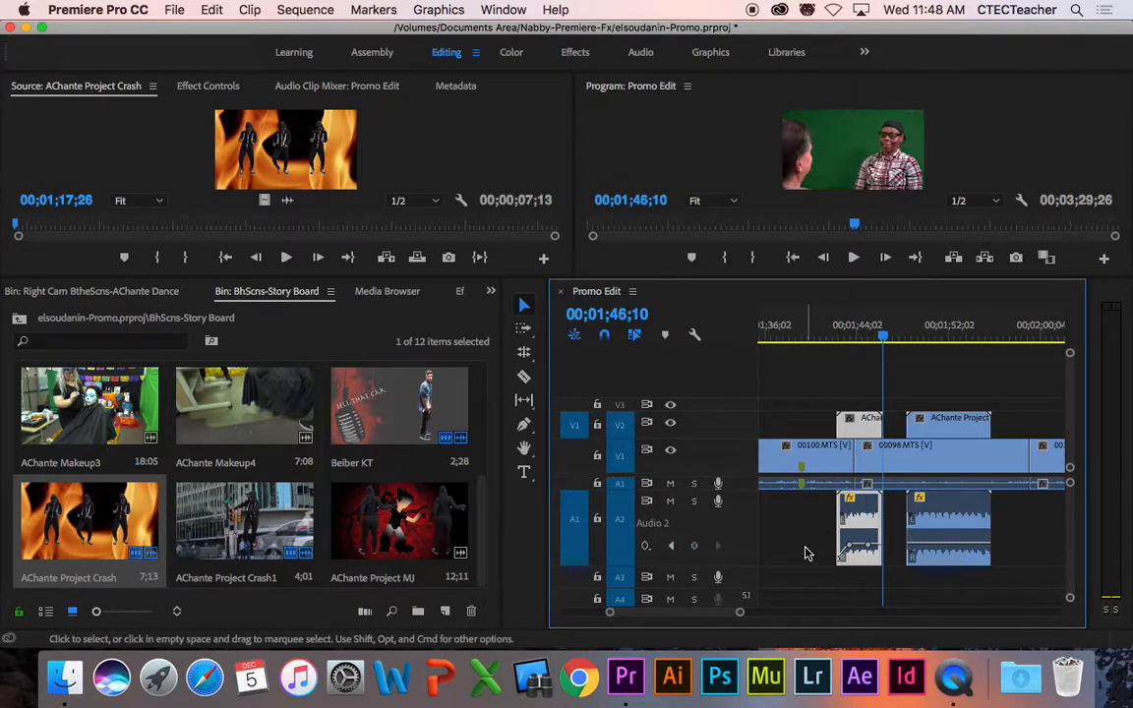
click(693, 545)
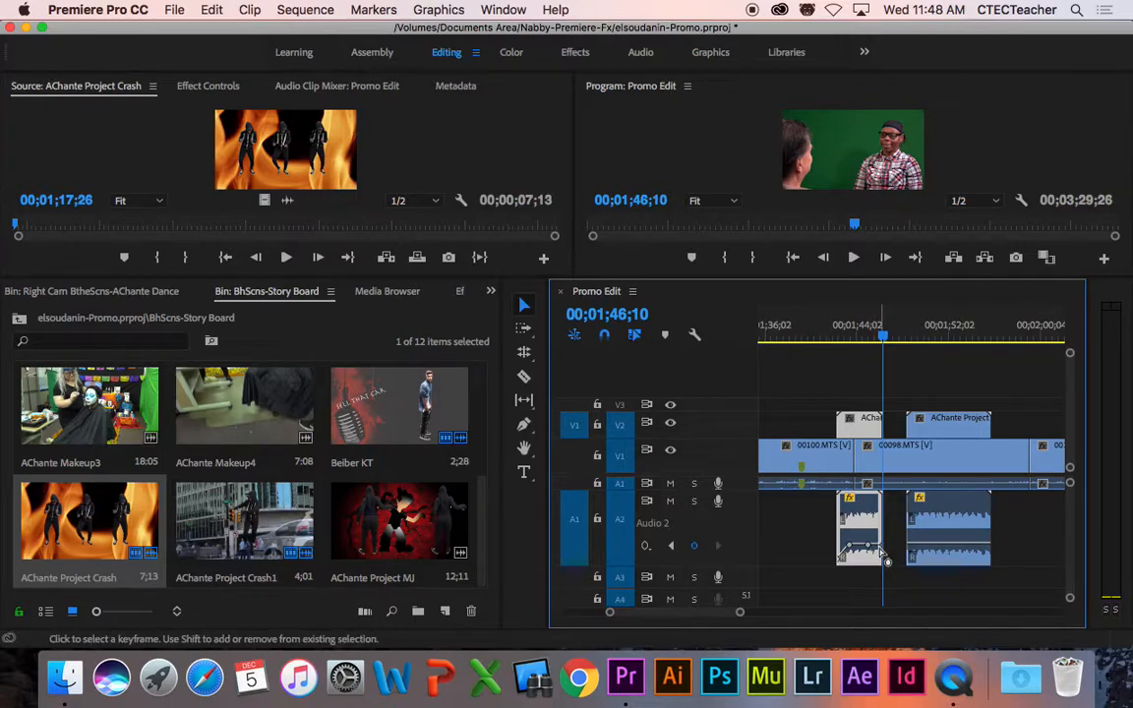
drag(888, 558, 888, 566)
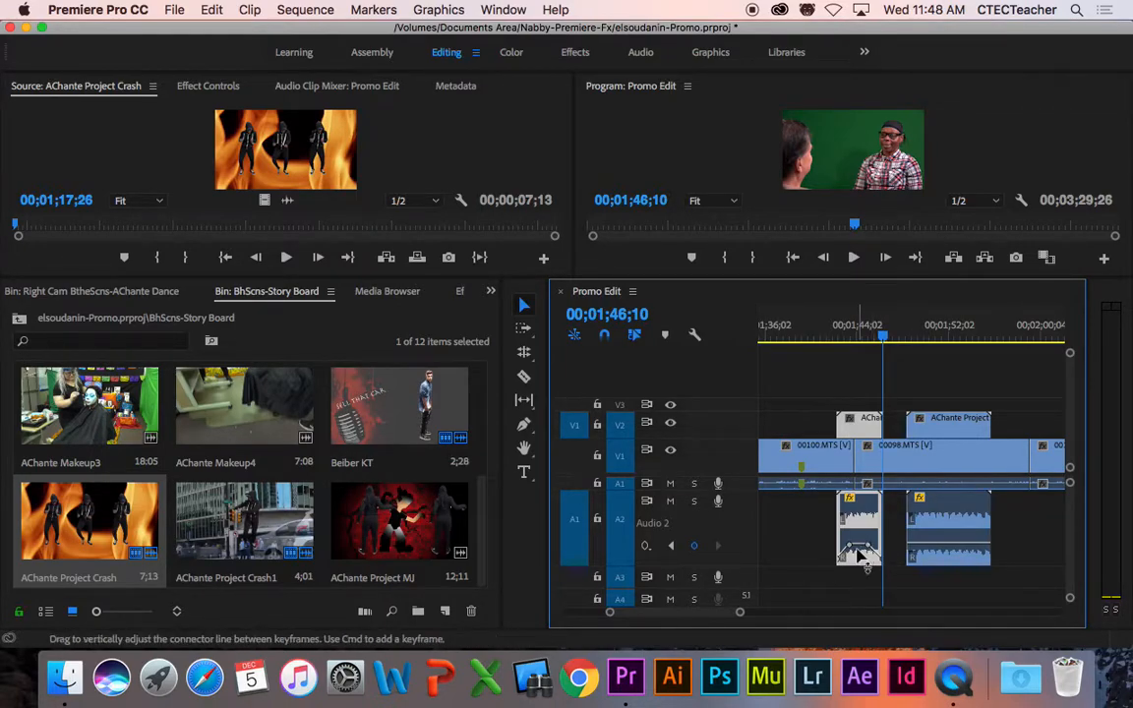
click(838, 341)
key(space)
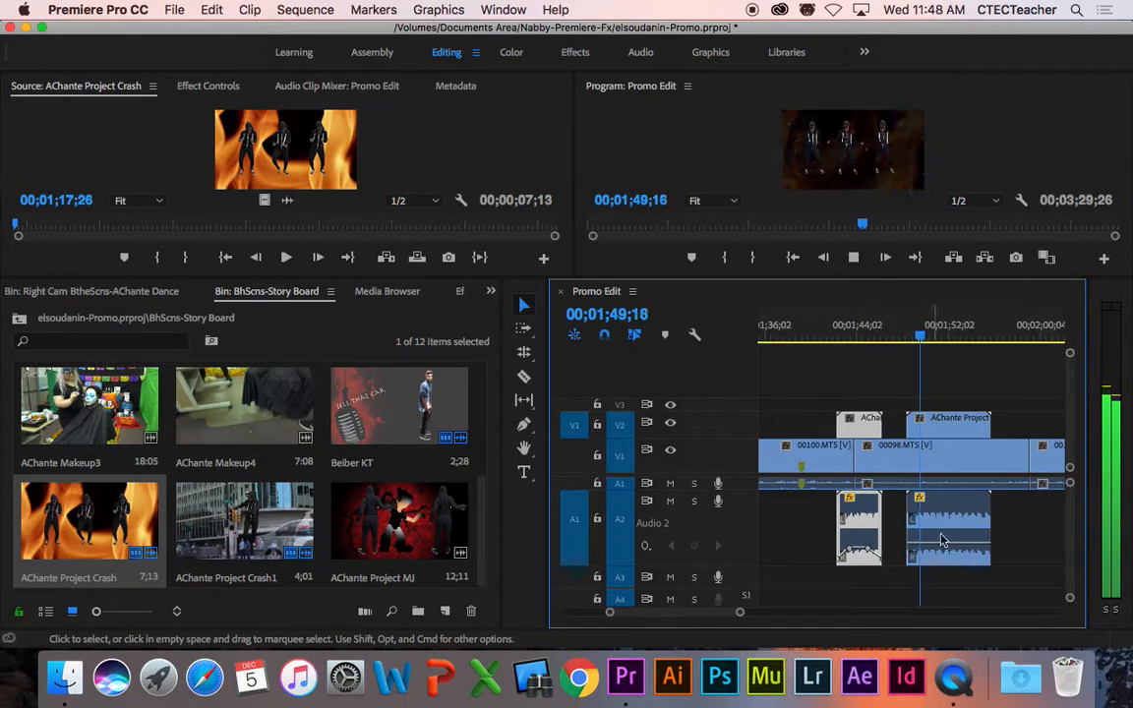
key(space)
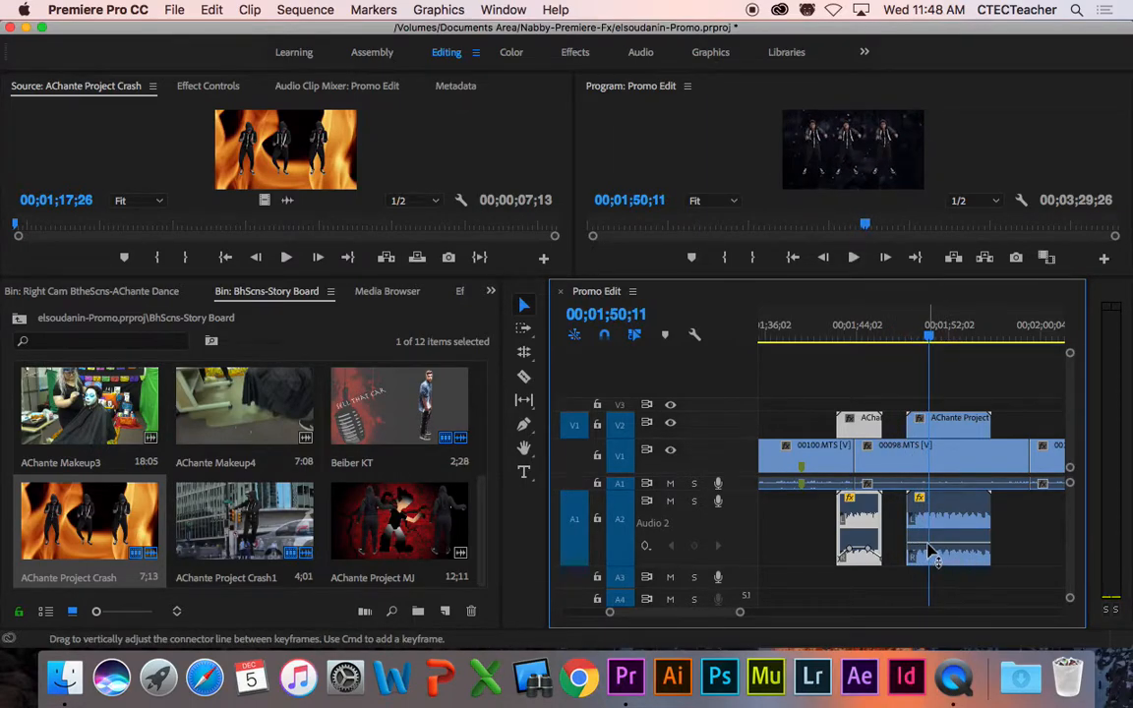
Step: Add a keyframe near the second clip's end, raise its start keyframe to -5.57 dB, and preview
click(930, 554)
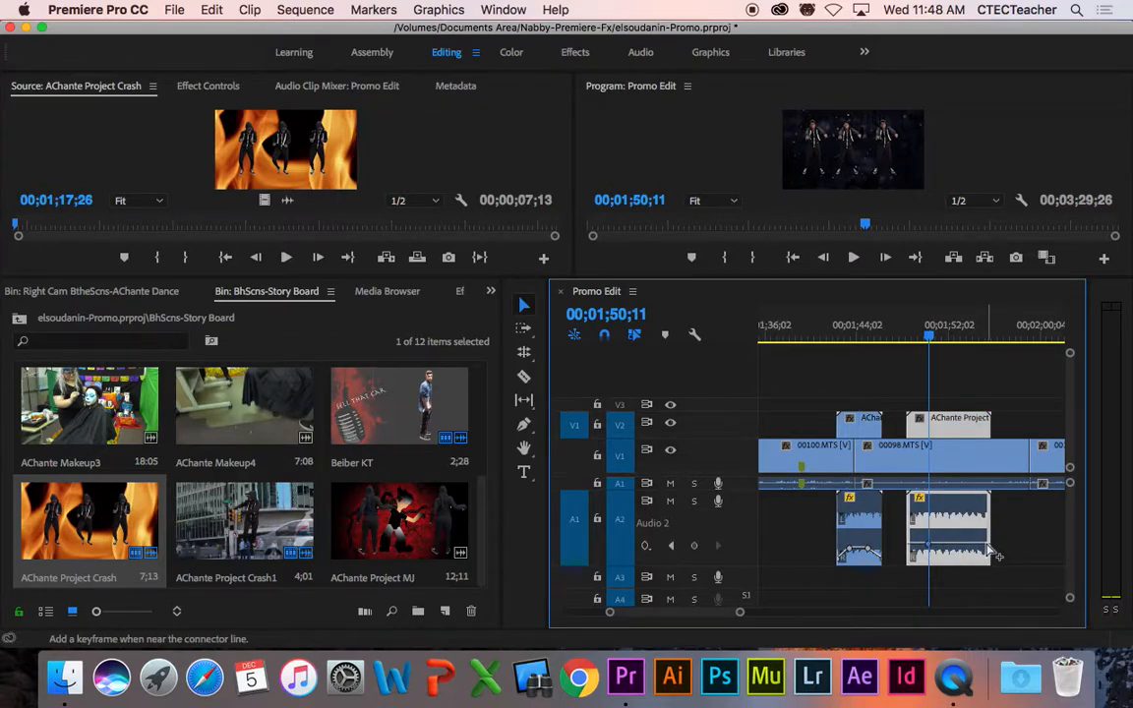
super+click(971, 546)
key(Up)
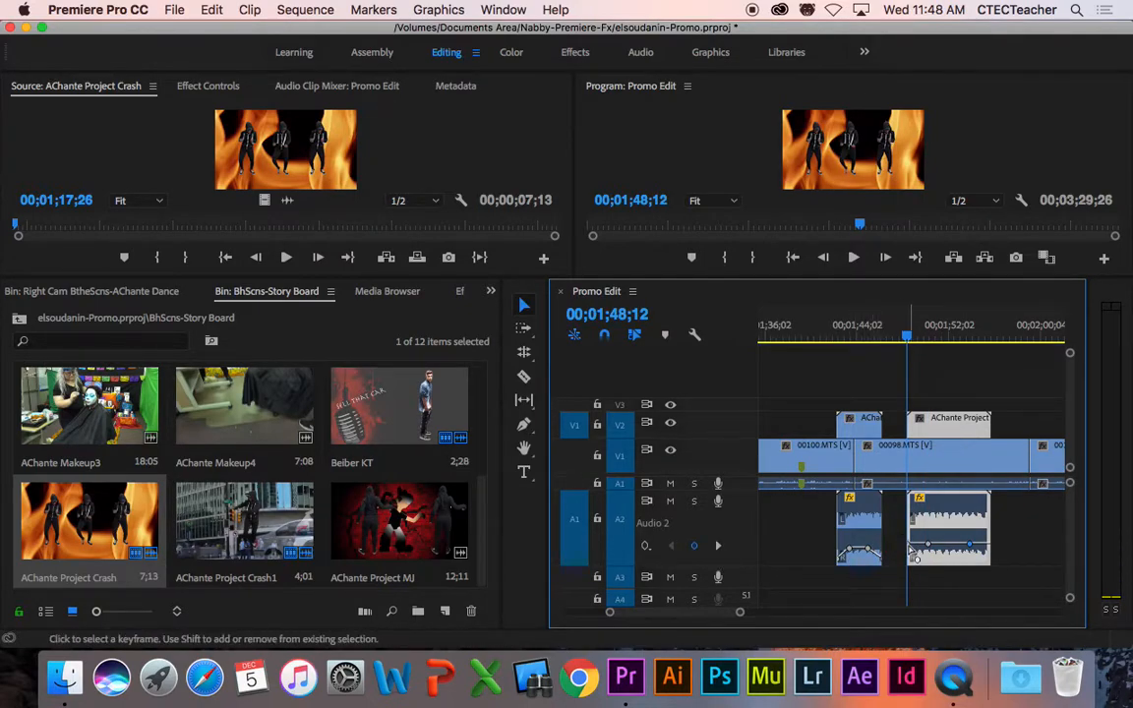
drag(913, 552, 913, 545)
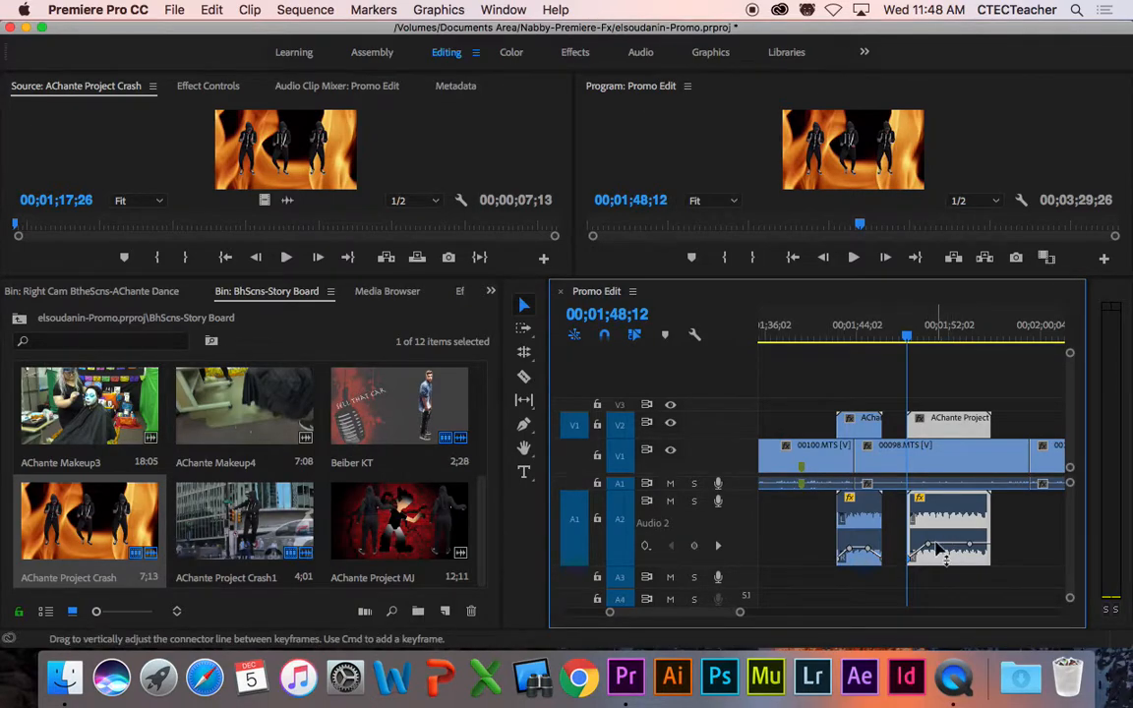
key(space)
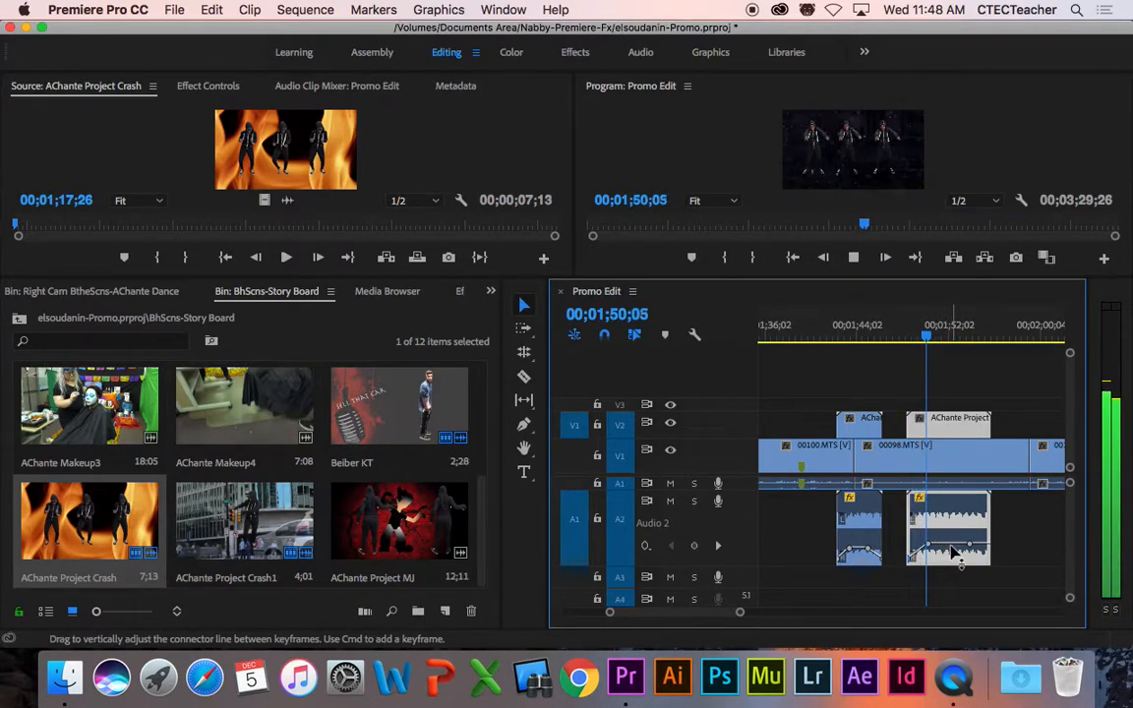
key(space)
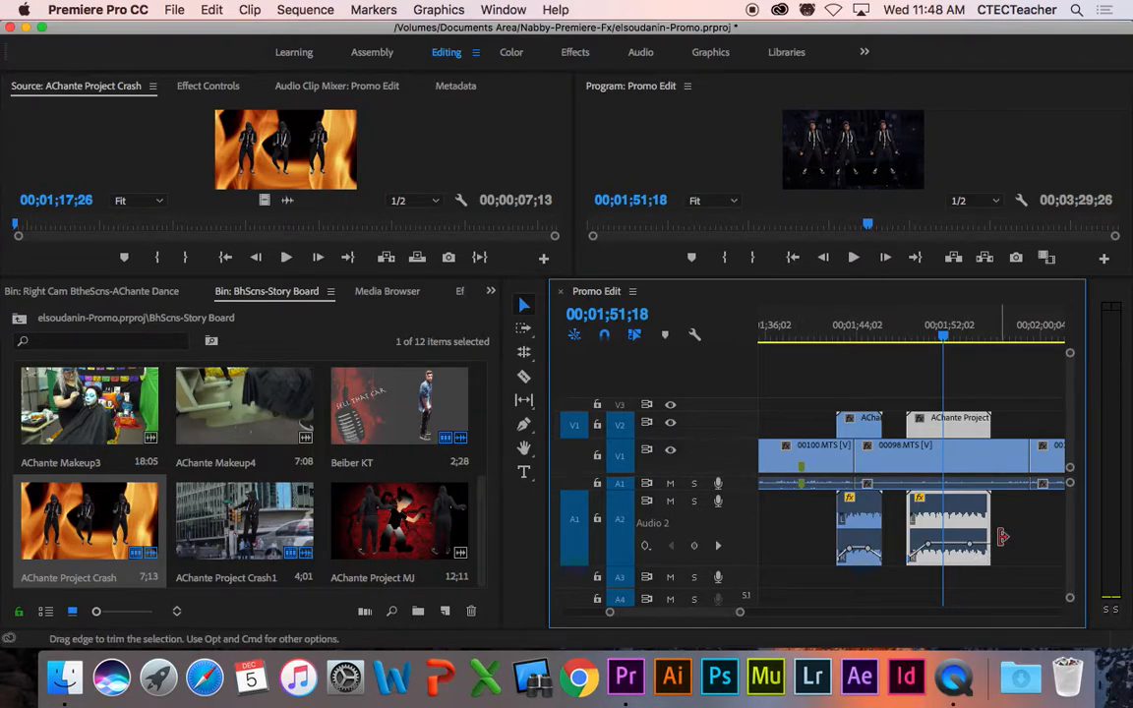
Step: Add a keyframe at the clip's end, lower the middle volume slightly, and play from about 00;01;38;20
key(Down)
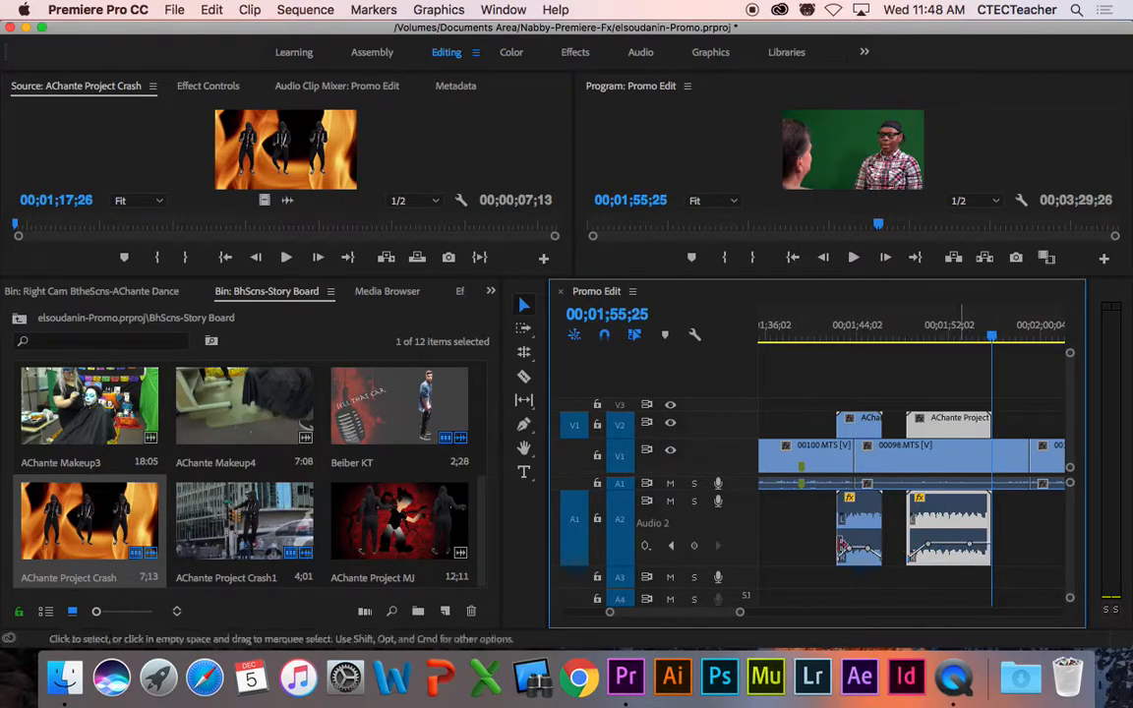
click(696, 548)
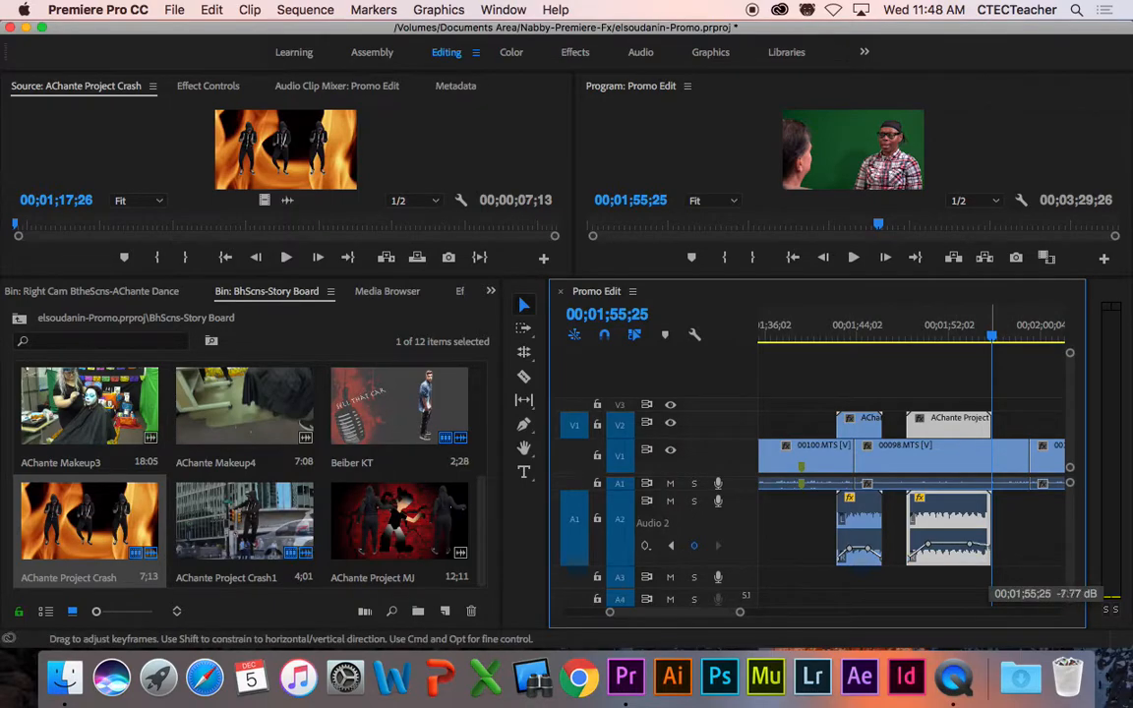
drag(949, 543, 949, 547)
drag(810, 335, 795, 340)
key(space)
Step: Move the first AChante clip on V2 slightly earlier and review from 00;01;36;20
key(space)
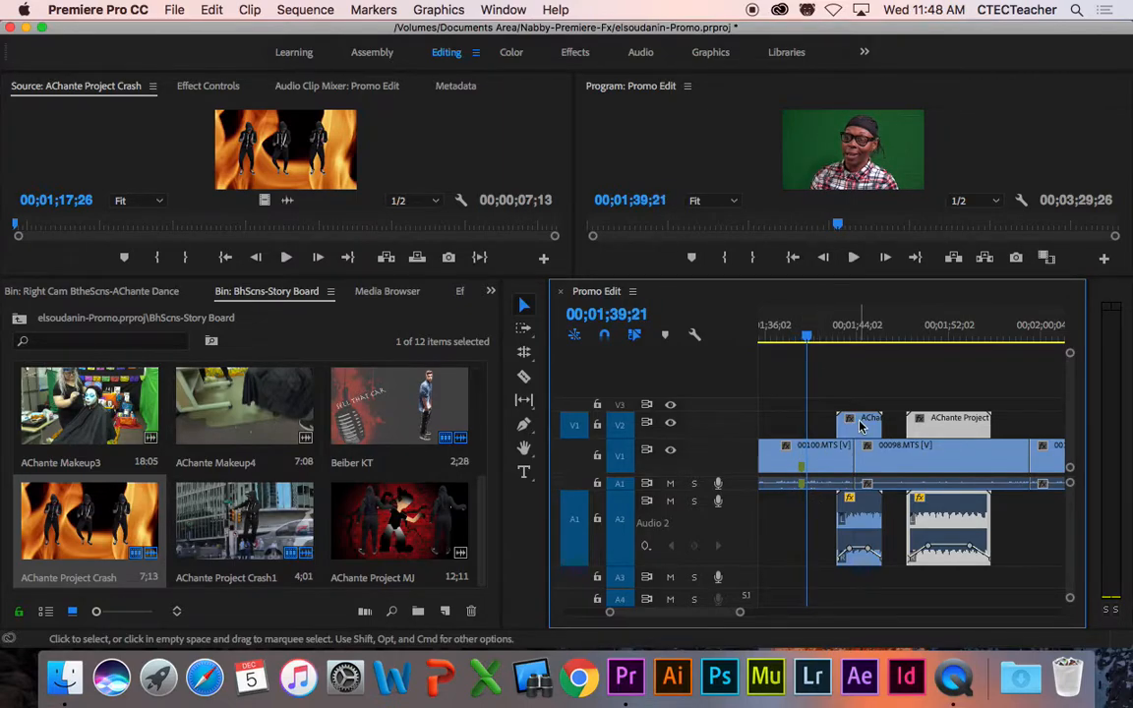
click(867, 425)
drag(868, 424, 833, 426)
click(772, 340)
key(space)
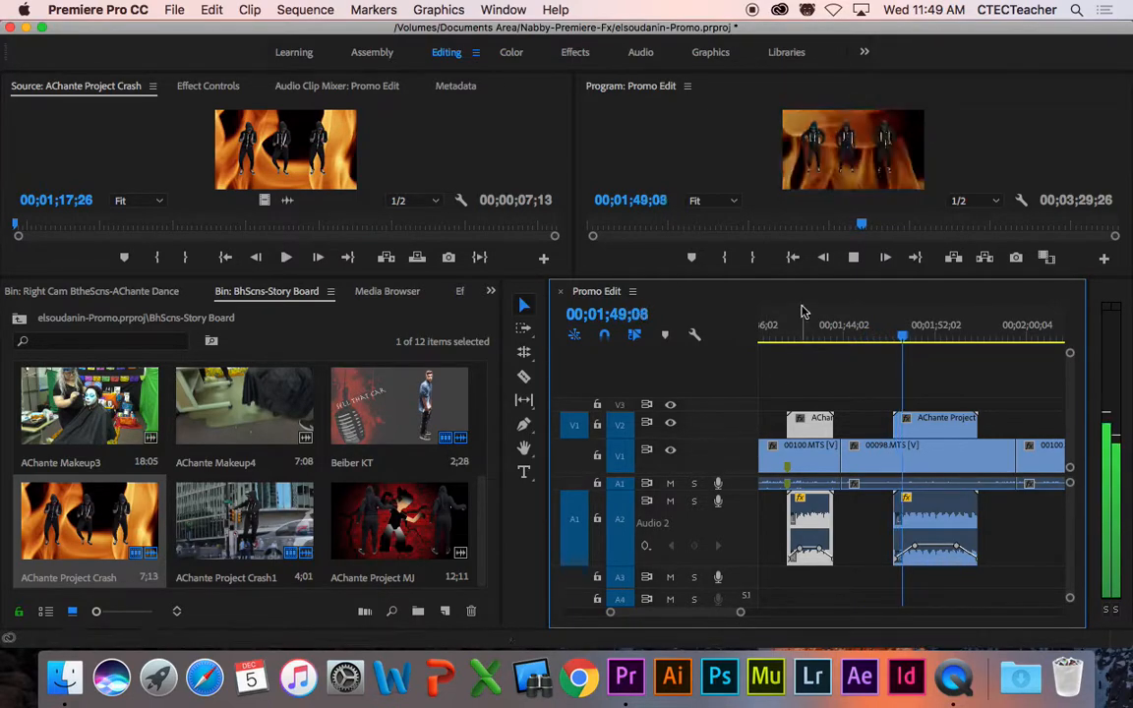
Step: Enlarge the monitors, select the second AChante clip, and play from about 00;01;49;27
drag(802, 276, 801, 346)
drag(801, 354, 800, 360)
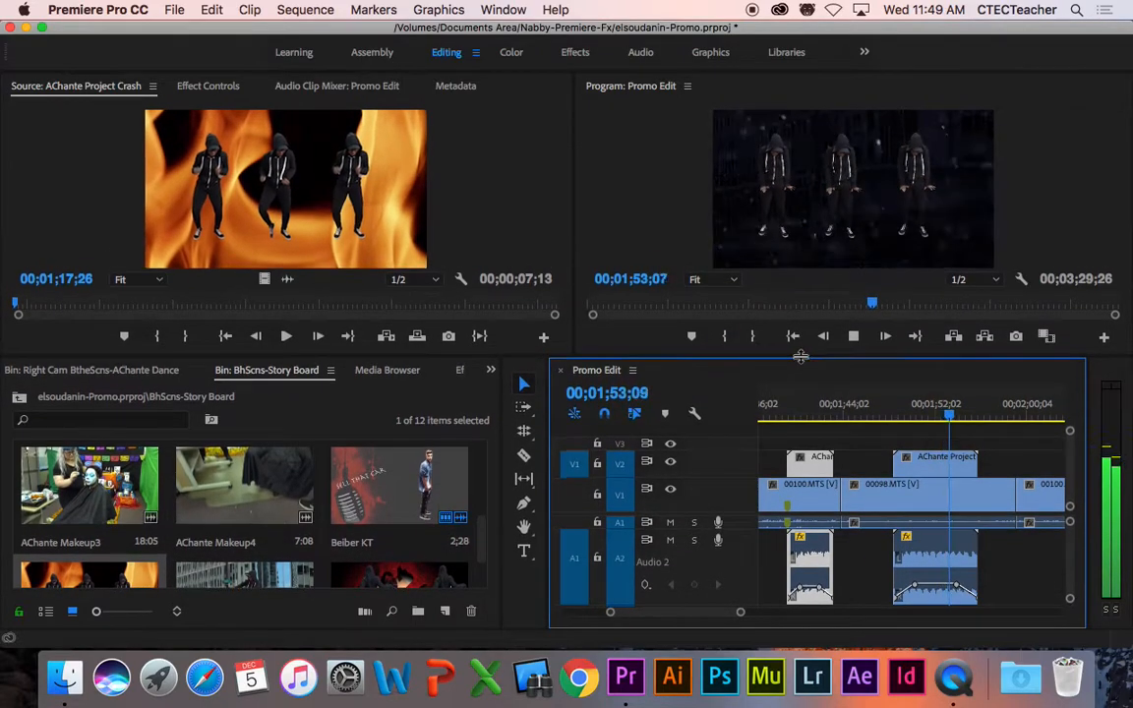
key(space)
click(939, 593)
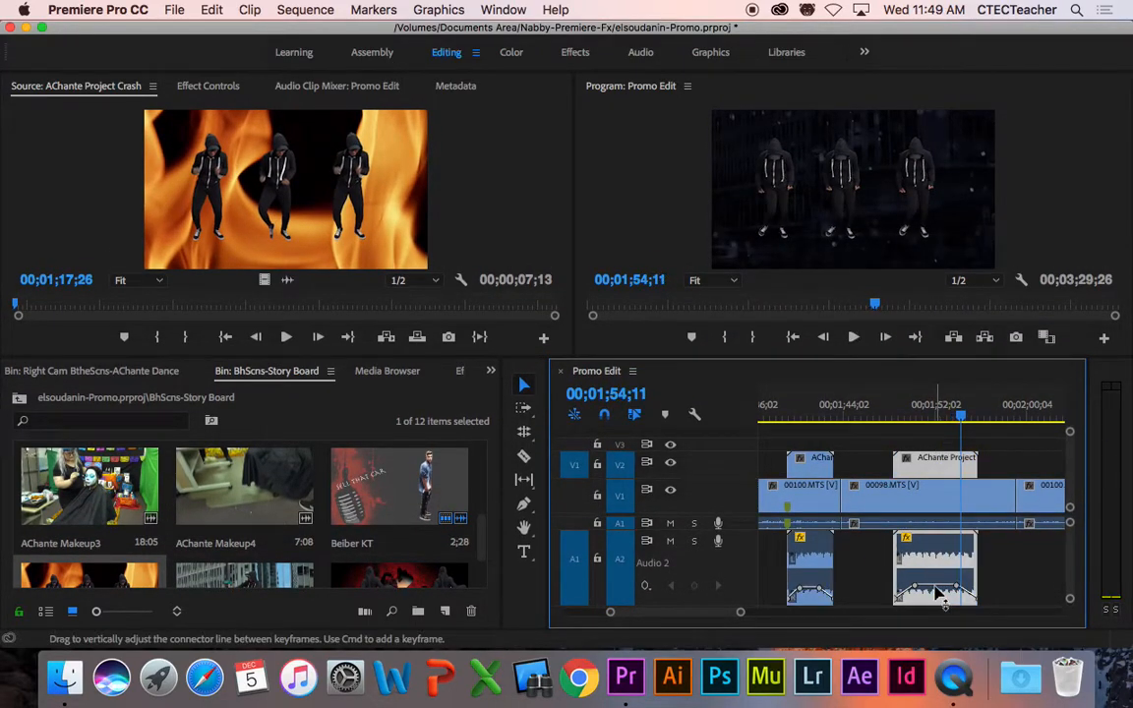
click(909, 404)
key(space)
key(space)
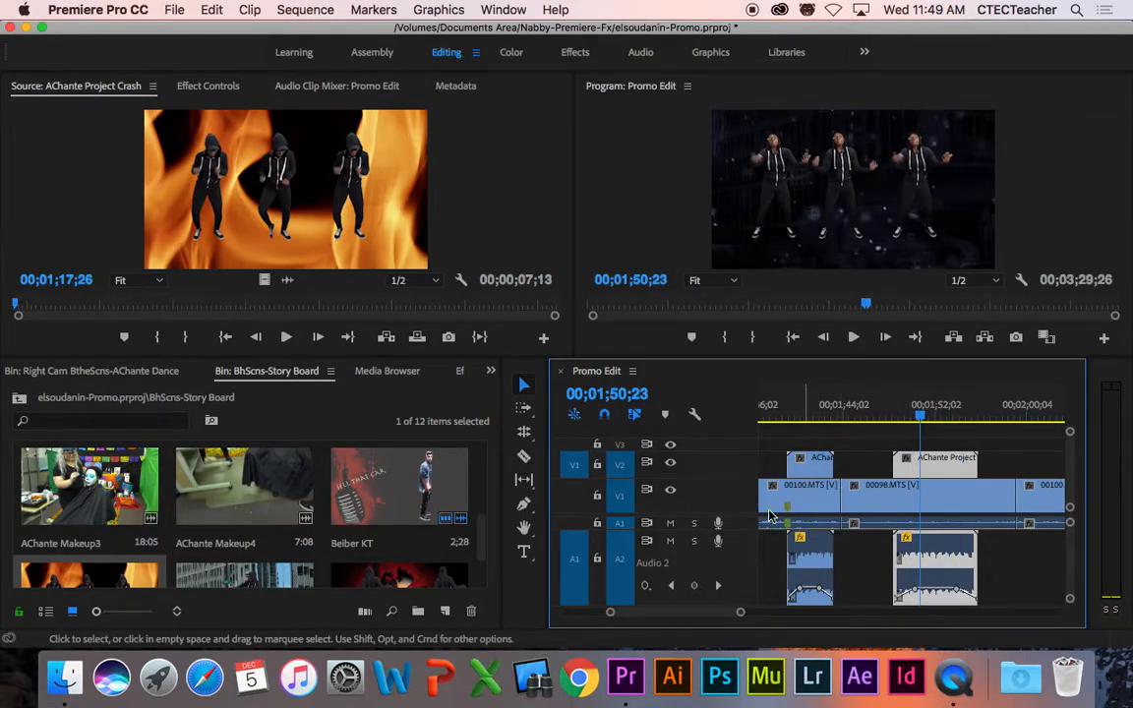
Step: Expand the Audio 1 track to show the 00098.MTS waveform, then shrink the monitors back
drag(744, 560, 743, 560)
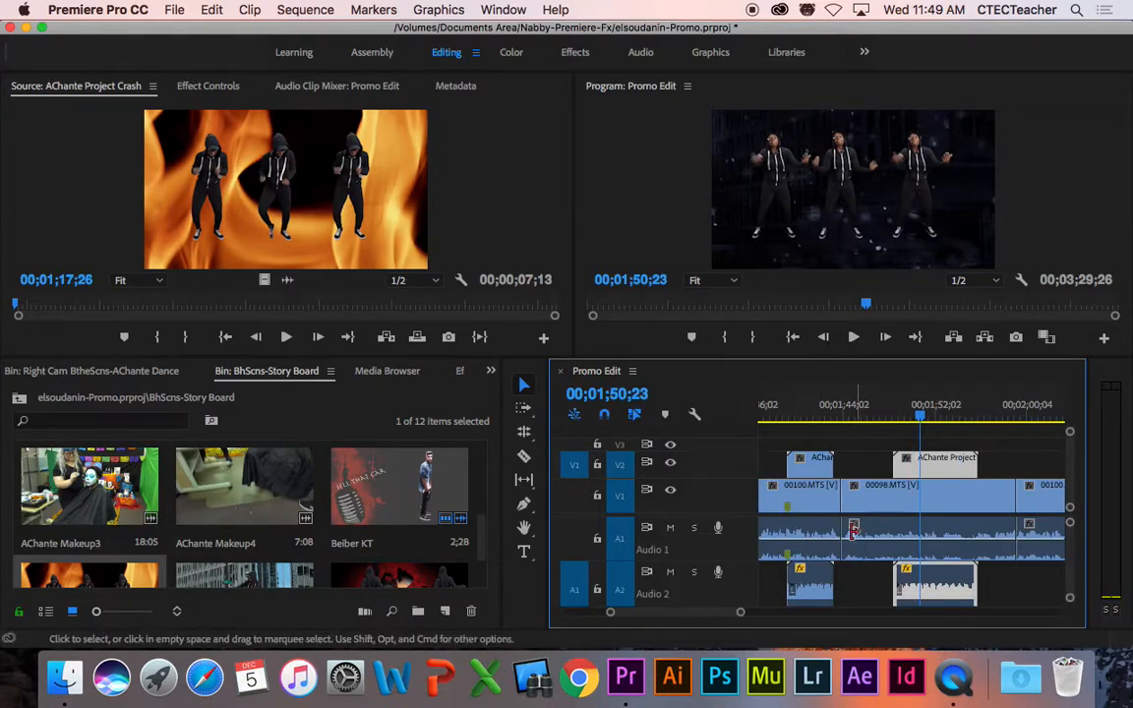
click(936, 547)
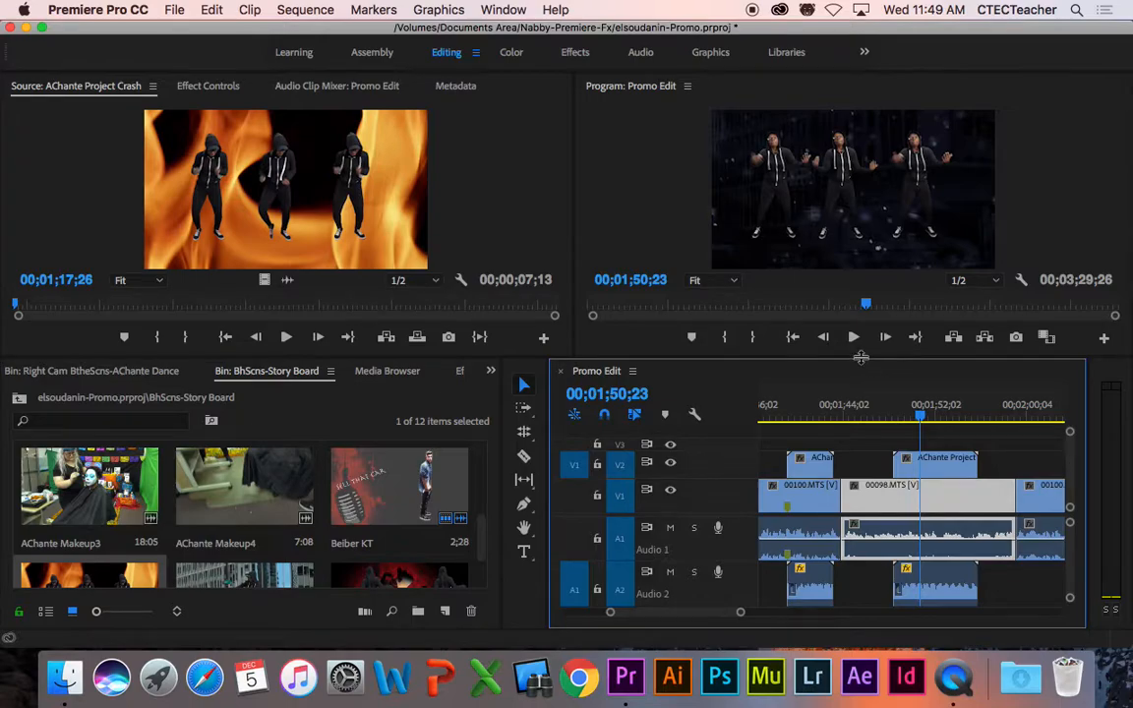
drag(860, 359, 860, 331)
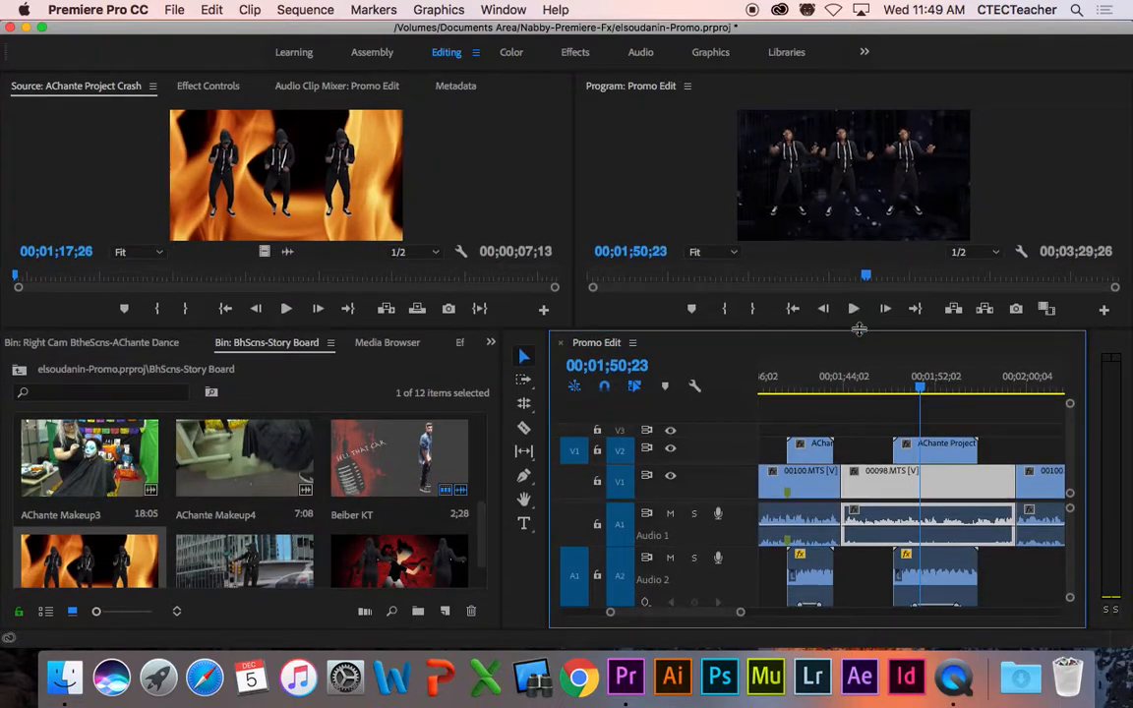
Step: Boost the 00098.MTS interview clip's audio gain by 6 dB
right_click(942, 519)
mouse_move(771, 649)
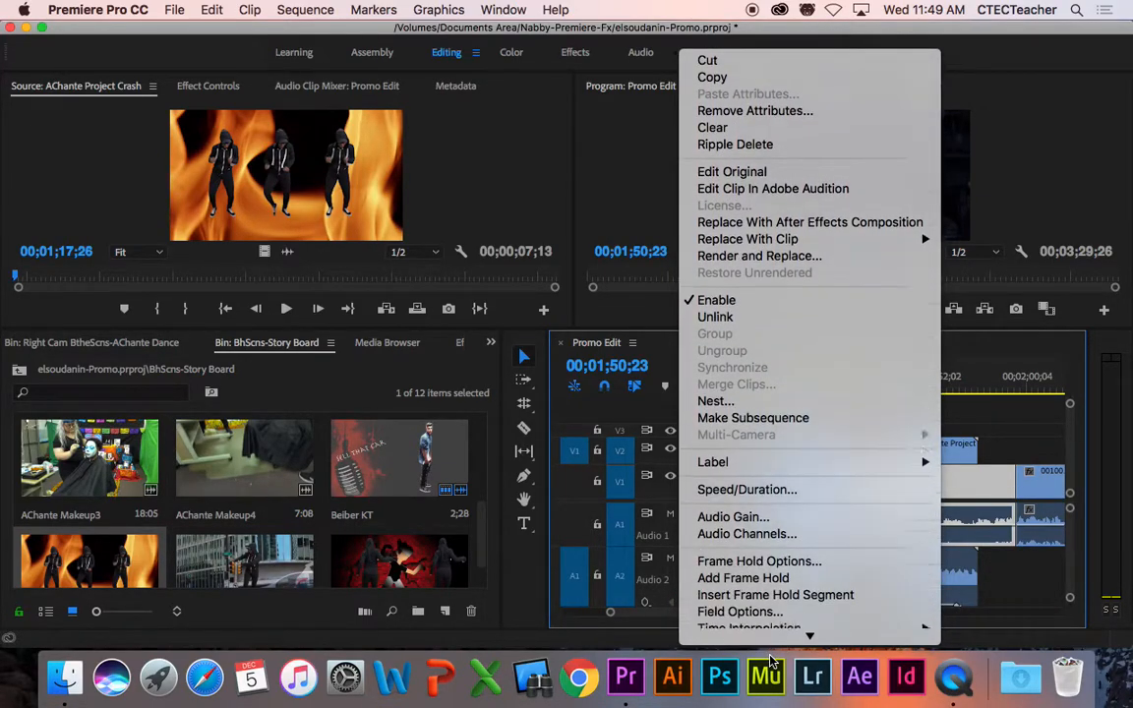
click(737, 453)
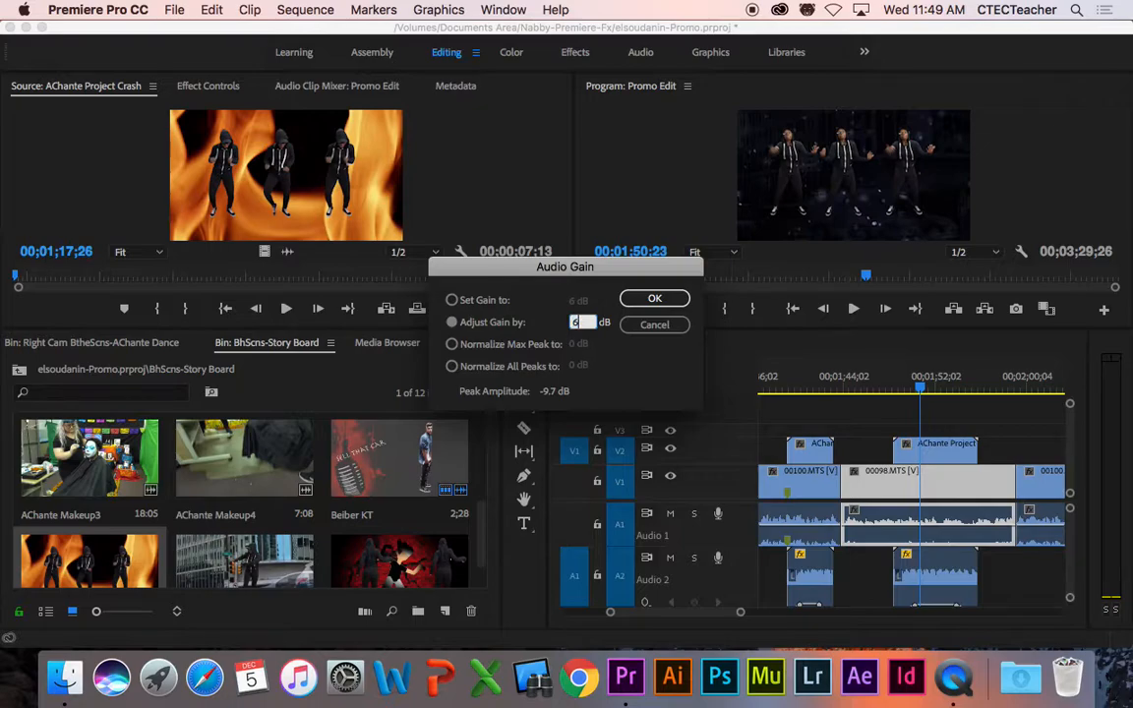
click(654, 299)
Step: Play the boosted interview from 00;01;47;27 and move and enlarge the Premiere window
click(888, 384)
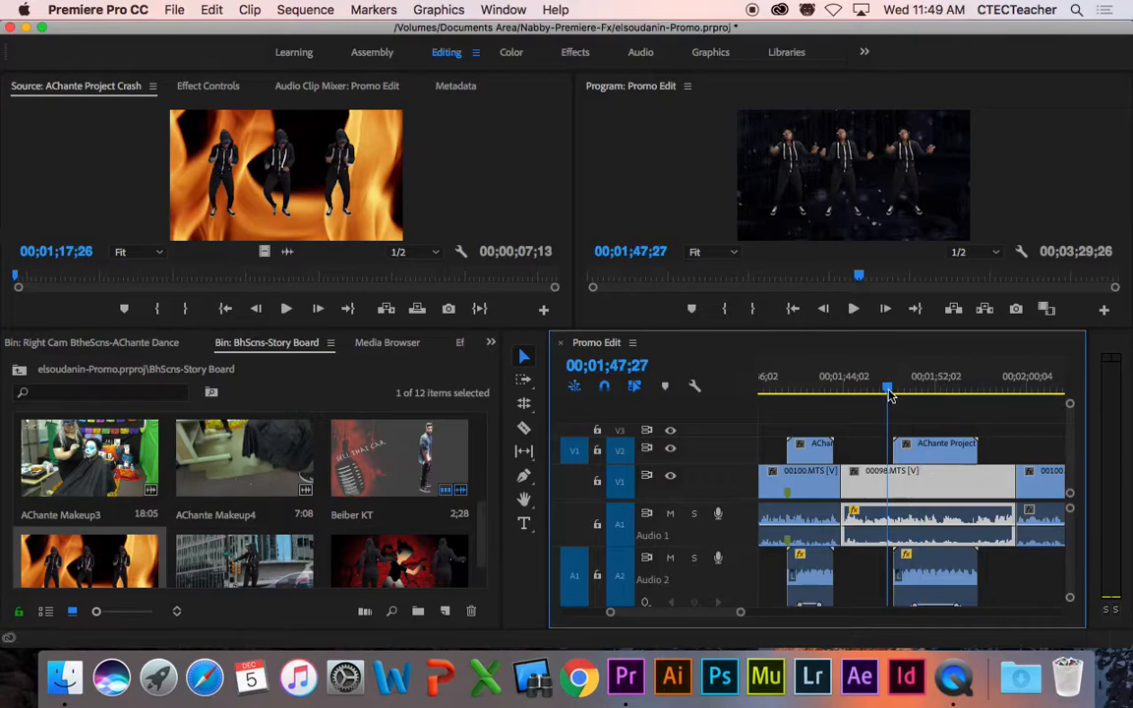
key(space)
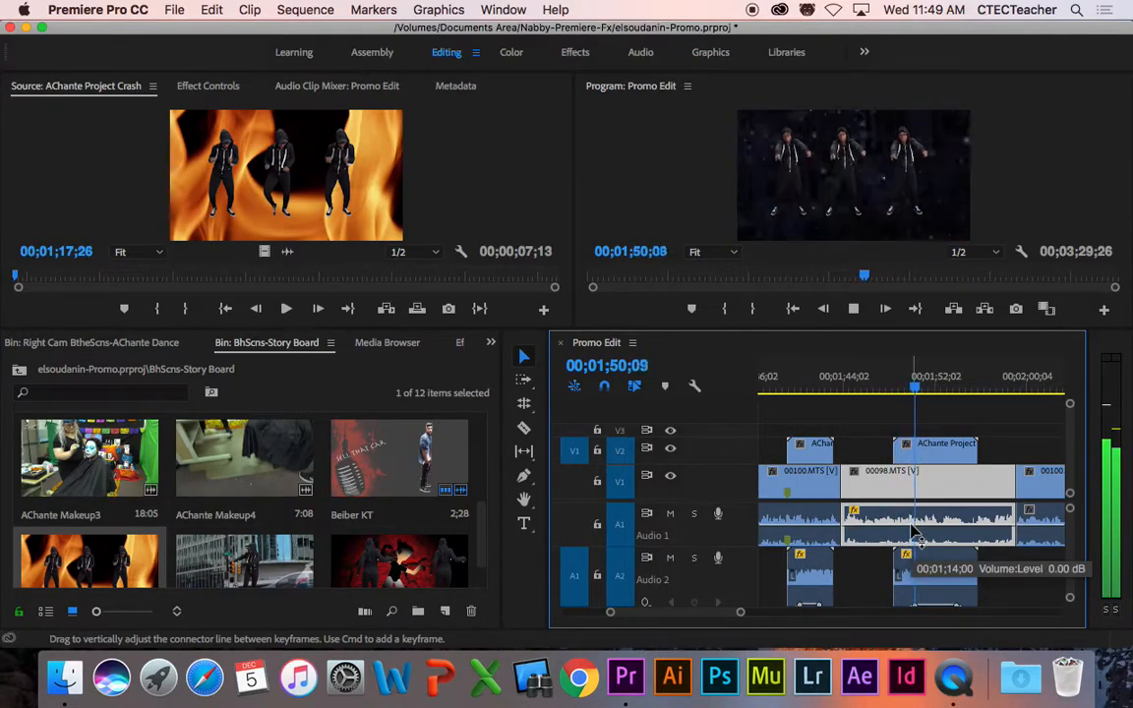
click(929, 392)
drag(791, 28, 741, 28)
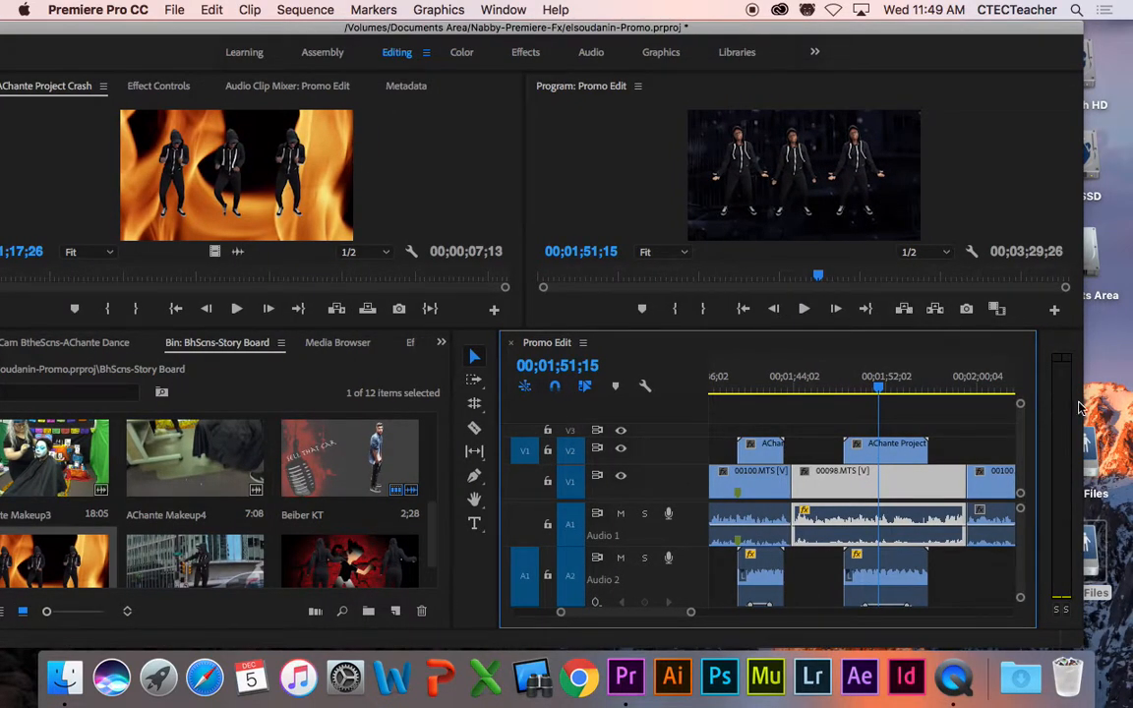
drag(1084, 404, 1110, 421)
key(space)
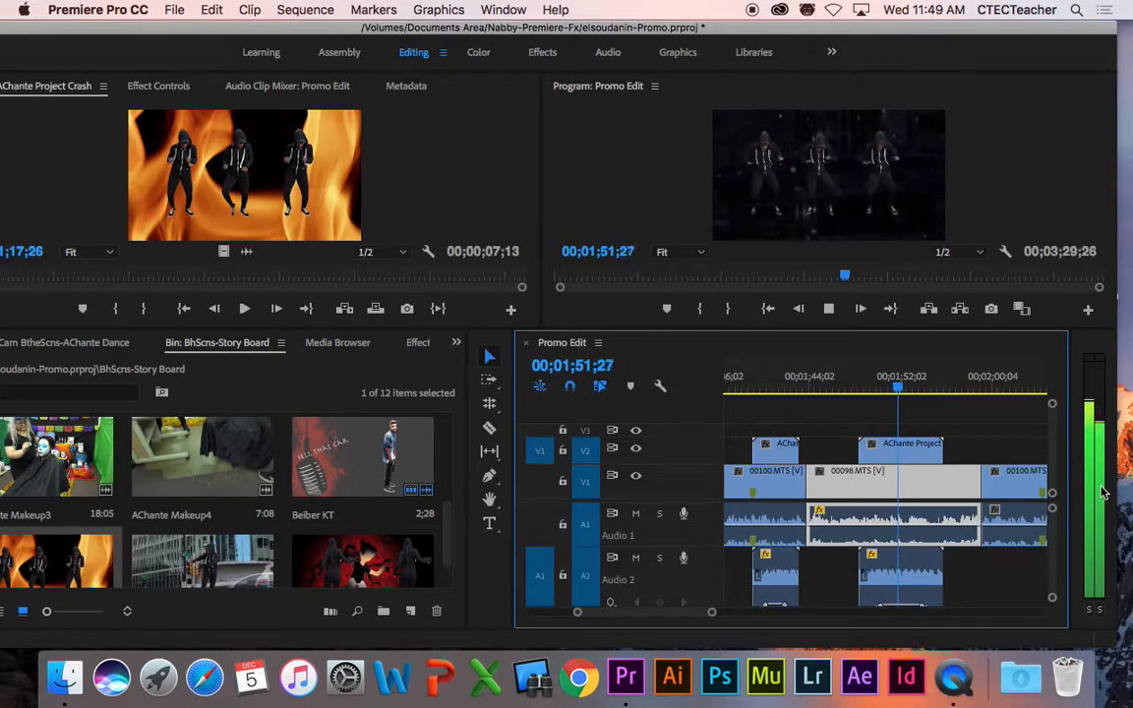
key(space)
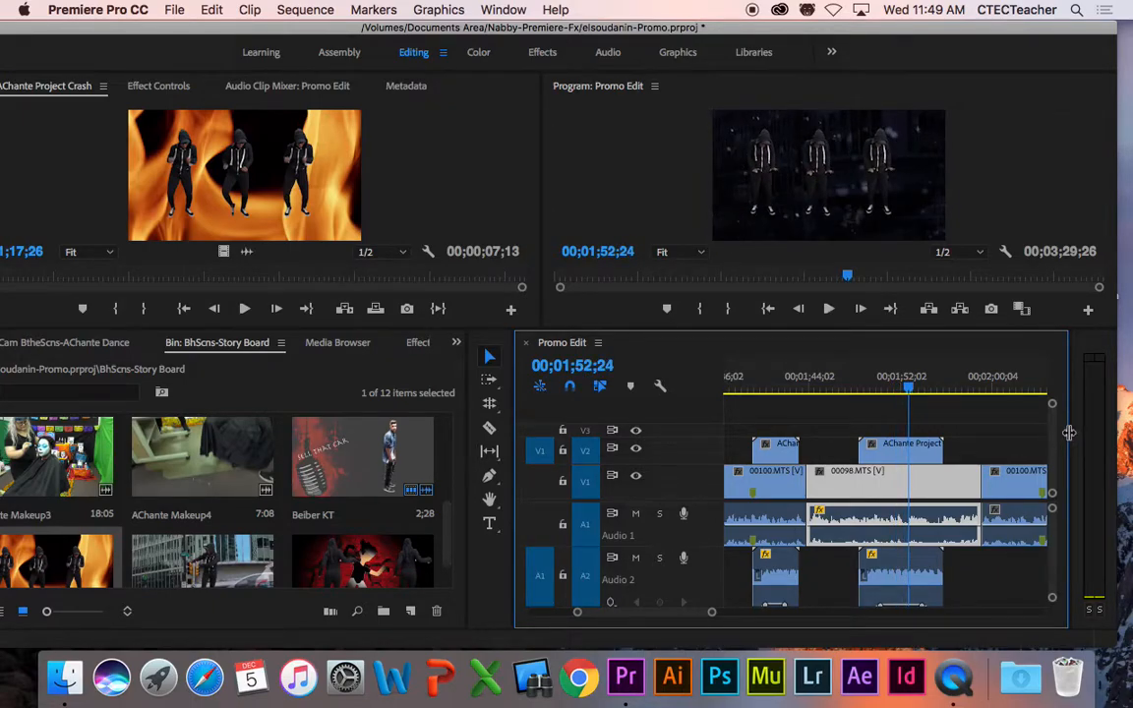
Step: Widen the Audio Meters to show the dB scale and check levels through 00;02;01;09
drag(1069, 433, 1051, 435)
key(space)
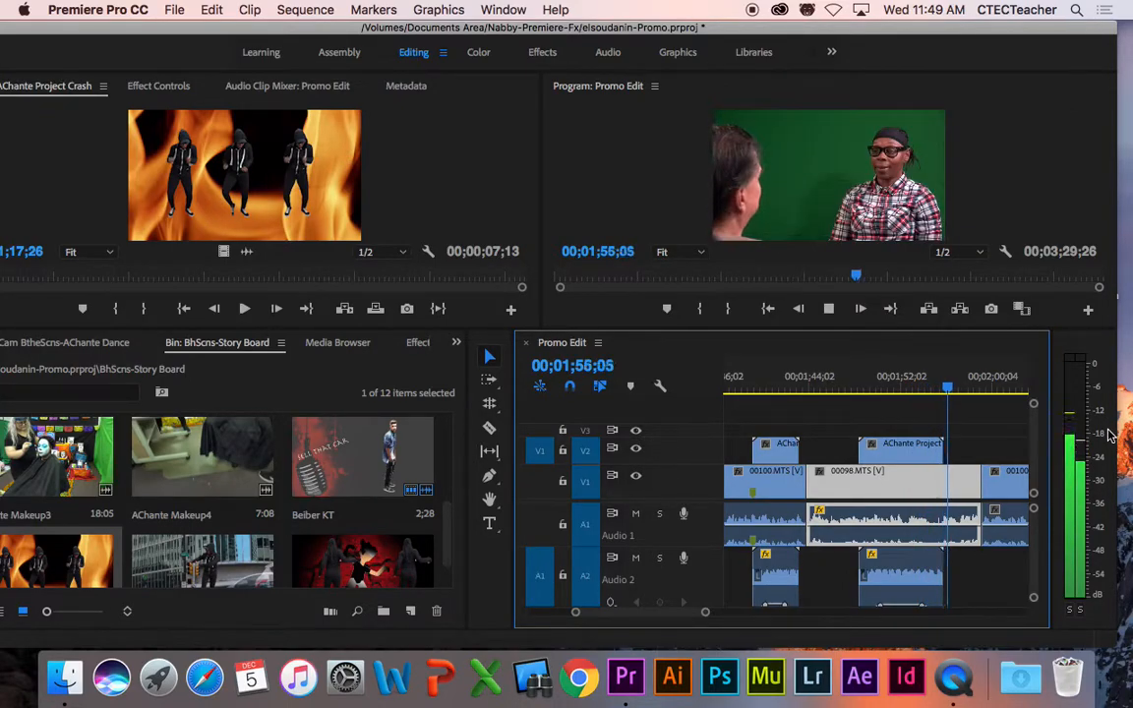
key(space)
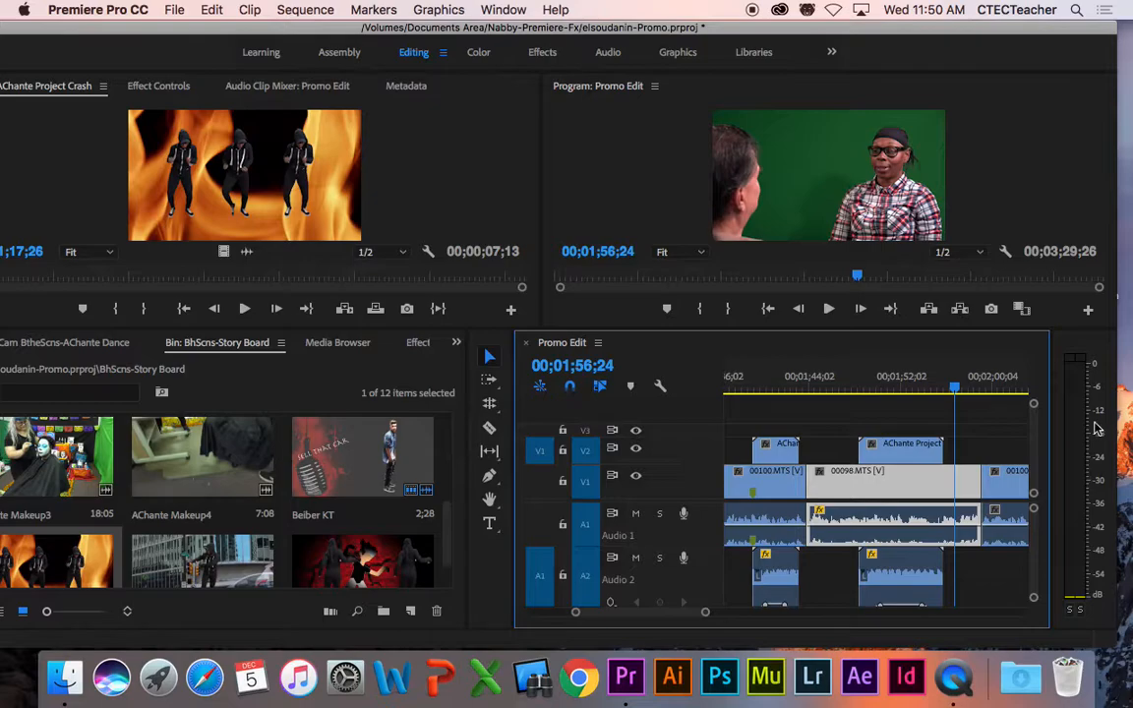
drag(955, 389, 921, 391)
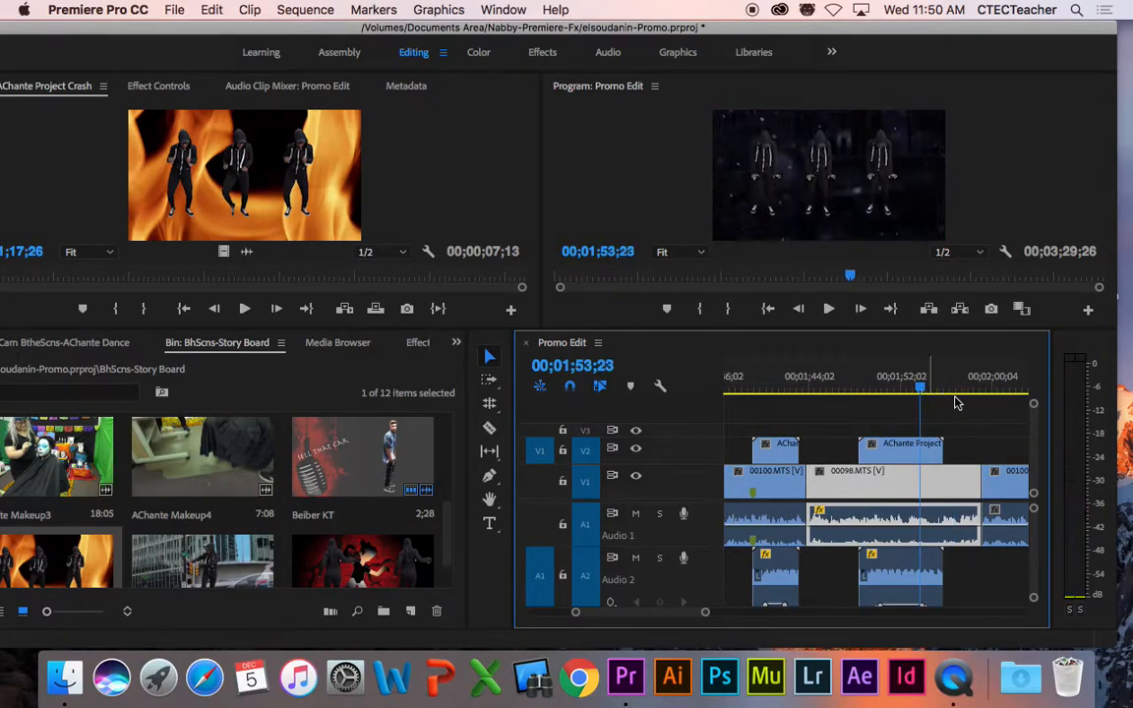
key(space)
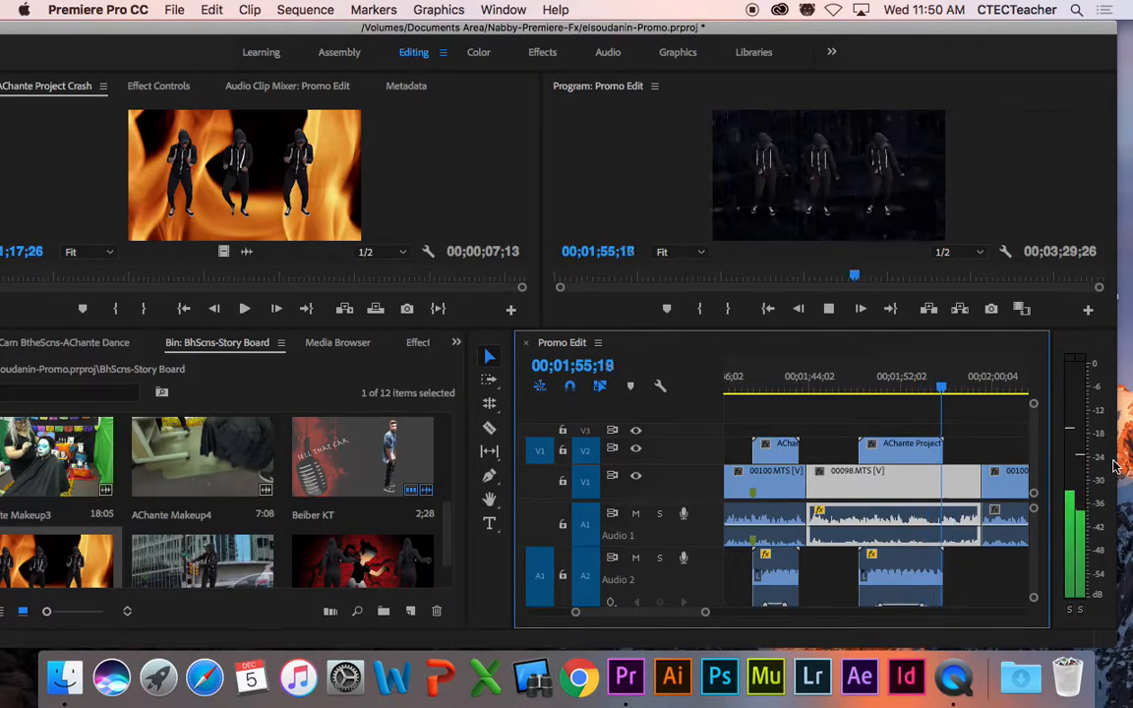
key(space)
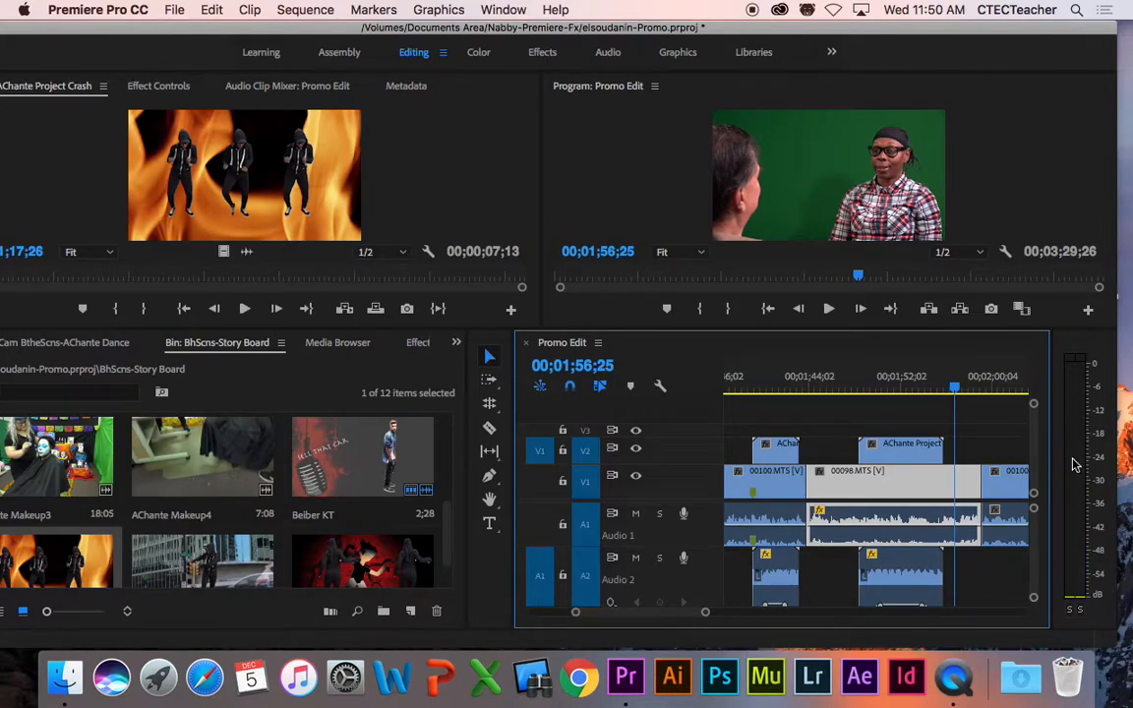
key(space)
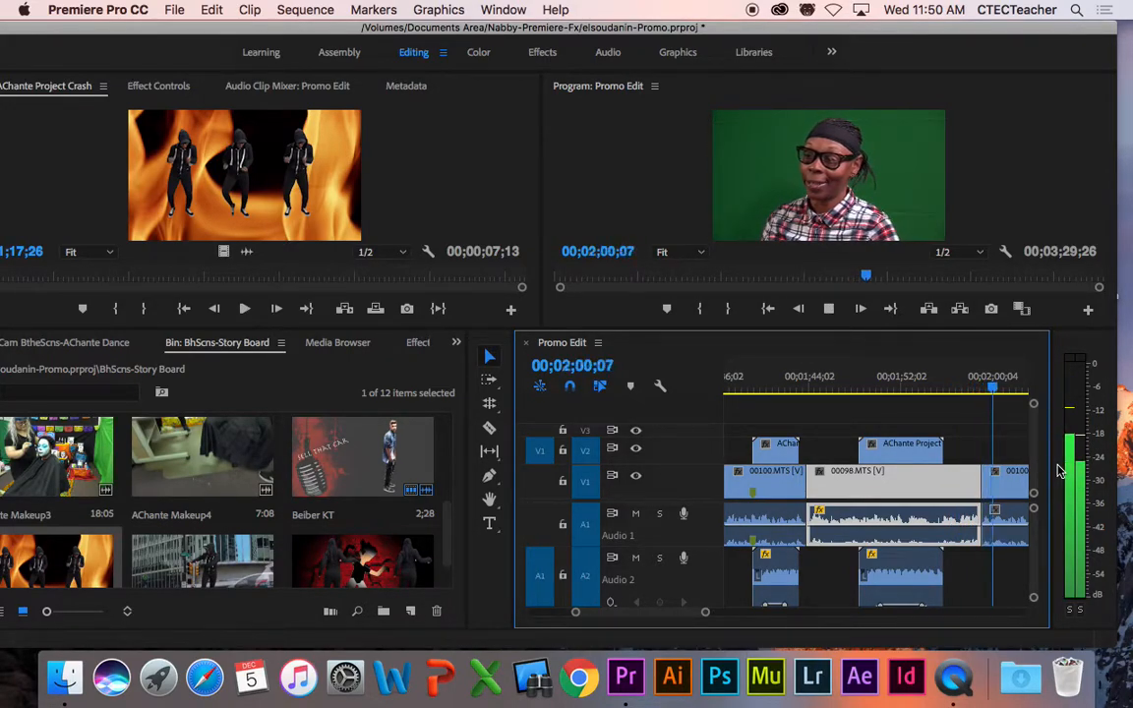
key(space)
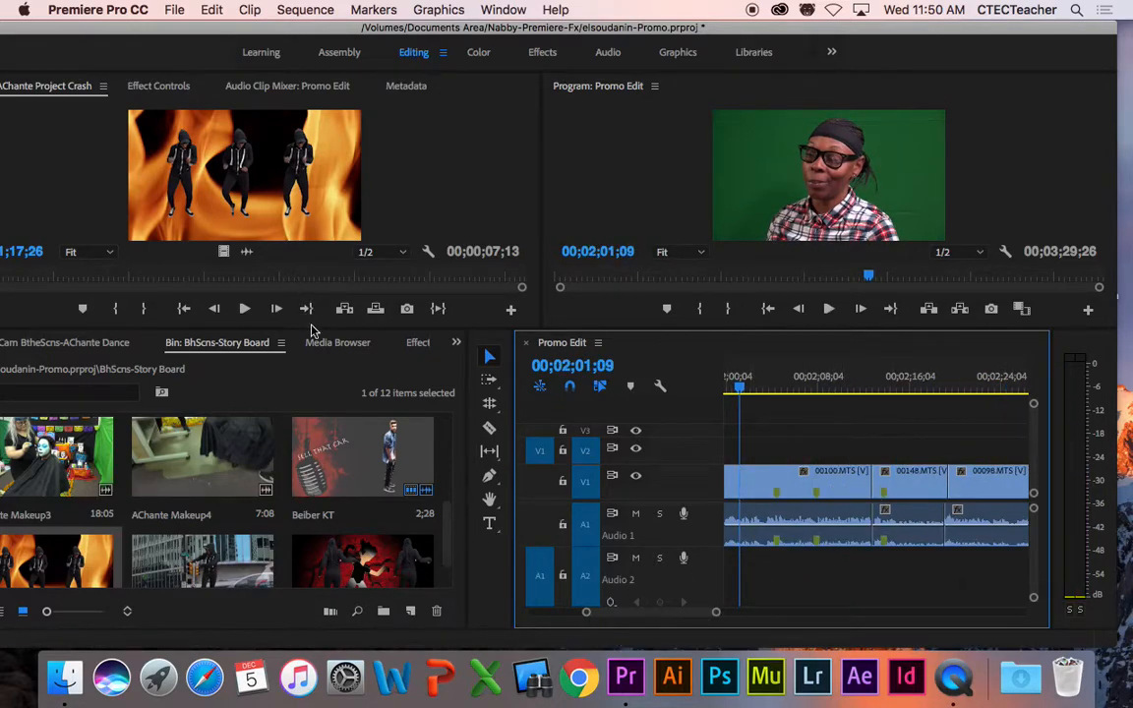
Step: Scroll through the timeline and park the playhead at 00;01;51;26 on the three dancers shot
scroll(633, 612, left, 3)
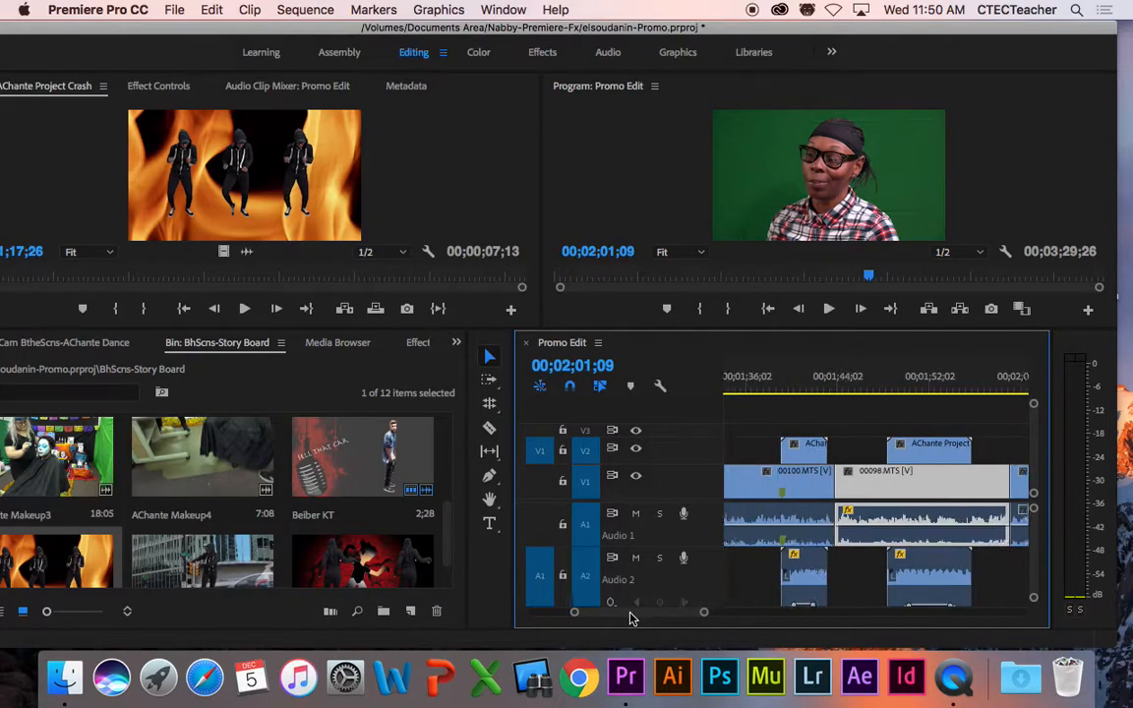
mouse_move(575, 615)
mouse_down()
mouse_move(536, 616)
mouse_move(563, 615)
mouse_up()
scroll(648, 617, left, 3)
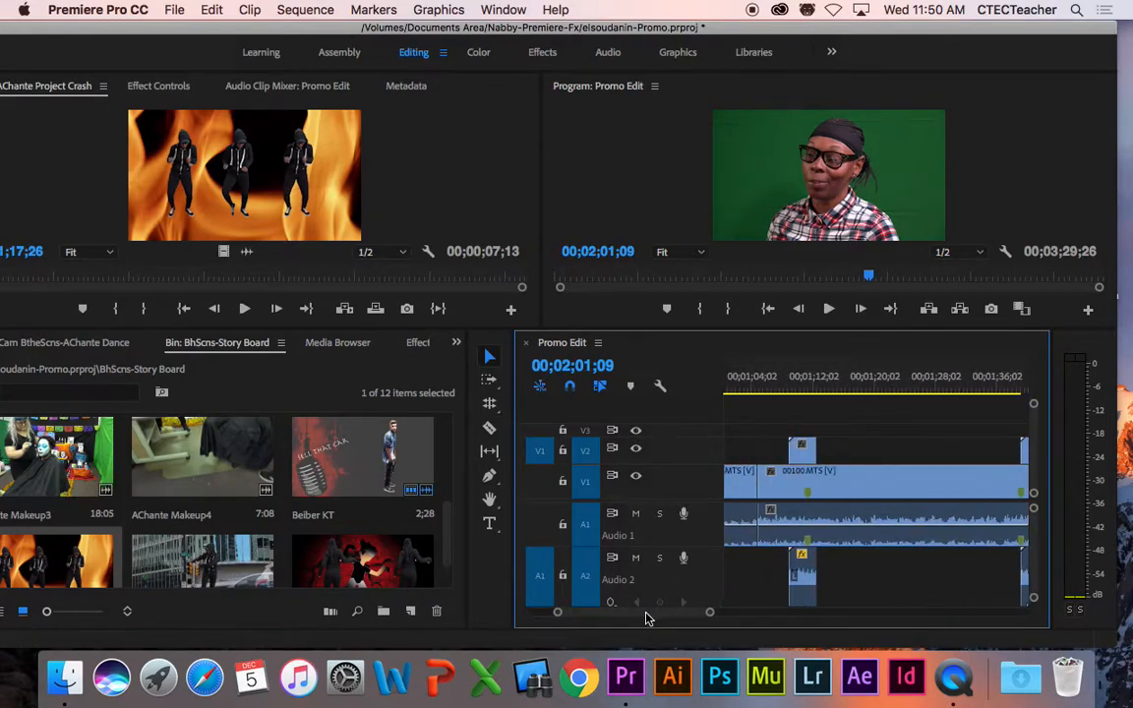
drag(795, 385, 807, 385)
drag(654, 618, 670, 617)
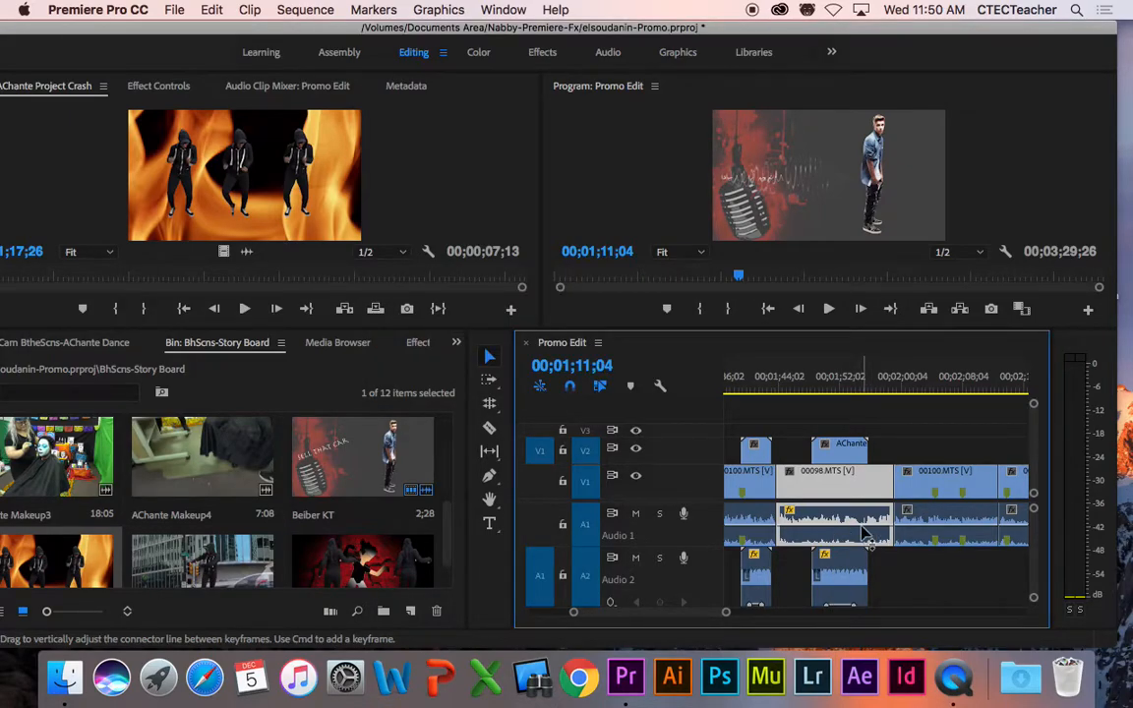
click(841, 386)
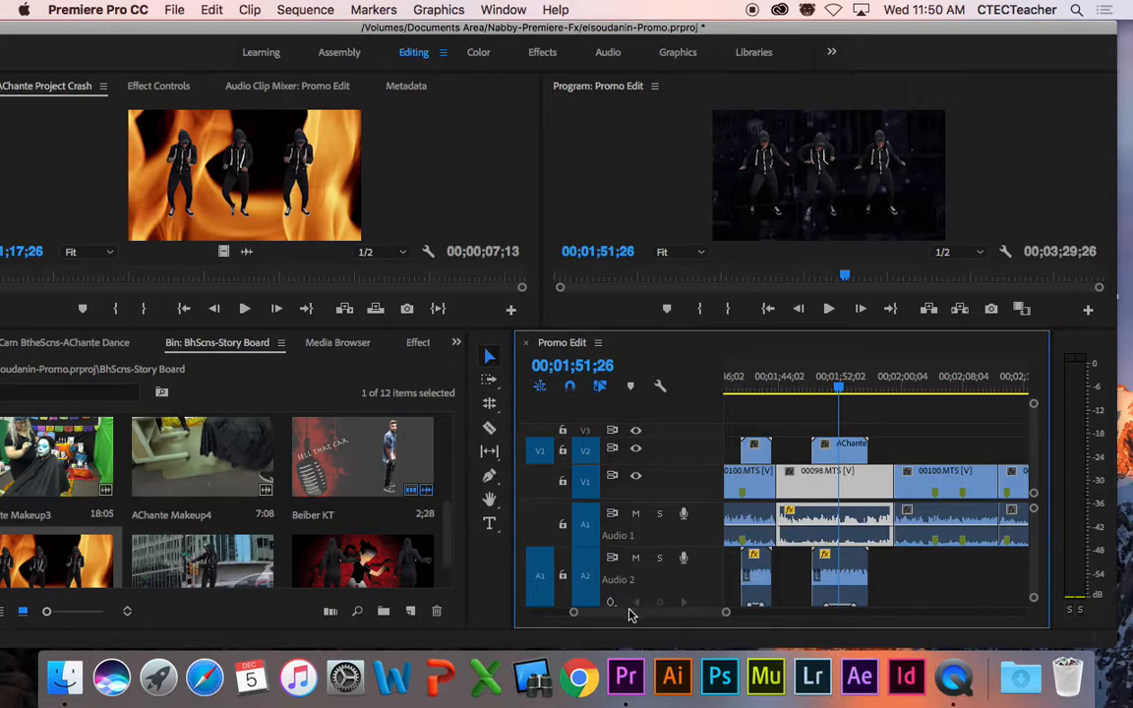
scroll(634, 615, right, 3)
scroll(634, 615, right, 2)
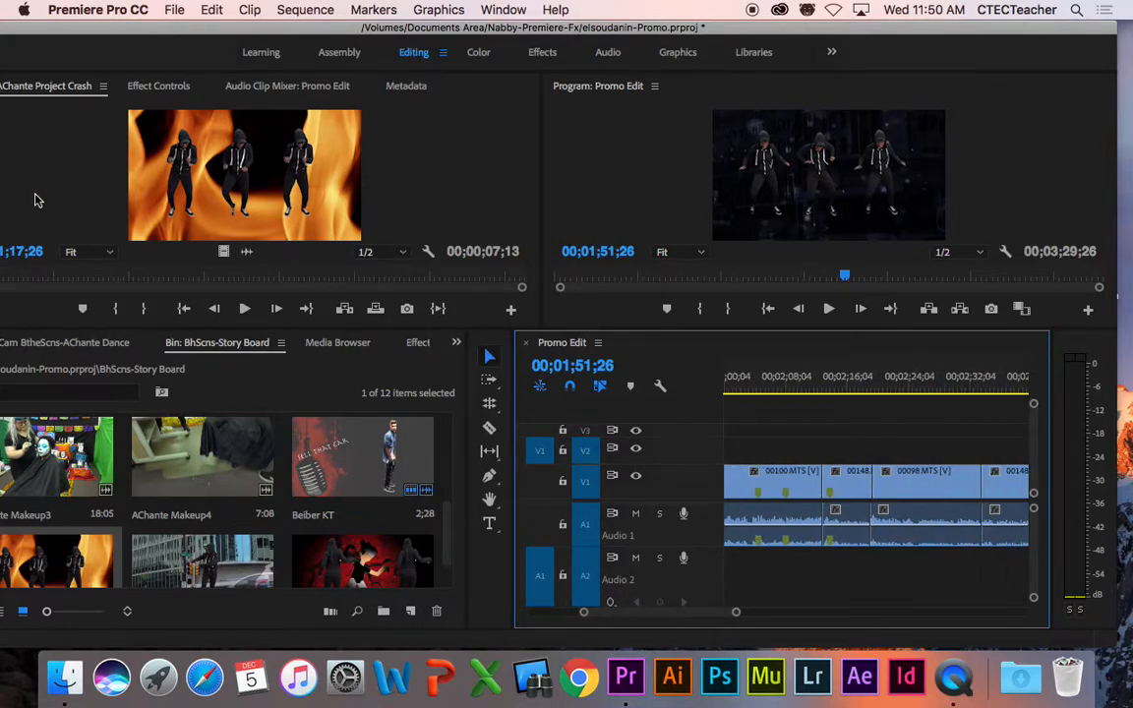
drag(68, 34, 142, 34)
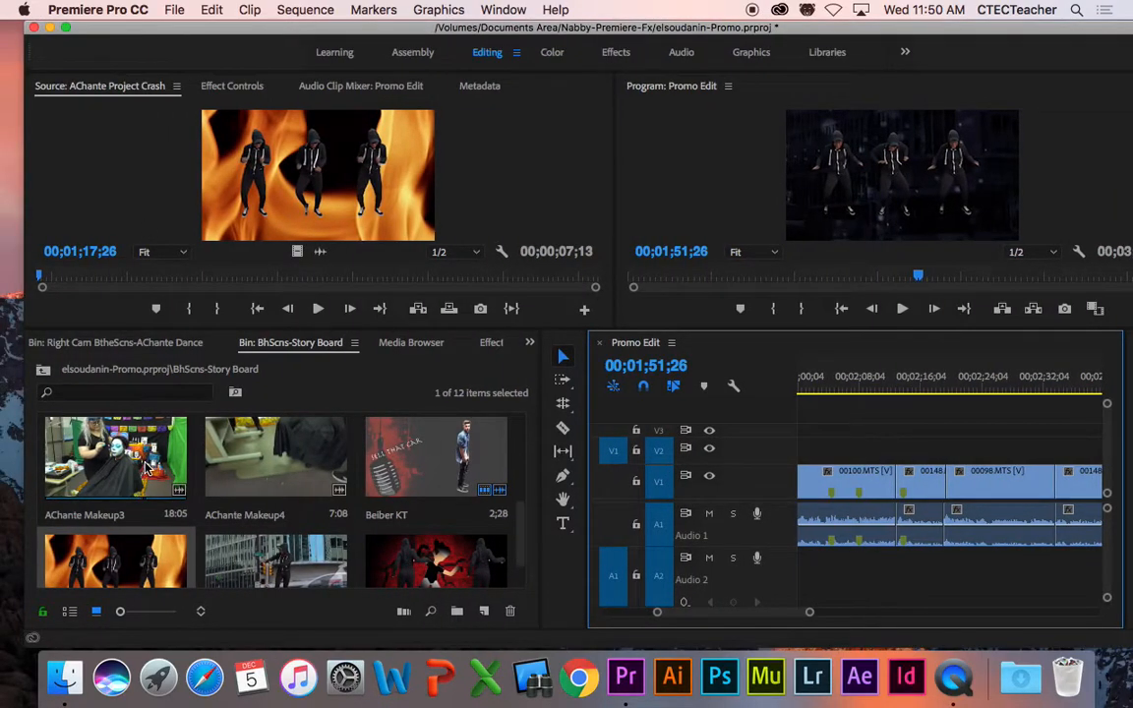
Step: Load AChante Makeup3 into the Source Monitor and preview it up to 00:00:31:08
click(141, 456)
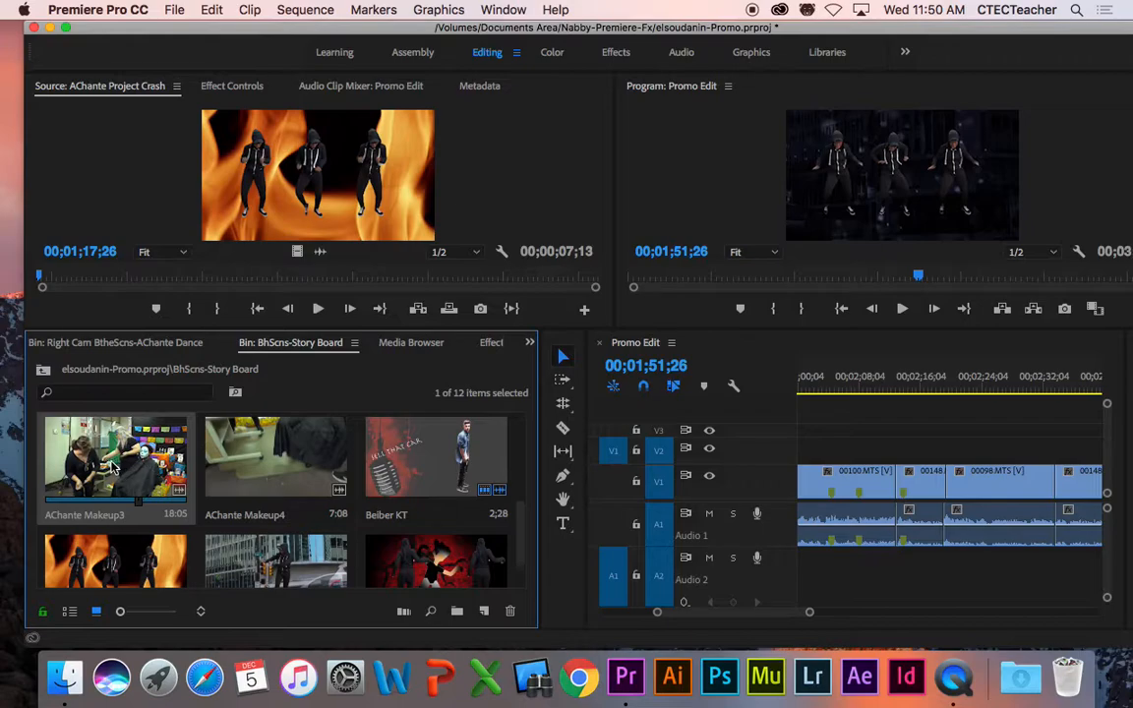
double_click(113, 467)
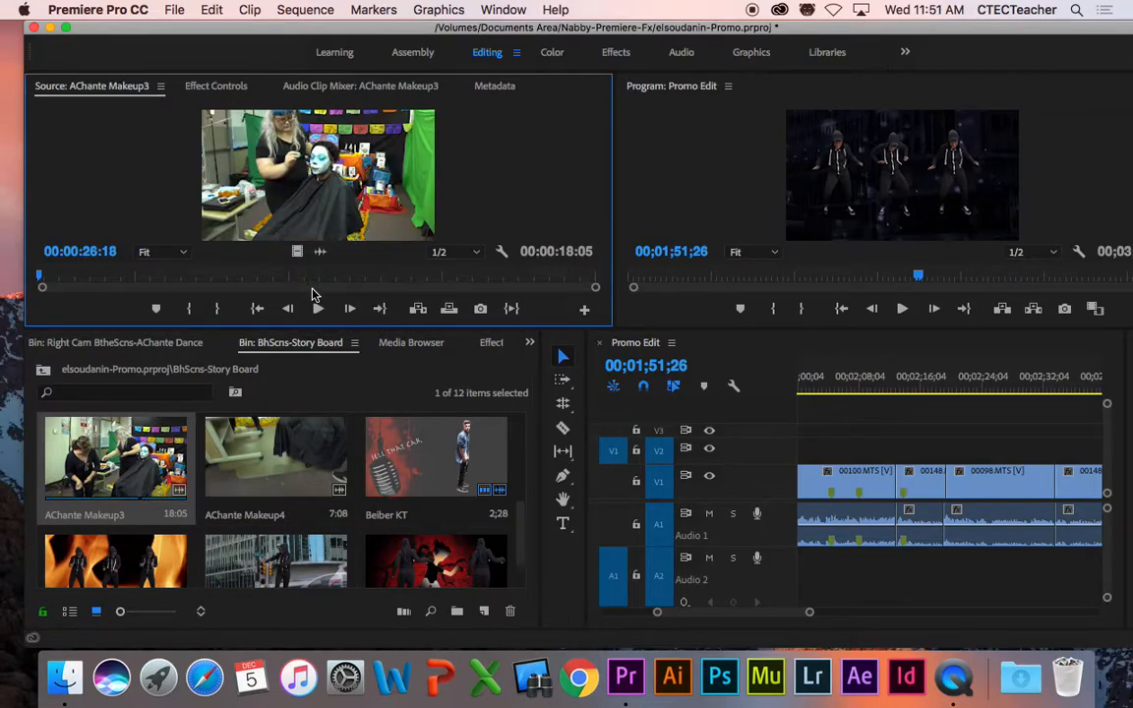
click(318, 309)
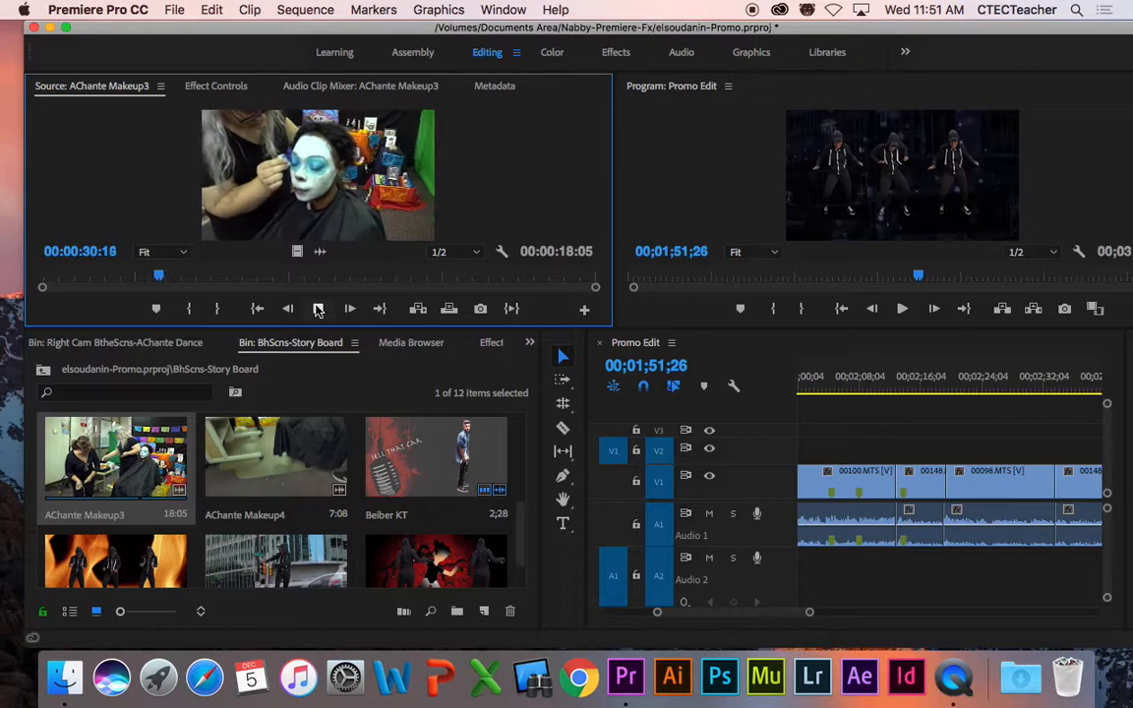
key(space)
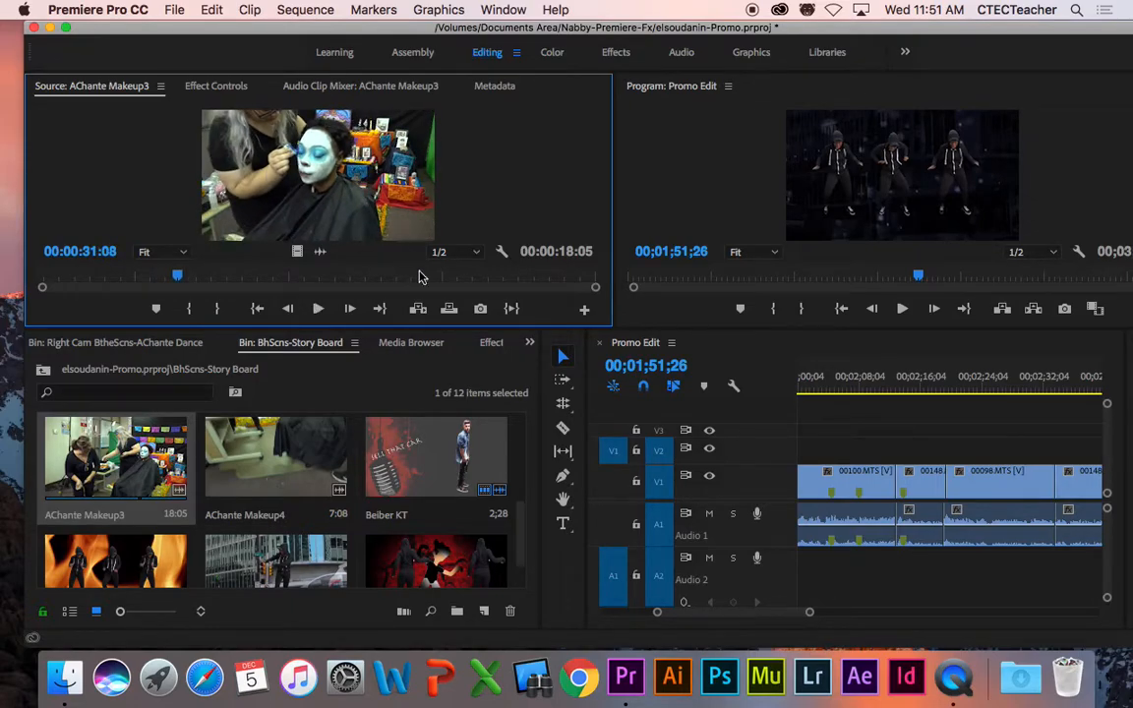
drag(119, 33, 97, 33)
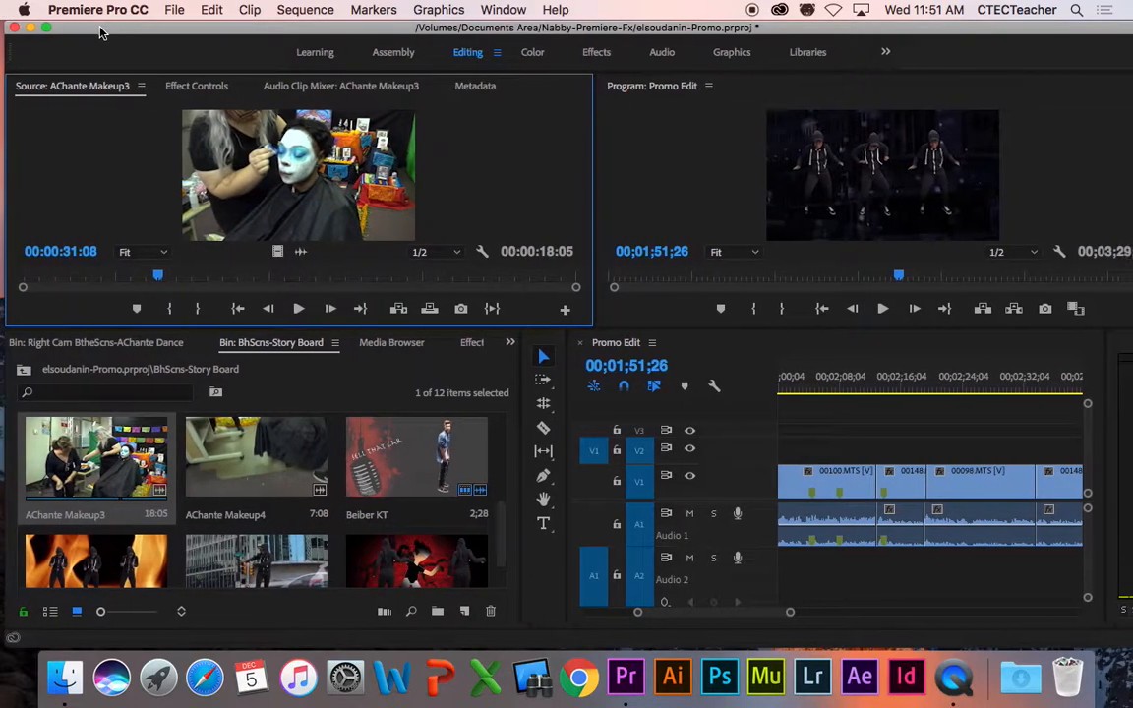
drag(787, 615, 810, 620)
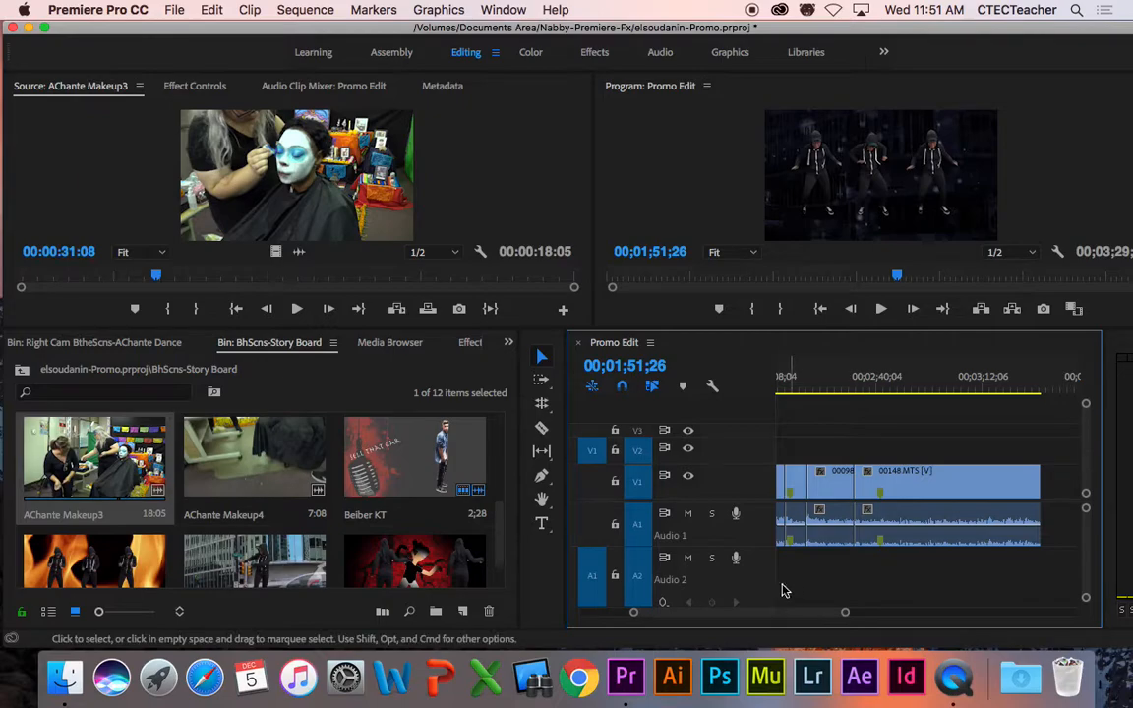
scroll(818, 585, up, 2)
Step: Play the interview from about 00;02;07;25, stop at 00;02;10;04, then replay AChante Makeup3 from frame one
click(893, 390)
key(space)
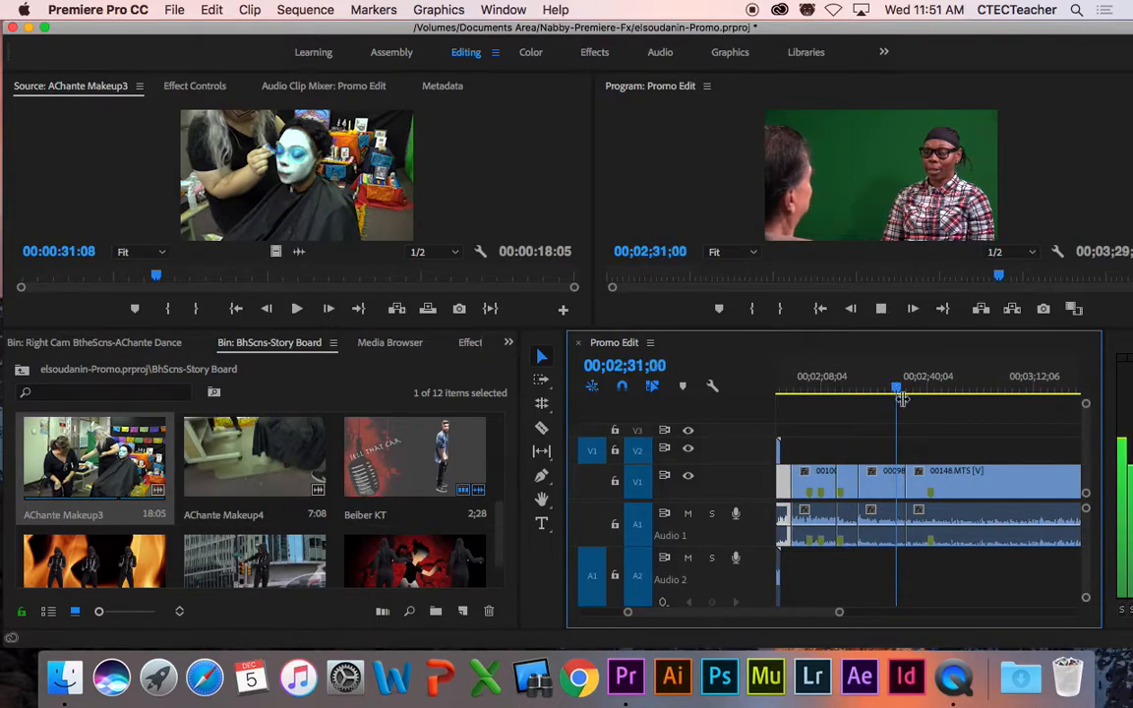
click(871, 392)
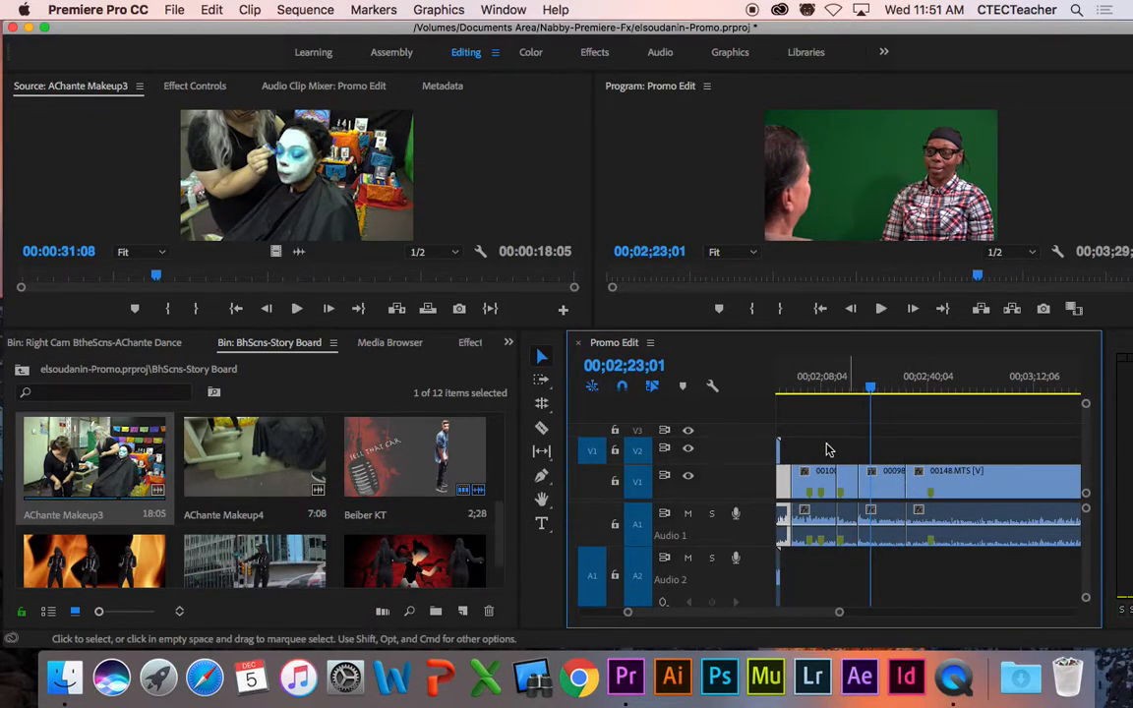
click(821, 384)
key(space)
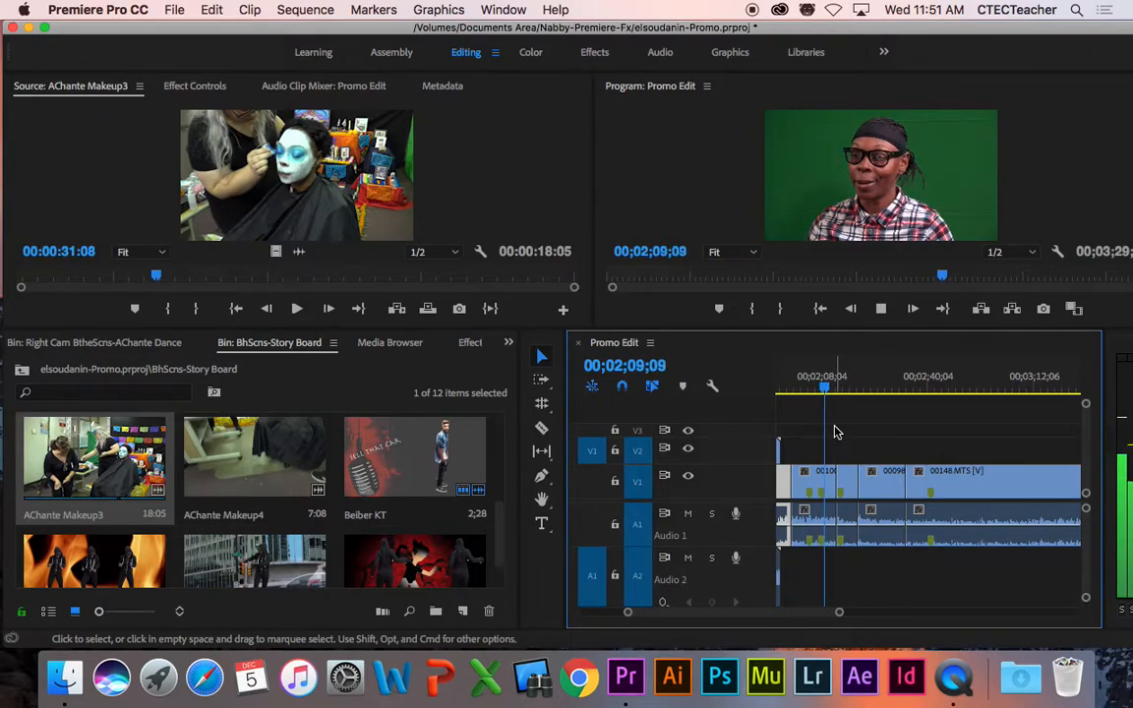
key(space)
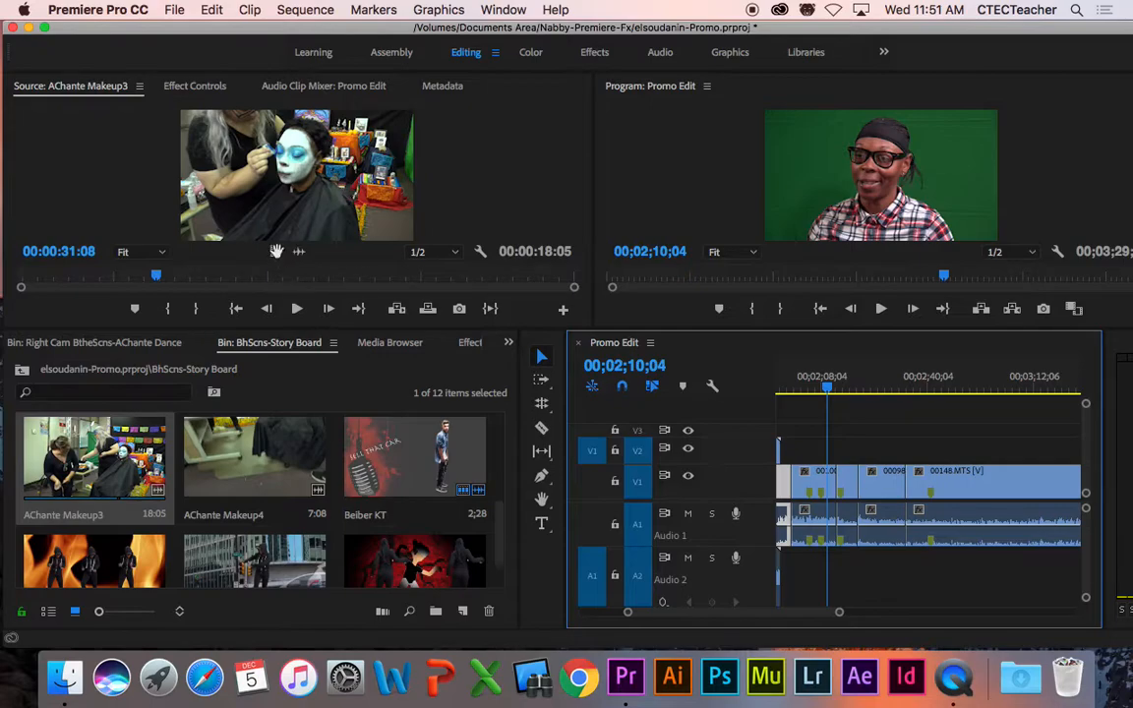
drag(155, 275, 18, 278)
key(space)
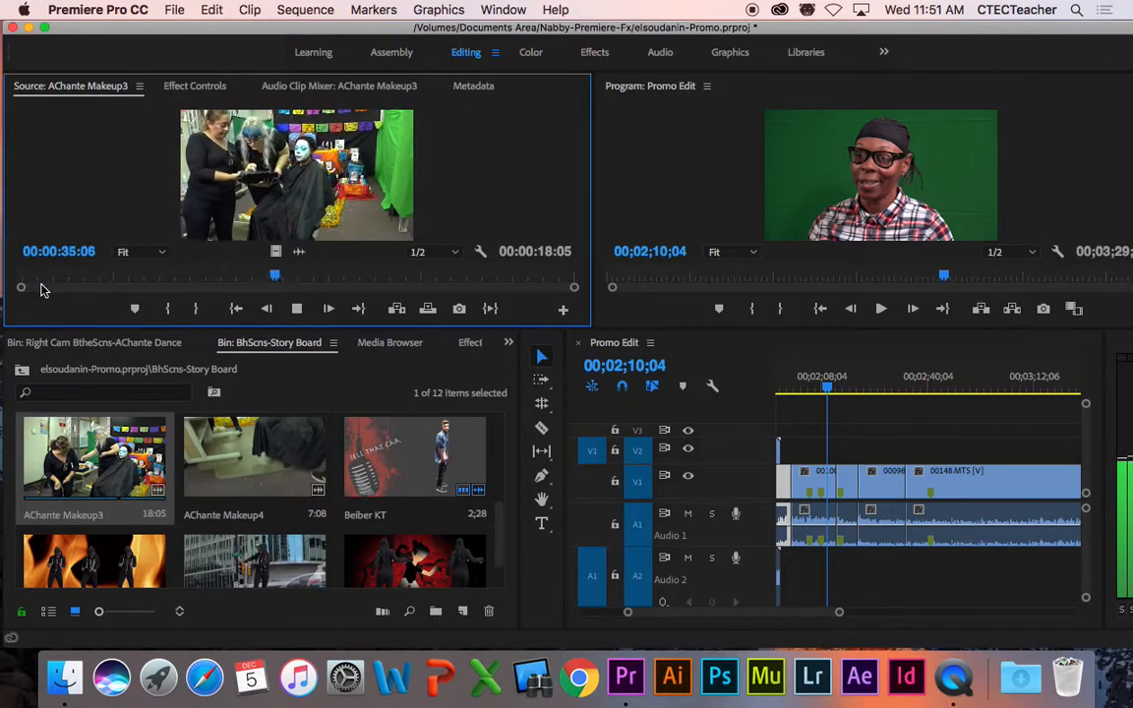
Step: Set AChante Makeup3's Out point at 00:00:35:08 and drop its video only onto V2 near 00;02;10
key(space)
key(o)
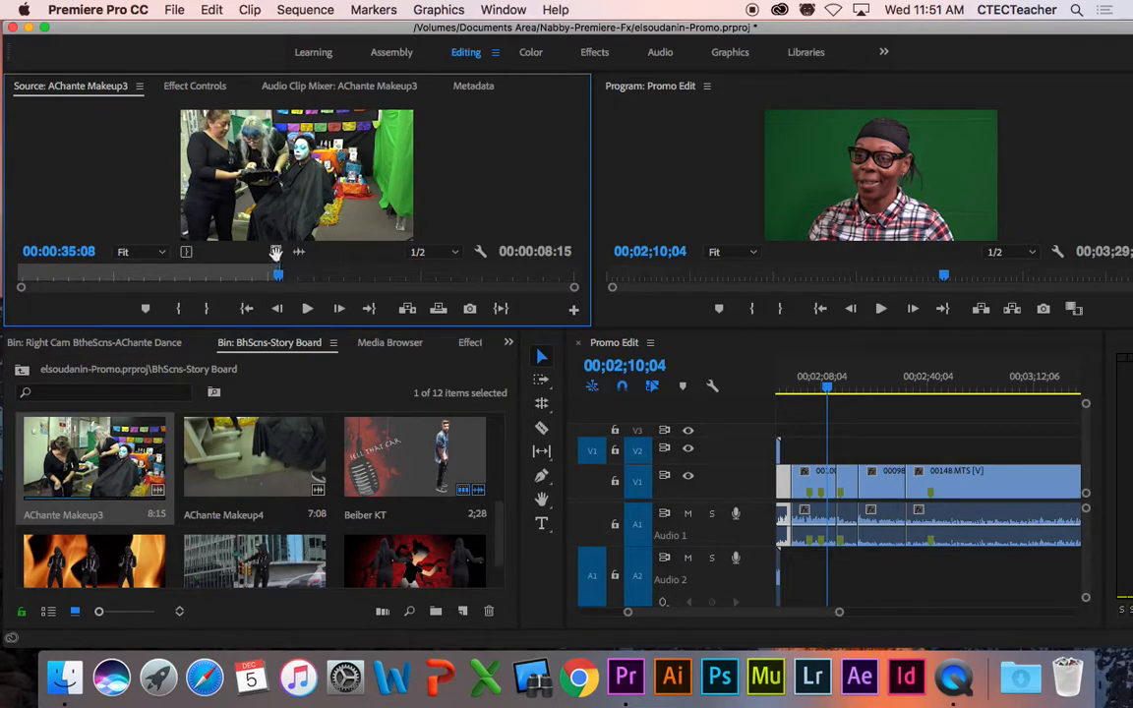
drag(275, 251, 875, 468)
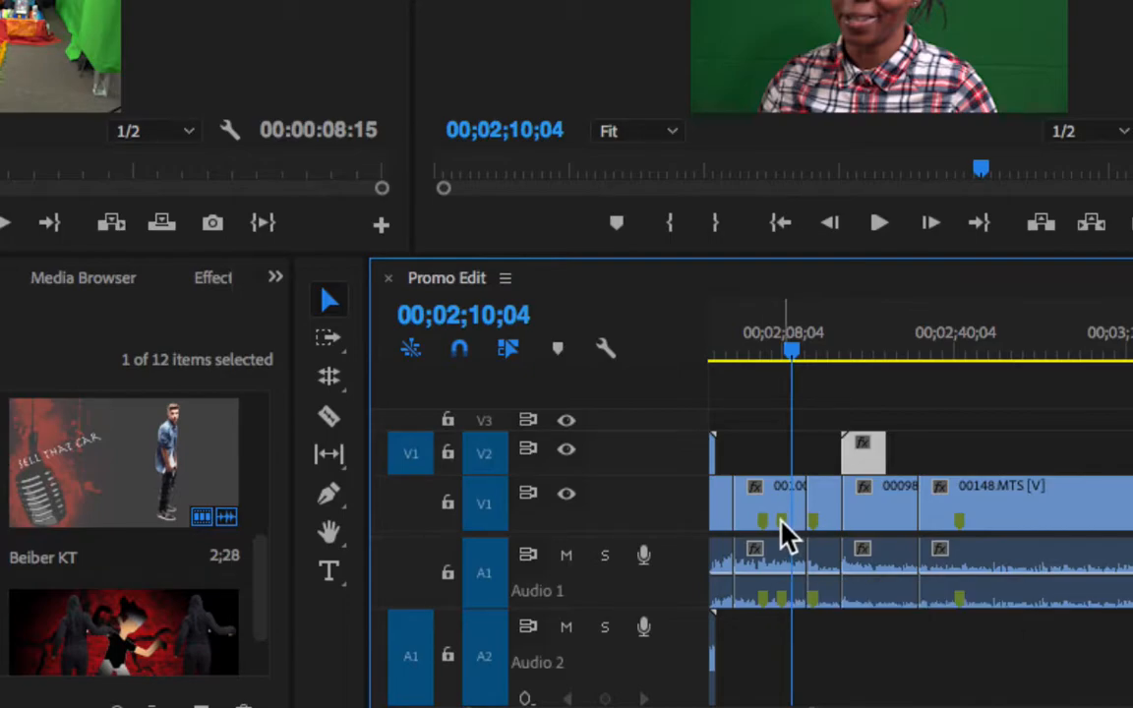
Step: Slide the AChante Makeup3 clip on V2 00;00;11;05 earlier and play it back to 00;02;13;12
drag(867, 464, 808, 467)
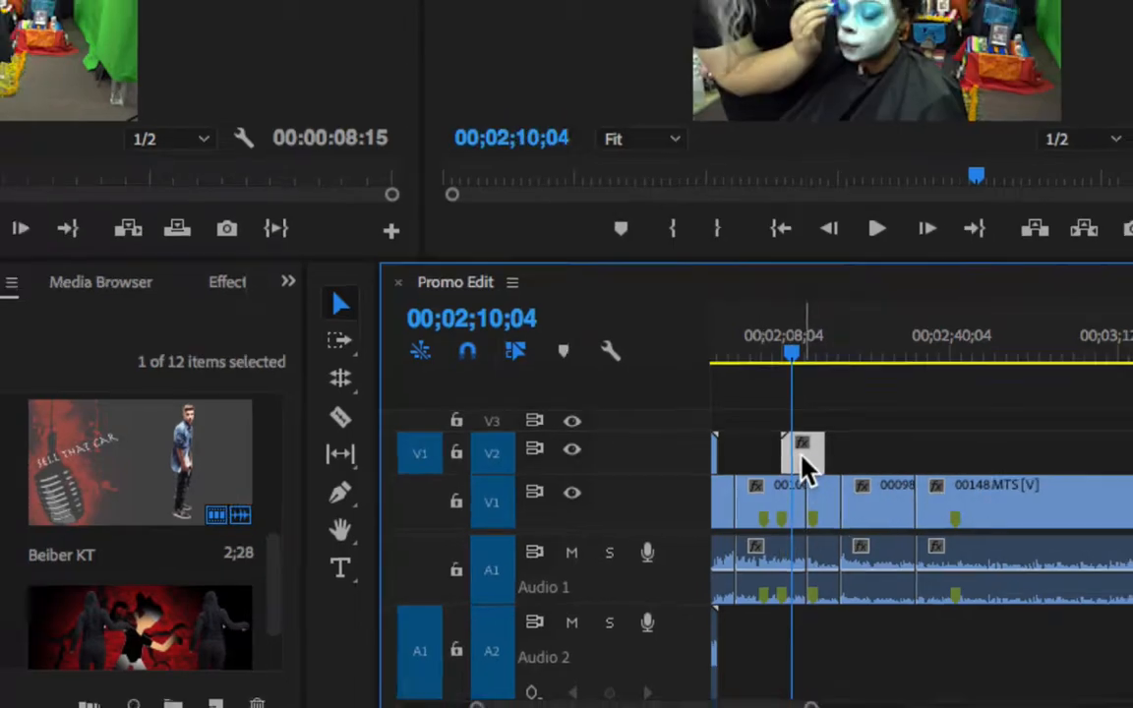
click(777, 355)
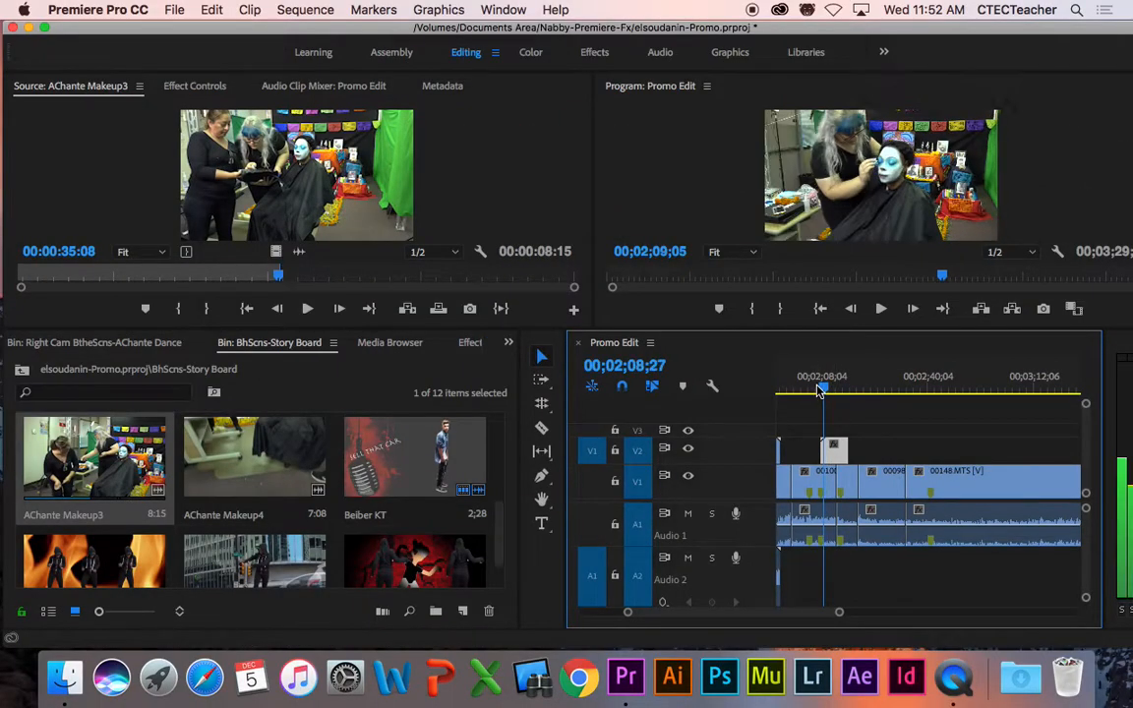
drag(819, 391, 814, 391)
key(space)
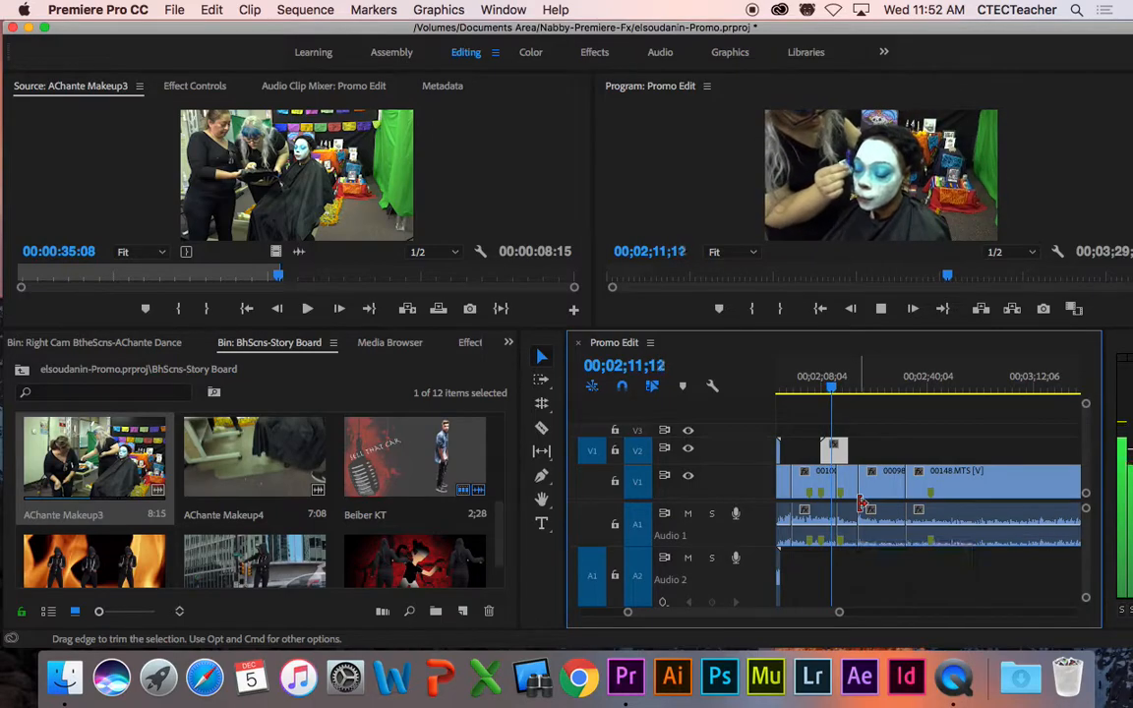
key(space)
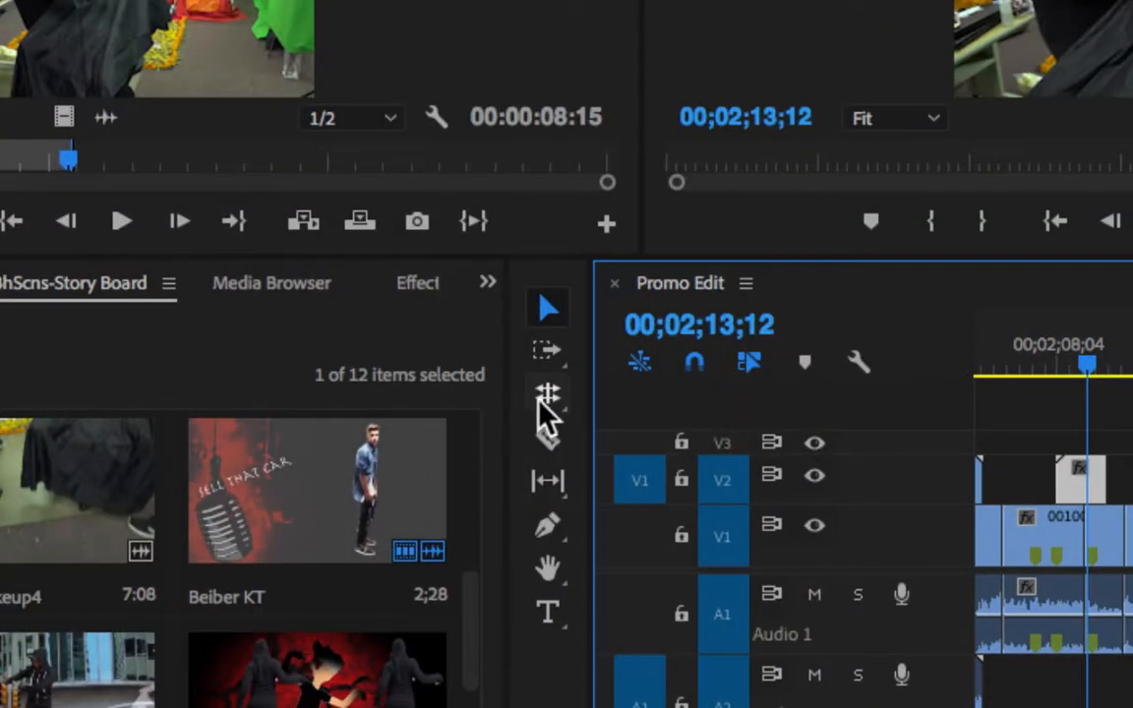
Step: Switch to the Rate Stretch Tool and zoom the timeline in around the playhead
click(541, 404)
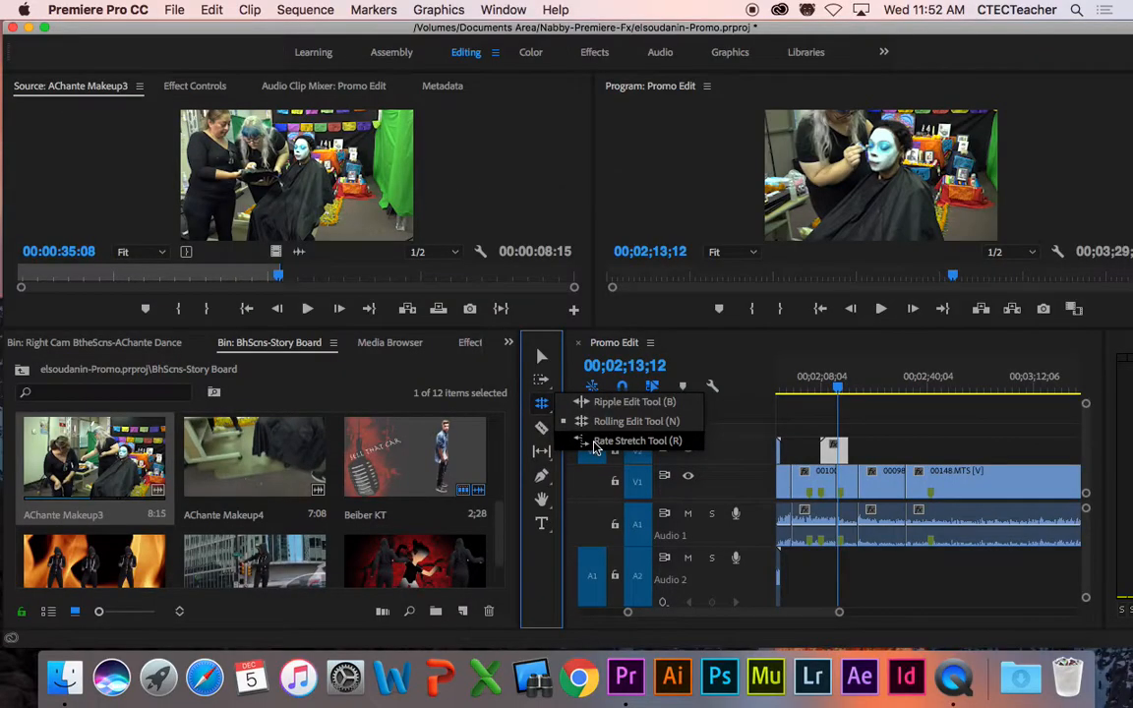
click(596, 445)
key(equal)
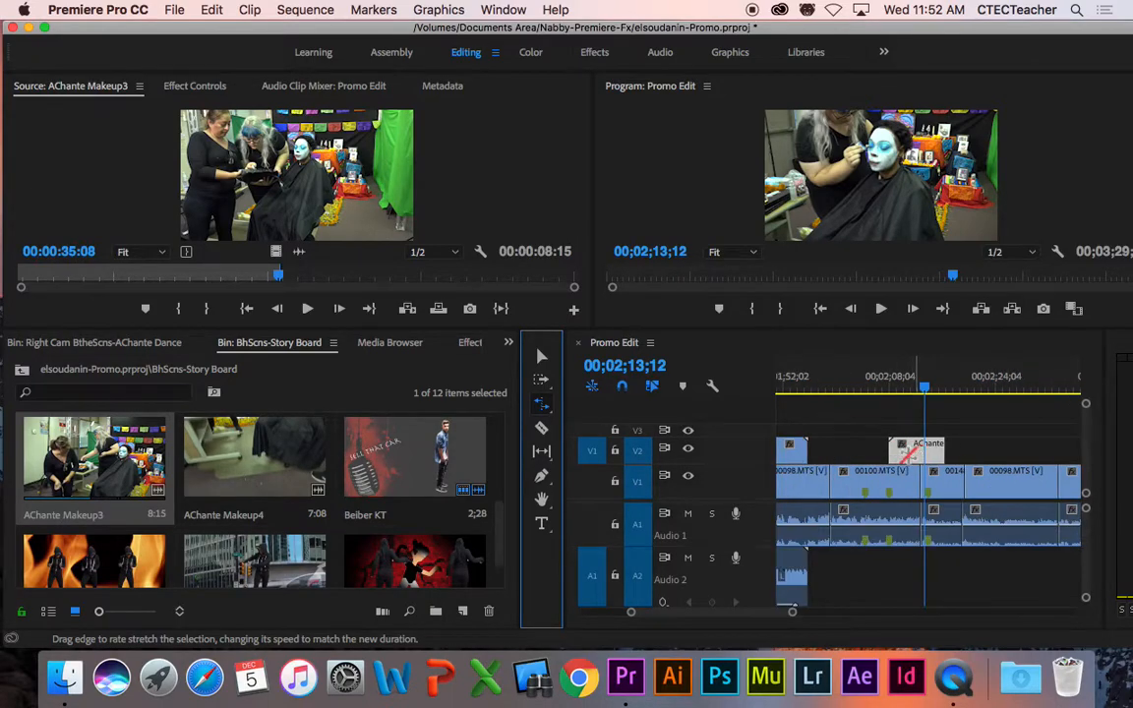
key(equal)
Step: Rate-stretch AChante Makeup3 shorter, preview it to 00;02;12;29, then lengthen it to slow it down
drag(962, 449, 913, 447)
drag(867, 385, 855, 390)
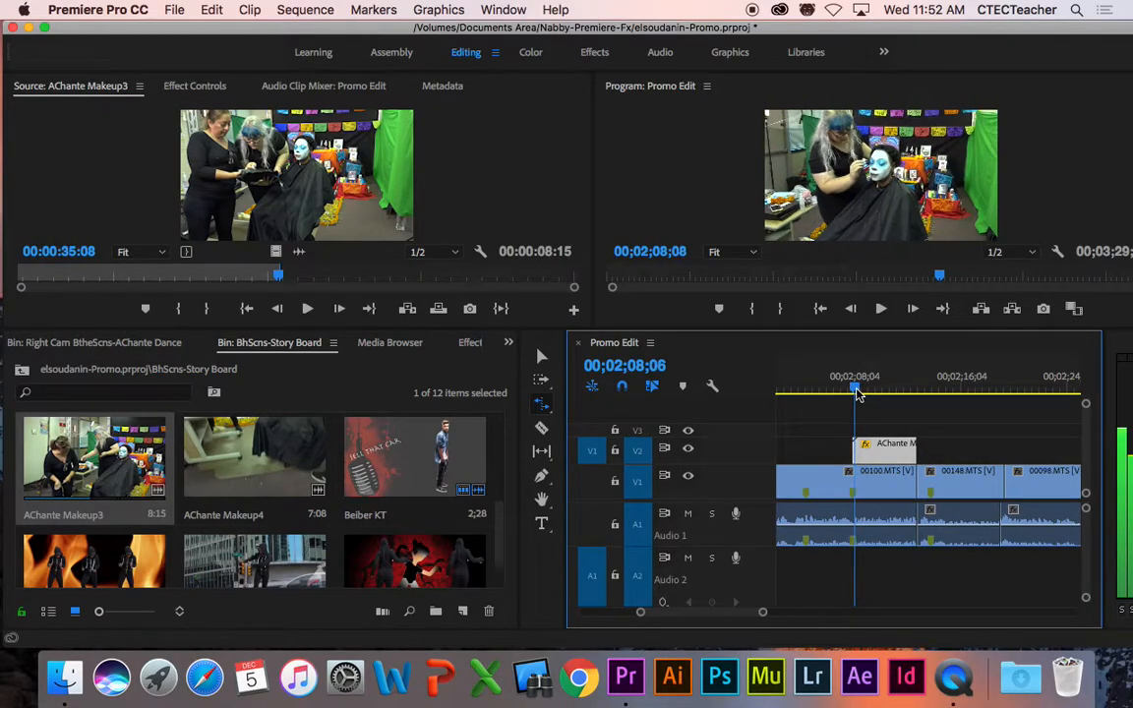
key(space)
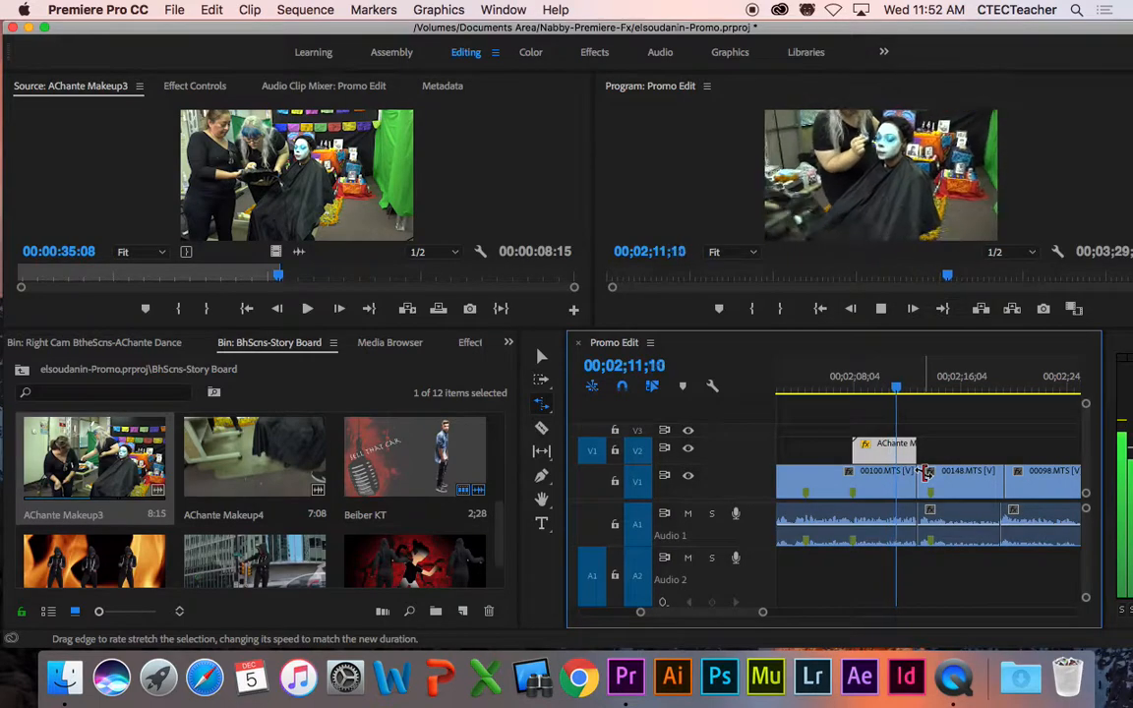
key(space)
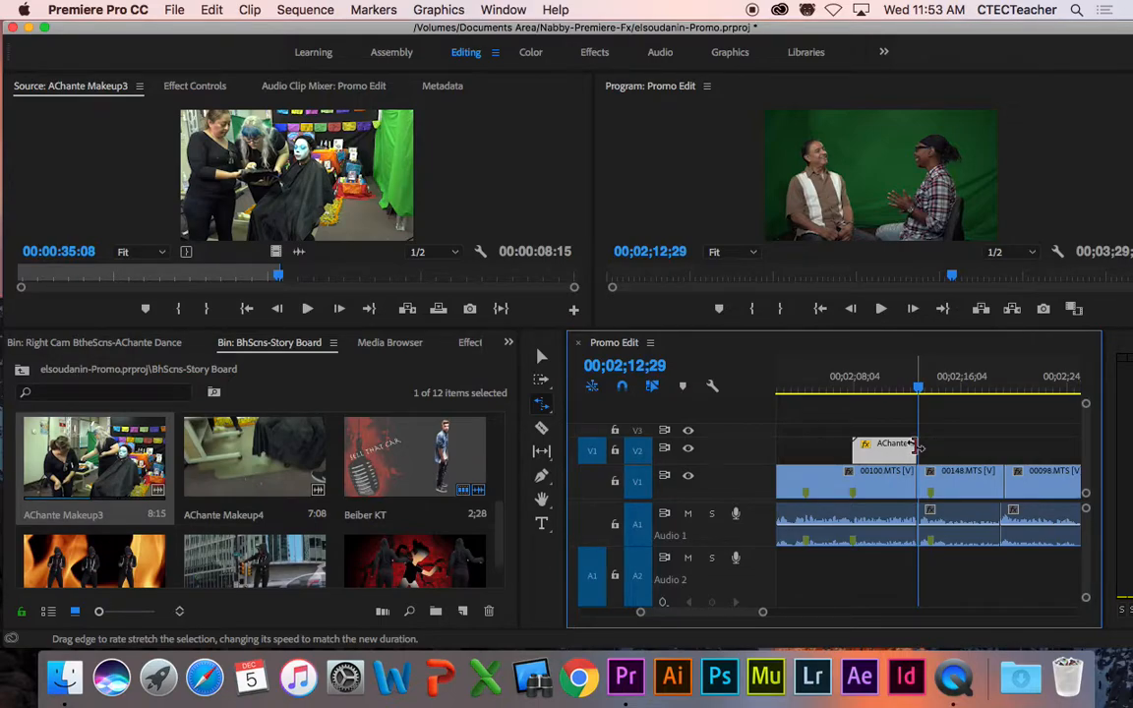
drag(915, 445, 965, 445)
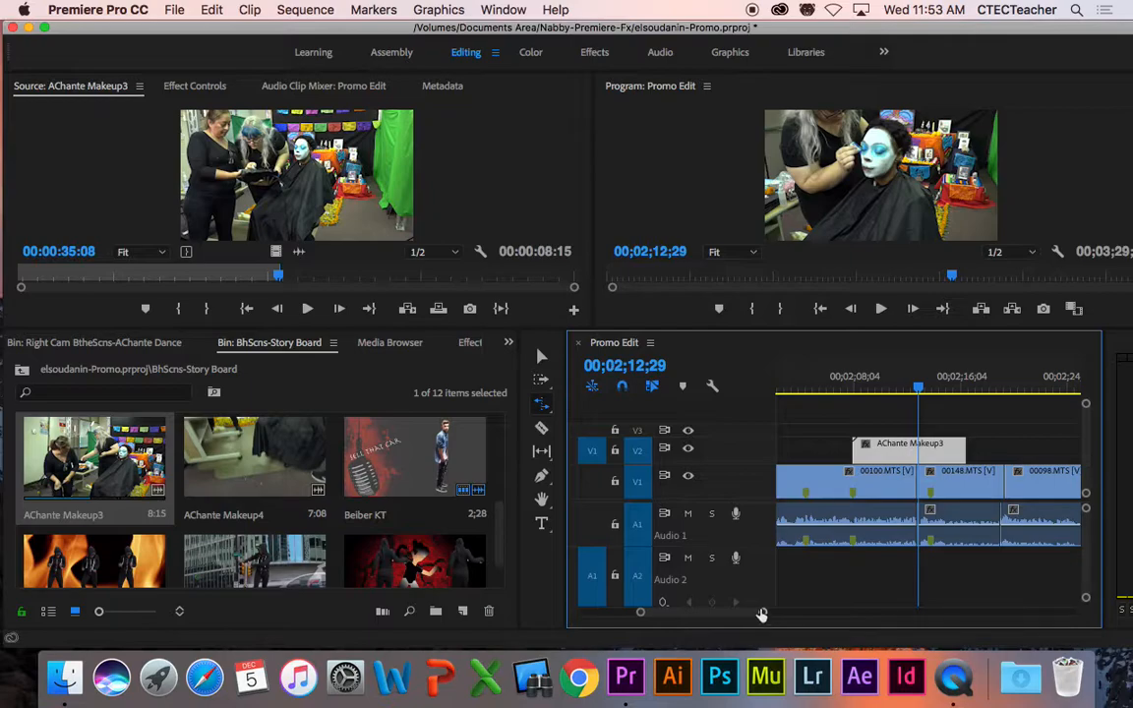
drag(763, 614, 807, 612)
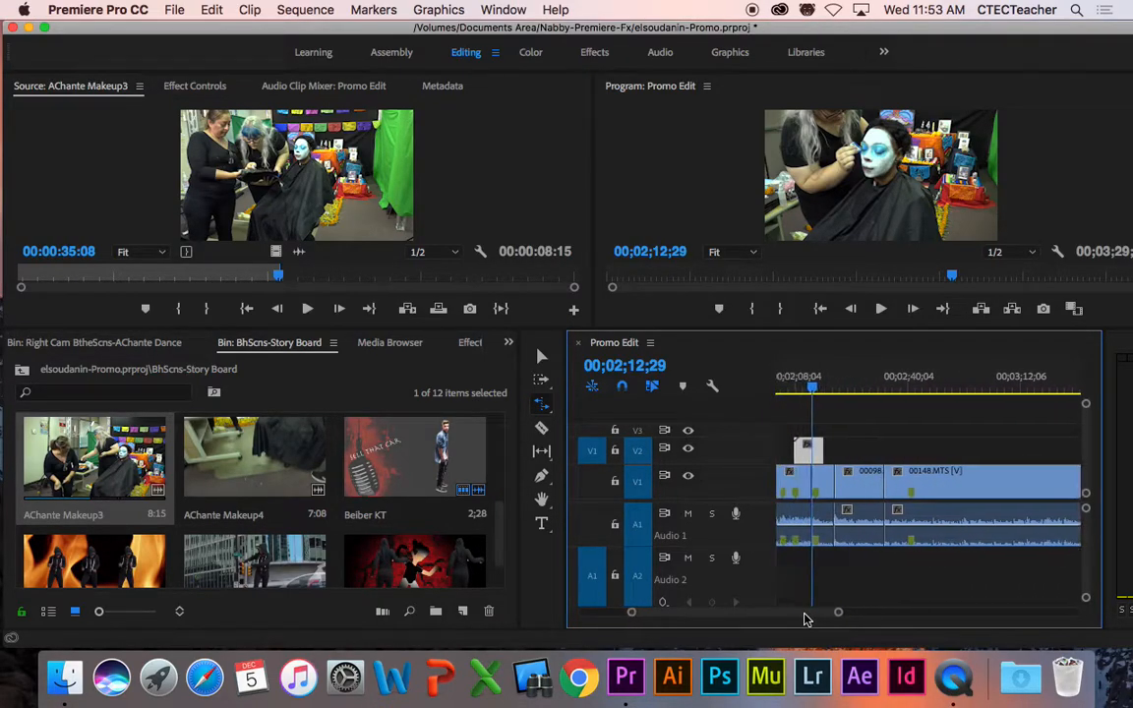
Step: Move to 00;02;21;21, enlarge the bin, and load Altar Setup-Makeup-Sunhee into the source viewer
drag(815, 389, 885, 390)
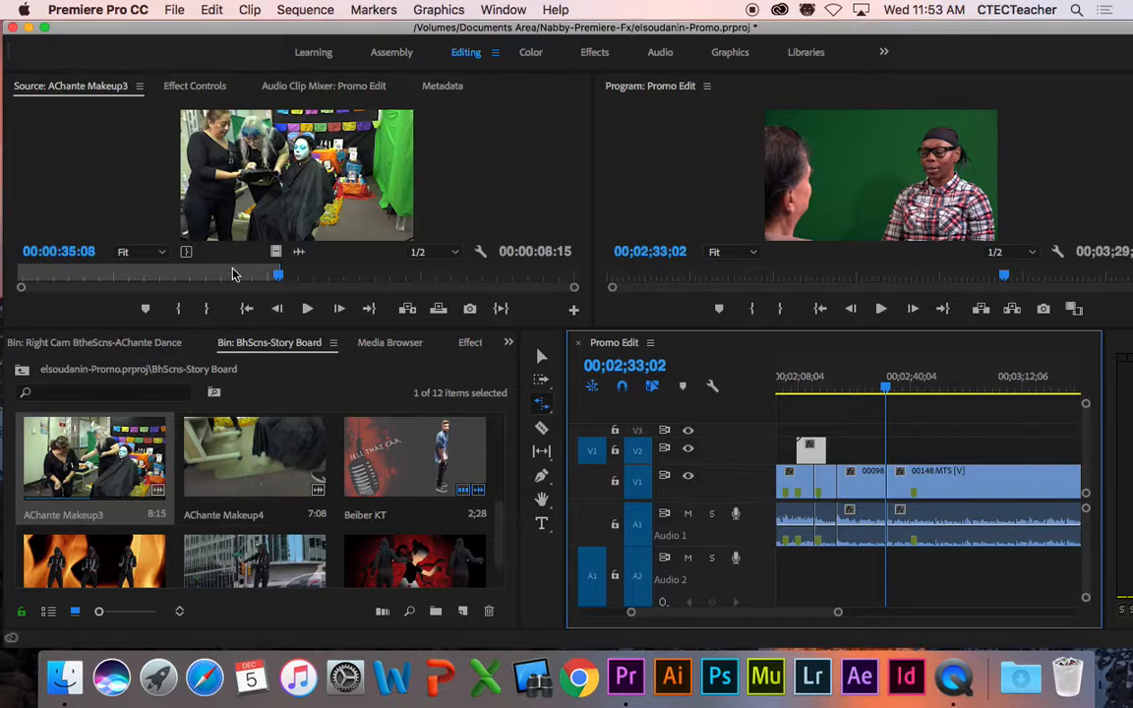
drag(219, 331, 240, 189)
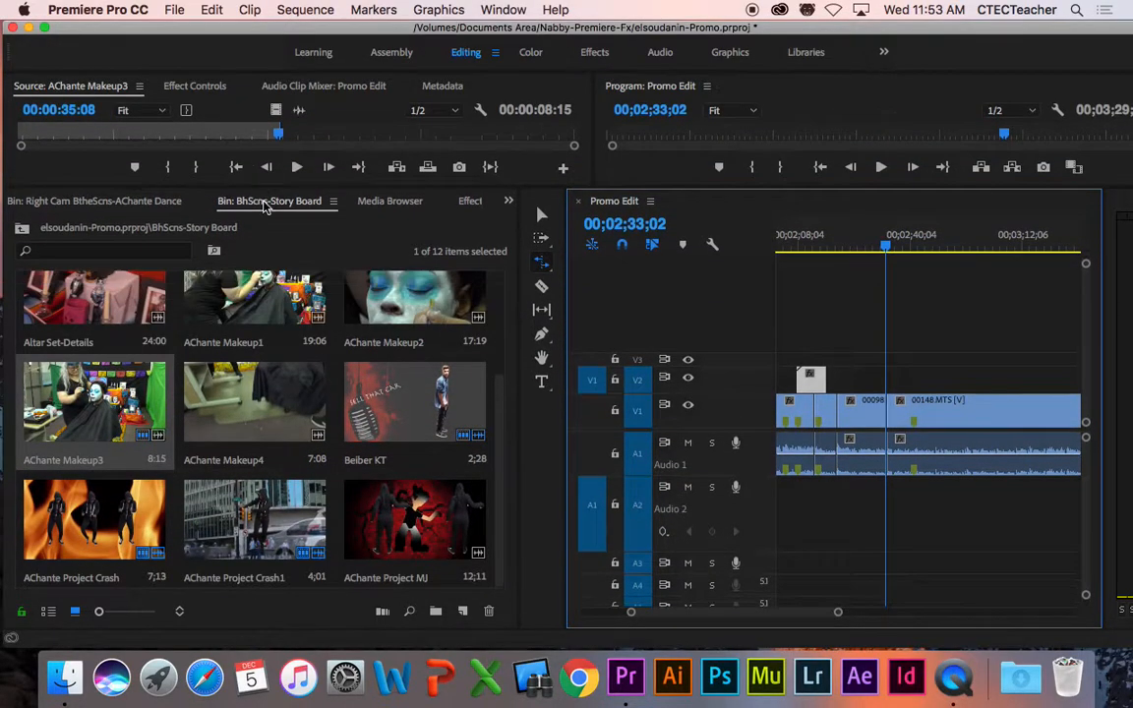
scroll(498, 356, up, 3)
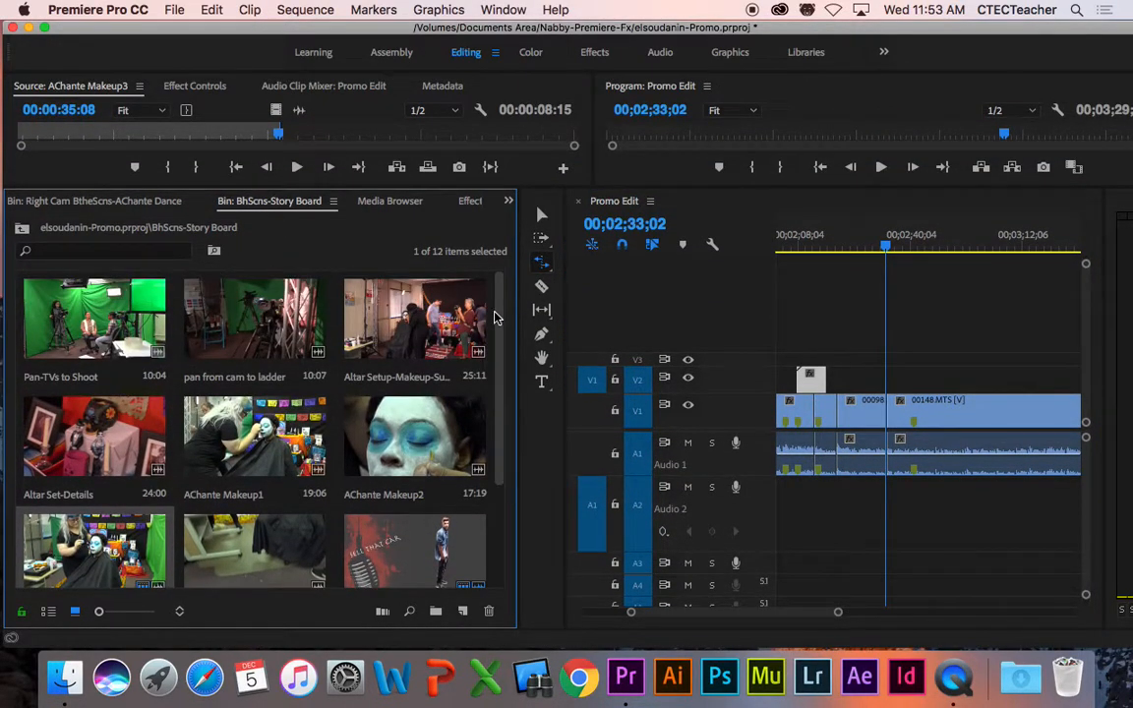
double_click(413, 326)
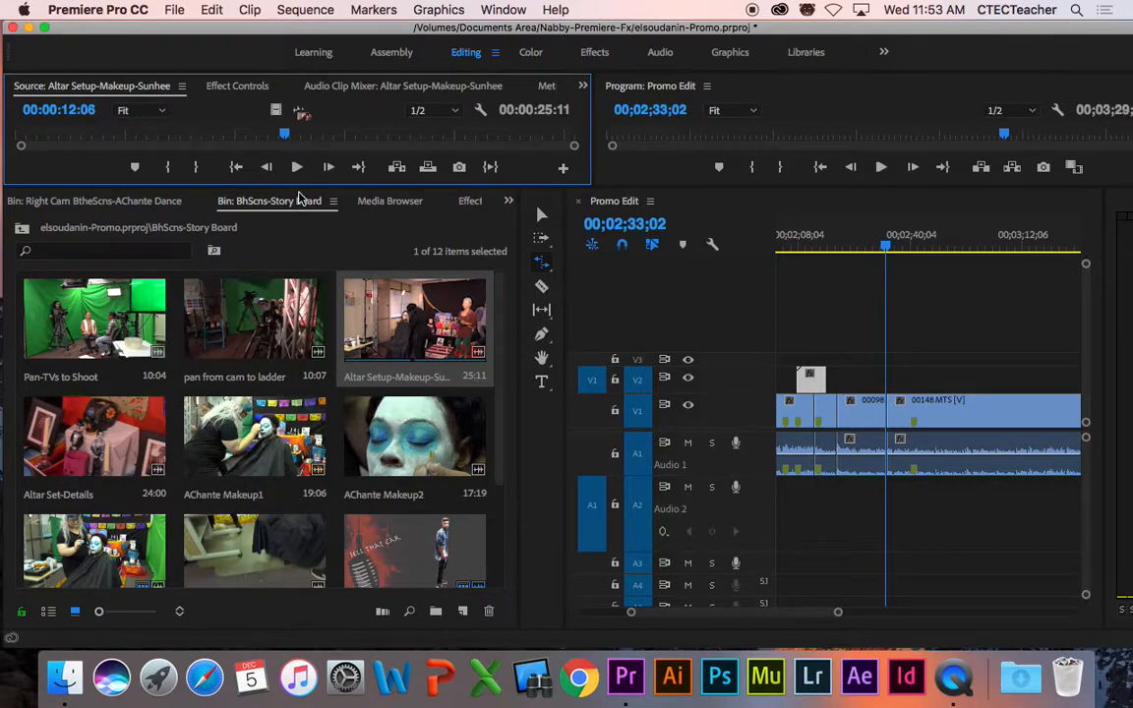
Step: Mark Altar Setup's In point at 00:00:00:20 and Out point at 00:00:23:00 for a 22:05 duration
drag(302, 189, 311, 371)
drag(285, 322, 22, 323)
key(space)
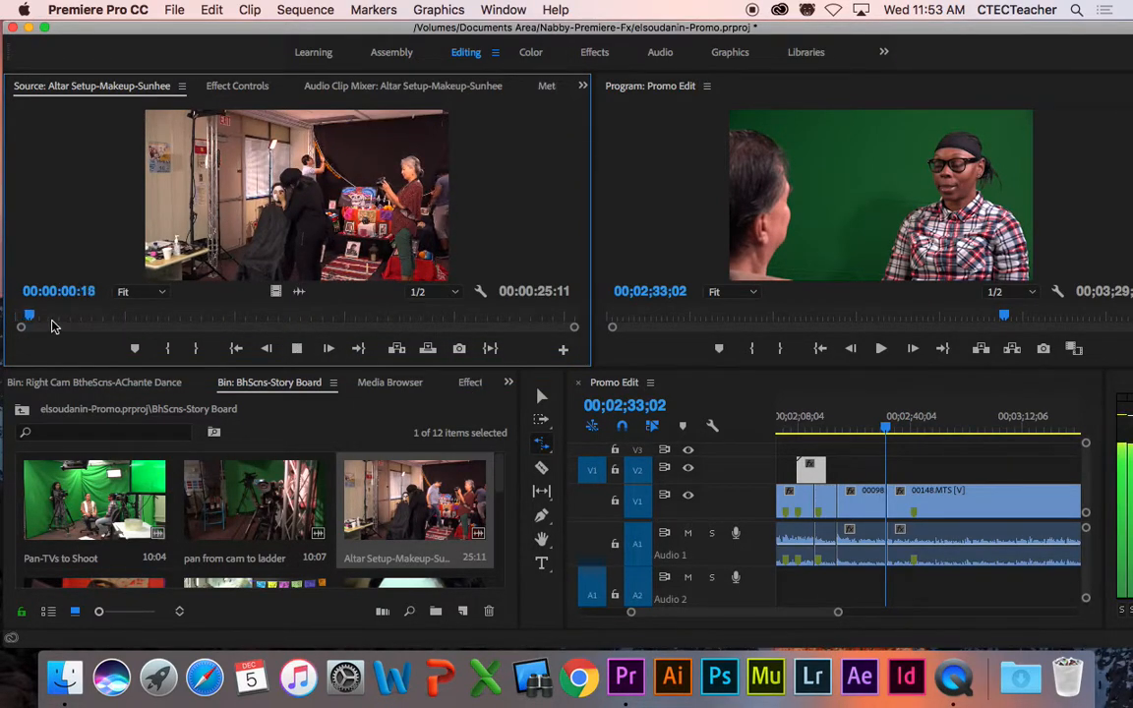
key(space)
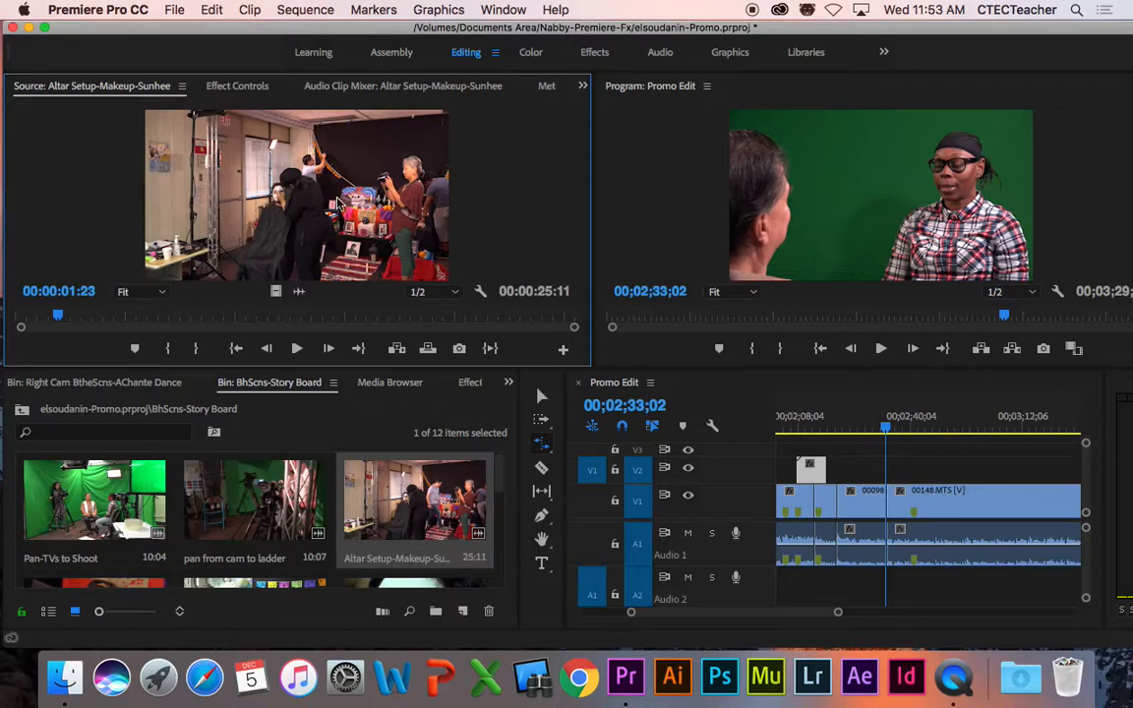
drag(71, 313, 519, 314)
key(i)
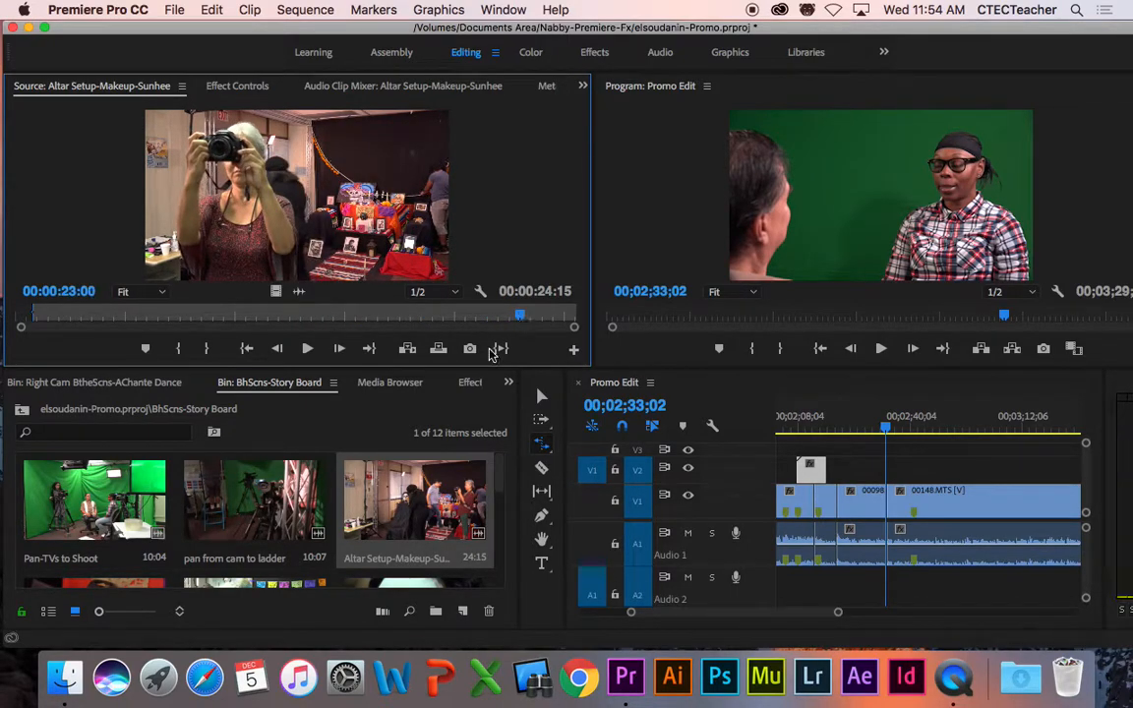
key(o)
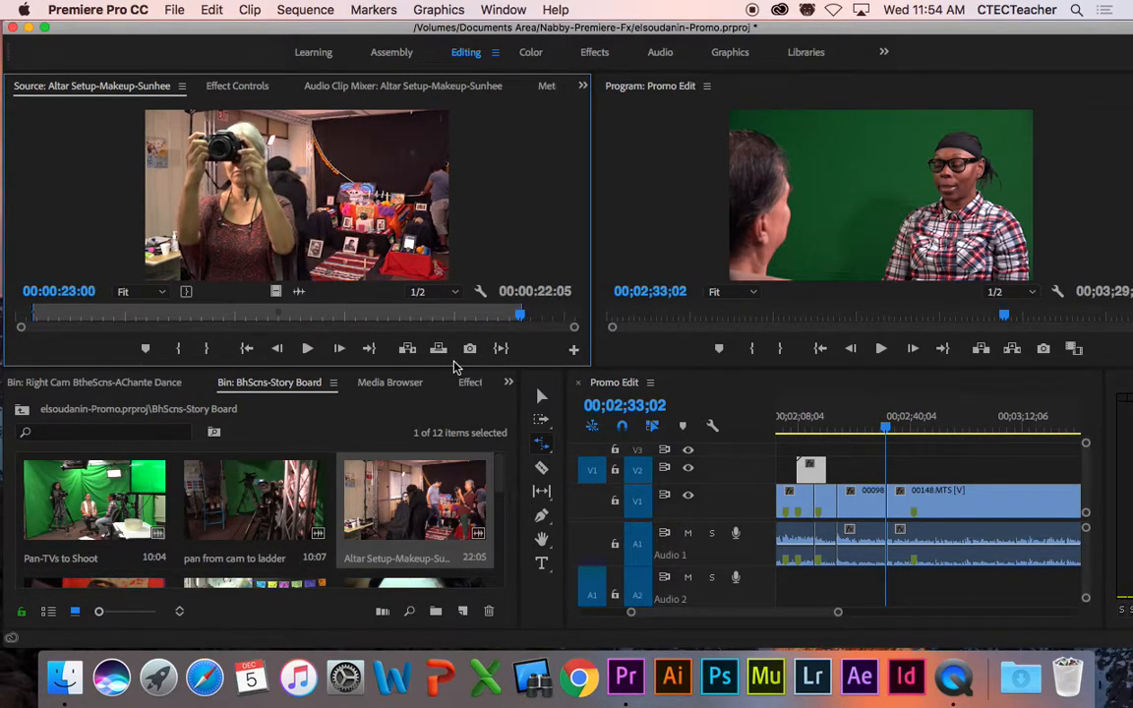
drag(767, 615, 774, 616)
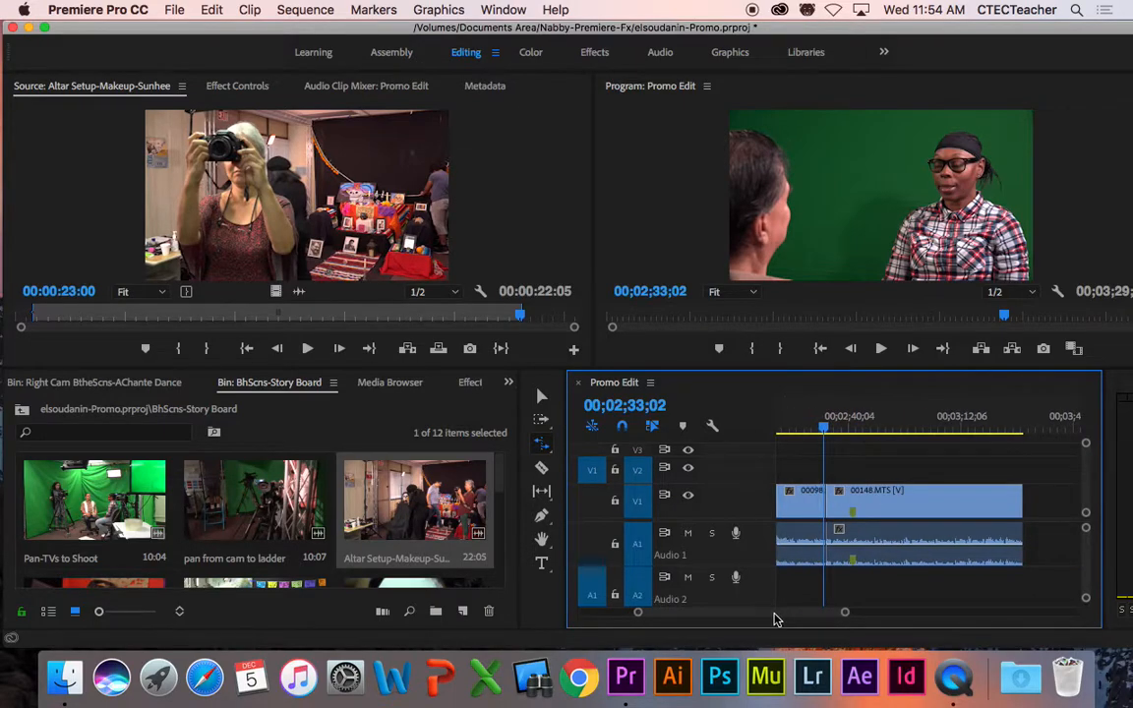
Step: Scrub the Promo Edit playhead to around 02;27;26 and briefly play the interview
click(809, 429)
drag(809, 432, 806, 432)
key(space)
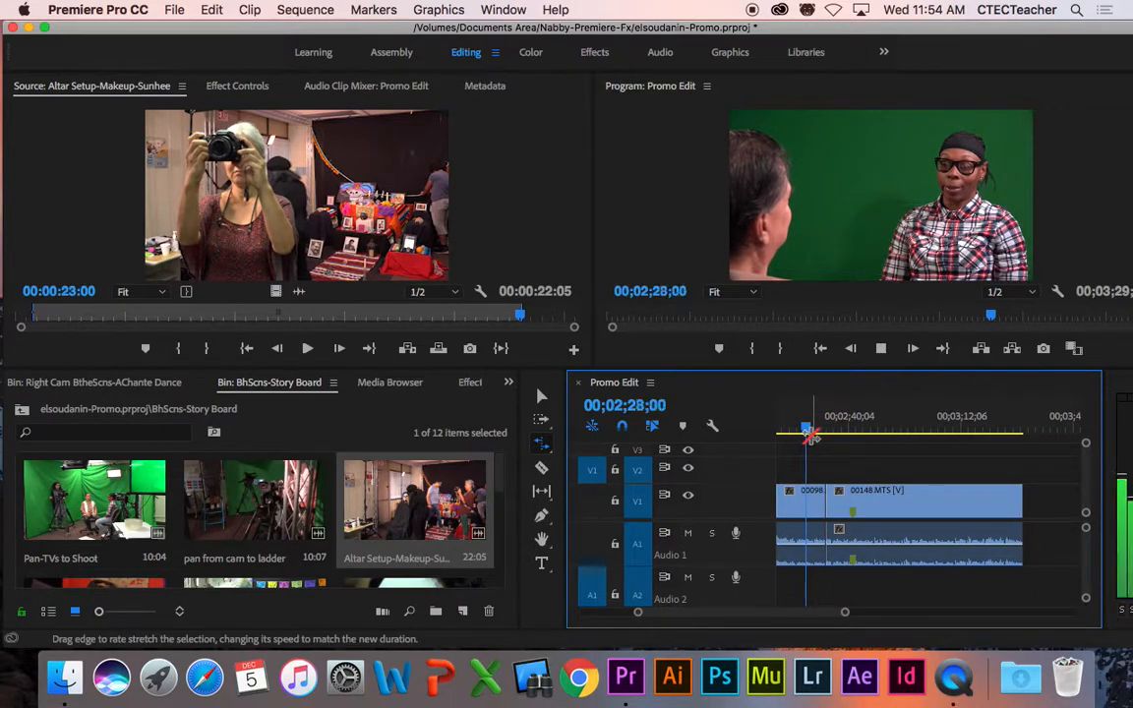
key(space)
drag(792, 615, 784, 614)
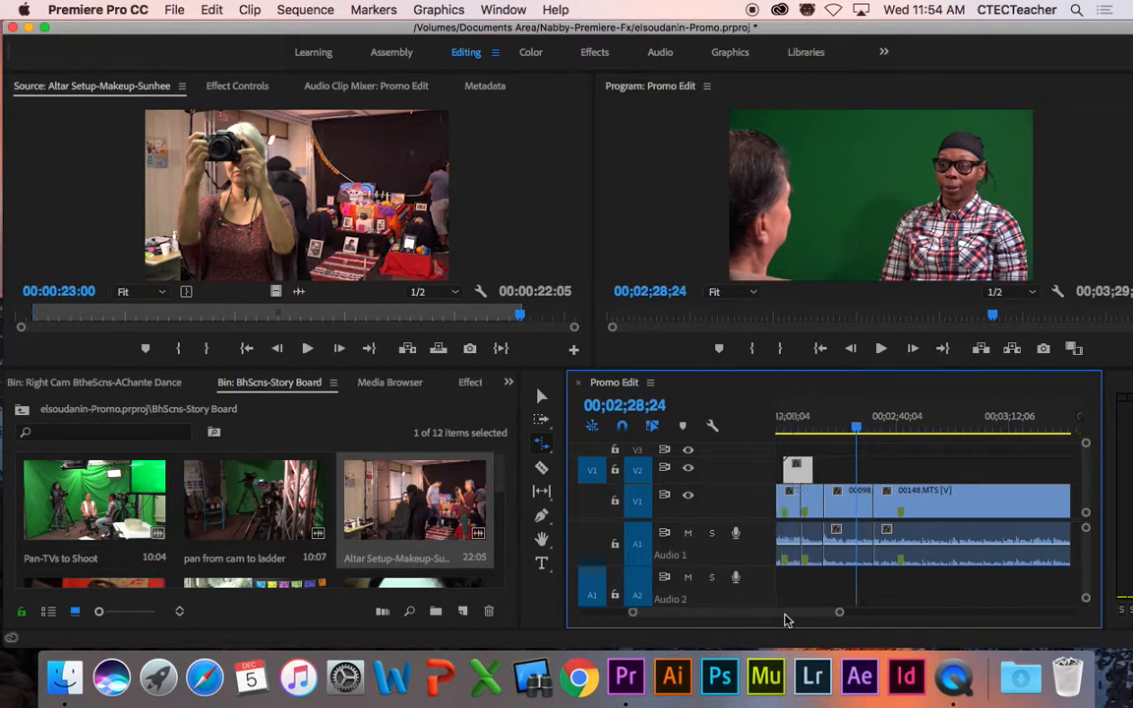
Step: Play from about 02;22;21, stop at 02;27;21, and set the source clip to 00:00:05:14
drag(871, 438, 859, 437)
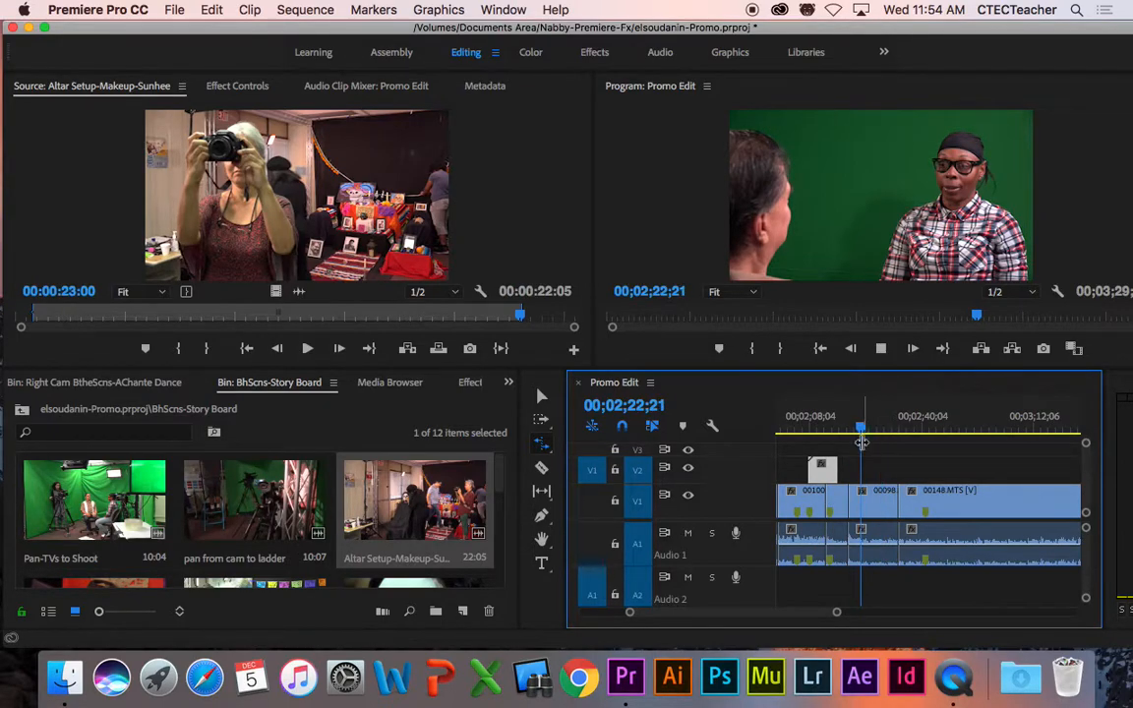
key(space)
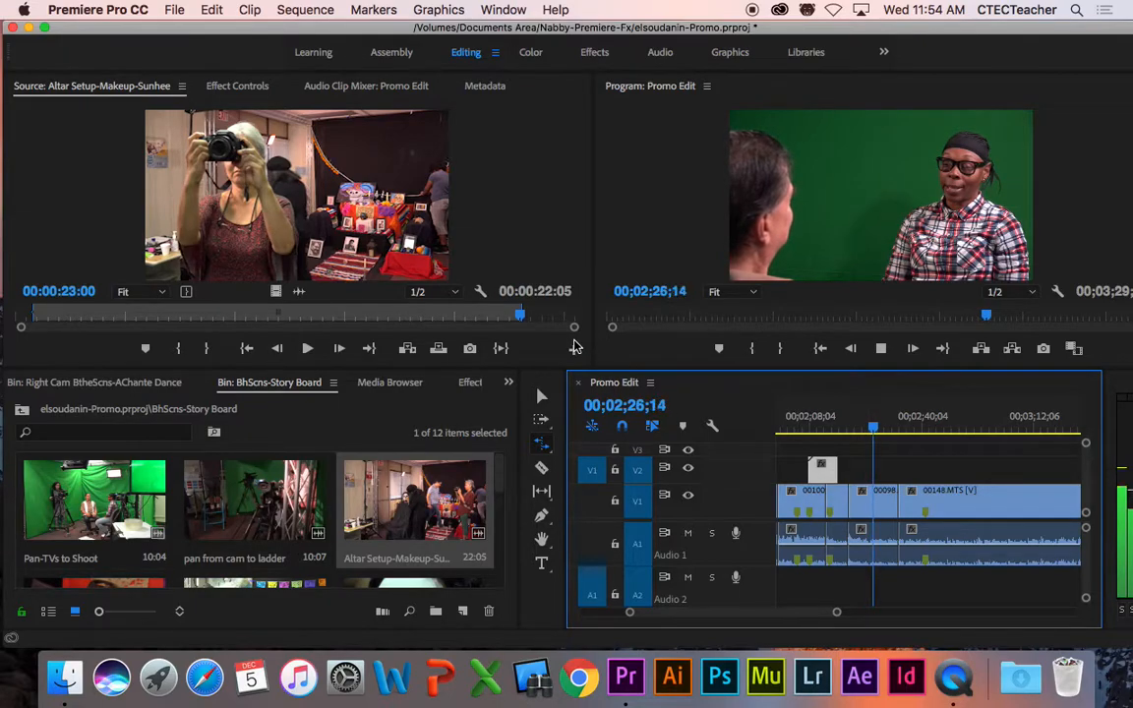
key(space)
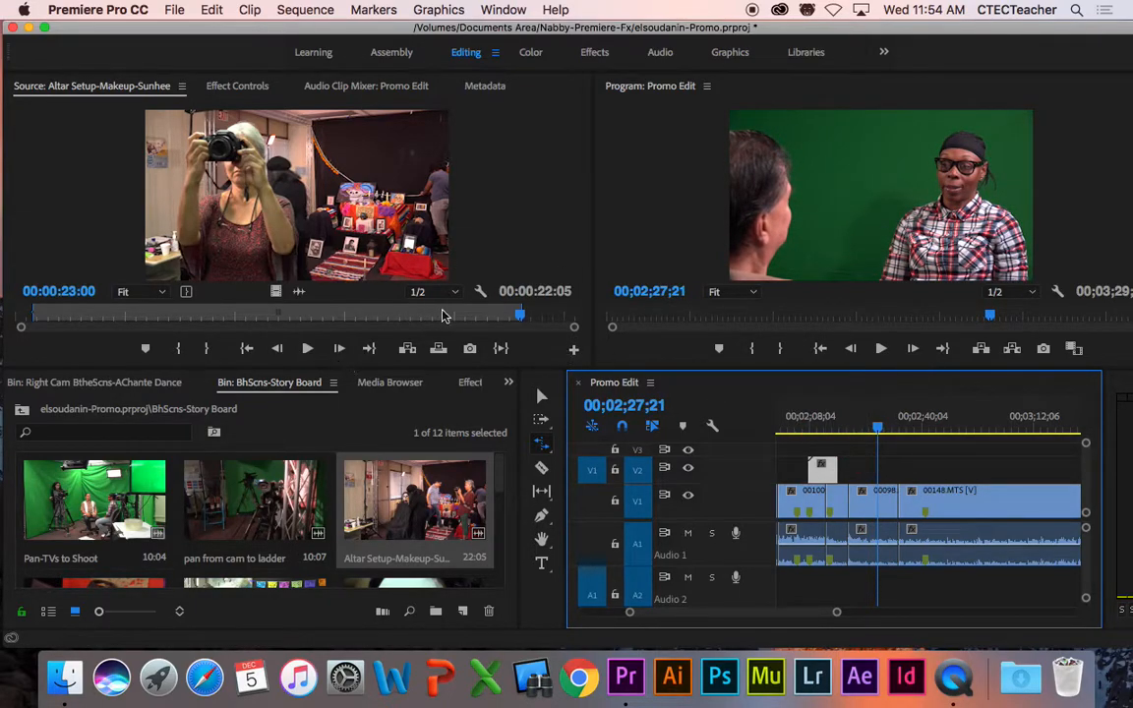
drag(519, 317, 137, 316)
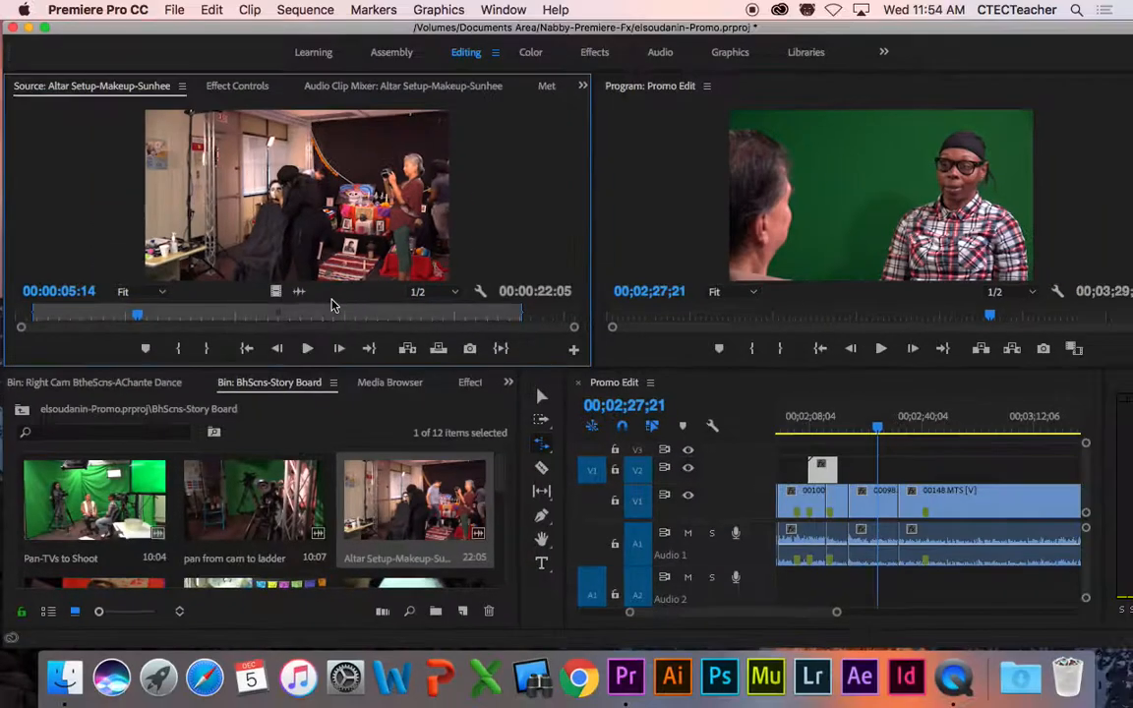
Step: Overwrite the Altar Setup clip's video onto V2 at 02;27;21, excluding its A1 audio
click(1082, 559)
scroll(1085, 556, down, 3)
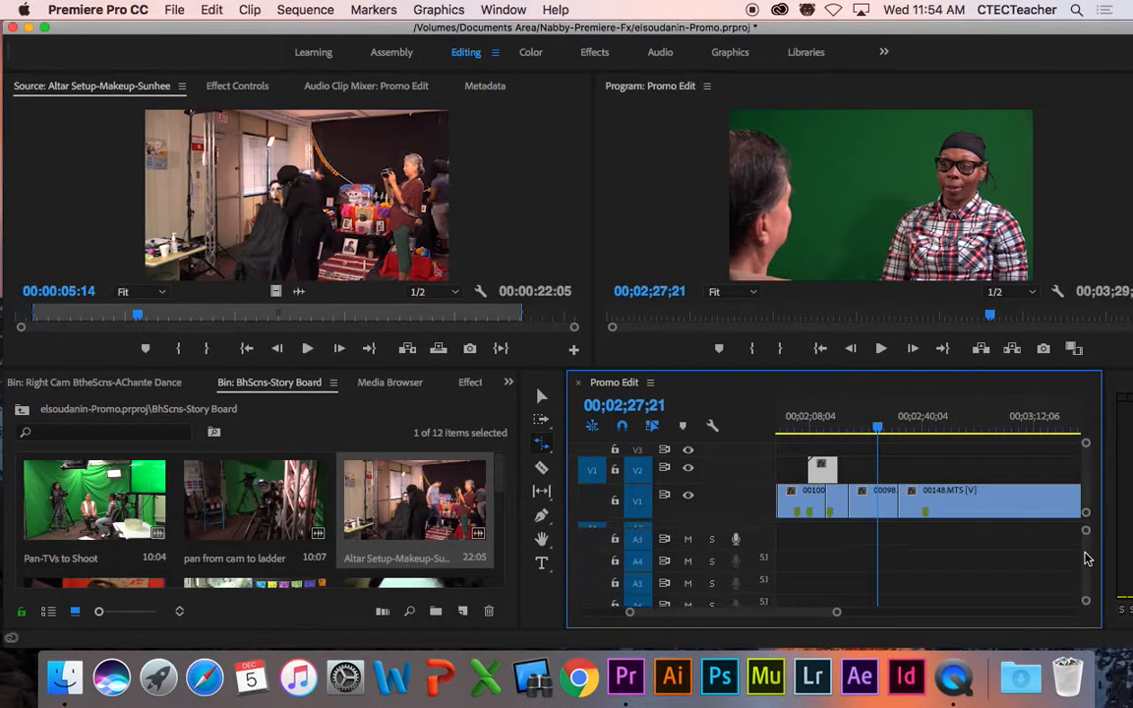
scroll(1088, 572, up, 3)
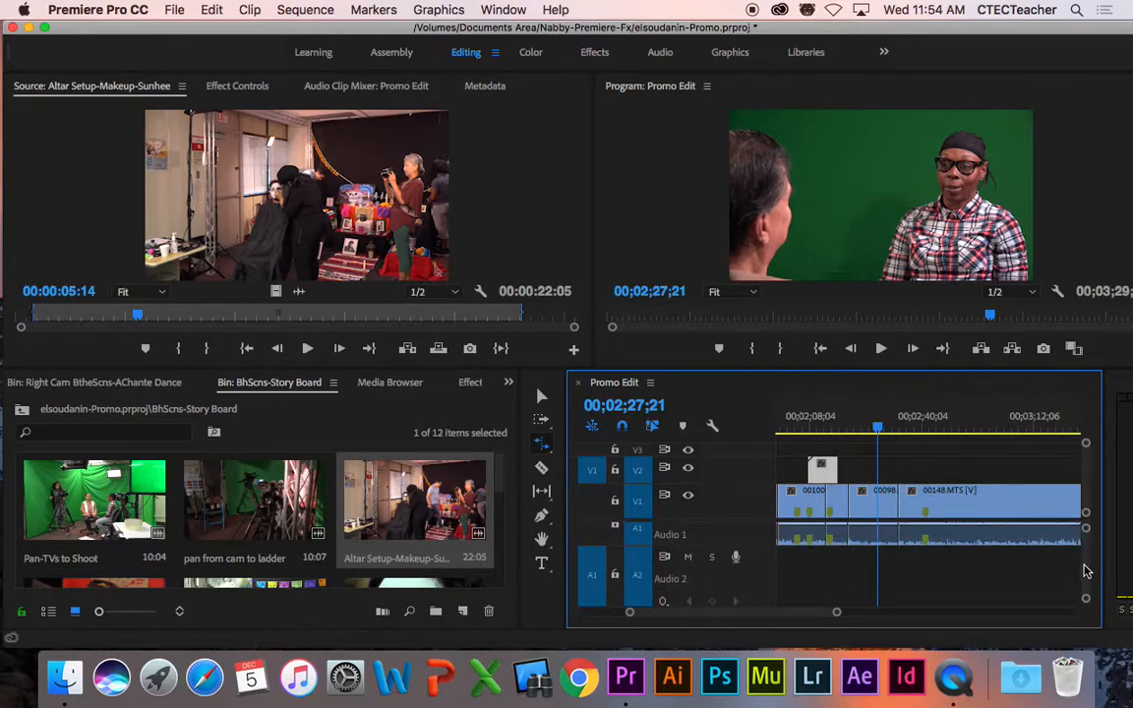
click(588, 576)
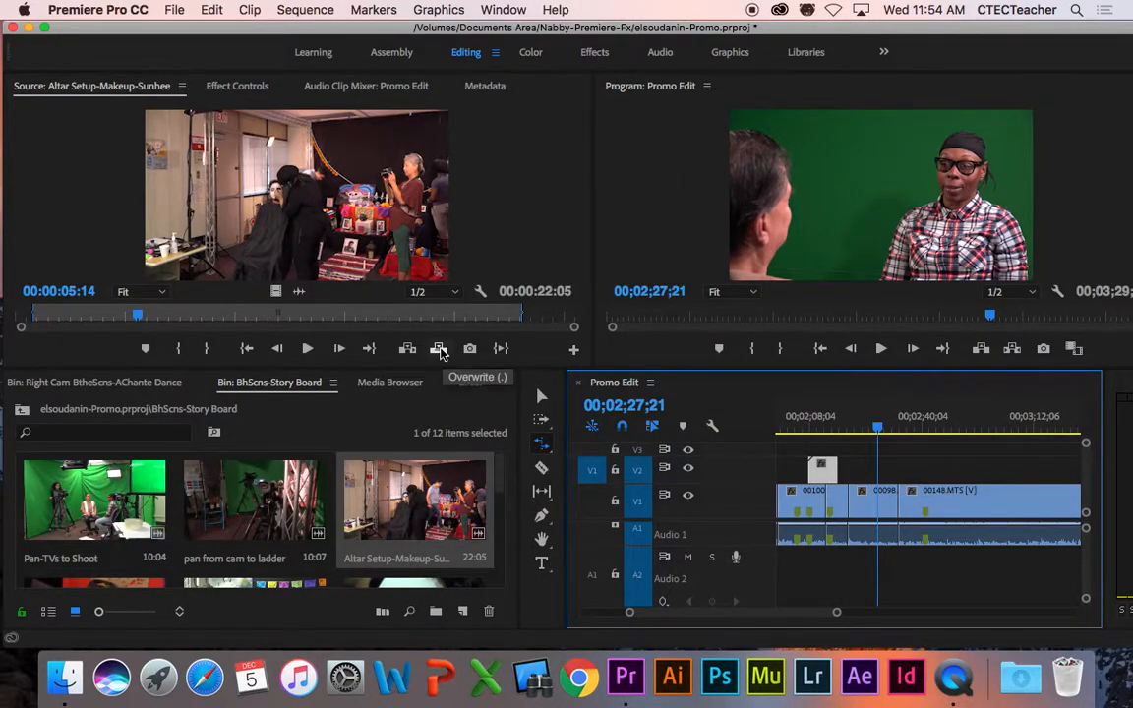
click(440, 349)
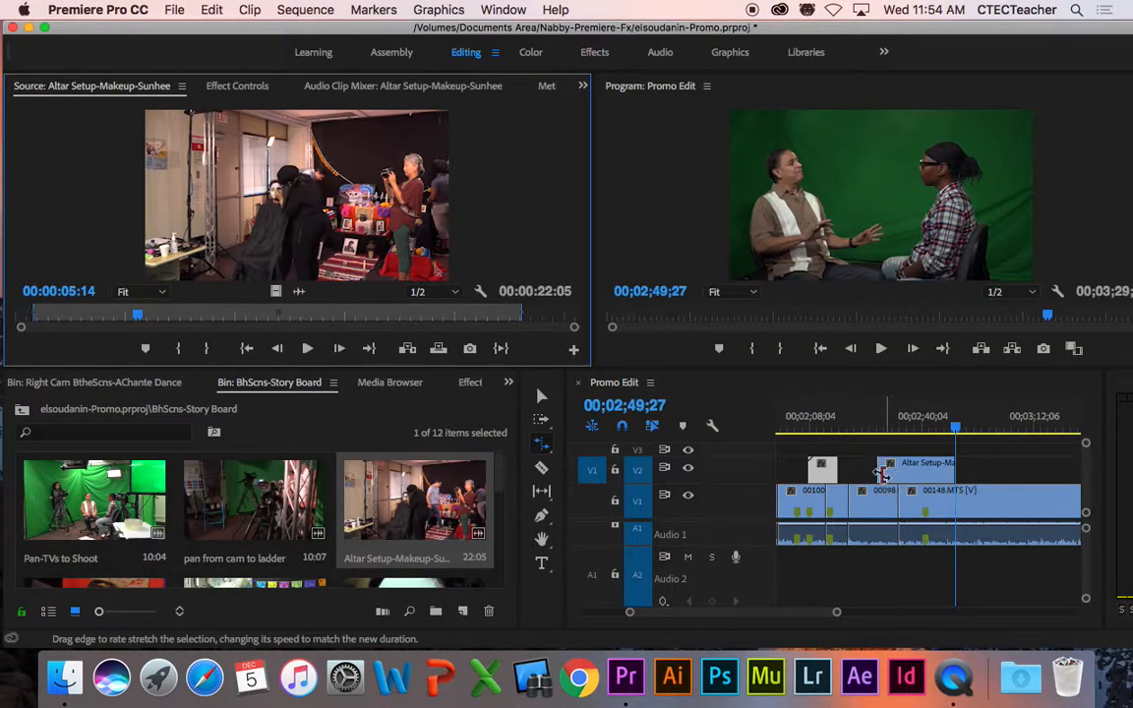
Step: Play the B-roll through to 02;33;14, then rate-stretch the V2 clip shorter to speed it up
drag(890, 430, 874, 430)
key(space)
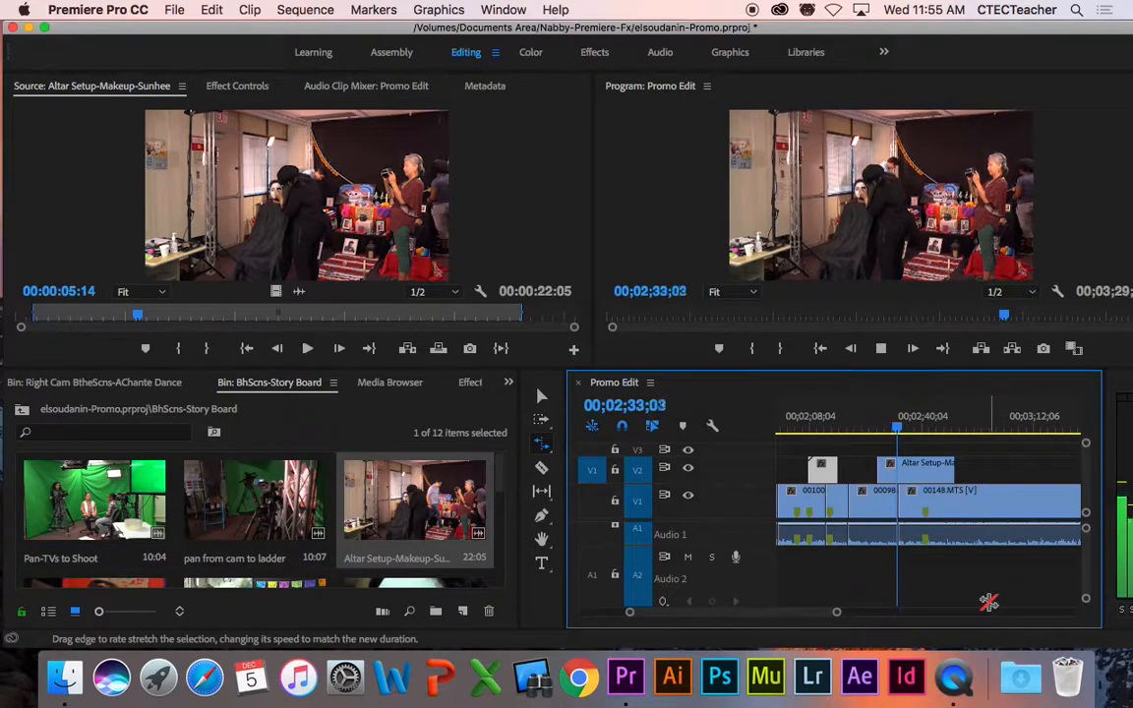
key(space)
drag(950, 464, 926, 482)
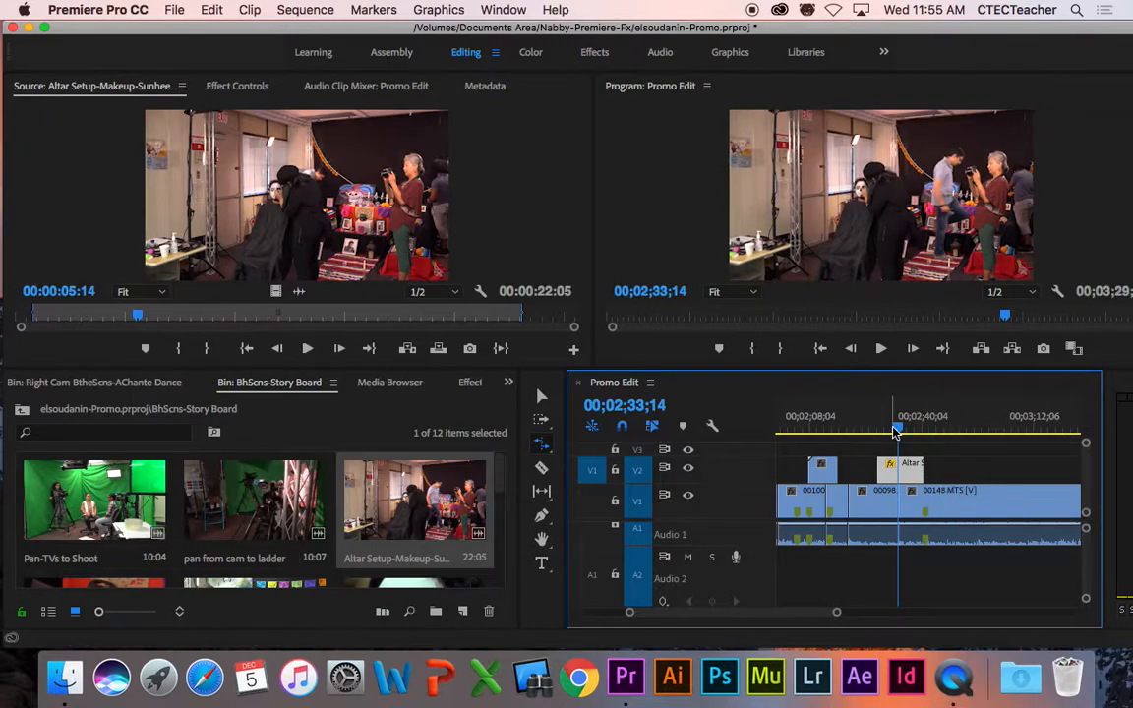
Step: Rate-stretch the V2 clip further to end at 02;33;10 and play back the sped-up B-roll
key(Up)
key(space)
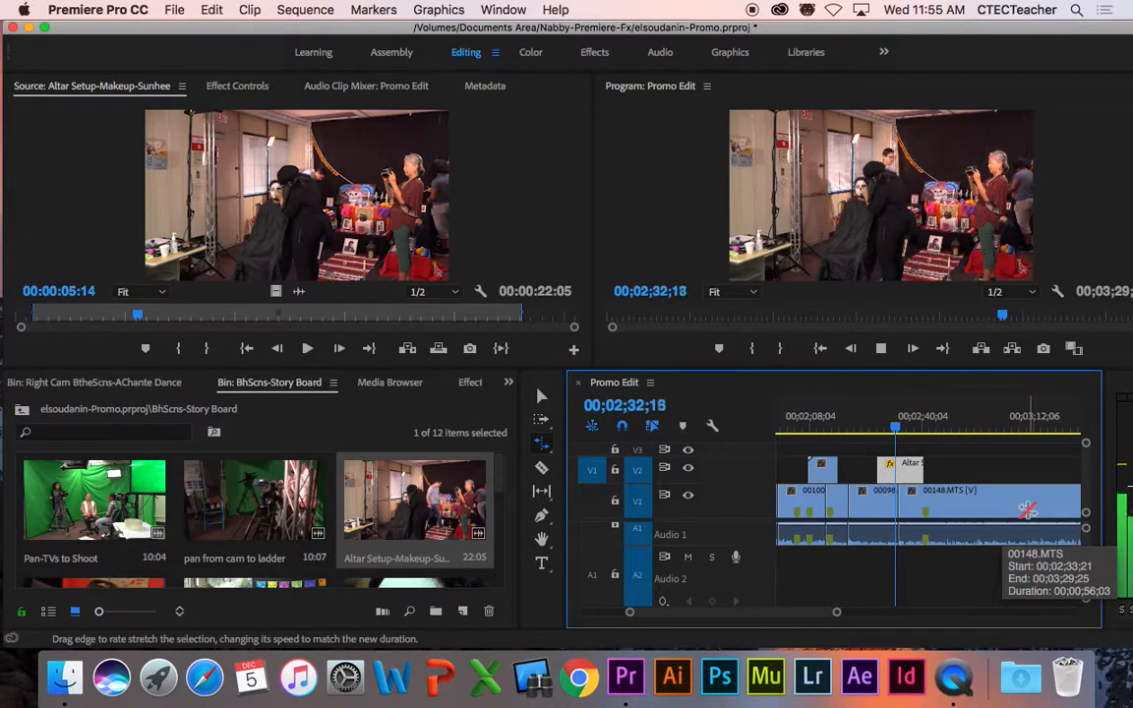
key(space)
drag(922, 469, 898, 469)
click(880, 429)
key(space)
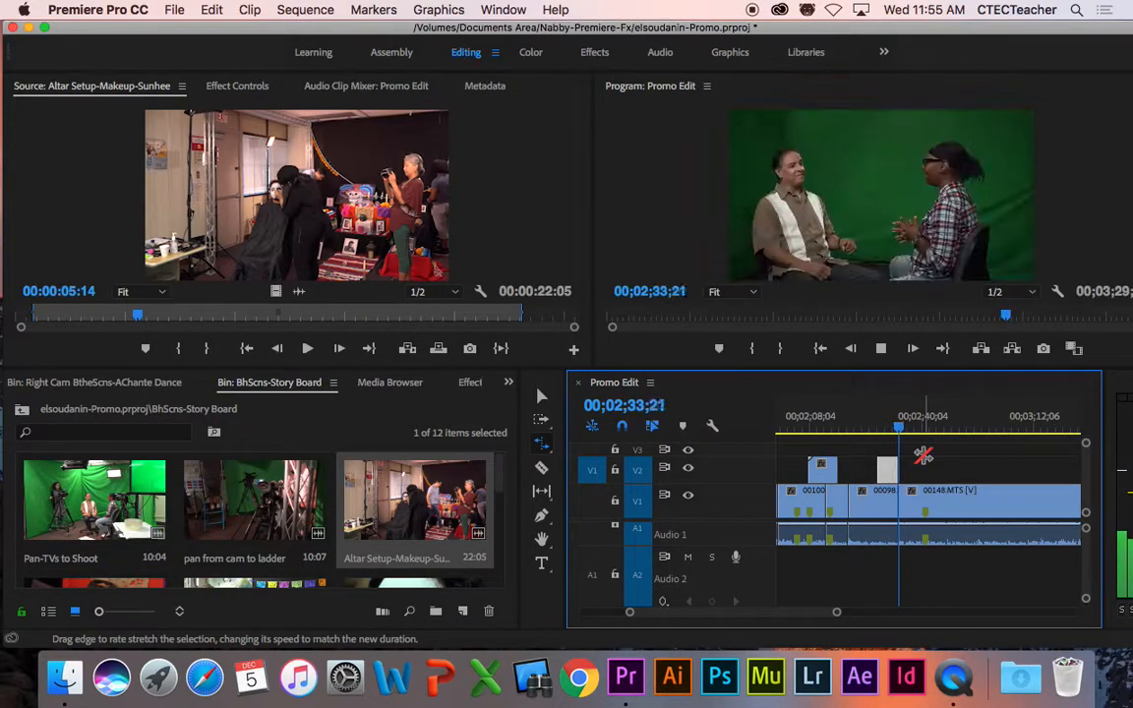
key(space)
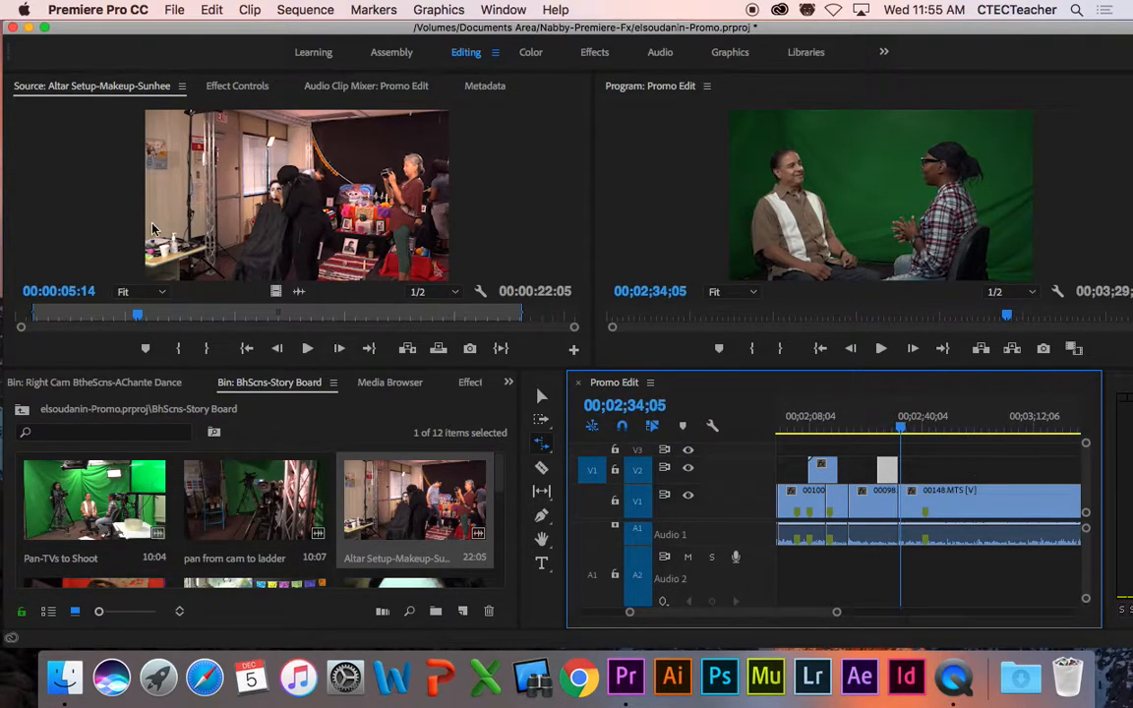